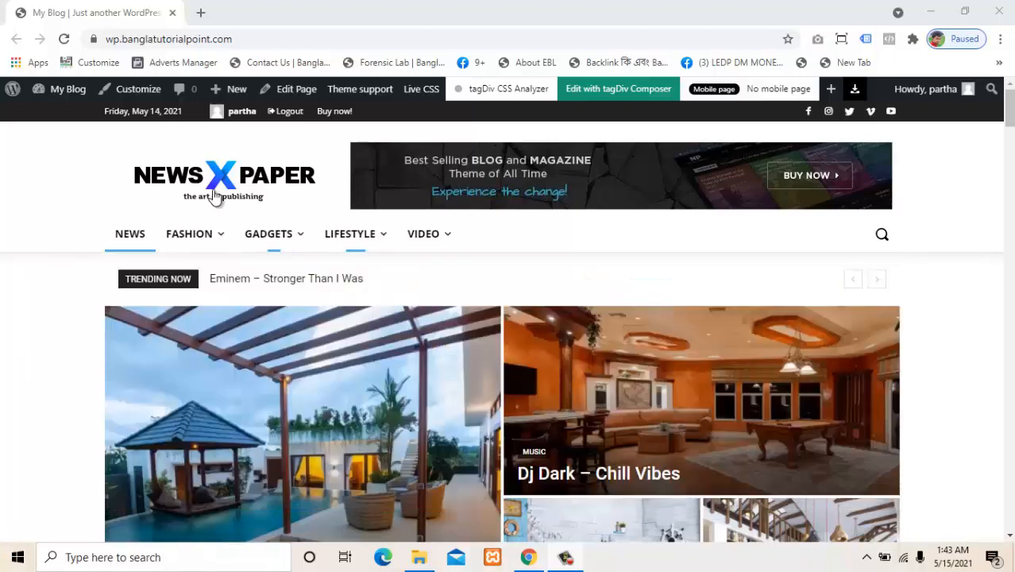
Examine the blog homepage's header, banner ad, featured posts, Don't Miss section and sidebar
{"action": "mouse_move", "coordinate": [428, 235]}
{"action": "left_click_drag", "start_coordinate": [1010, 162], "coordinate": [1001, 98]}
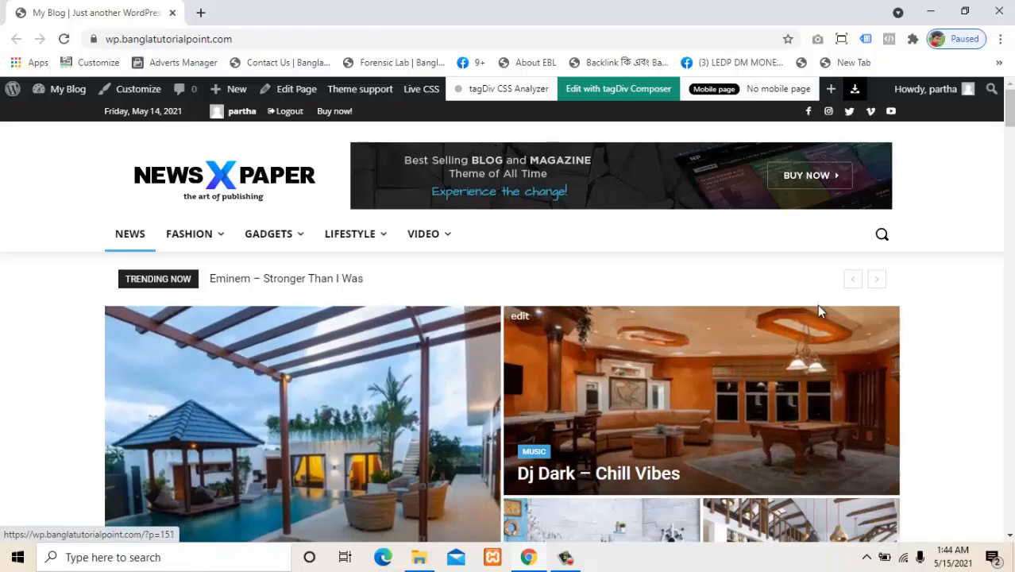
{"action": "left_click_drag", "start_coordinate": [1009, 123], "coordinate": [1009, 138]}
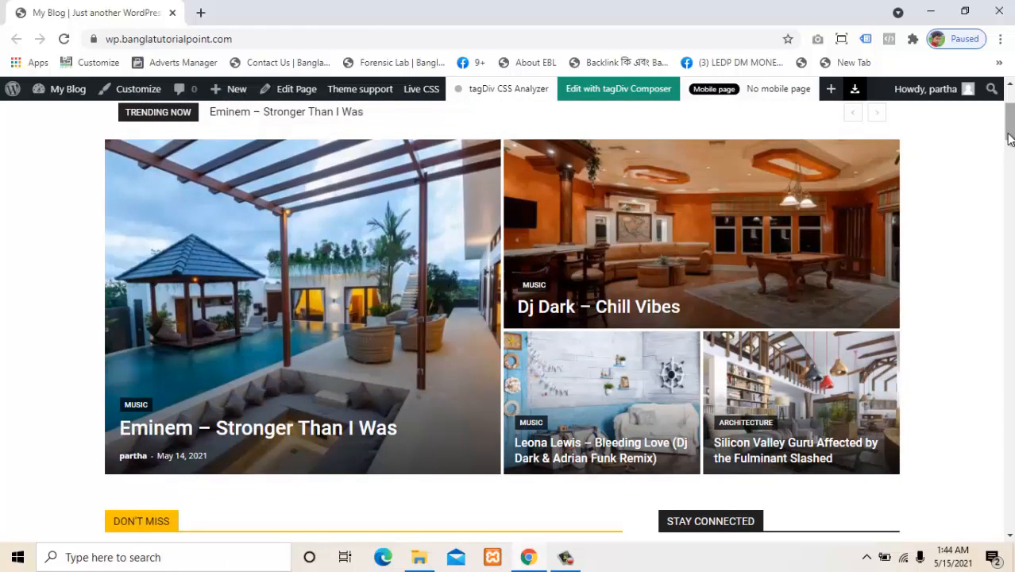
{"action": "left_click_drag", "start_coordinate": [1008, 136], "coordinate": [1008, 133]}
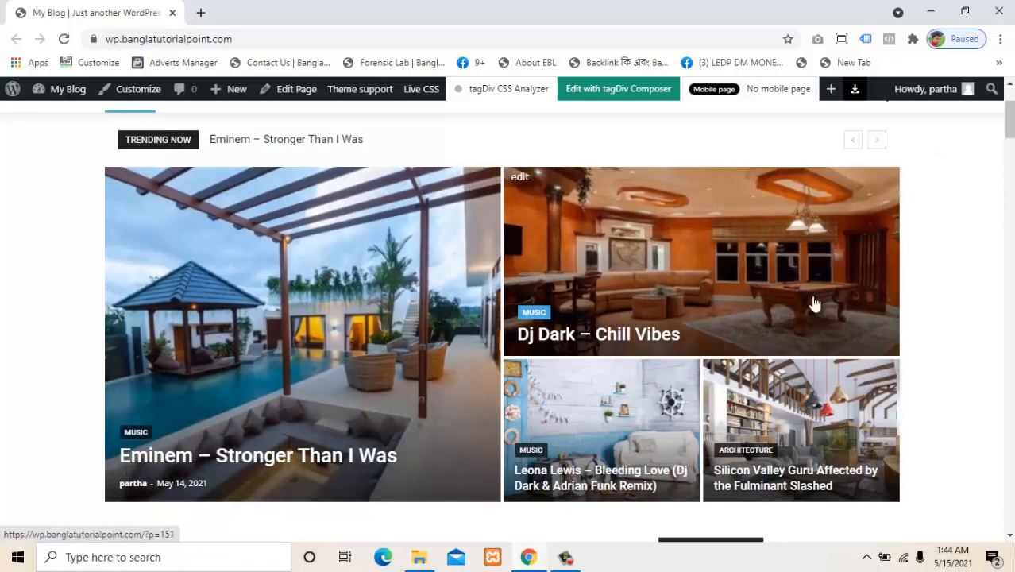
{"action": "left_click_drag", "start_coordinate": [1009, 129], "coordinate": [1009, 158]}
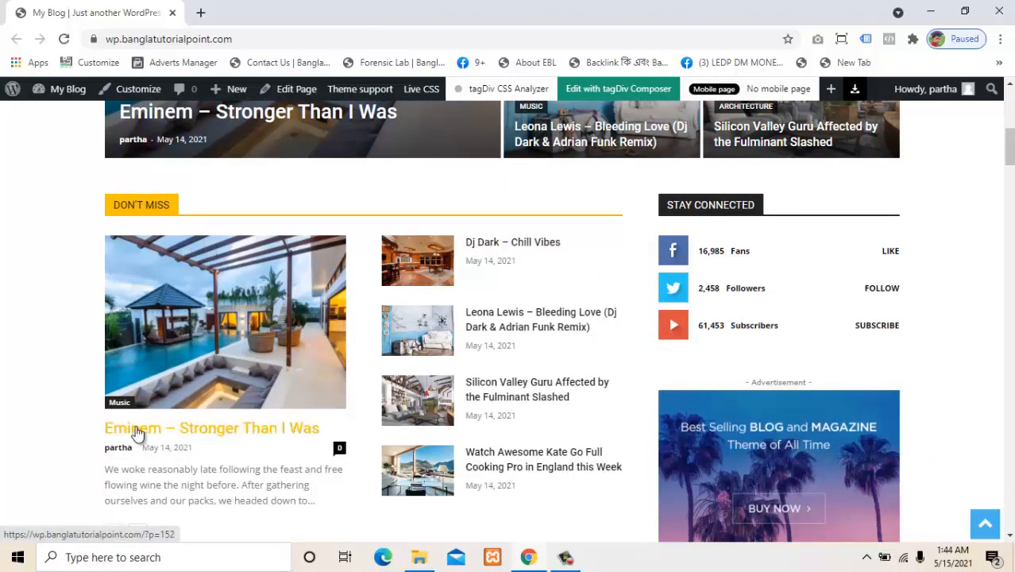
{"action": "left_click_drag", "start_coordinate": [1009, 159], "coordinate": [997, 89]}
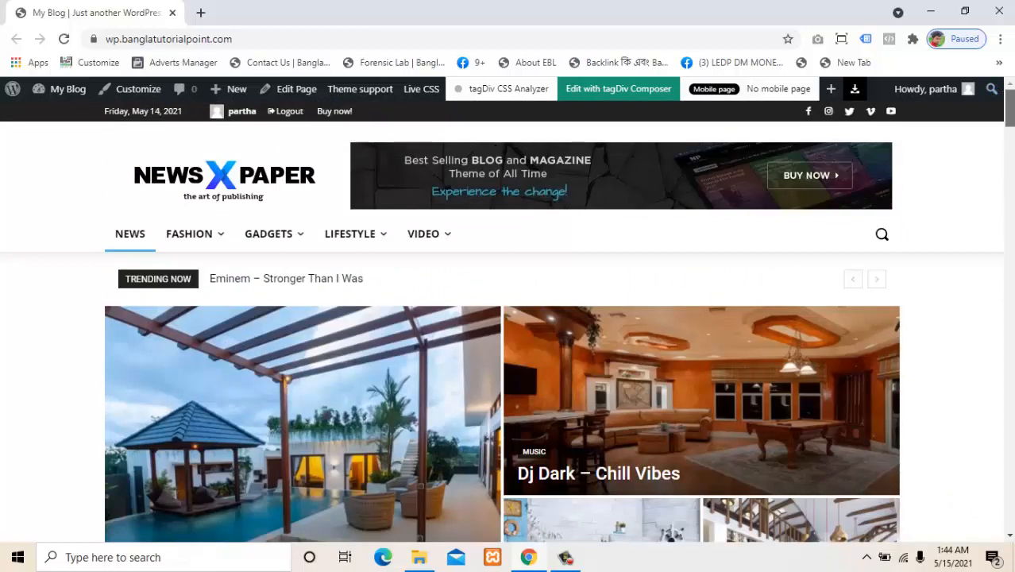
{"action": "left_click_drag", "start_coordinate": [1012, 111], "coordinate": [1012, 115]}
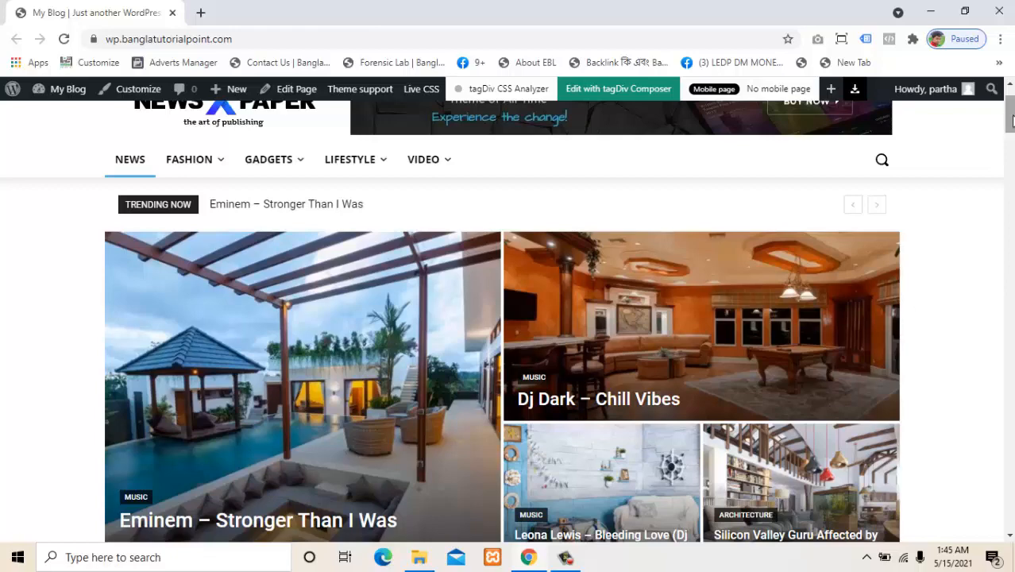
{"action": "left_click_drag", "start_coordinate": [1008, 111], "coordinate": [1009, 101]}
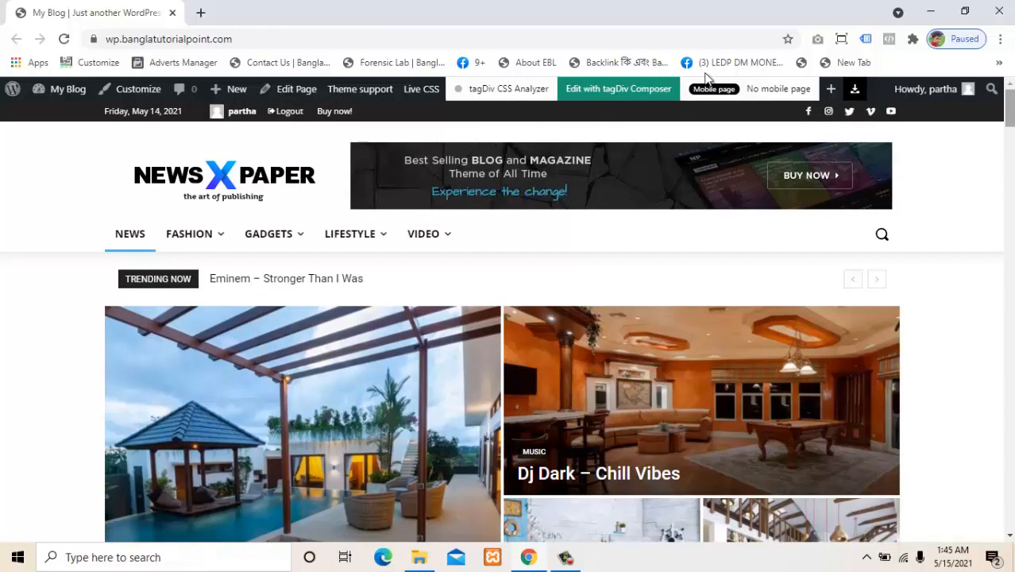
Open the site's WordPress dashboard in a new tab and go to the Newspaper theme panel
{"action": "mouse_move", "coordinate": [44, 93]}
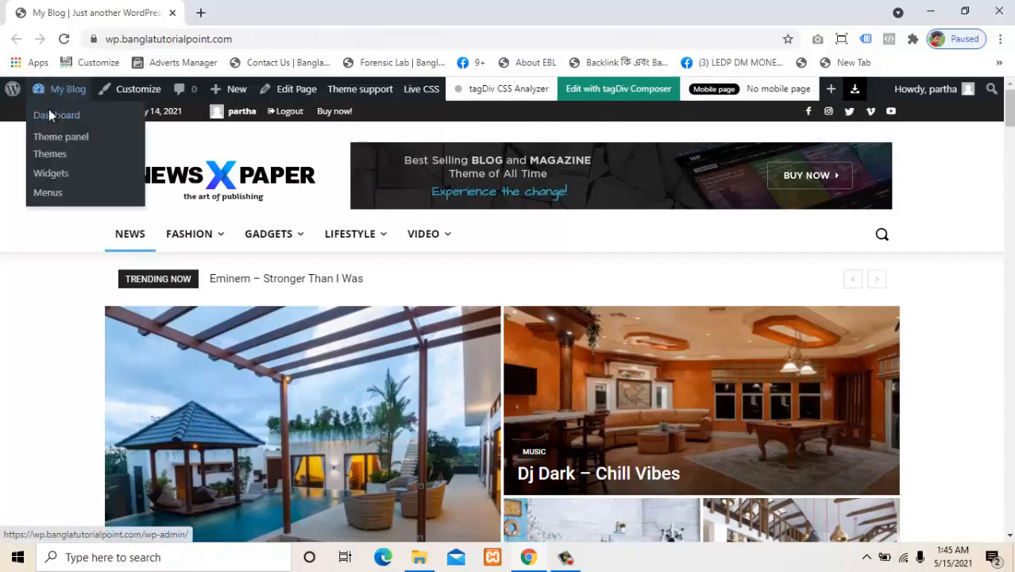
{"action": "right_click", "coordinate": [49, 115]}
{"action": "left_click", "coordinate": [64, 127]}
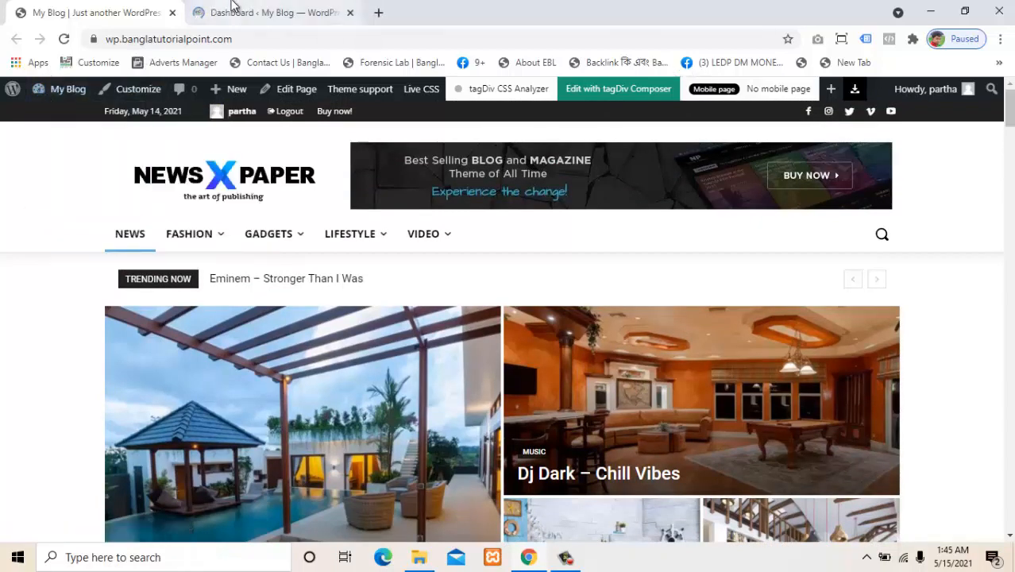
{"action": "left_click", "coordinate": [233, 6]}
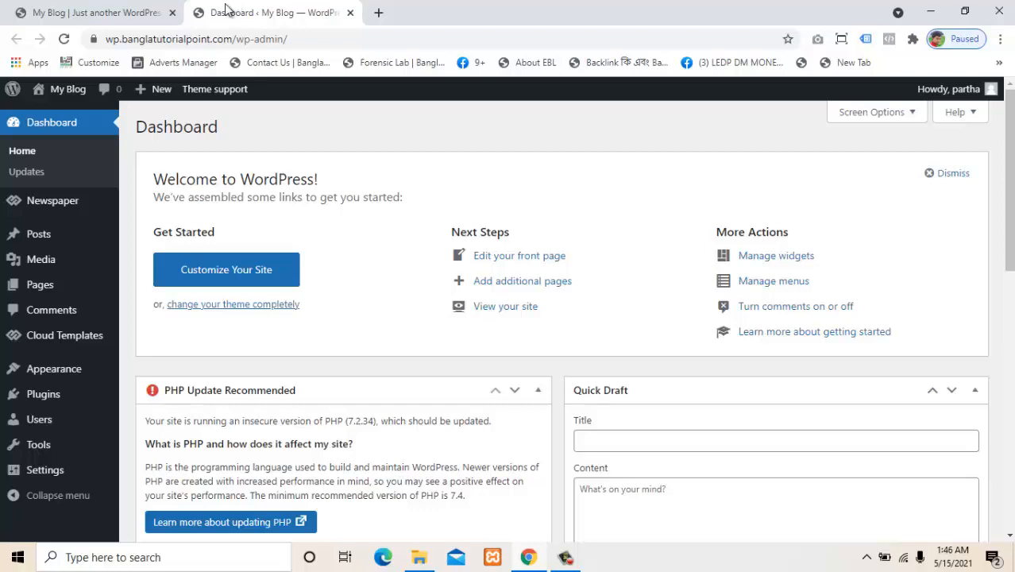
{"action": "mouse_move", "coordinate": [51, 208]}
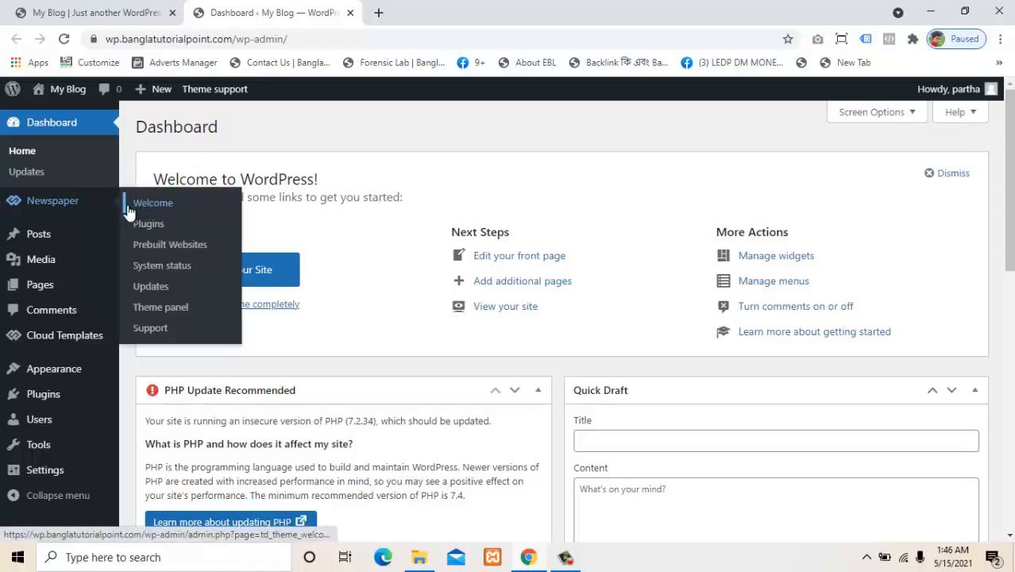
{"action": "left_click", "coordinate": [160, 308]}
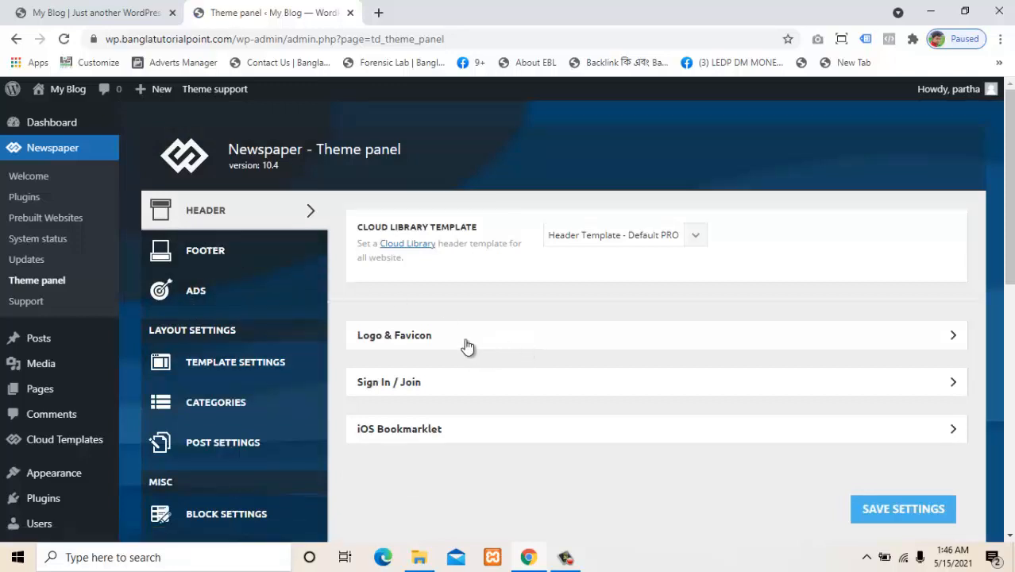
Compare the homepage's header, logo and banner with the header settings in the theme panel
{"action": "left_click", "coordinate": [92, 13]}
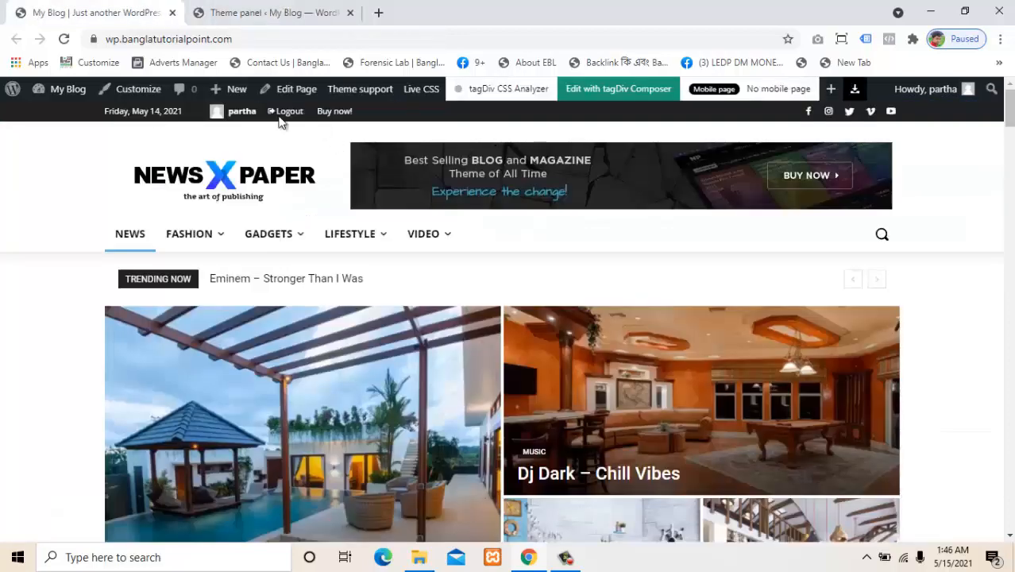
{"action": "left_click", "coordinate": [270, 13]}
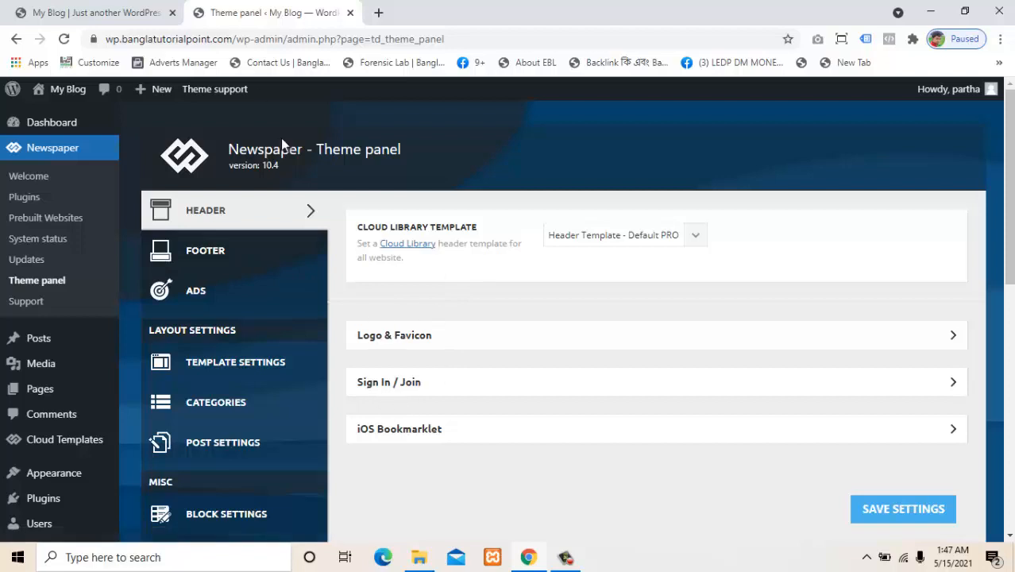
{"action": "left_click", "coordinate": [100, 9]}
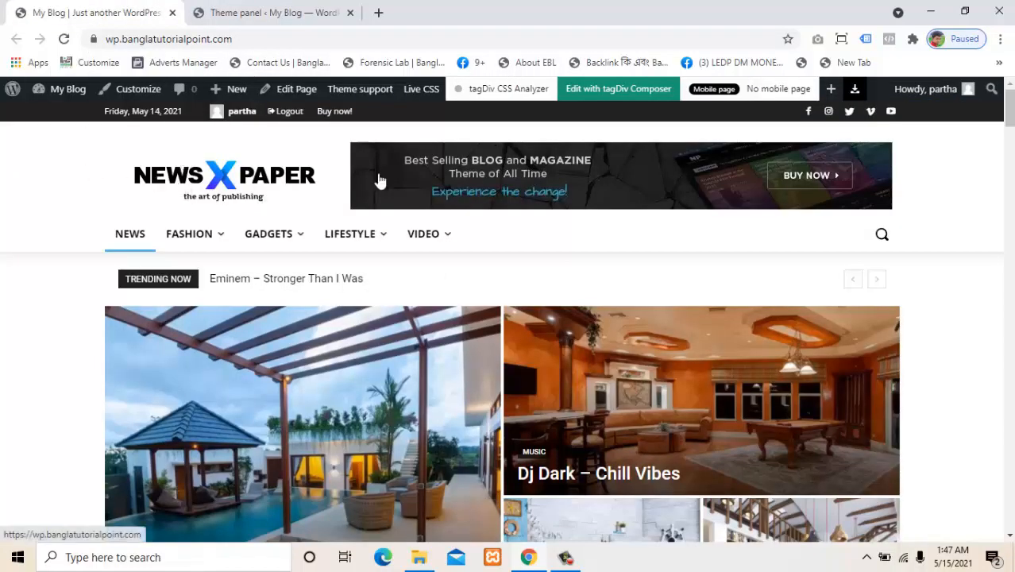
{"action": "left_click", "coordinate": [197, 8]}
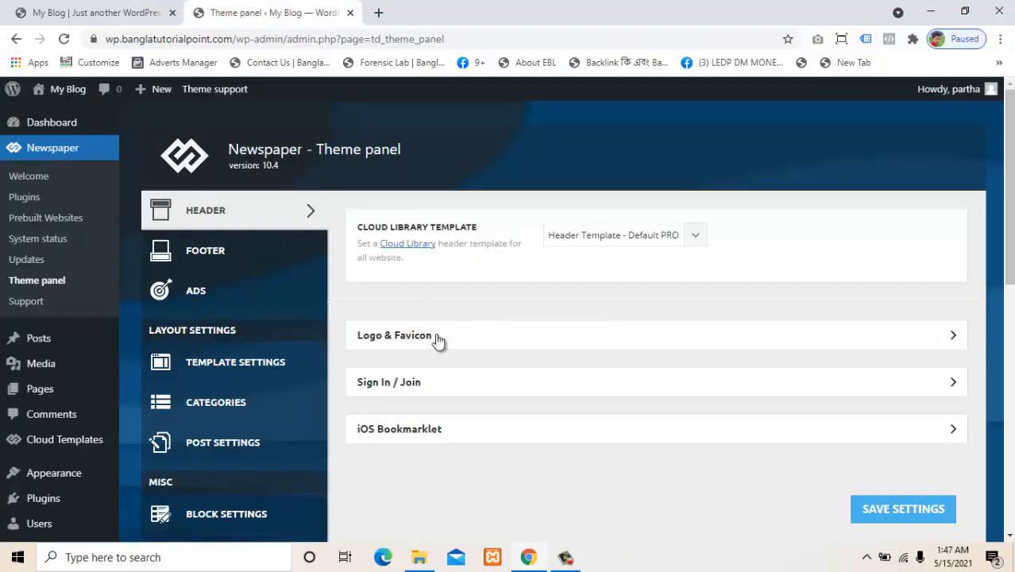
{"action": "left_click", "coordinate": [110, 4]}
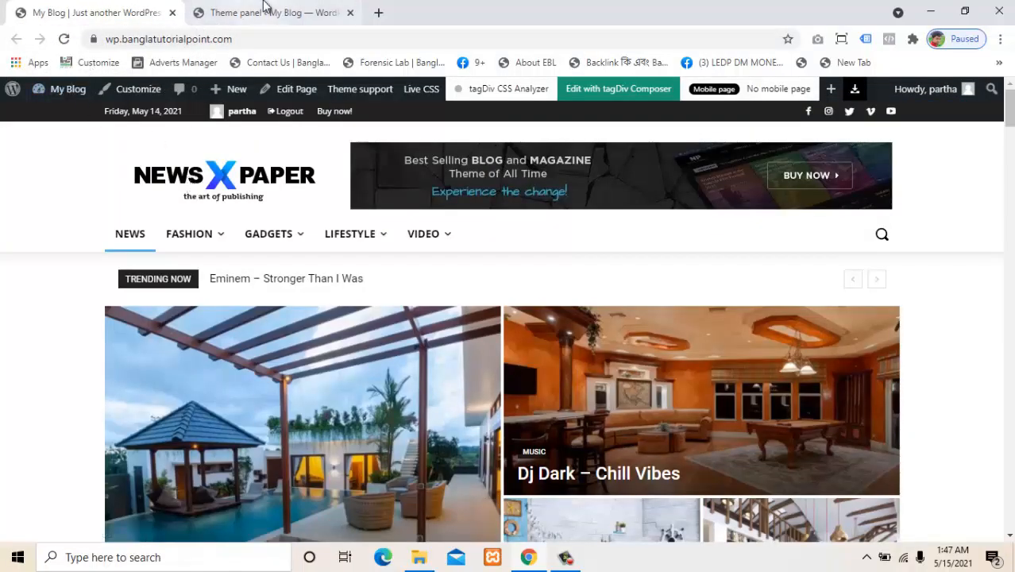
{"action": "left_click", "coordinate": [264, 5]}
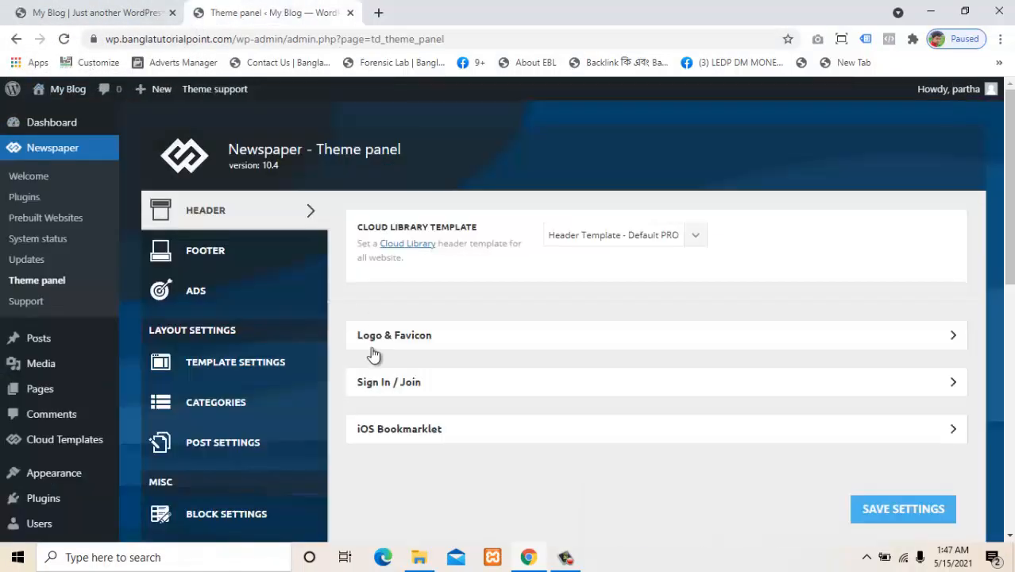
Review the iOS Bookmarklet icon upload options in the theme panel's header settings, then collapse that section
{"action": "left_click", "coordinate": [404, 436]}
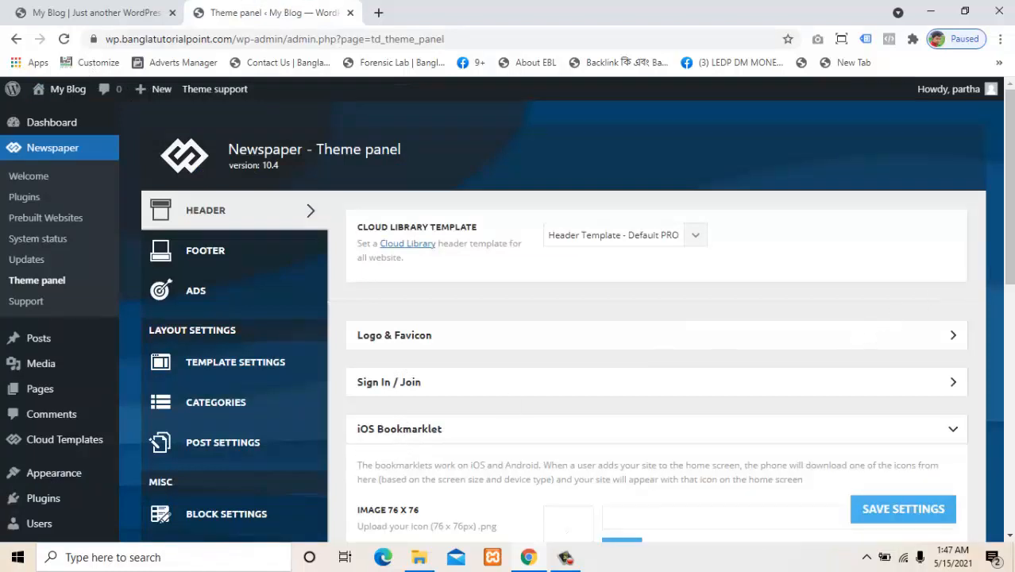
{"action": "left_click_drag", "start_coordinate": [1010, 276], "coordinate": [999, 336]}
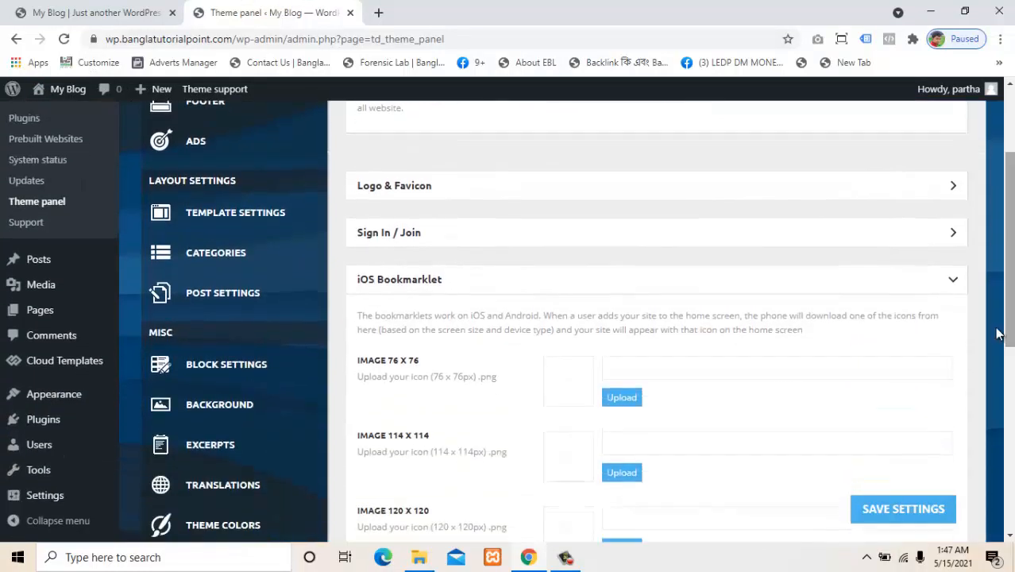
{"action": "left_click", "coordinate": [524, 294]}
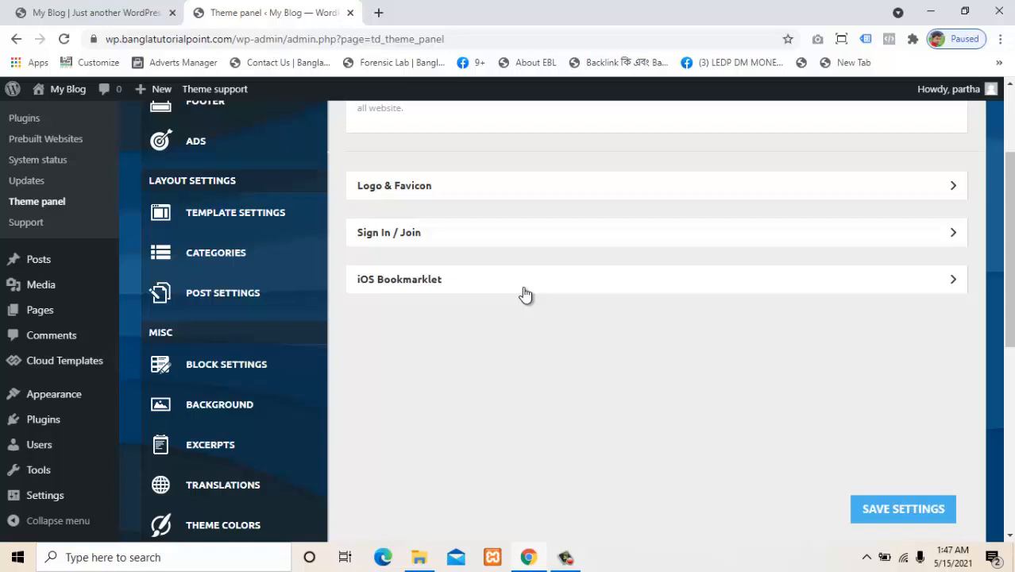
{"action": "left_click_drag", "start_coordinate": [1009, 342], "coordinate": [1012, 292]}
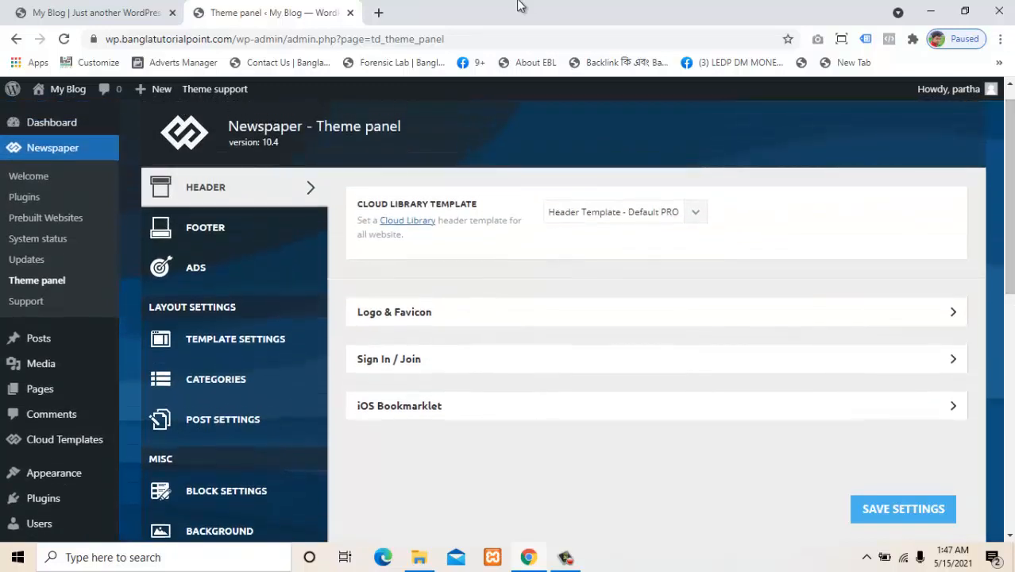
Check the homepage's banner ad and open the theme panel's Ads settings to browse the available ad slots
{"action": "left_click", "coordinate": [76, 9]}
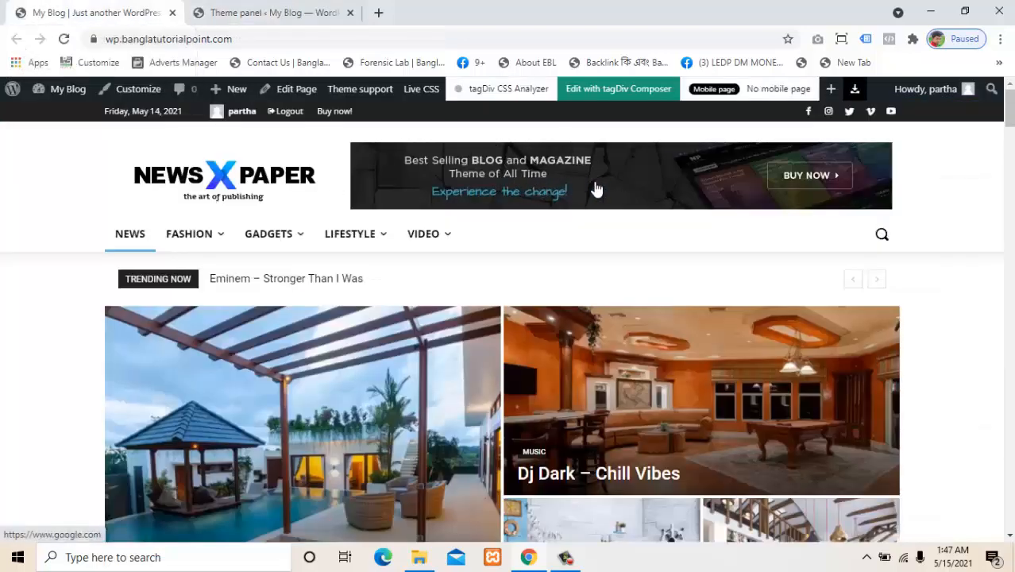
{"action": "left_click", "coordinate": [322, 11]}
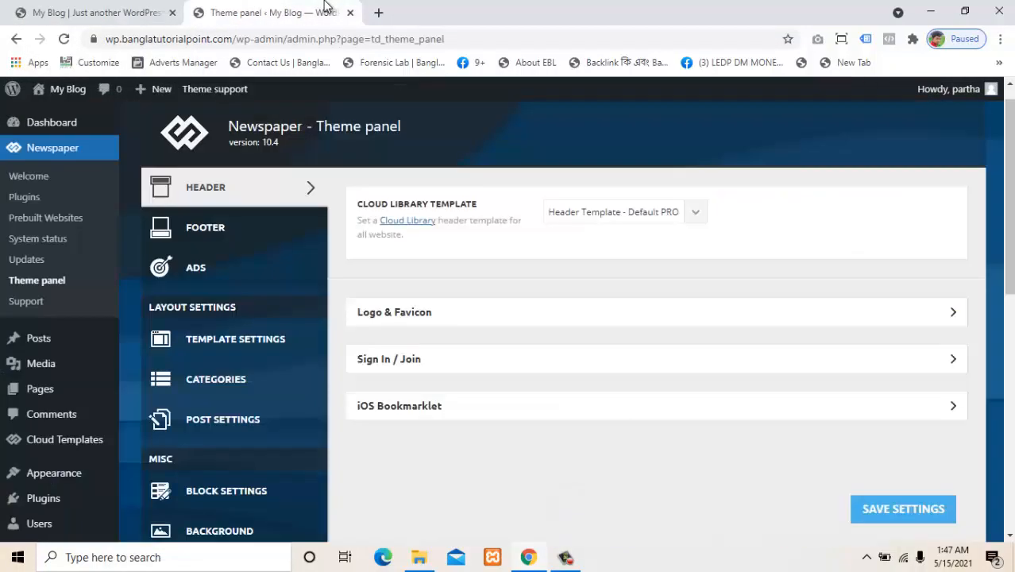
{"action": "left_click", "coordinate": [195, 274]}
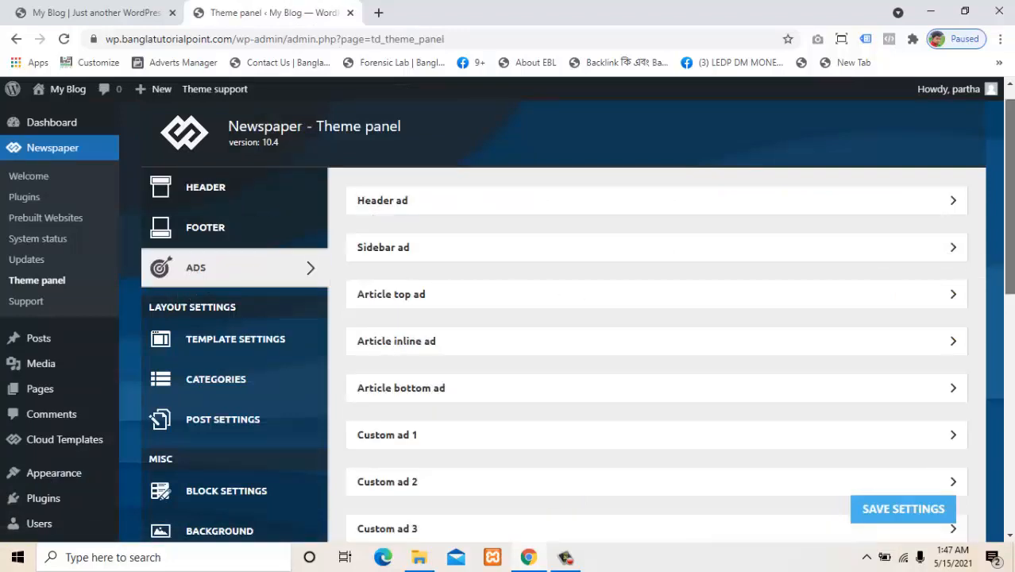
{"action": "scroll", "coordinate": [1007, 365], "scroll_direction": "down", "scroll_amount": 4}
{"action": "scroll", "coordinate": [1007, 381], "scroll_direction": "up", "scroll_amount": 4}
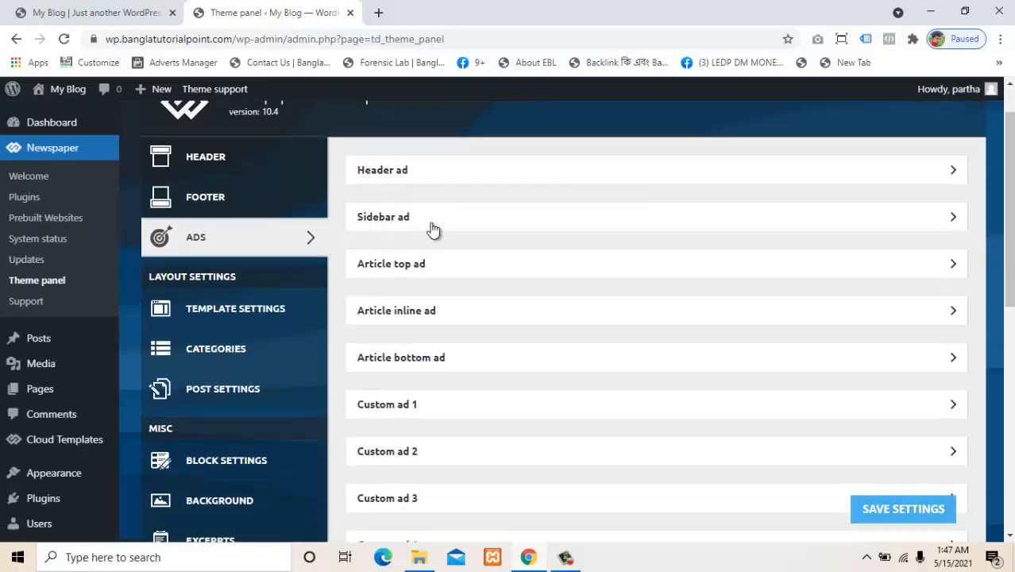
Compare the header banner and sidebar advertisement on the homepage with the ad slots in the theme panel
{"action": "left_click", "coordinate": [102, 10]}
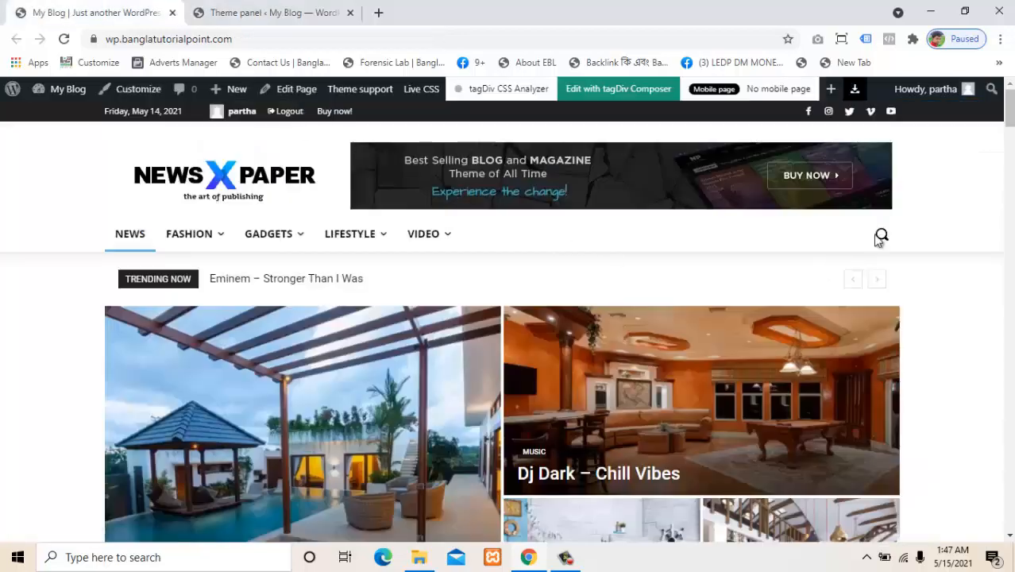
{"action": "left_click_drag", "start_coordinate": [1009, 116], "coordinate": [999, 151]}
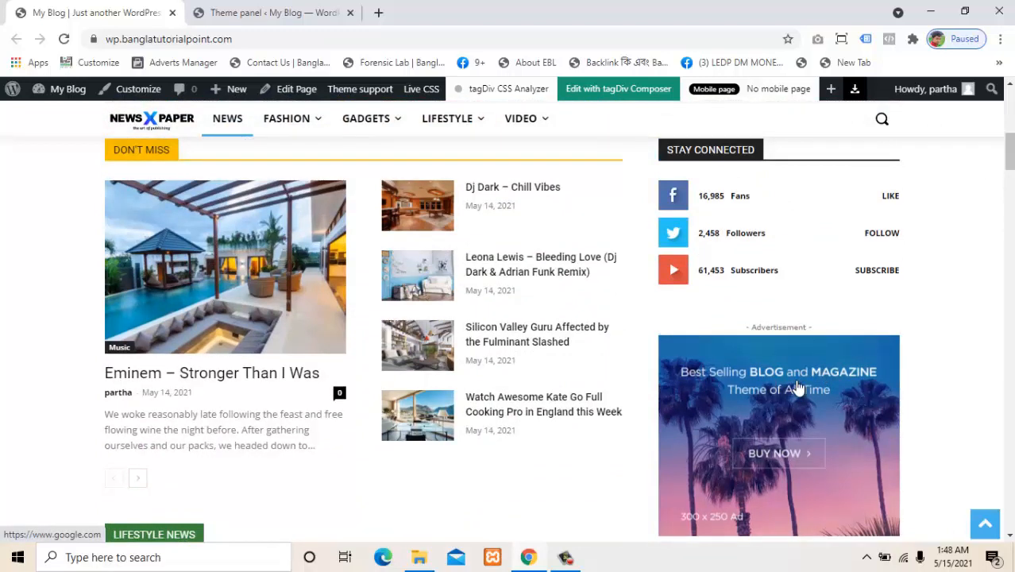
{"action": "left_click", "coordinate": [238, 12]}
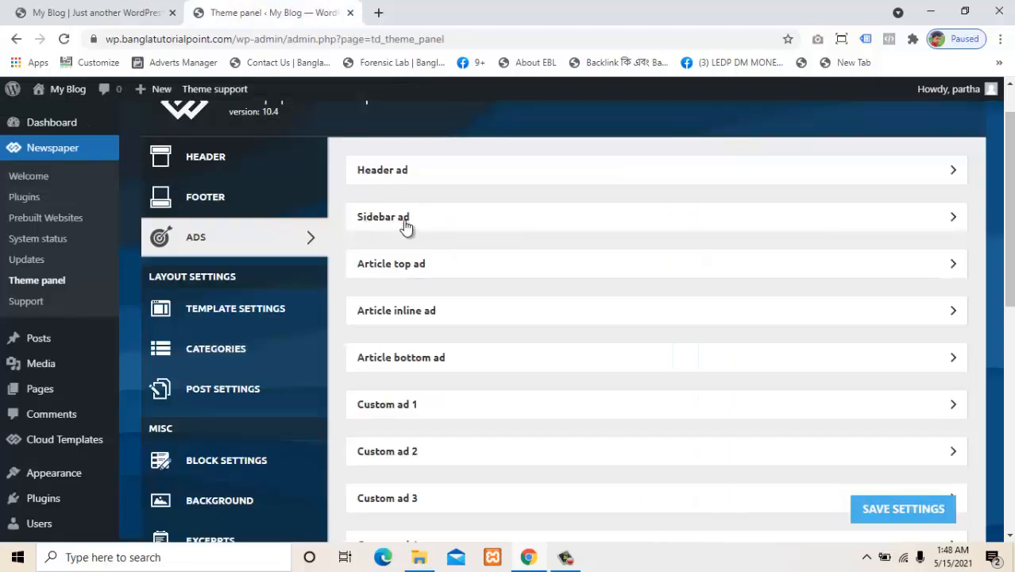
{"action": "left_click", "coordinate": [159, 10]}
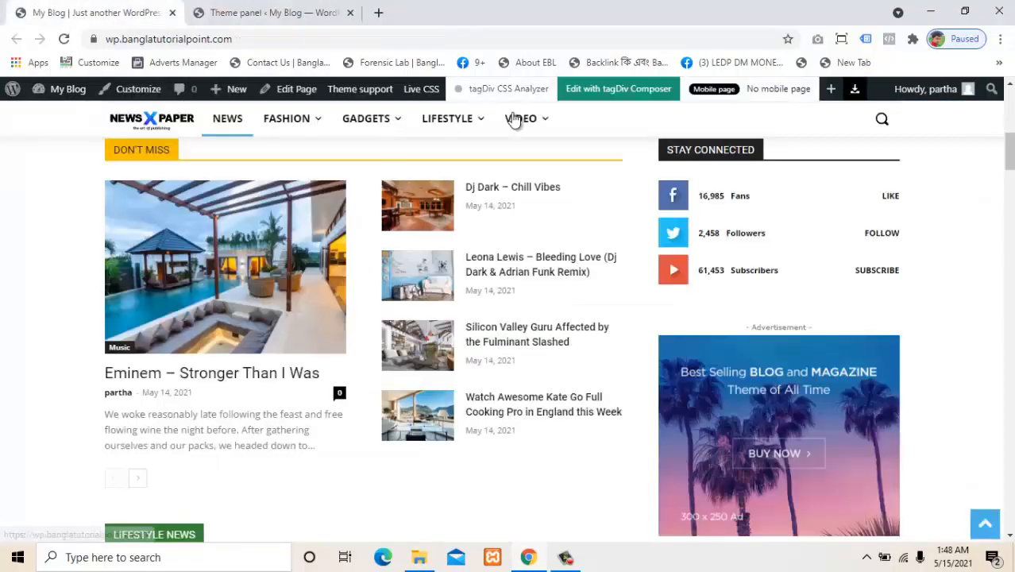
{"action": "left_click_drag", "start_coordinate": [1009, 153], "coordinate": [1007, 108]}
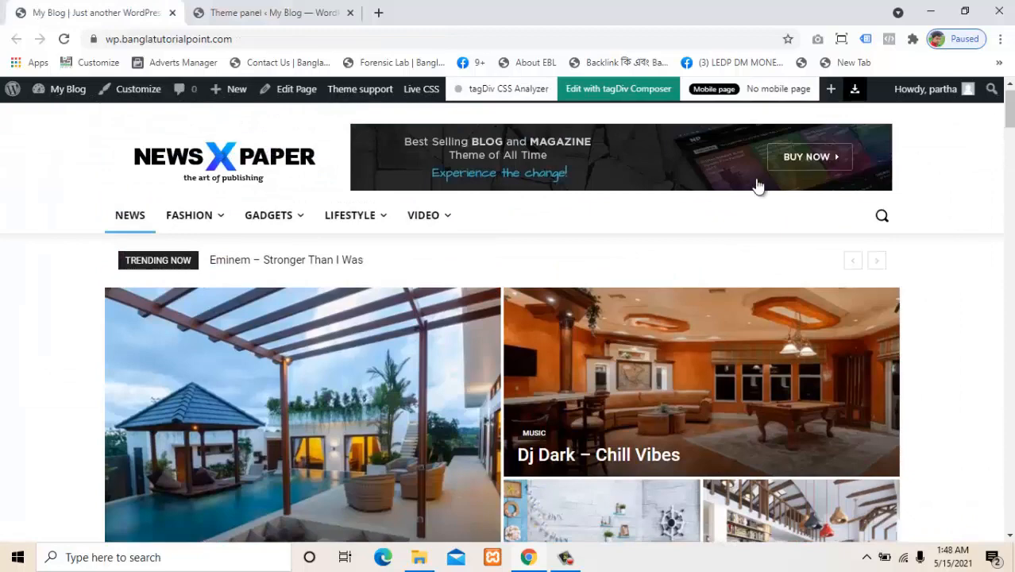
{"action": "left_click", "coordinate": [281, 8]}
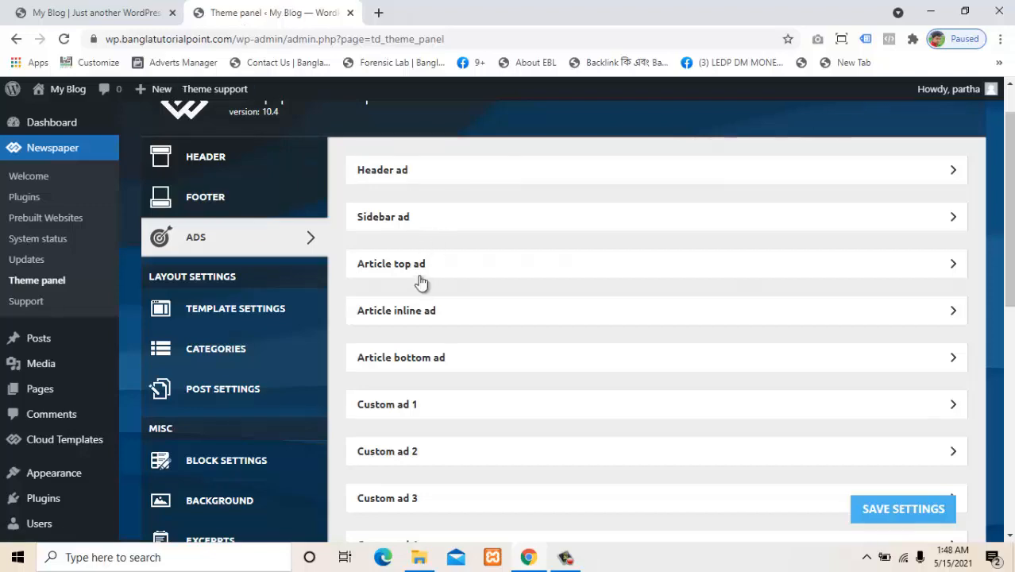
Open the featured post "Eminem – Stronger Than I Was" from the homepage in a new tab and view it
{"action": "left_click", "coordinate": [96, 10]}
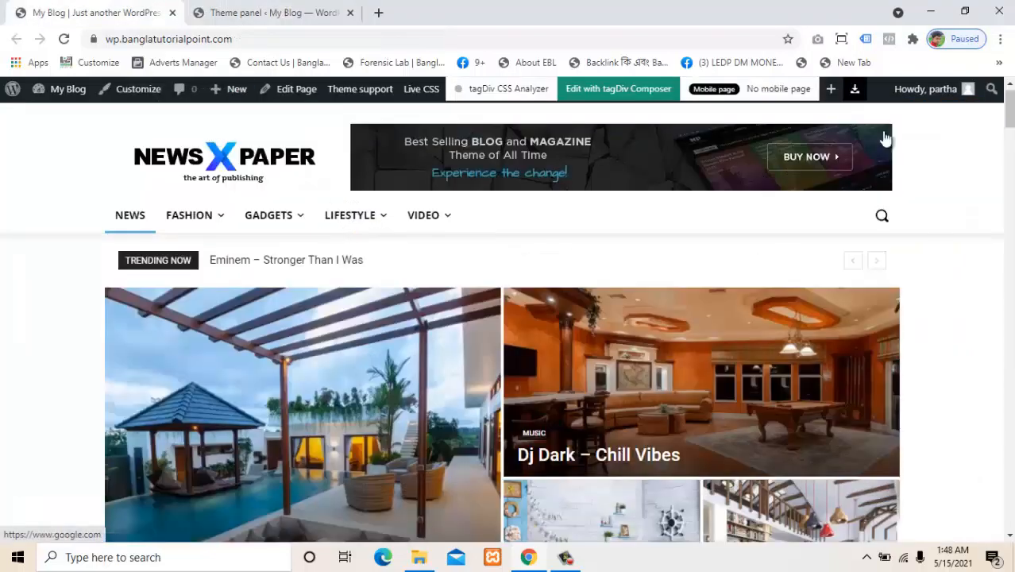
{"action": "scroll", "coordinate": [339, 249], "scroll_direction": "down", "scroll_amount": 2}
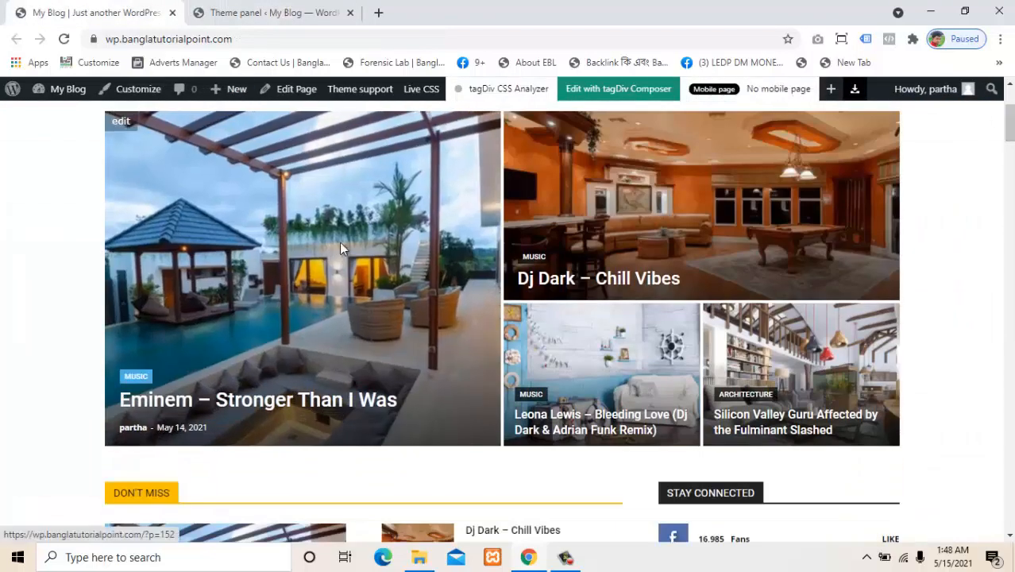
{"action": "right_click", "coordinate": [339, 248]}
{"action": "left_click", "coordinate": [365, 256]}
{"action": "left_click", "coordinate": [450, 8]}
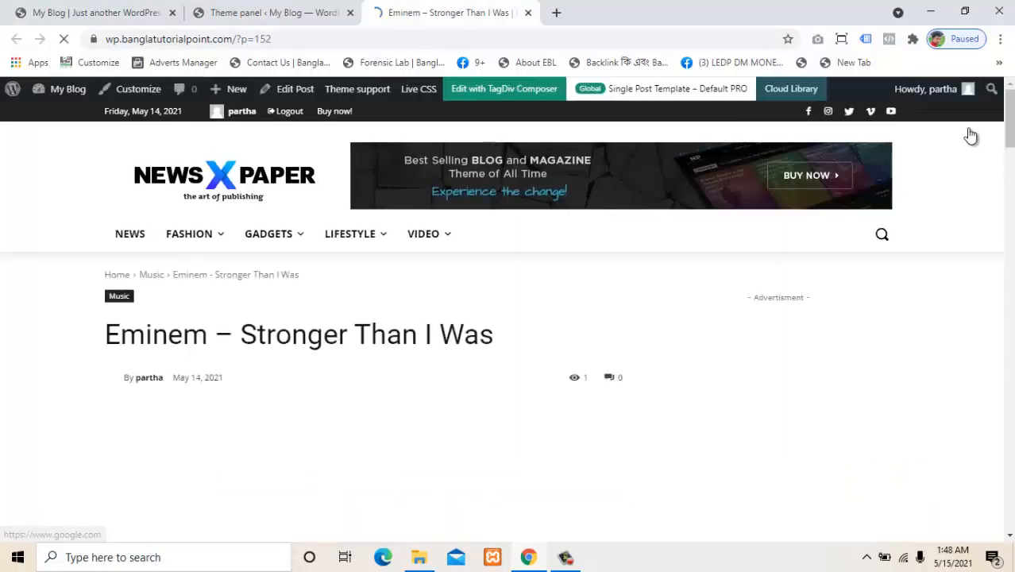
Look through the "Eminem – Stronger Than I Was" article page for its ad areas, including the sidebar advertisement
{"action": "left_click_drag", "start_coordinate": [1010, 131], "coordinate": [1005, 161]}
{"action": "scroll", "coordinate": [855, 218], "scroll_direction": "up", "scroll_amount": 3}
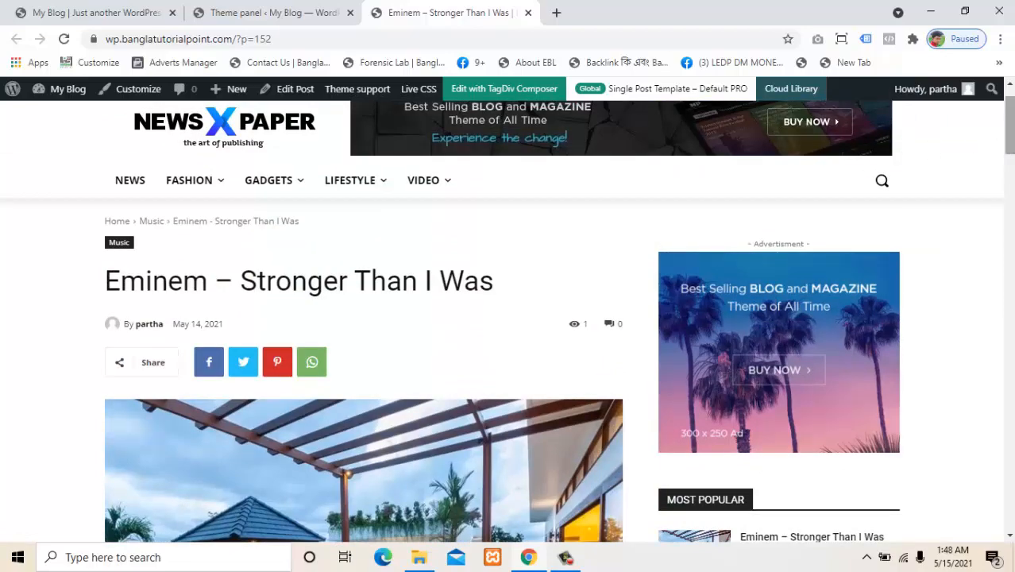
{"action": "left_click_drag", "start_coordinate": [1012, 163], "coordinate": [967, 265]}
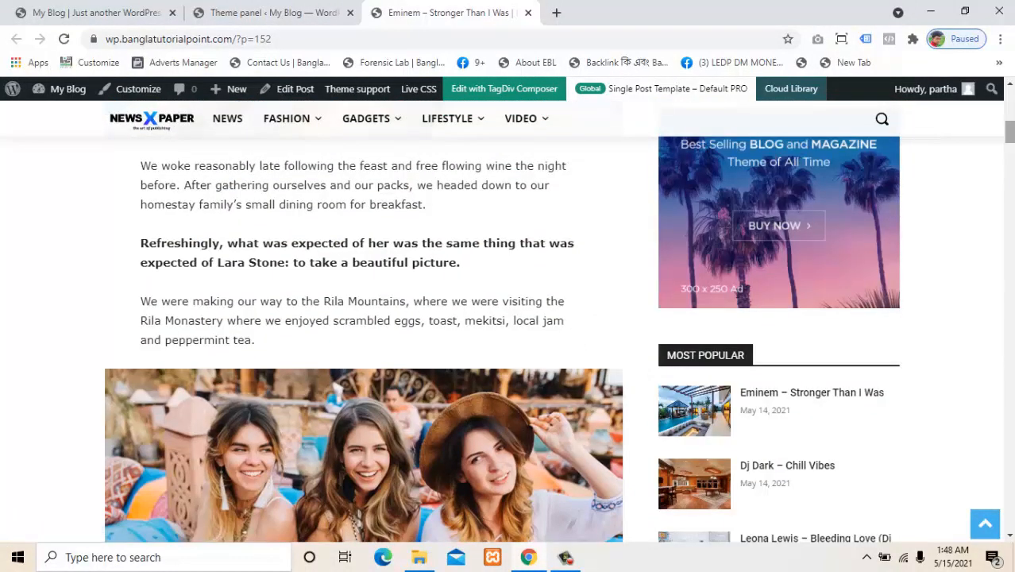
{"action": "left_click_drag", "start_coordinate": [1012, 133], "coordinate": [977, 67]}
Return to the theme panel's Ads settings and inspect the Article top ad, Header ad and Sidebar ad sections, collapsing each one
{"action": "left_click", "coordinate": [169, 3]}
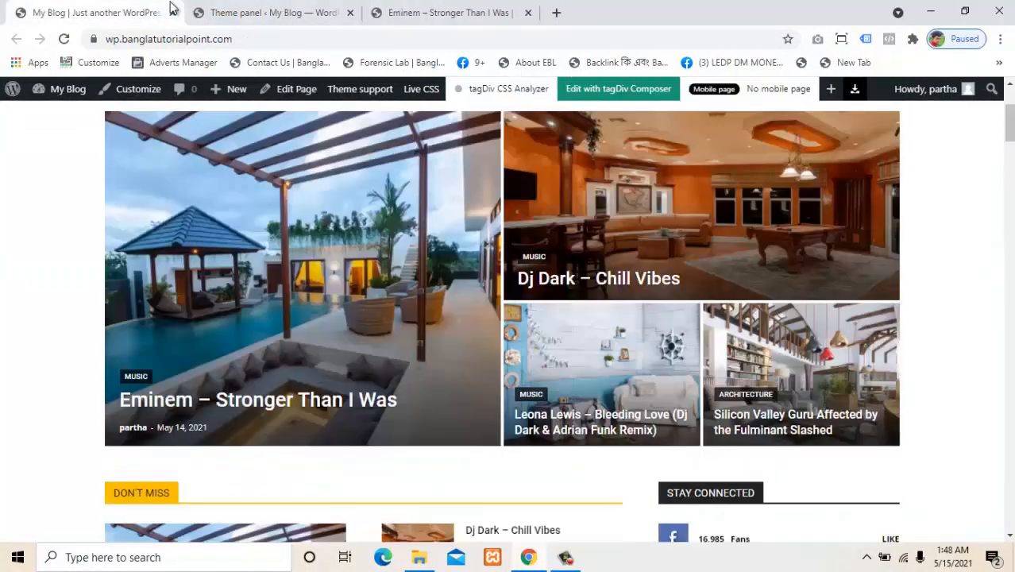
{"action": "left_click", "coordinate": [287, 8]}
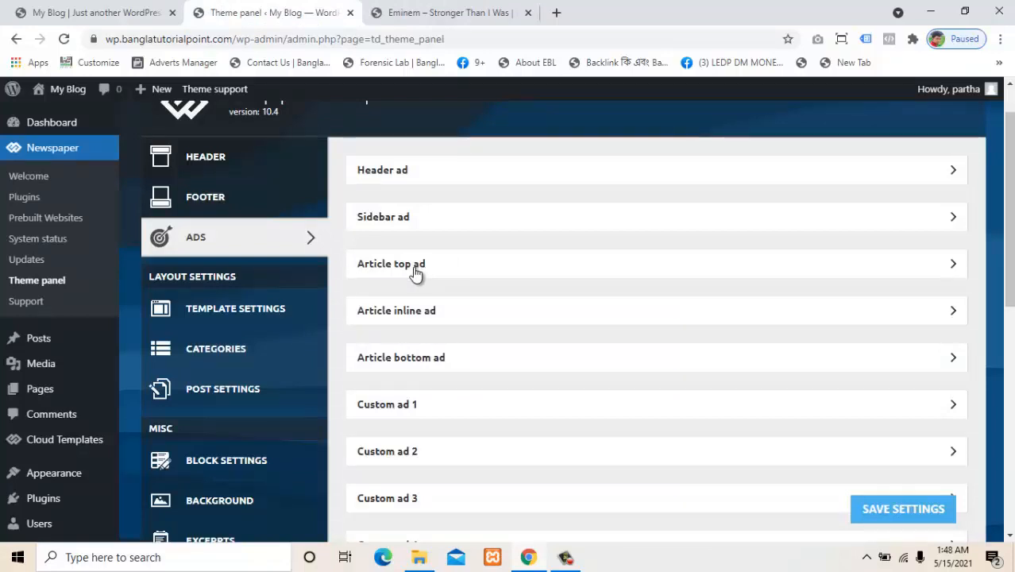
{"action": "left_click", "coordinate": [414, 273]}
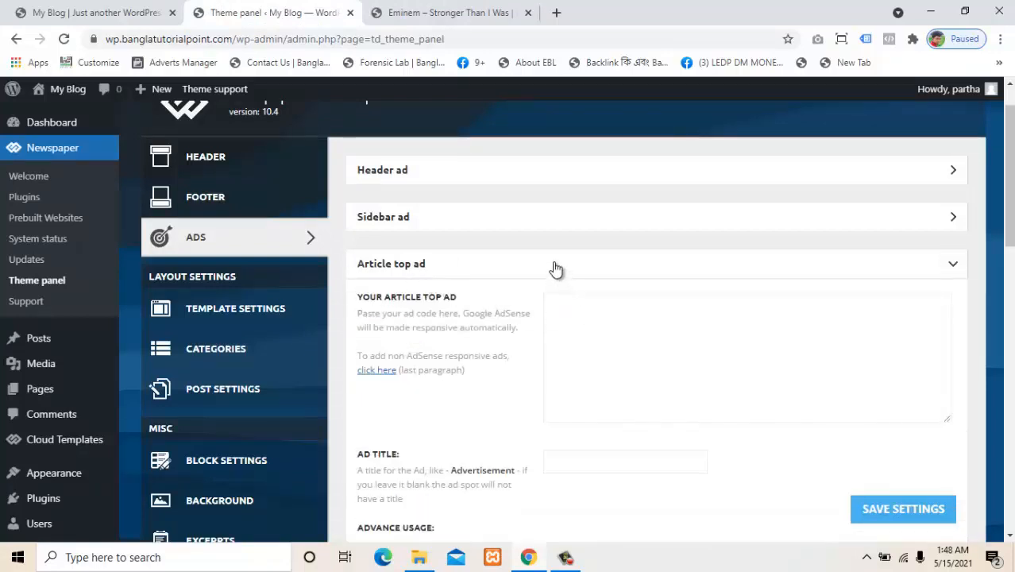
{"action": "left_click", "coordinate": [555, 269]}
{"action": "left_click", "coordinate": [482, 170]}
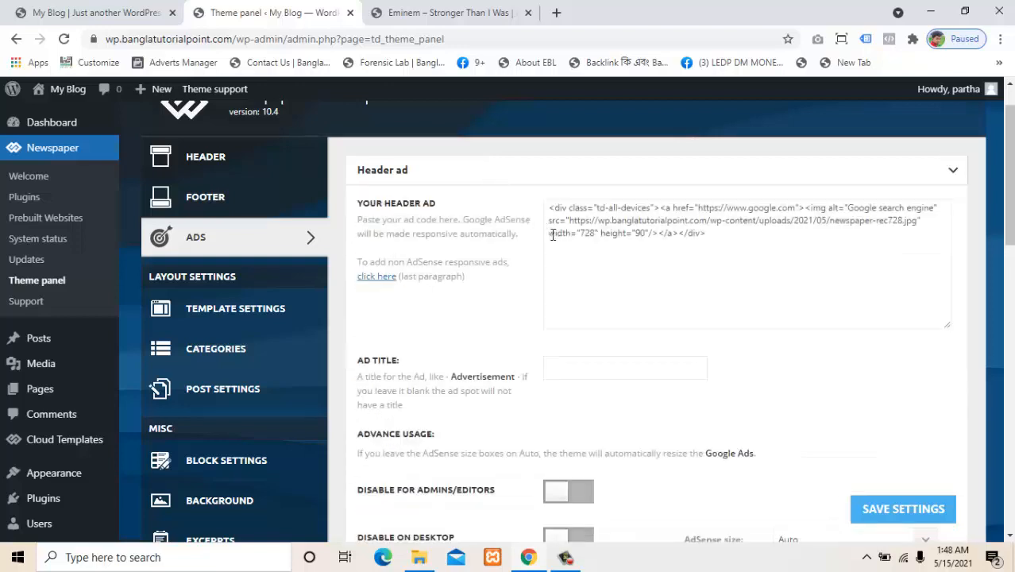
{"action": "left_click", "coordinate": [500, 178]}
{"action": "left_click", "coordinate": [496, 216]}
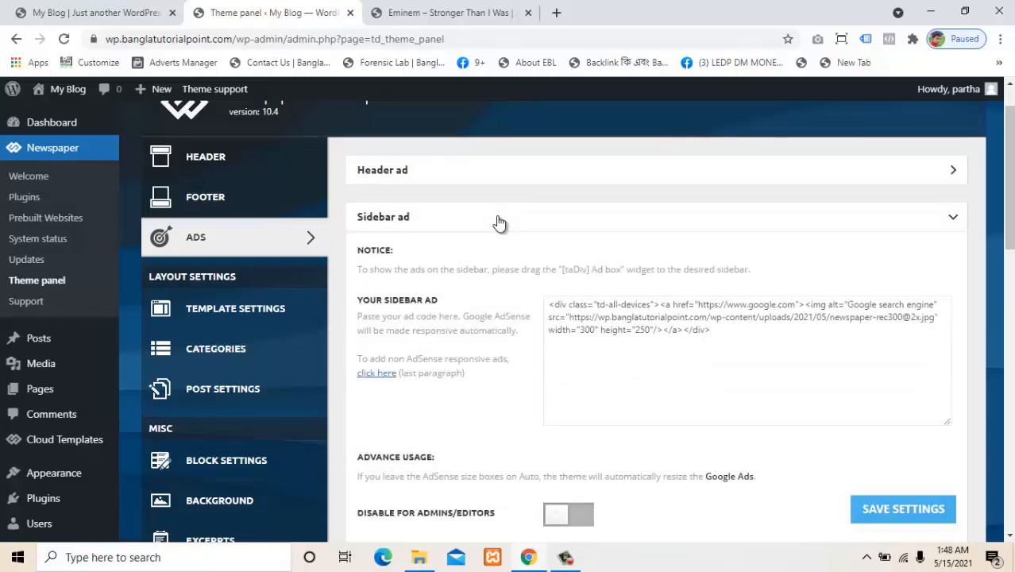
{"action": "left_click", "coordinate": [490, 223]}
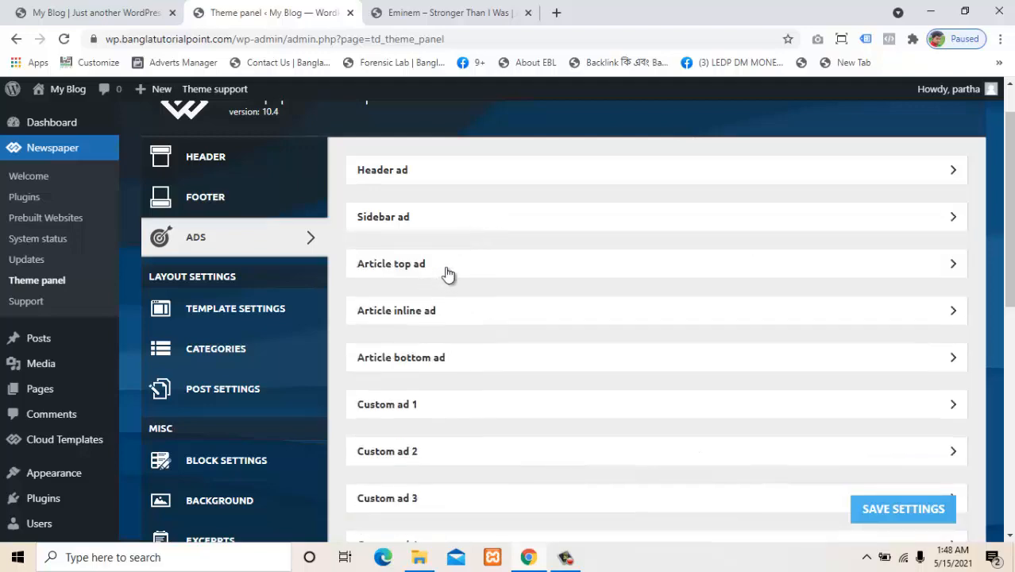
Check the area around the title and featured image on the article page, and return to the theme panel's ad slots
{"action": "left_click", "coordinate": [433, 13]}
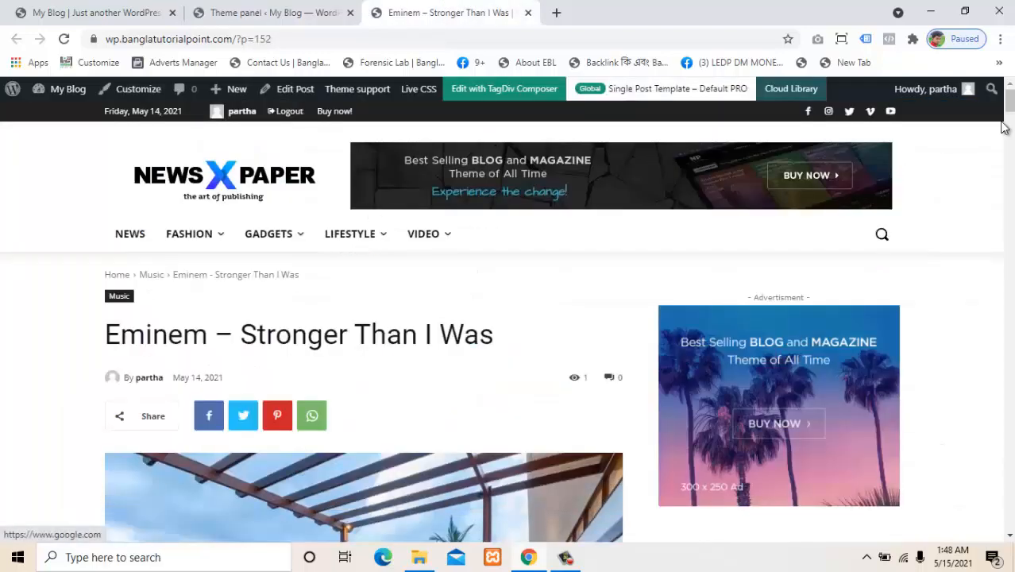
{"action": "left_click_drag", "start_coordinate": [1008, 105], "coordinate": [1010, 113]}
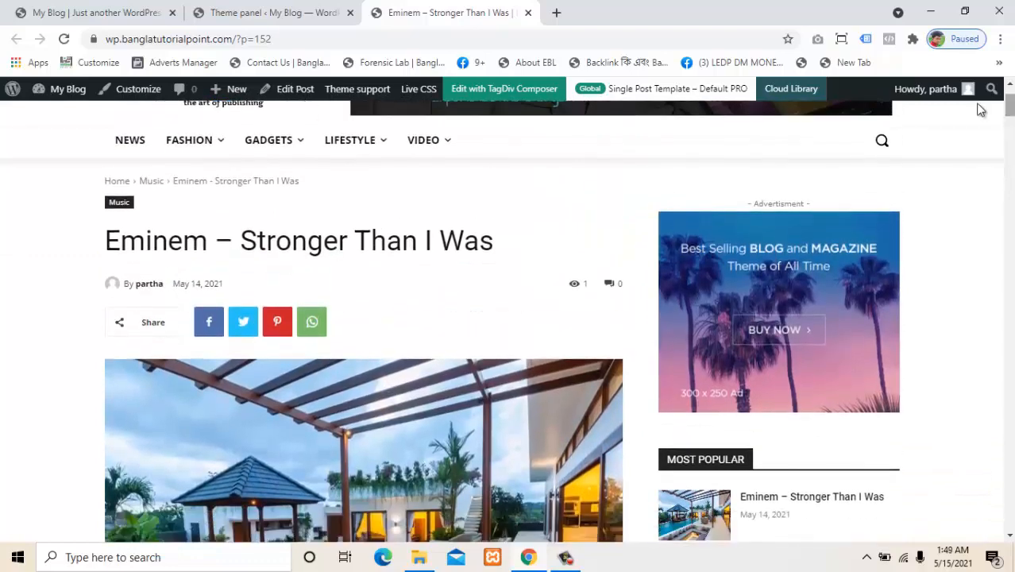
{"action": "left_click", "coordinate": [290, 10]}
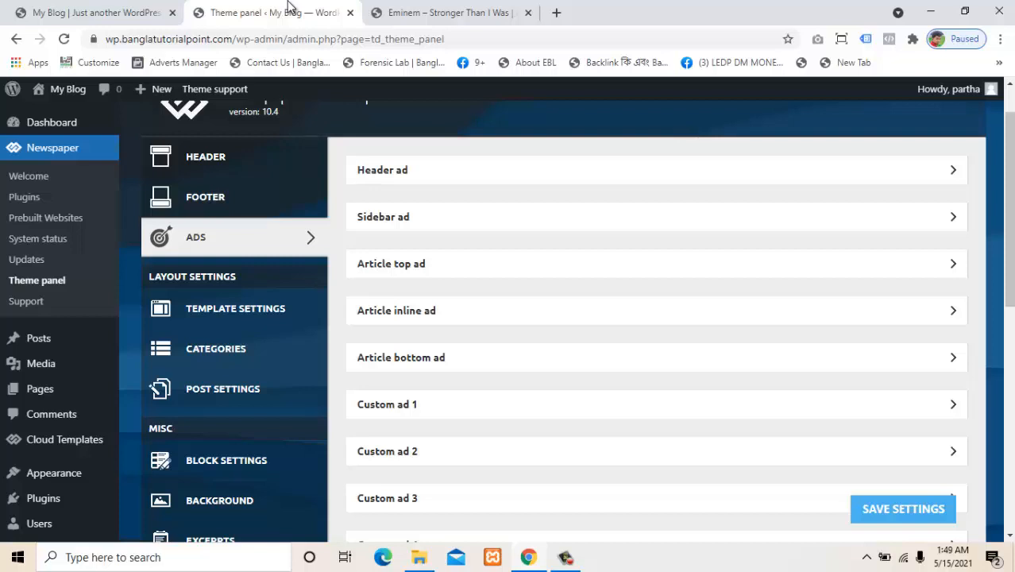
Open the WordPress Customizer, view the Site Identity settings and go back to the Customizer's main list
{"action": "scroll", "coordinate": [1000, 119], "scroll_direction": "up", "scroll_amount": 1}
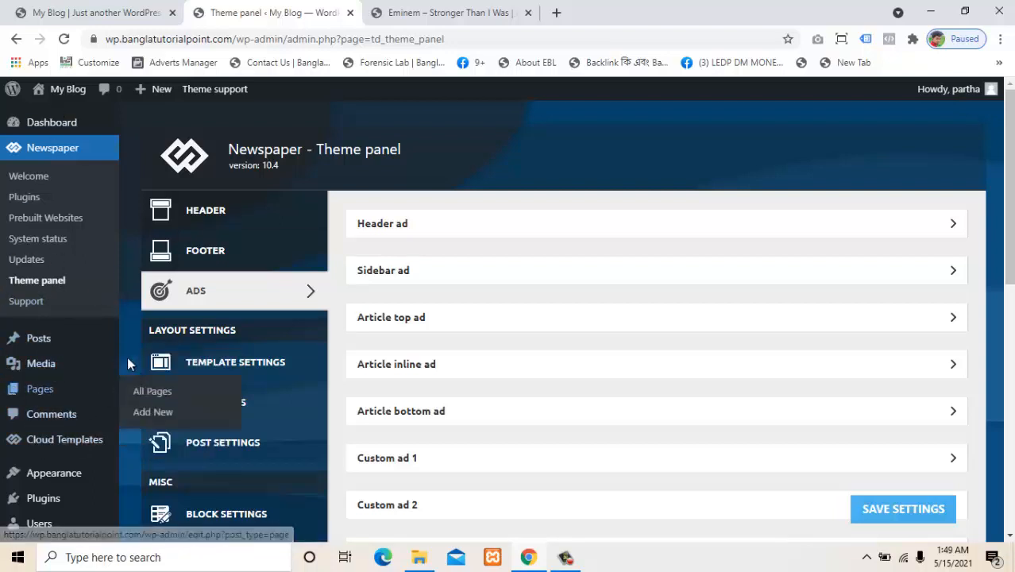
{"action": "scroll", "coordinate": [926, 363], "scroll_direction": "down", "scroll_amount": 4}
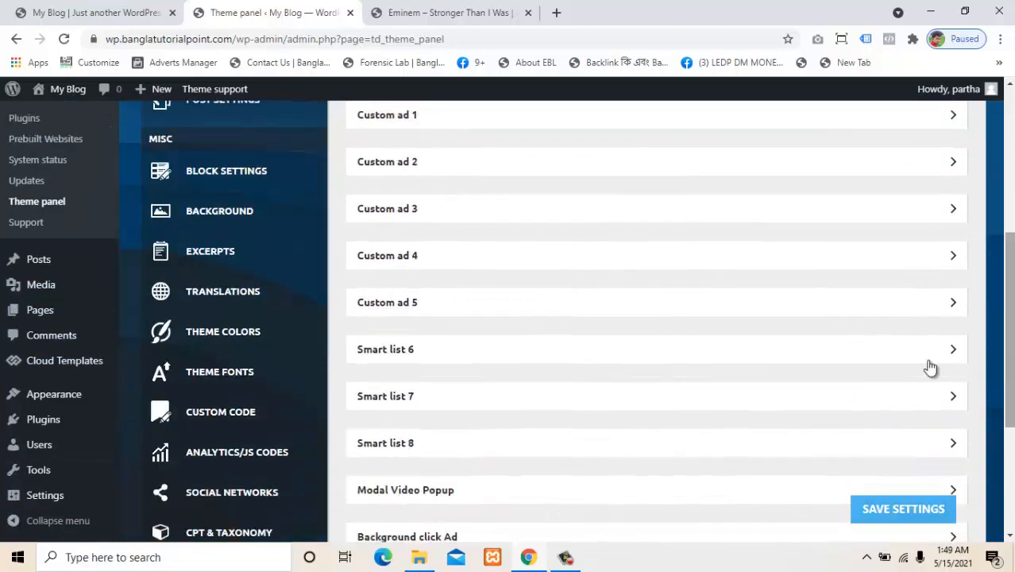
{"action": "mouse_move", "coordinate": [54, 401]}
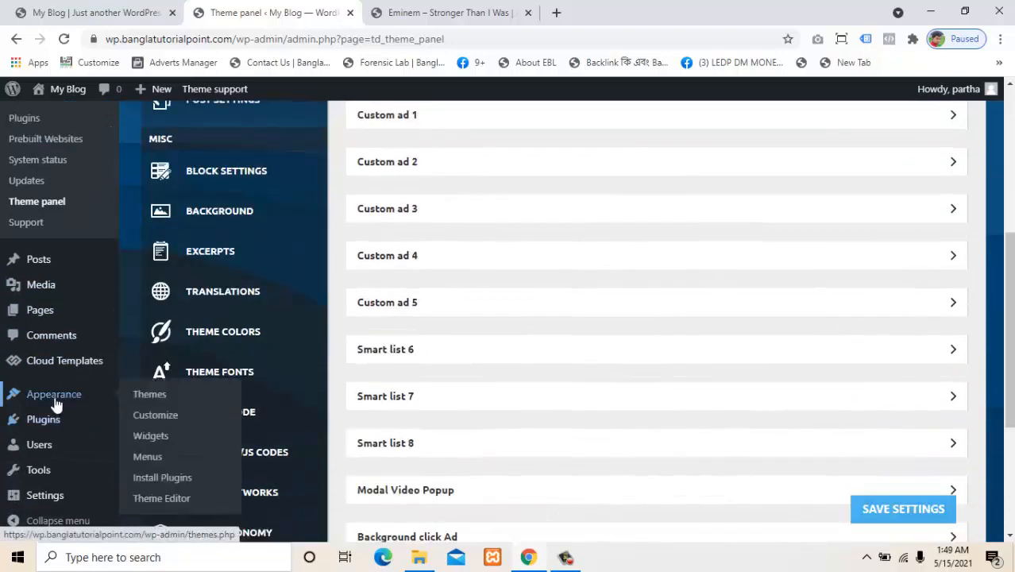
{"action": "left_click", "coordinate": [165, 421]}
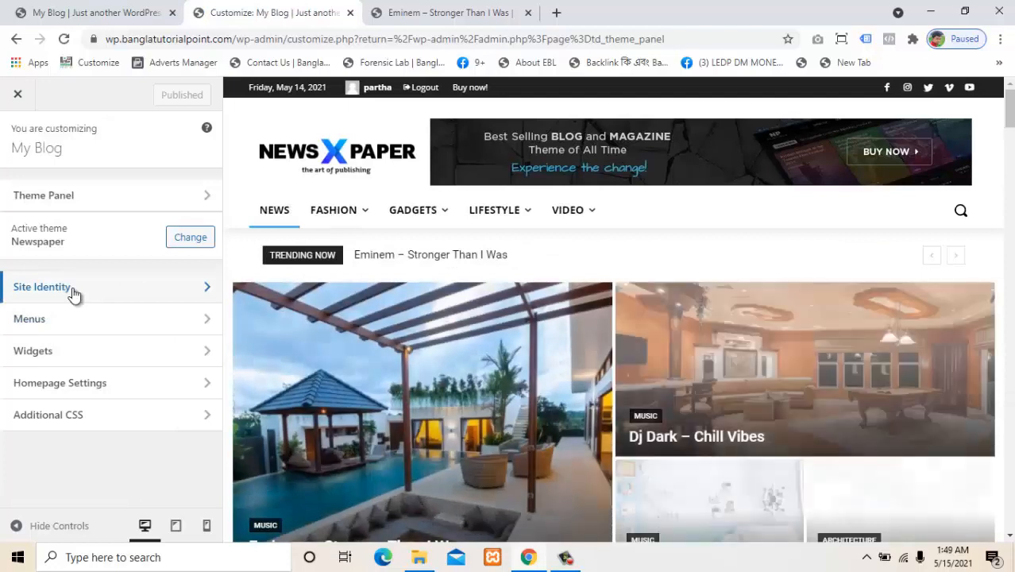
{"action": "left_click", "coordinate": [73, 292]}
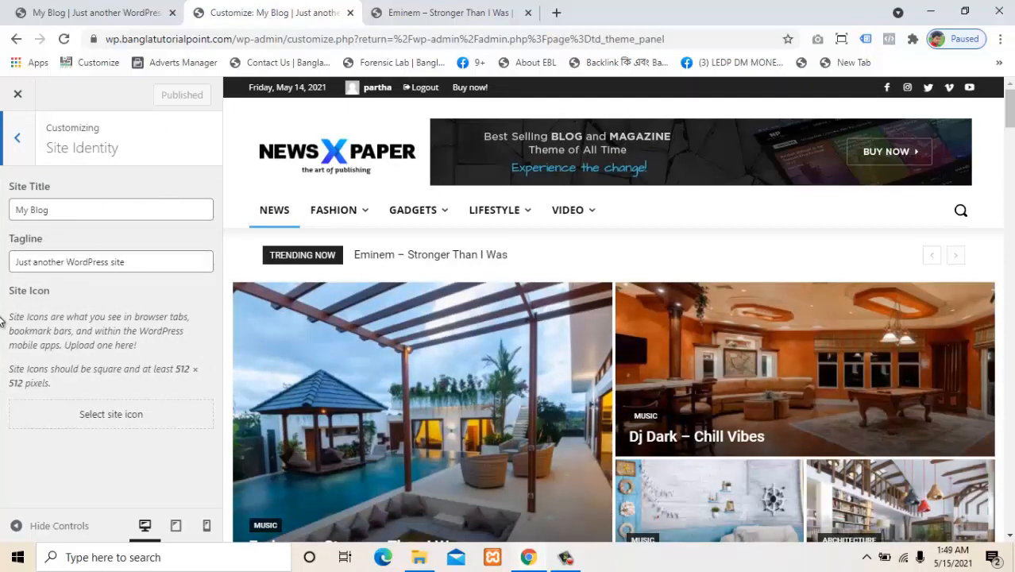
{"action": "left_click", "coordinate": [14, 139]}
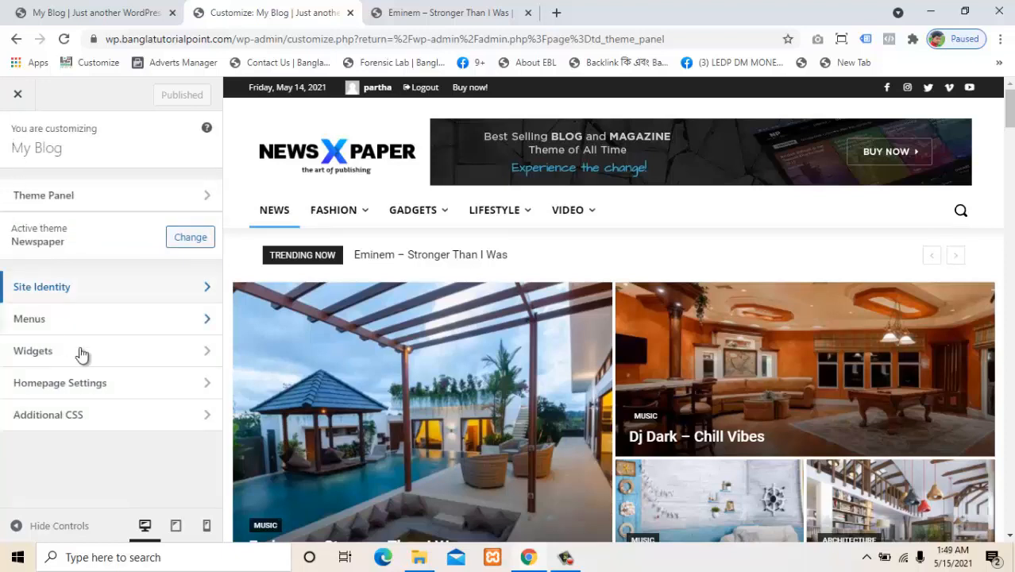
Open the Theme Panel from the Customizer and show the Appearance options in the admin sidebar
{"action": "left_click", "coordinate": [97, 201]}
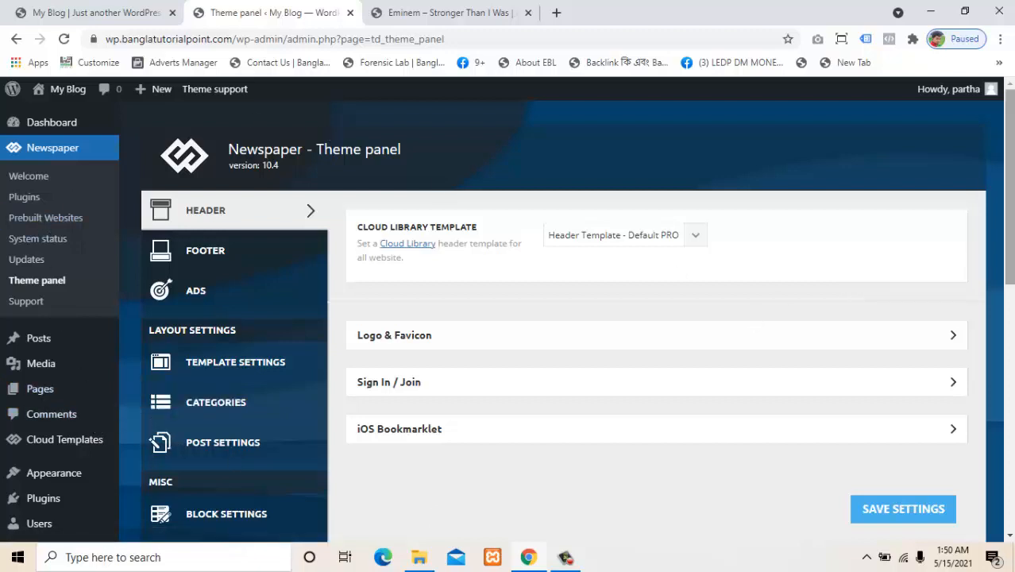
{"action": "scroll", "coordinate": [260, 385], "scroll_direction": "down", "scroll_amount": 4}
{"action": "mouse_move", "coordinate": [50, 399]}
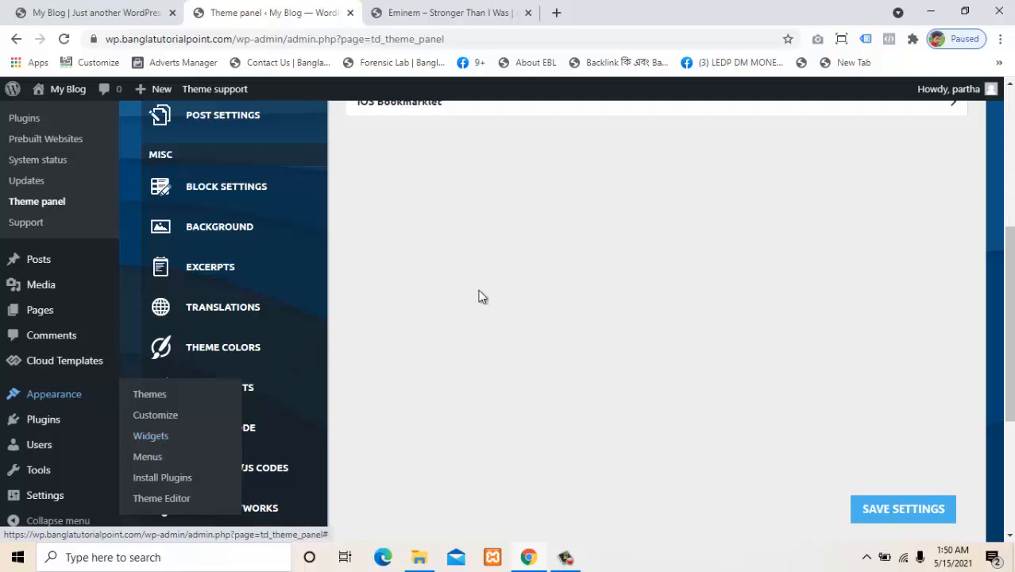
View the article page's logo, header banner and sidebar advertisement again
{"action": "left_click", "coordinate": [413, 6]}
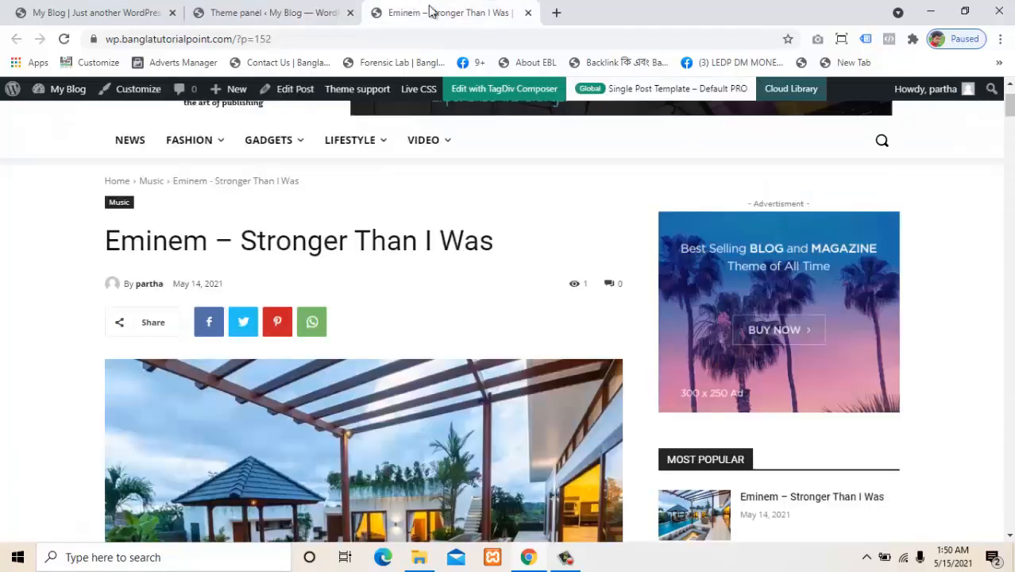
{"action": "left_click_drag", "start_coordinate": [1010, 111], "coordinate": [1010, 106]}
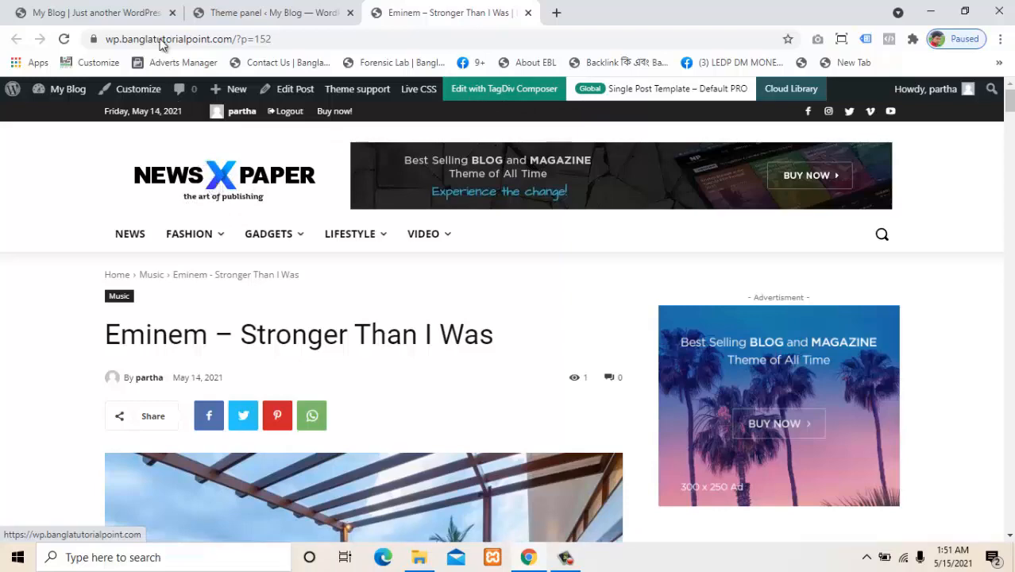
{"action": "left_click", "coordinate": [133, 9]}
Expand the Logo & Favicon section in the theme panel's header settings and open the media uploader for the logo
{"action": "left_click", "coordinate": [283, 11]}
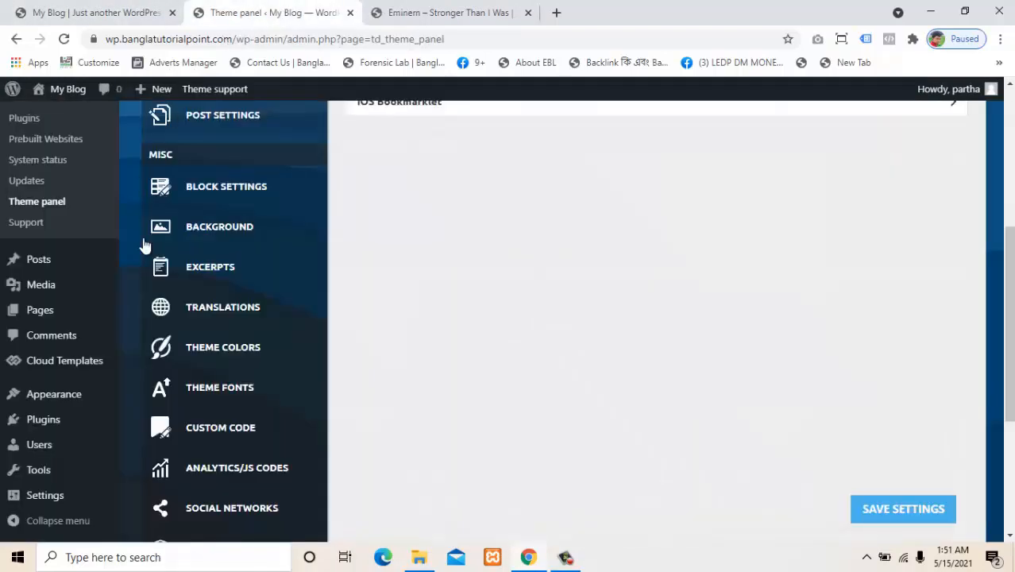
{"action": "left_click_drag", "start_coordinate": [1009, 246], "coordinate": [1002, 111]}
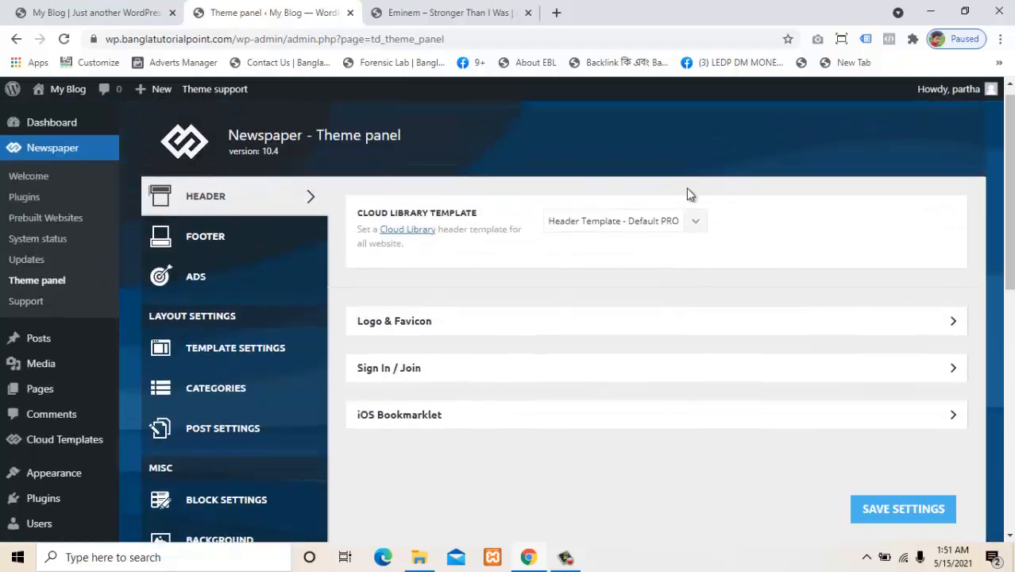
{"action": "left_click", "coordinate": [415, 329]}
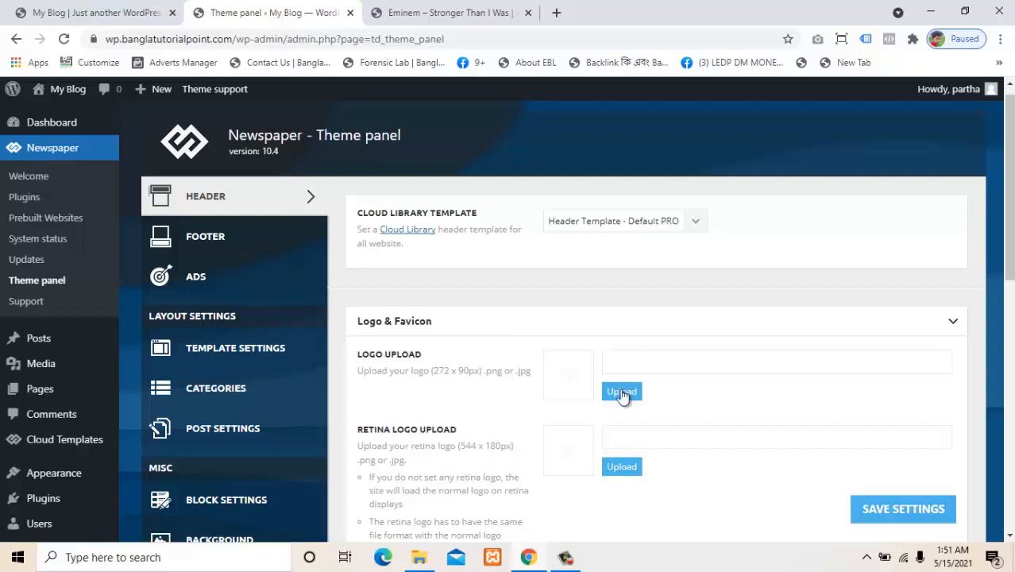
{"action": "left_click", "coordinate": [623, 393]}
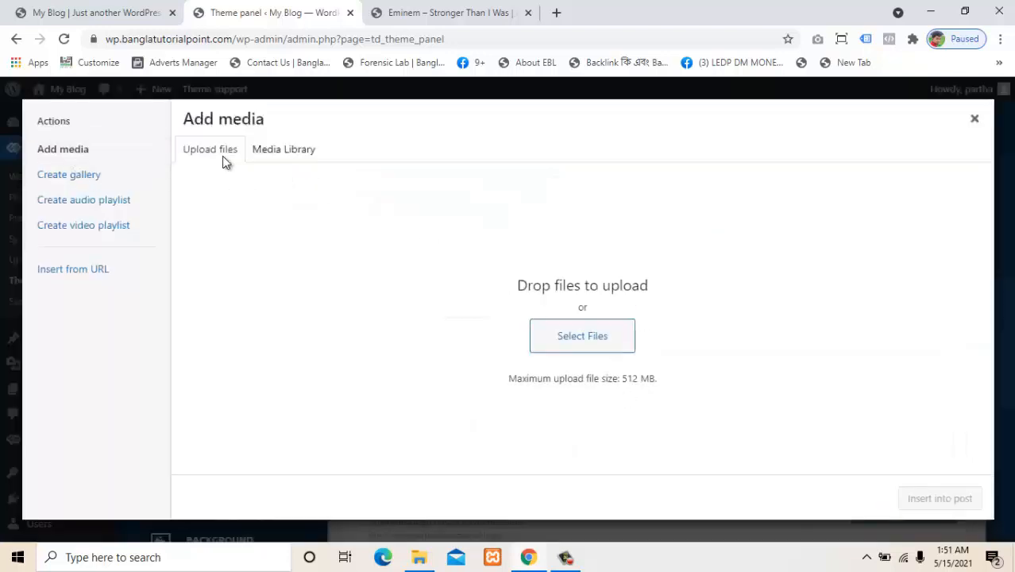
{"action": "left_click", "coordinate": [409, 11]}
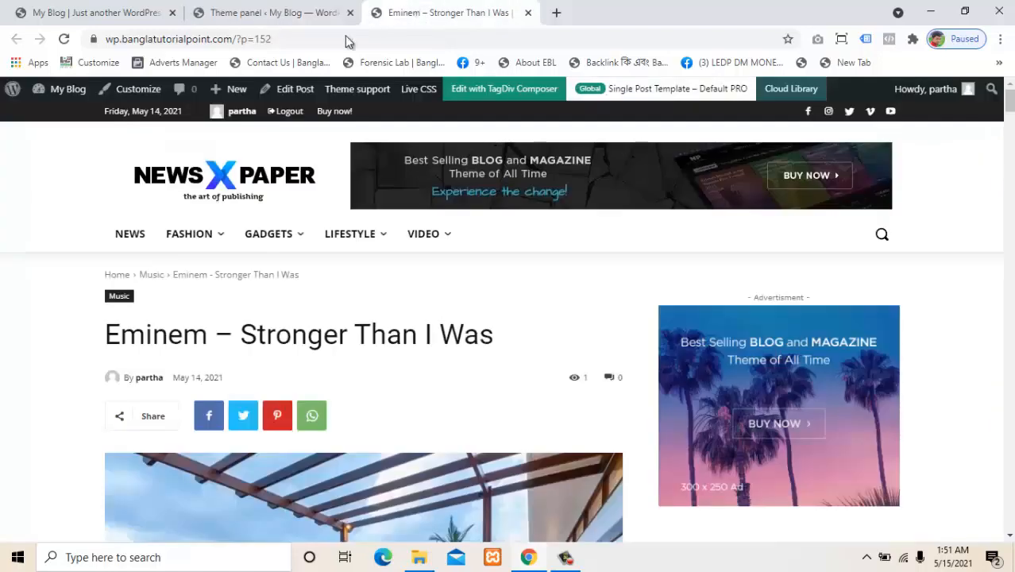
{"action": "right_click", "coordinate": [204, 173]}
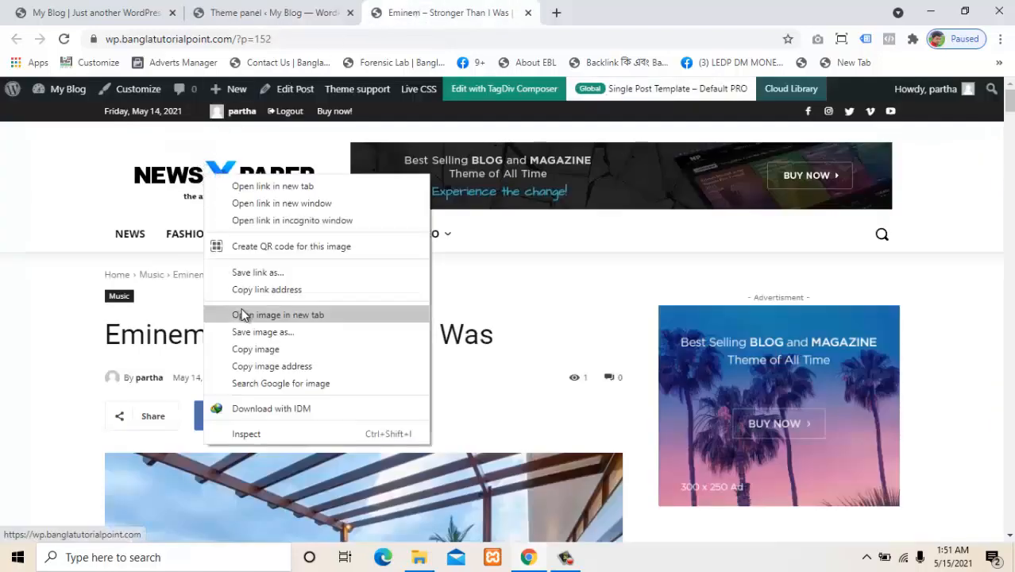
{"action": "left_click", "coordinate": [258, 332]}
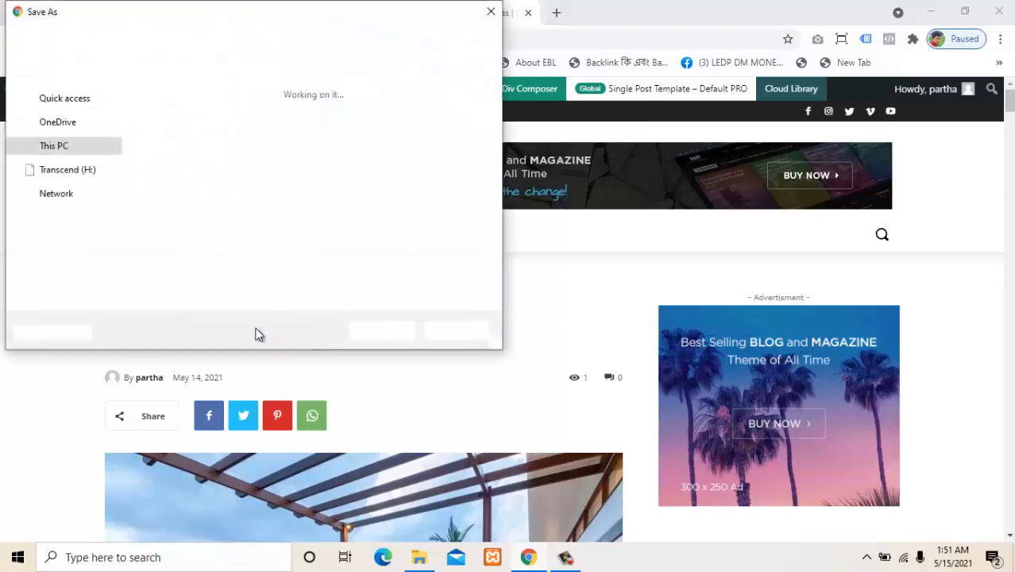
{"action": "left_click", "coordinate": [489, 13]}
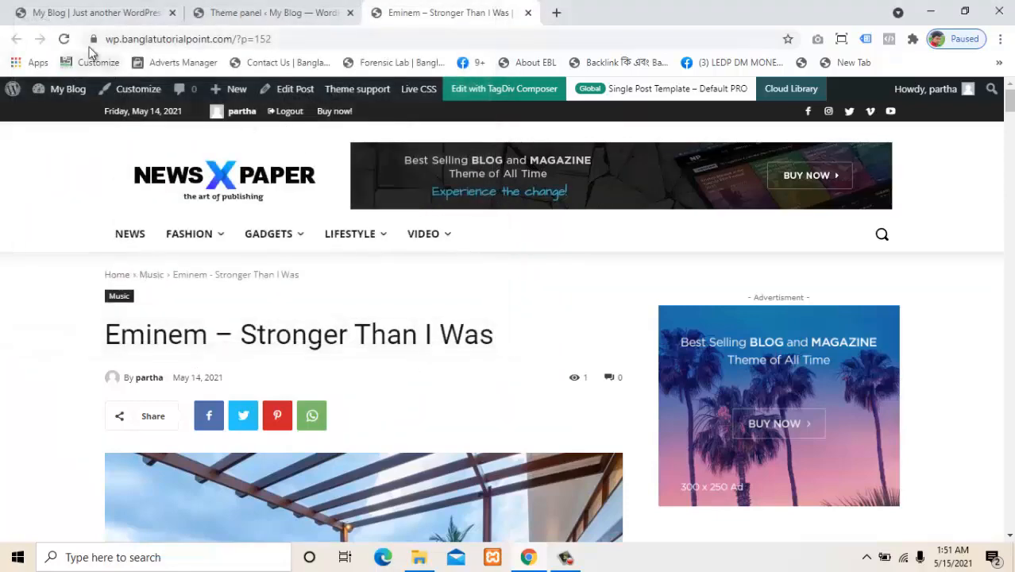
Reload the article page and close the Add media dialog in the theme panel
{"action": "left_click", "coordinate": [65, 39]}
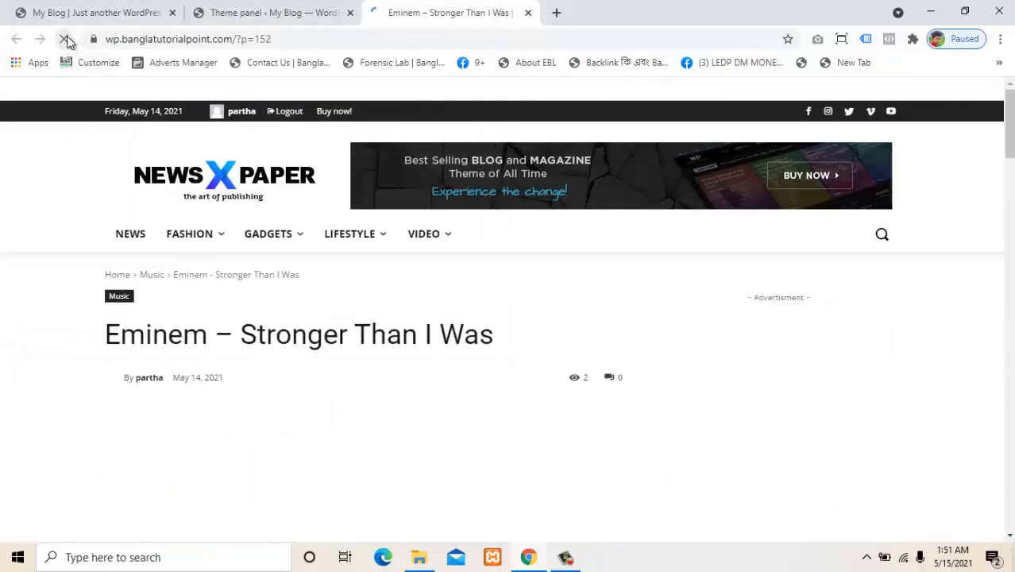
{"action": "left_click", "coordinate": [300, 11]}
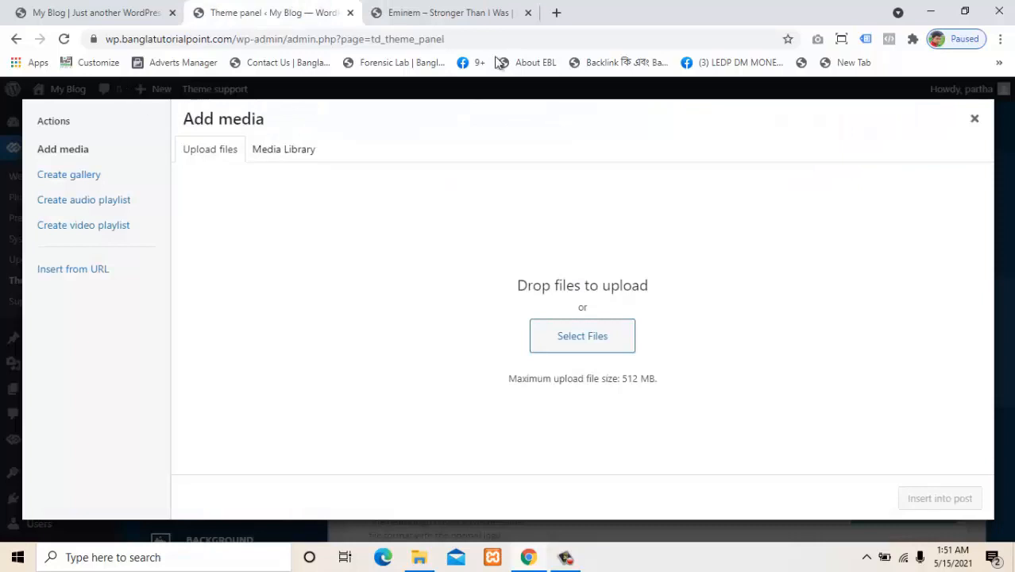
{"action": "left_click", "coordinate": [974, 119]}
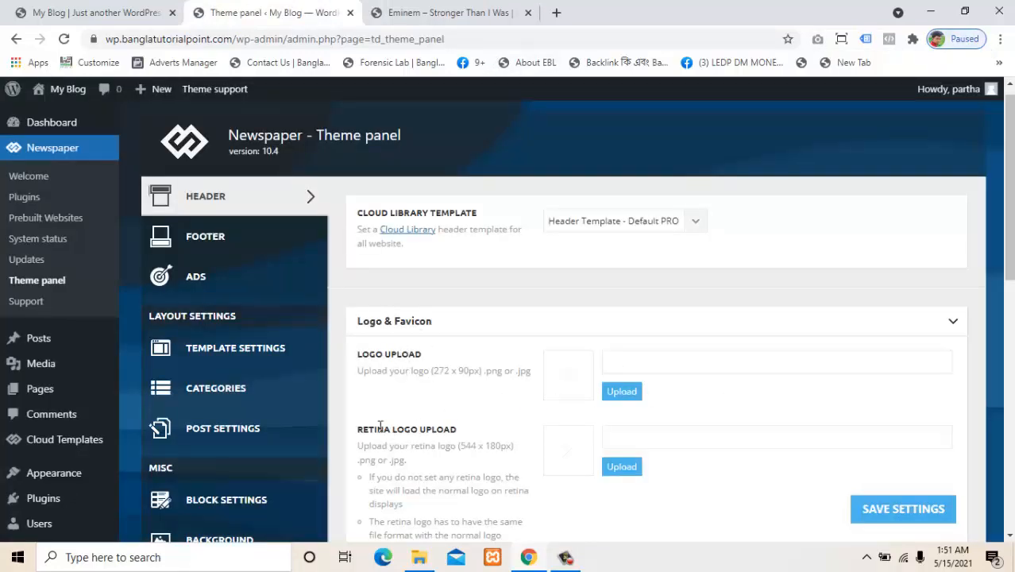
Review the size requirements for the logo, retina logo and favicon uploads, and compare them with the article page's header
{"action": "left_click_drag", "start_coordinate": [374, 428], "coordinate": [461, 427]}
{"action": "left_click", "coordinate": [463, 427]}
{"action": "left_click_drag", "start_coordinate": [369, 354], "coordinate": [470, 367]}
{"action": "left_click", "coordinate": [471, 373]}
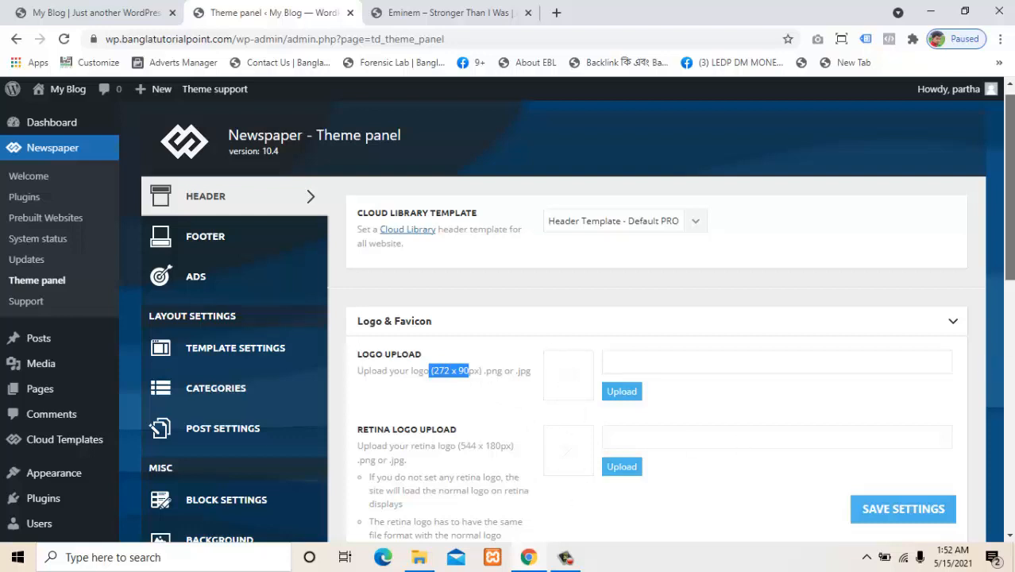
{"action": "scroll", "coordinate": [1012, 329], "scroll_direction": "down", "scroll_amount": 2}
{"action": "scroll", "coordinate": [1011, 330], "scroll_direction": "down", "scroll_amount": 2}
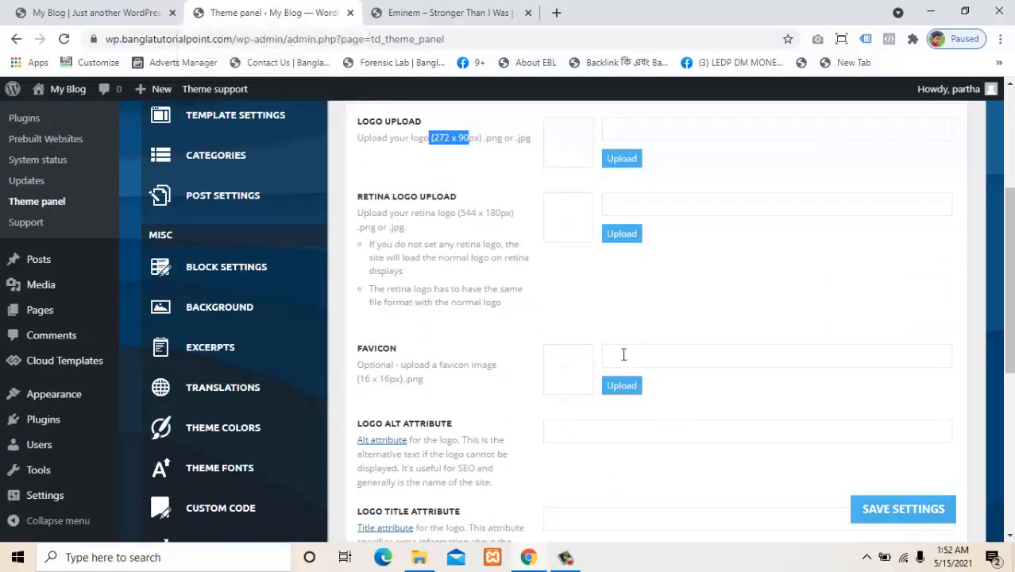
{"action": "left_click", "coordinate": [429, 14]}
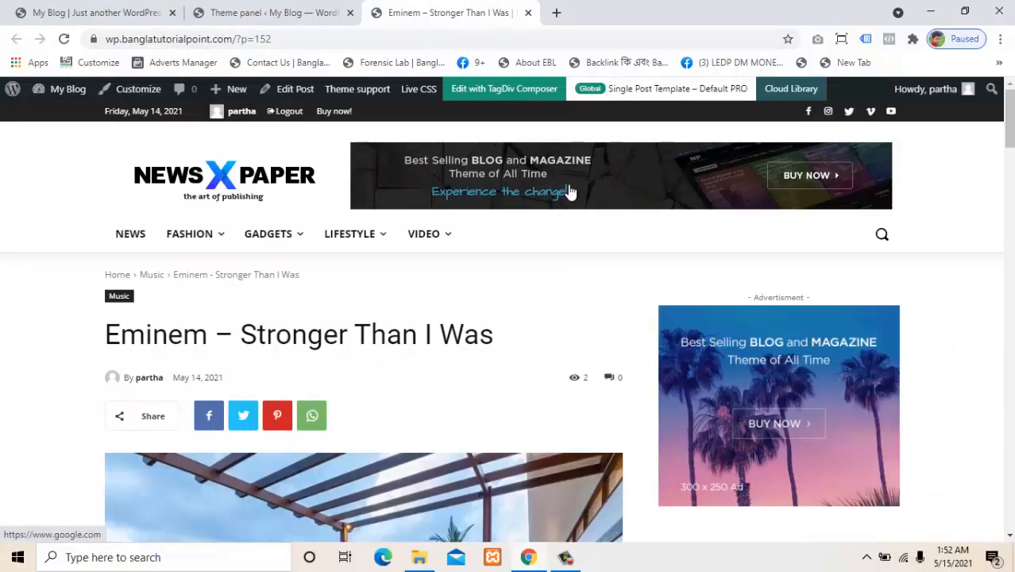
Expand the Header ad section in the theme panel's ad settings and examine its existing ad code
{"action": "left_click", "coordinate": [135, 11]}
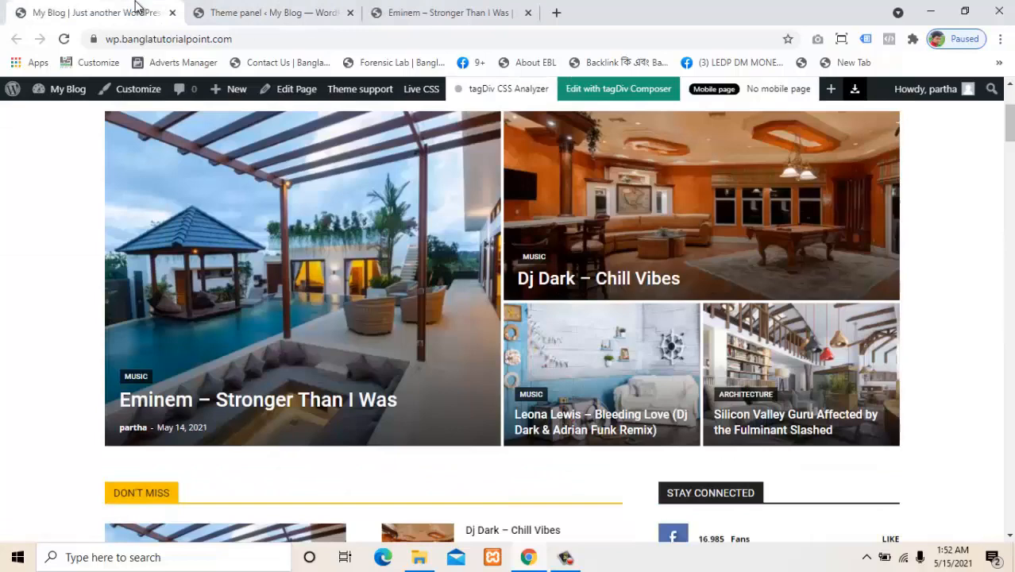
{"action": "left_click", "coordinate": [246, 9]}
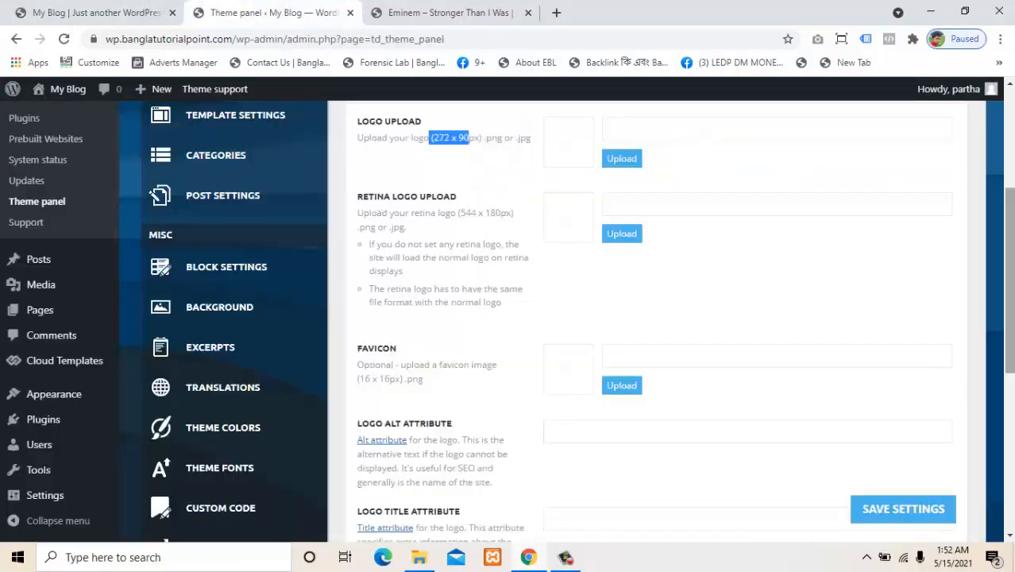
{"action": "scroll", "coordinate": [715, 204], "scroll_direction": "up", "scroll_amount": 5}
{"action": "left_click", "coordinate": [240, 300]}
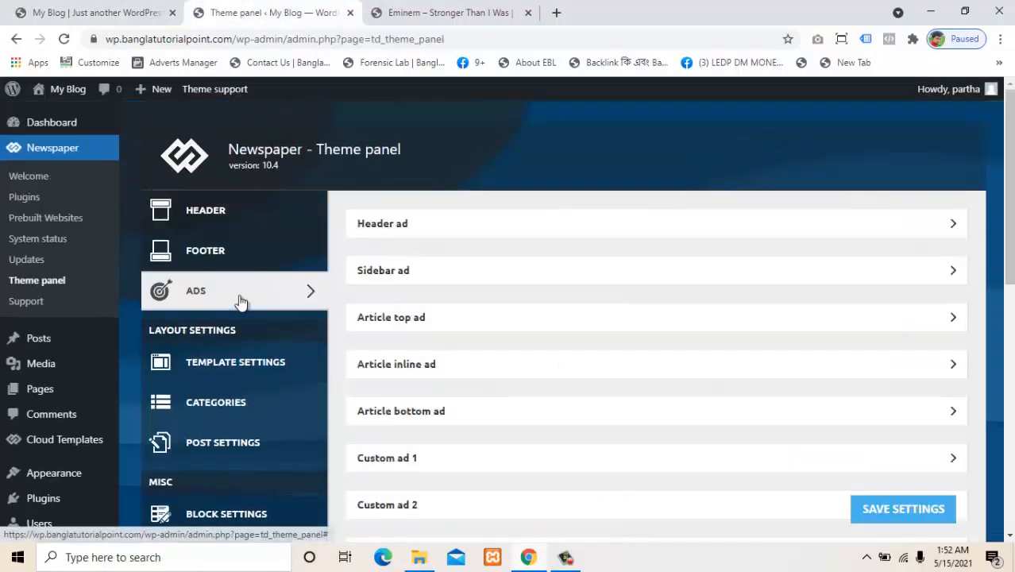
{"action": "left_click", "coordinate": [405, 235]}
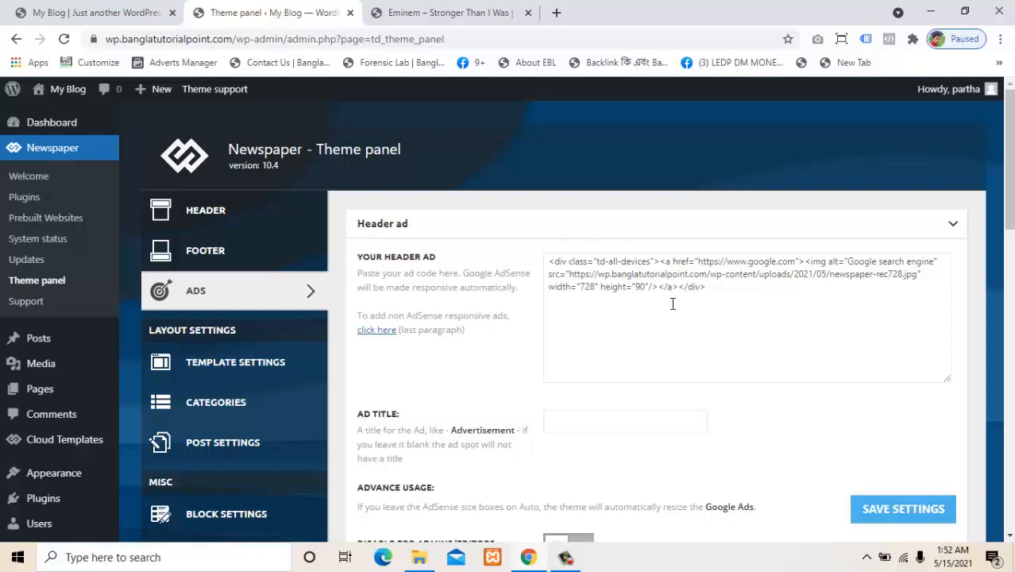
{"action": "left_click_drag", "start_coordinate": [709, 294], "coordinate": [530, 249]}
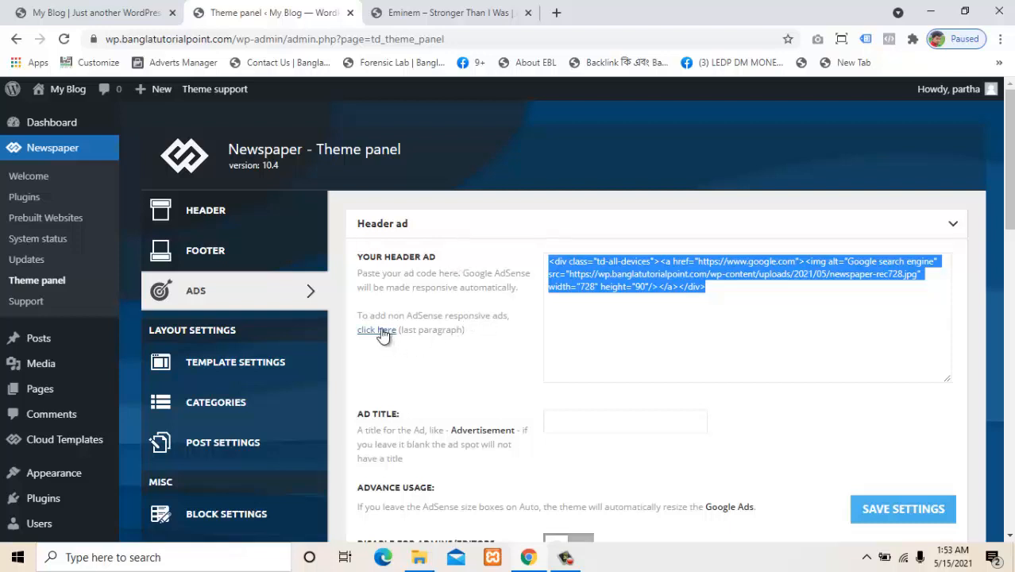
{"action": "left_click", "coordinate": [600, 361]}
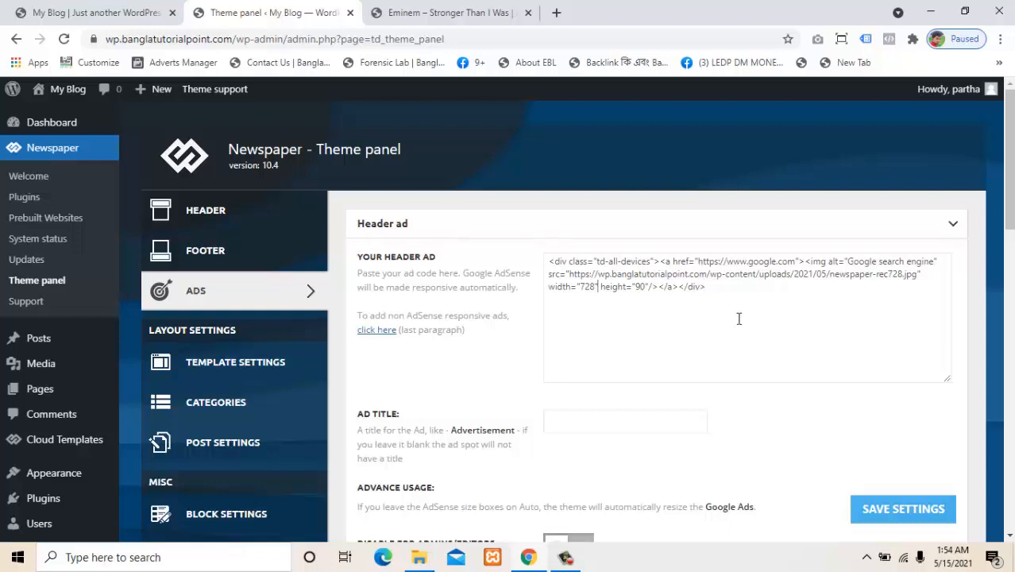
Clear the header ad code, save the theme settings, and reload the article page to check its header
{"action": "left_click", "coordinate": [764, 311]}
{"action": "left_click_drag", "start_coordinate": [659, 284], "coordinate": [515, 256]}
{"action": "key", "text": "BackSpace"}
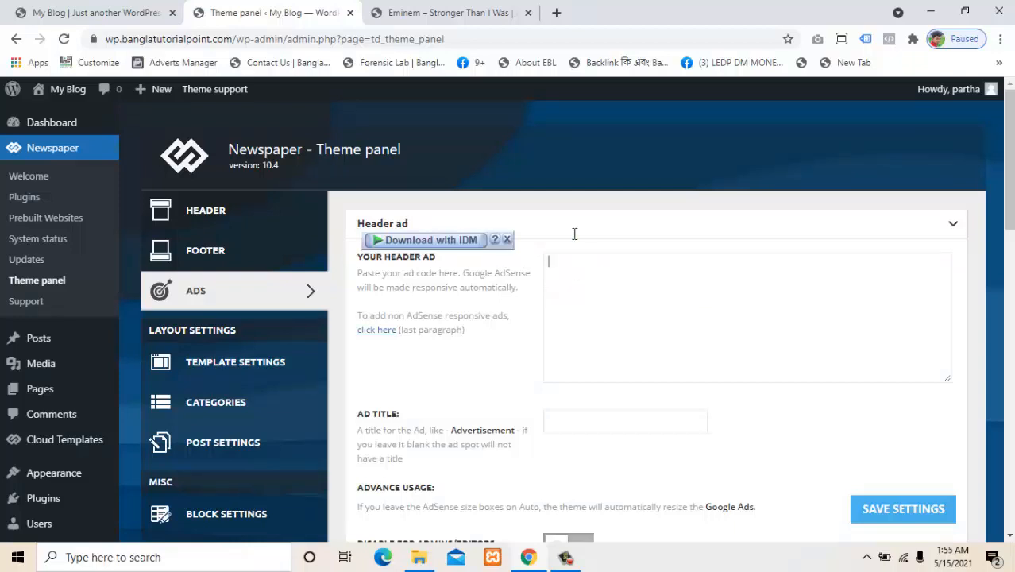
{"action": "left_click", "coordinate": [461, 9]}
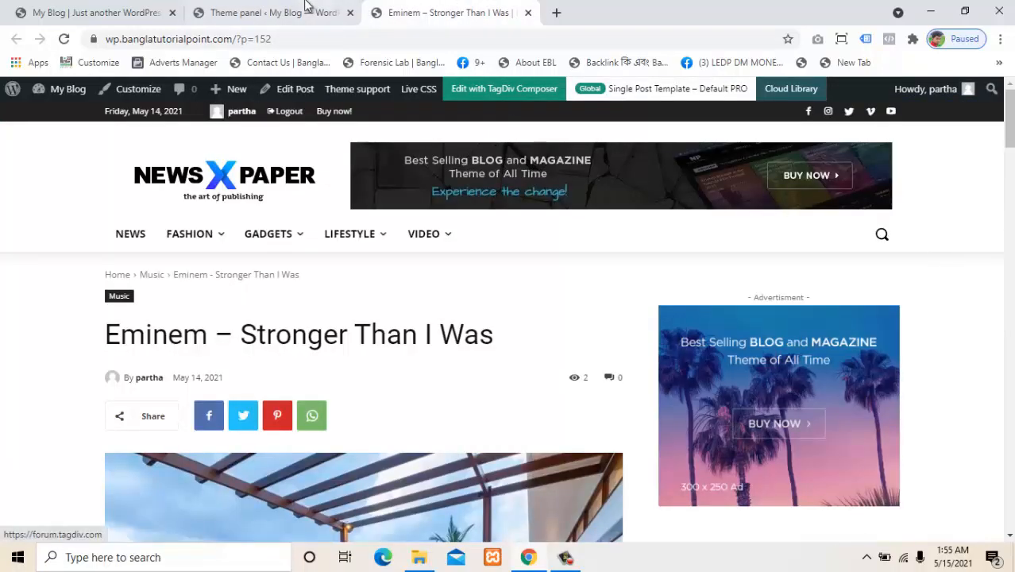
{"action": "left_click", "coordinate": [306, 10]}
{"action": "left_click", "coordinate": [869, 513]}
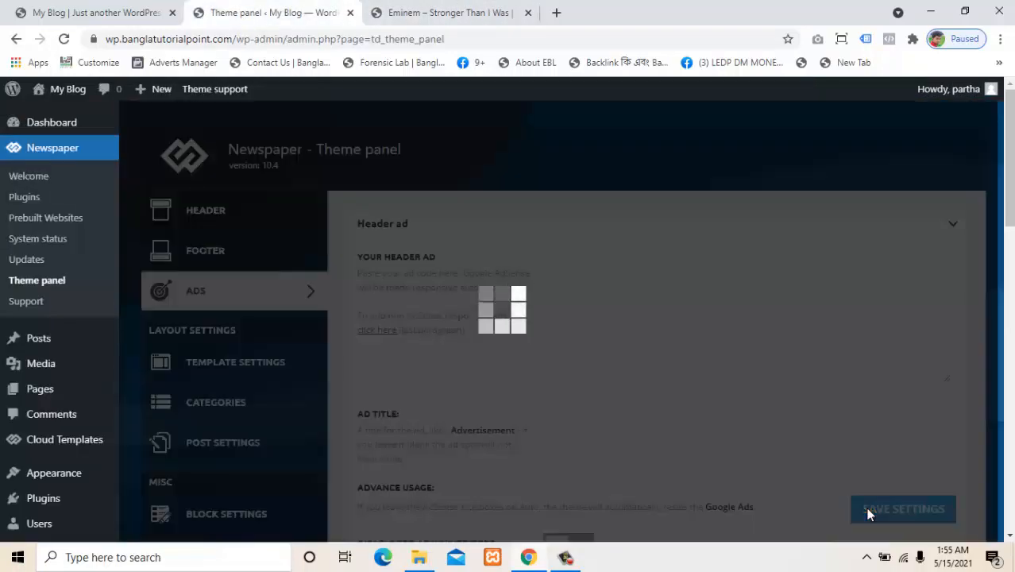
{"action": "left_click", "coordinate": [408, 9]}
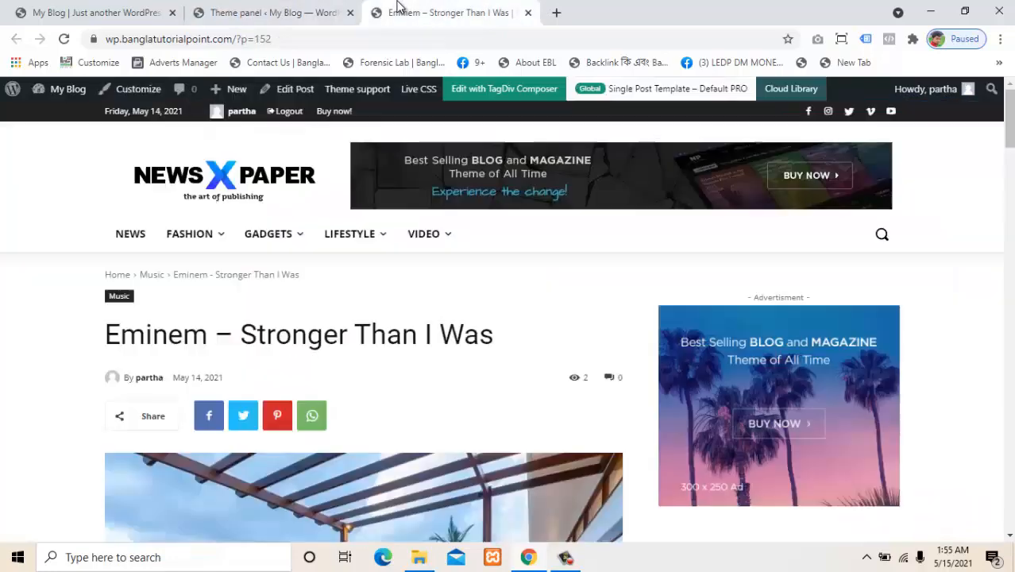
{"action": "left_click", "coordinate": [65, 39]}
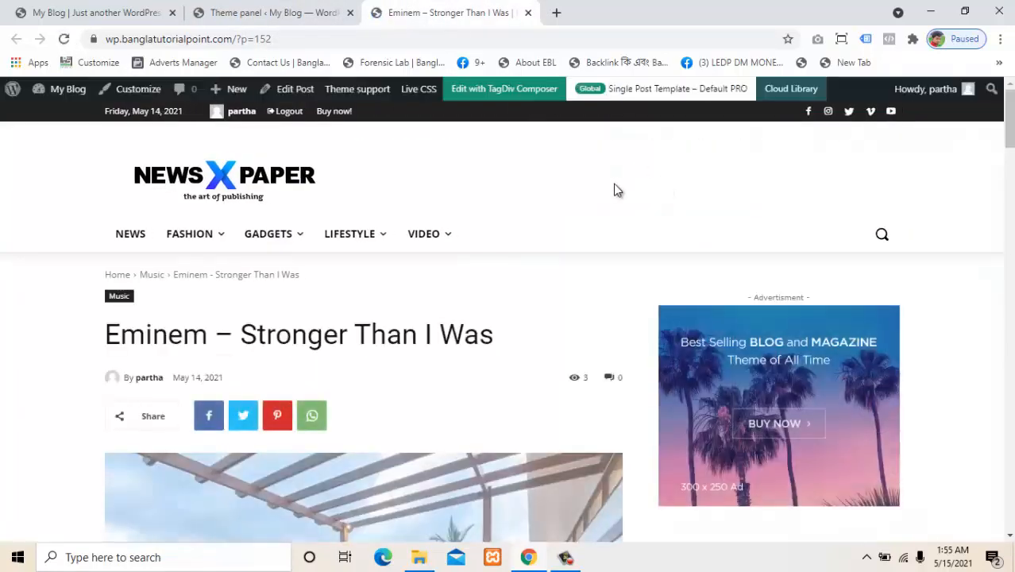
Open the Media Library in a new tab and copy the file URL of the newspaper-rec728.jpg banner
{"action": "left_click", "coordinate": [278, 13]}
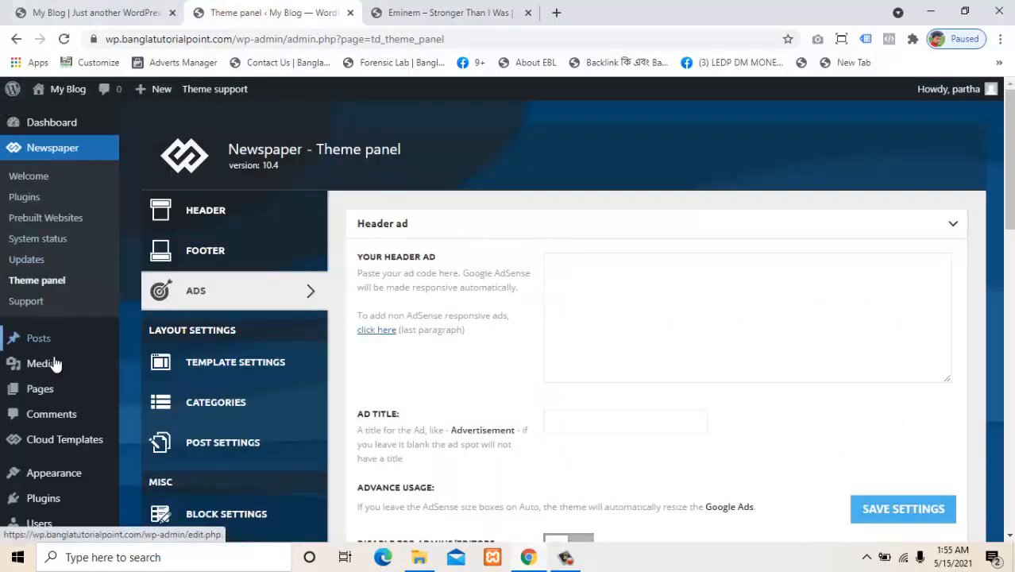
{"action": "mouse_move", "coordinate": [72, 363]}
{"action": "right_click", "coordinate": [141, 368]}
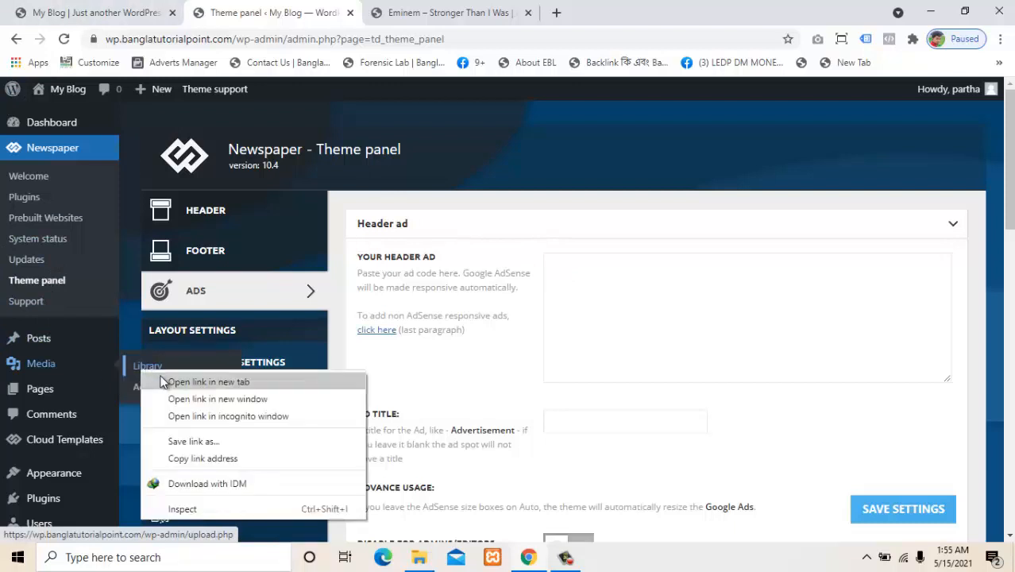
{"action": "left_click", "coordinate": [161, 382]}
{"action": "left_click", "coordinate": [465, 7]}
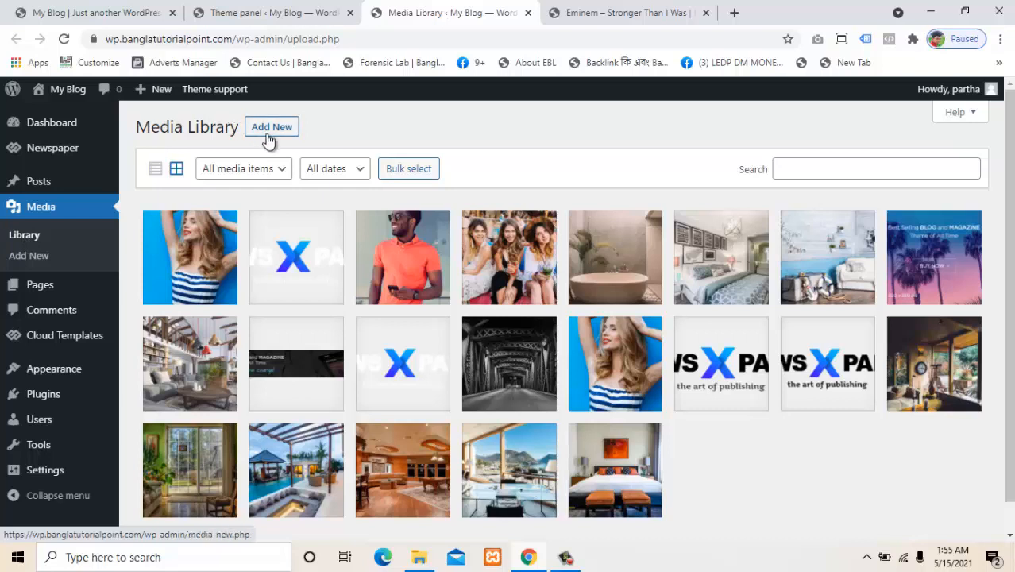
{"action": "left_click", "coordinate": [294, 347]}
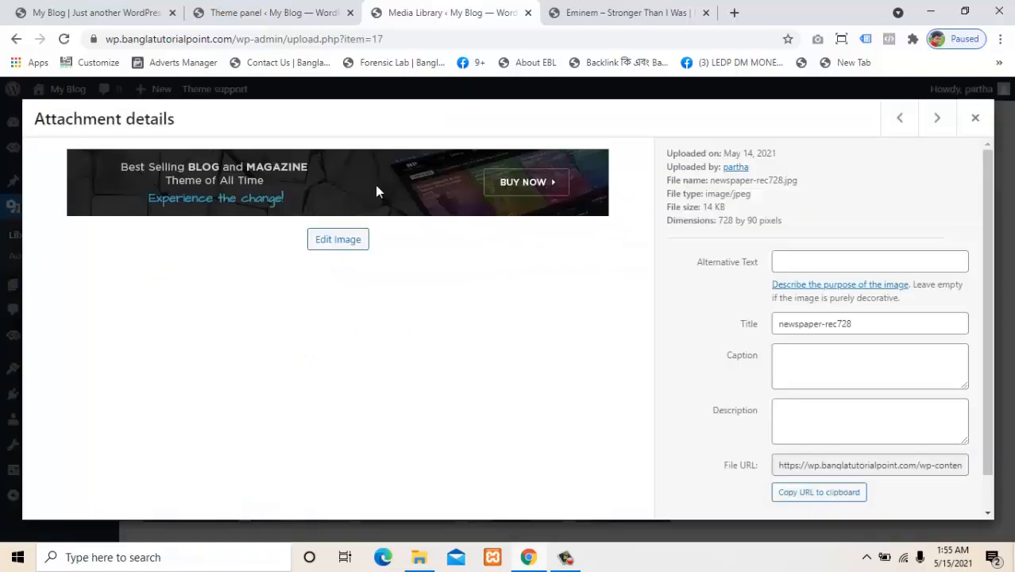
{"action": "left_click", "coordinate": [819, 491]}
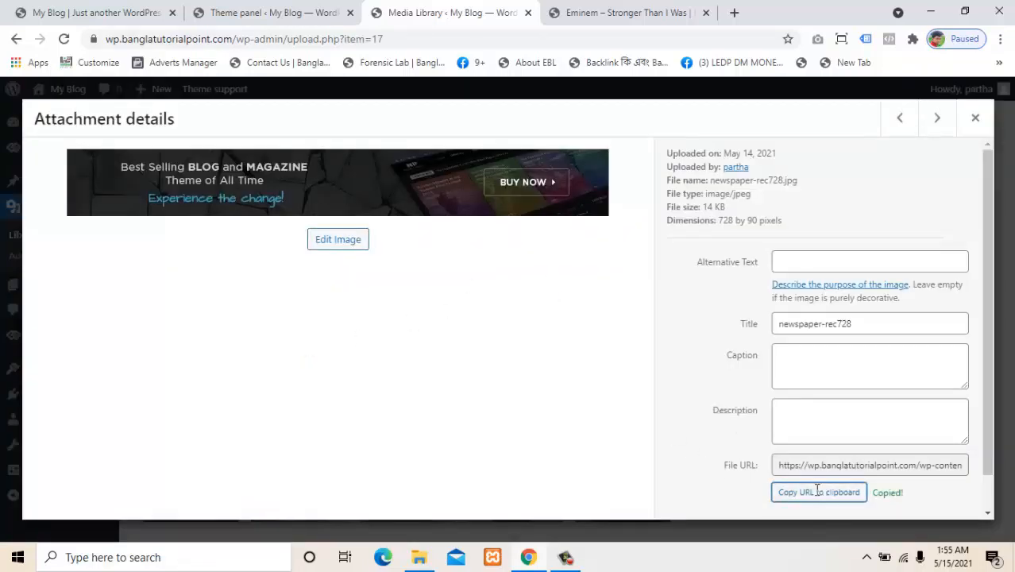
Enter an <img src=""> tag as the header ad code and paste the newspaper-rec728.jpg URL as its source
{"action": "left_click", "coordinate": [298, 6]}
{"action": "left_click", "coordinate": [578, 275]}
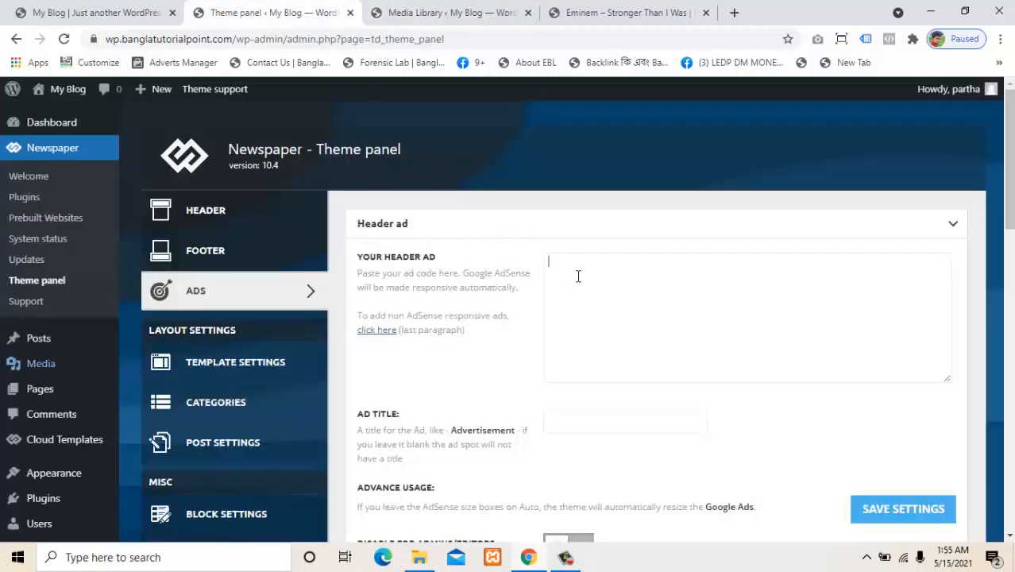
{"action": "type", "text": "<img src=\"\">"}
{"action": "left_click", "coordinate": [95, 13]}
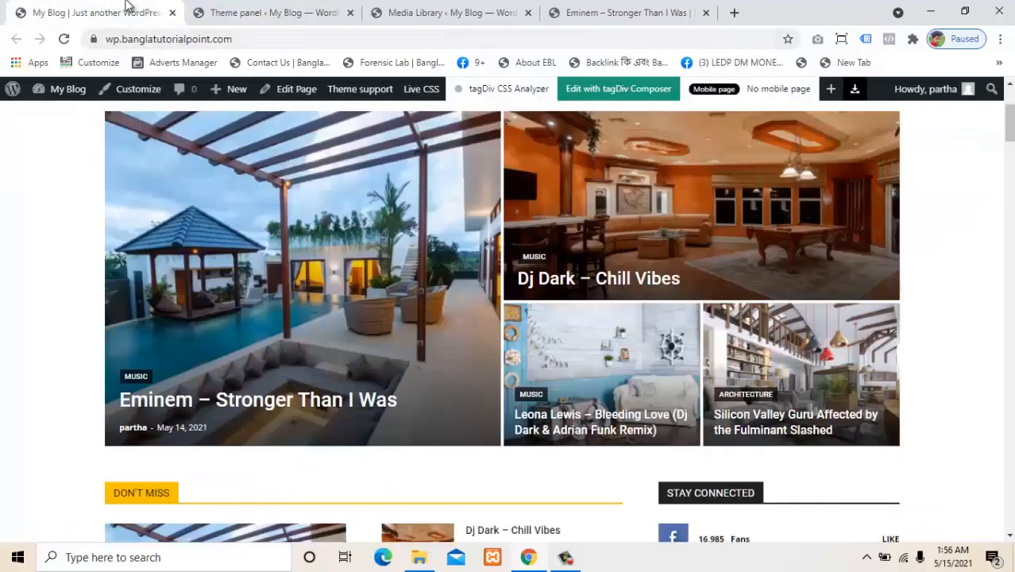
{"action": "left_click", "coordinate": [381, 11]}
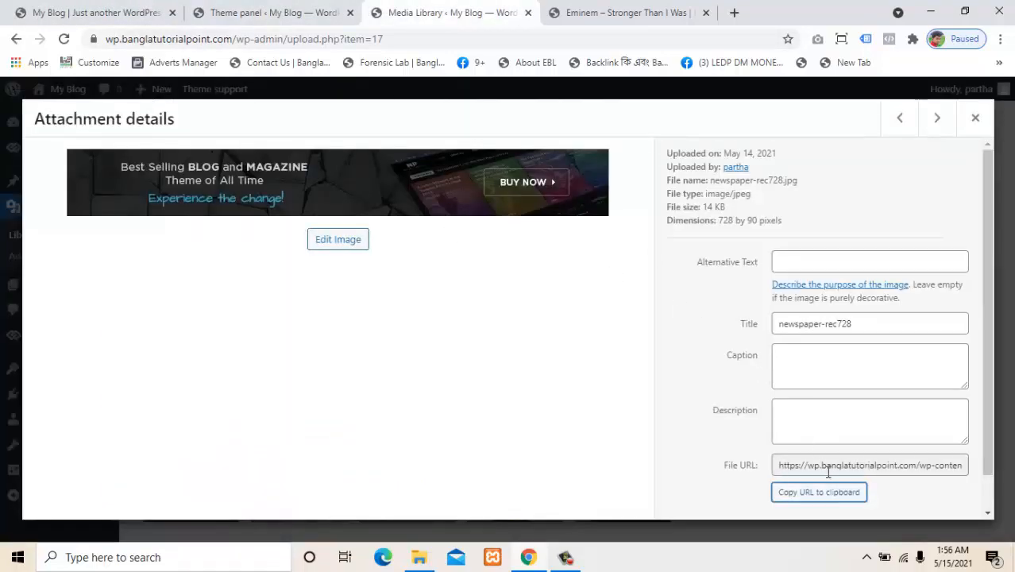
{"action": "left_click", "coordinate": [292, 8]}
{"action": "left_click", "coordinate": [629, 6]}
{"action": "left_click", "coordinate": [279, 6]}
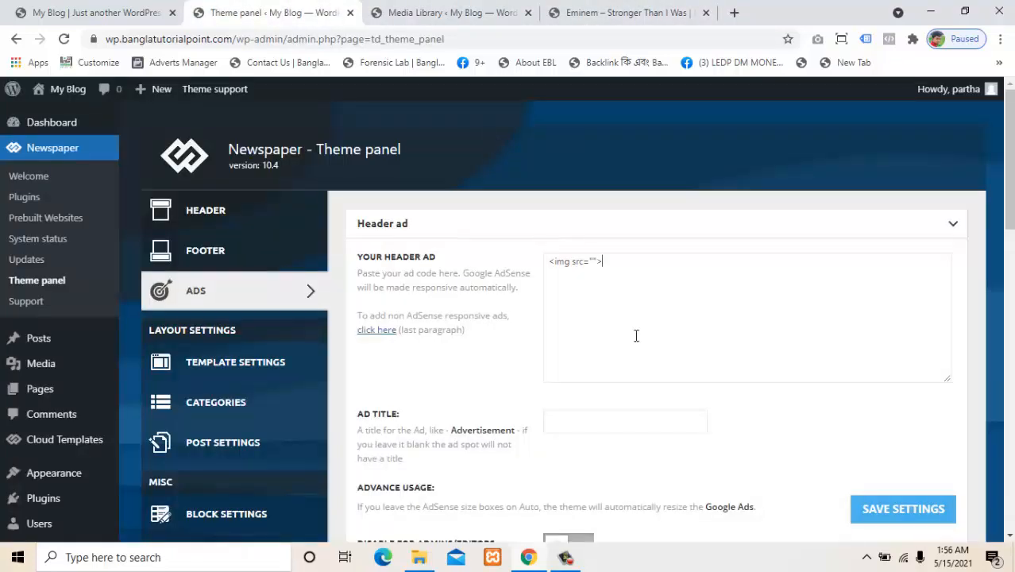
{"action": "left_click", "coordinate": [592, 260]}
{"action": "type", "text": "https://wp.banglatutorialpoint.com/wp-content/uploads/2021/05/newspaper-rec728.jpg"}
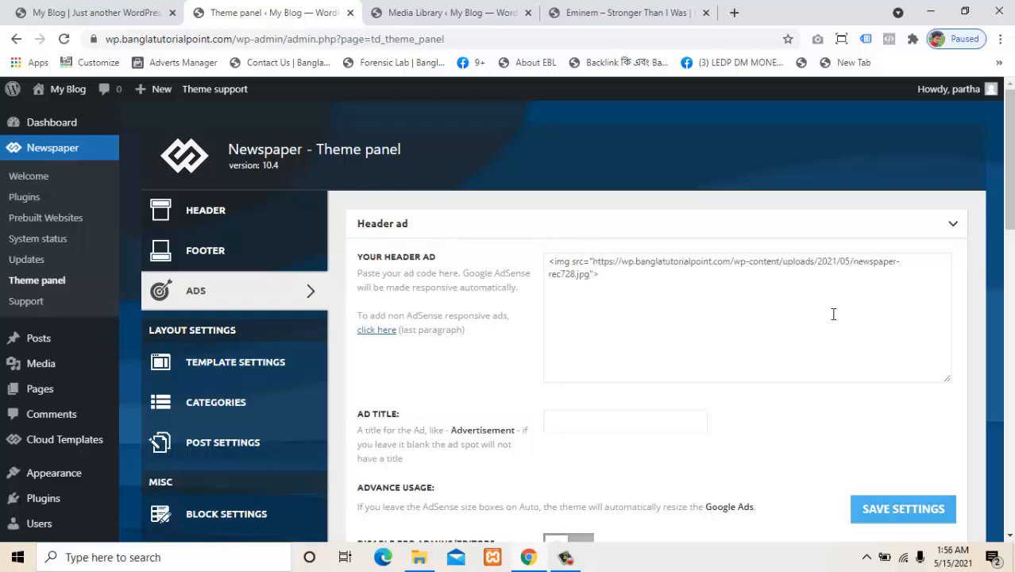
Save the theme settings and reload the article page to check the header banner
{"action": "left_click", "coordinate": [903, 516]}
{"action": "left_click", "coordinate": [573, 11]}
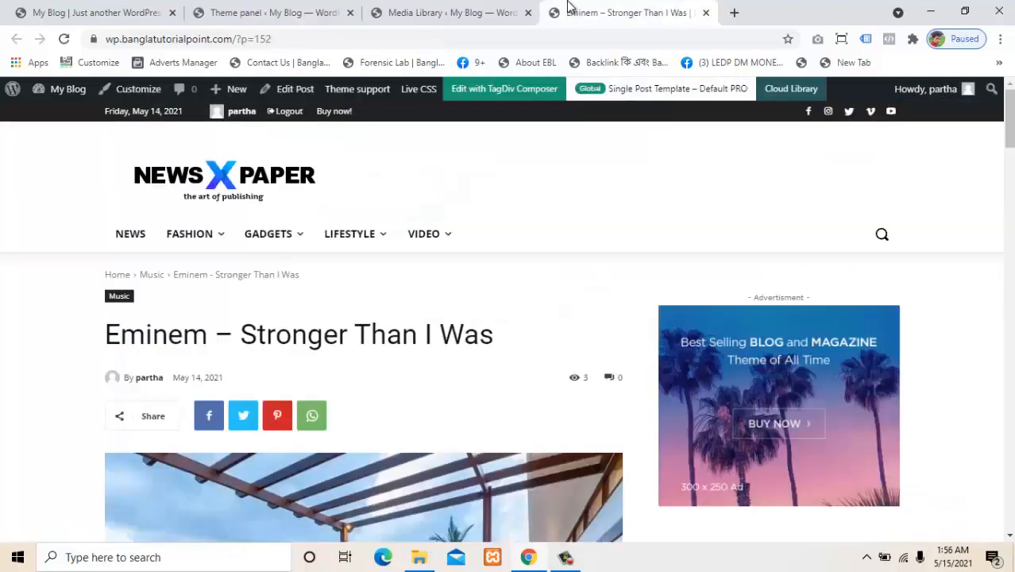
{"action": "left_click", "coordinate": [68, 39]}
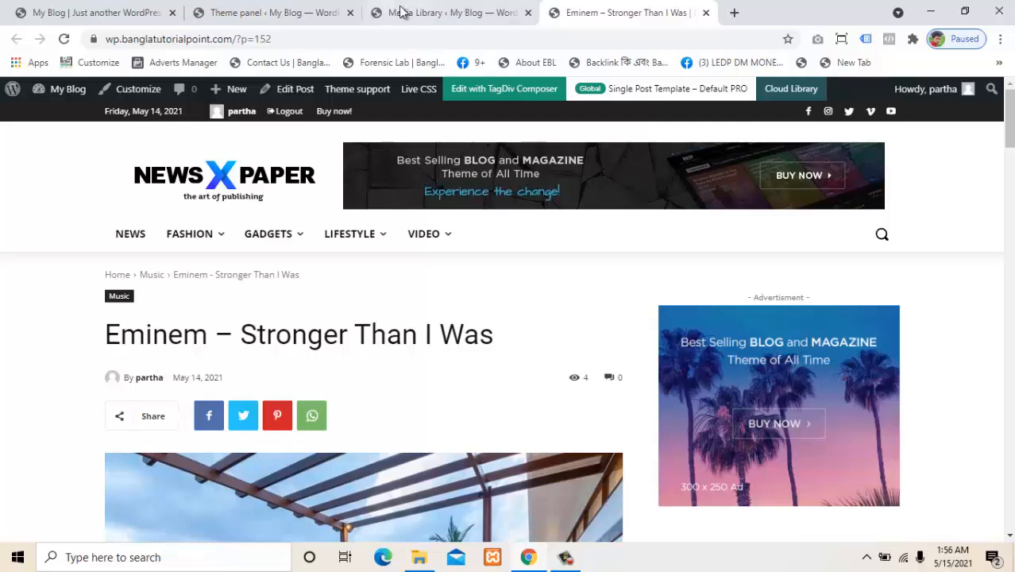
Add an empty link tag, <a href=""> </a>, two lines below the image tag in the header ad code
{"action": "left_click", "coordinate": [247, 6]}
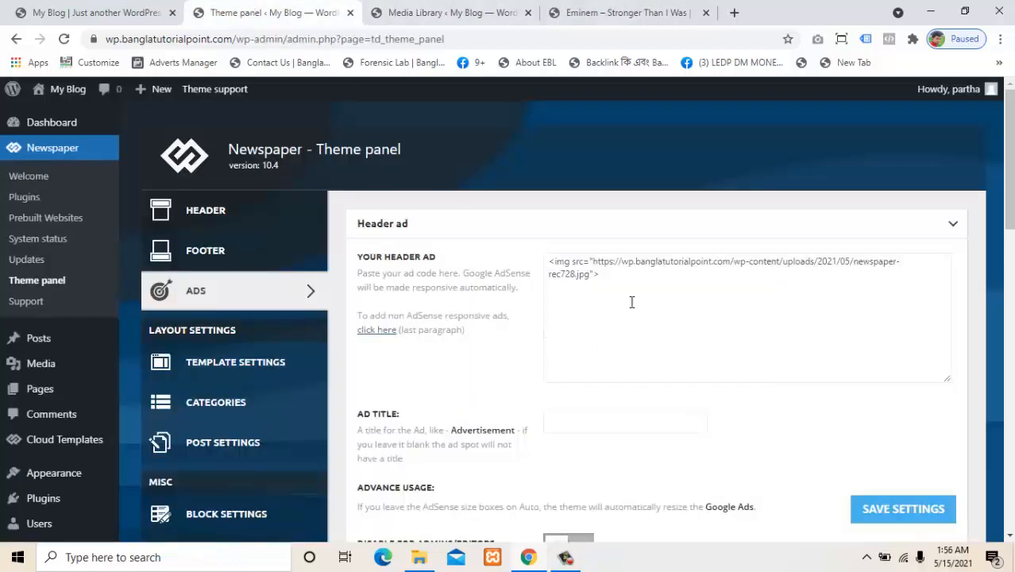
{"action": "key", "text": "Return"}
{"action": "key", "text": "Return"}
{"action": "type", "text": "<a href=\"\"> </a>"}
Copy the address of pnserver.com from a new browser tab and paste it as the header ad link's href value
{"action": "left_click", "coordinate": [734, 12]}
{"action": "type", "text": "pn"}
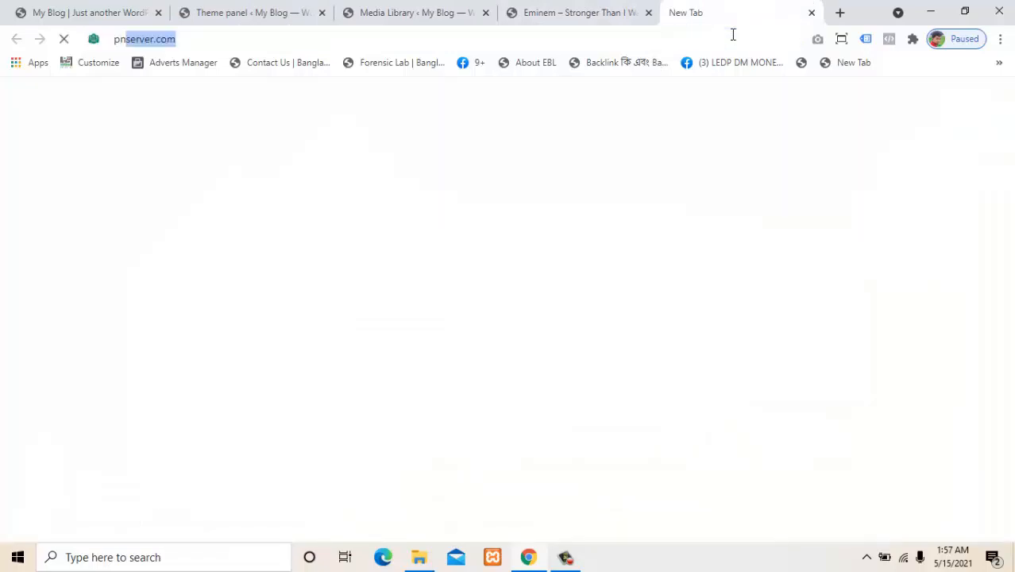
{"action": "key", "text": "Return"}
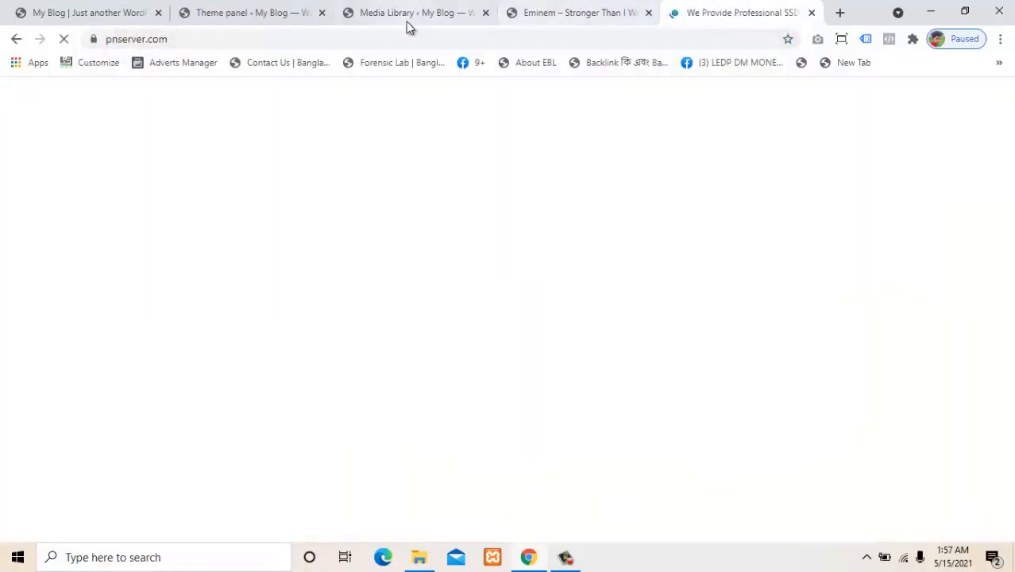
{"action": "left_click", "coordinate": [403, 36]}
{"action": "key", "text": "ctrl+c"}
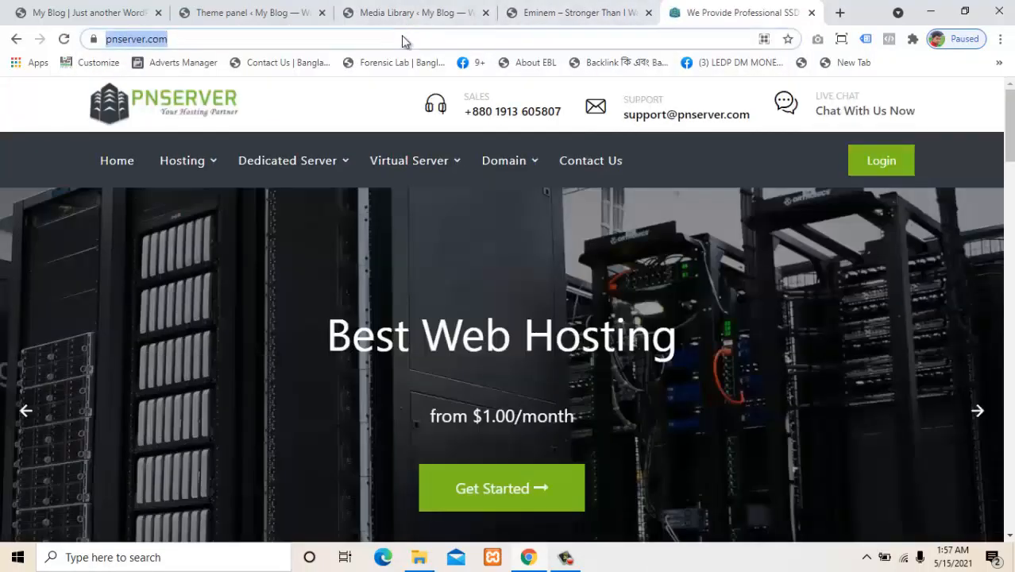
{"action": "left_click", "coordinate": [812, 13]}
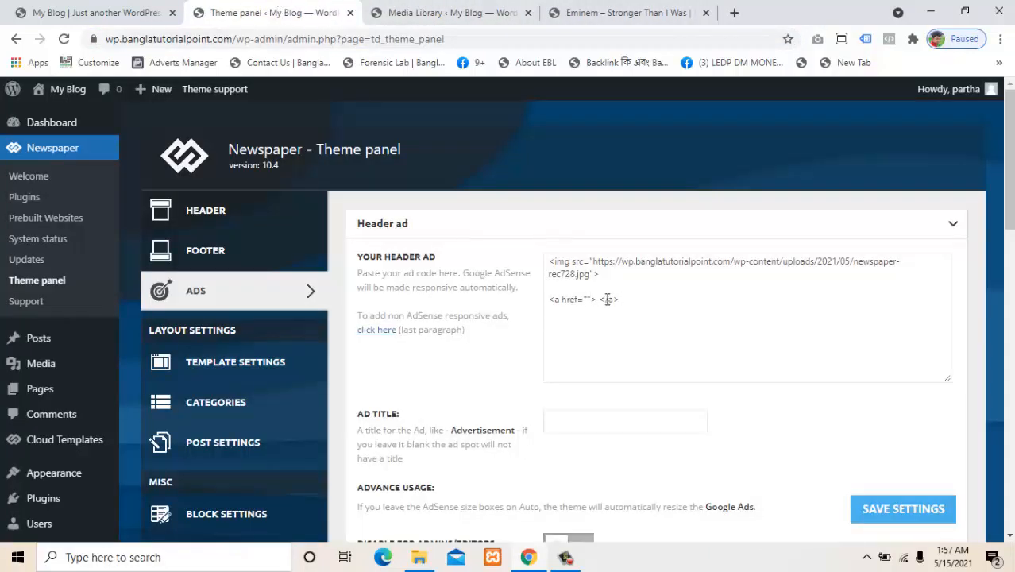
{"action": "key", "text": "ctrl+v"}
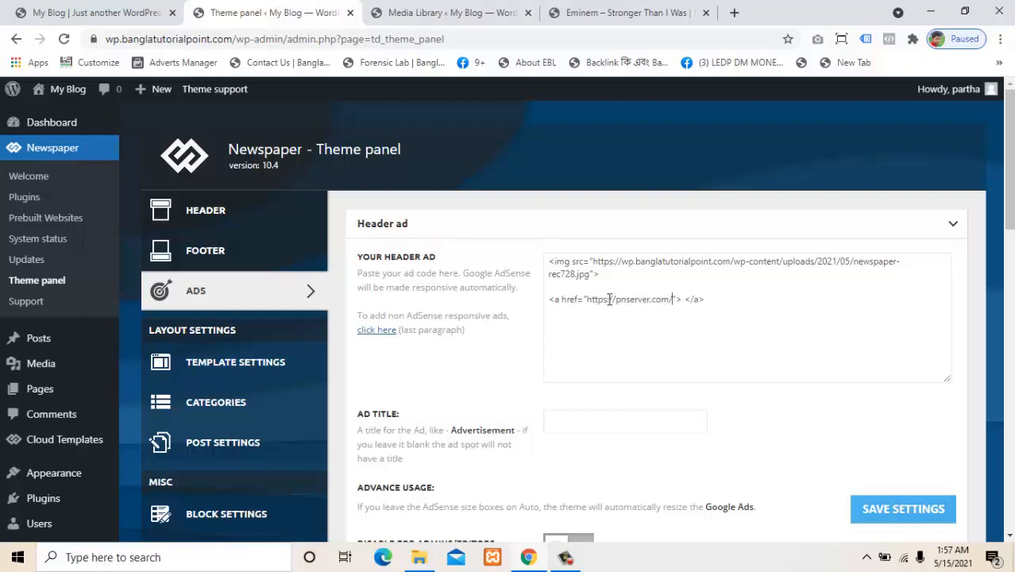
Cut the image tag out of the header ad code and remove the blank lines above the link tag
{"action": "left_click_drag", "start_coordinate": [679, 299], "coordinate": [551, 299]}
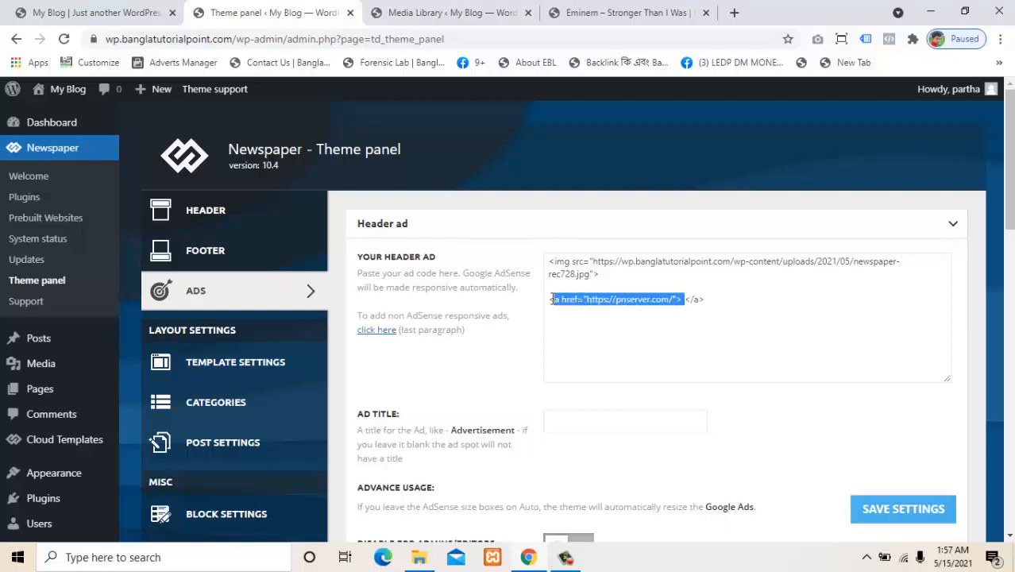
{"action": "left_click_drag", "start_coordinate": [707, 299], "coordinate": [679, 294]}
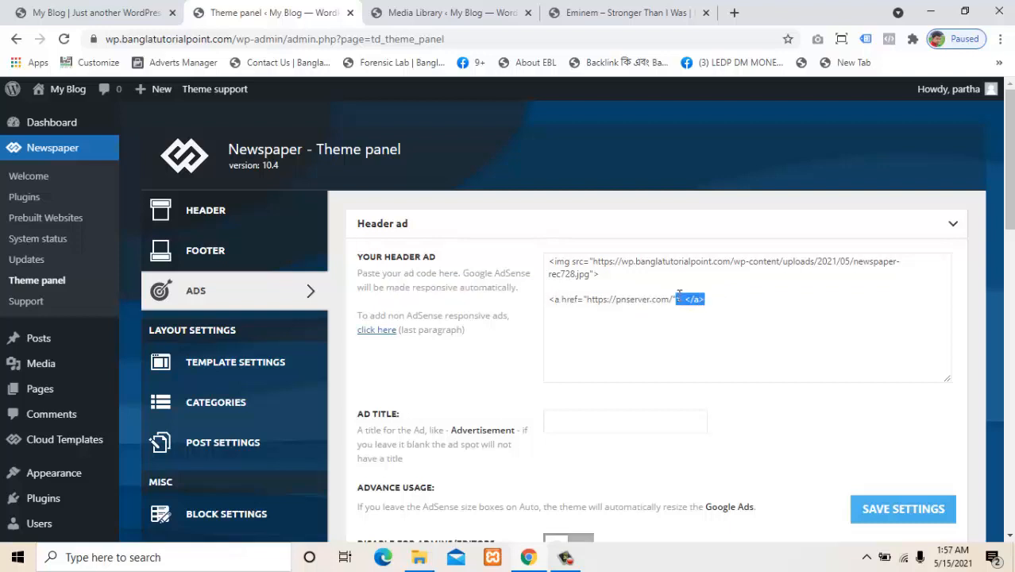
{"action": "left_click", "coordinate": [689, 303]}
{"action": "left_click_drag", "start_coordinate": [600, 270], "coordinate": [546, 260]}
{"action": "key", "text": "ctrl+c"}
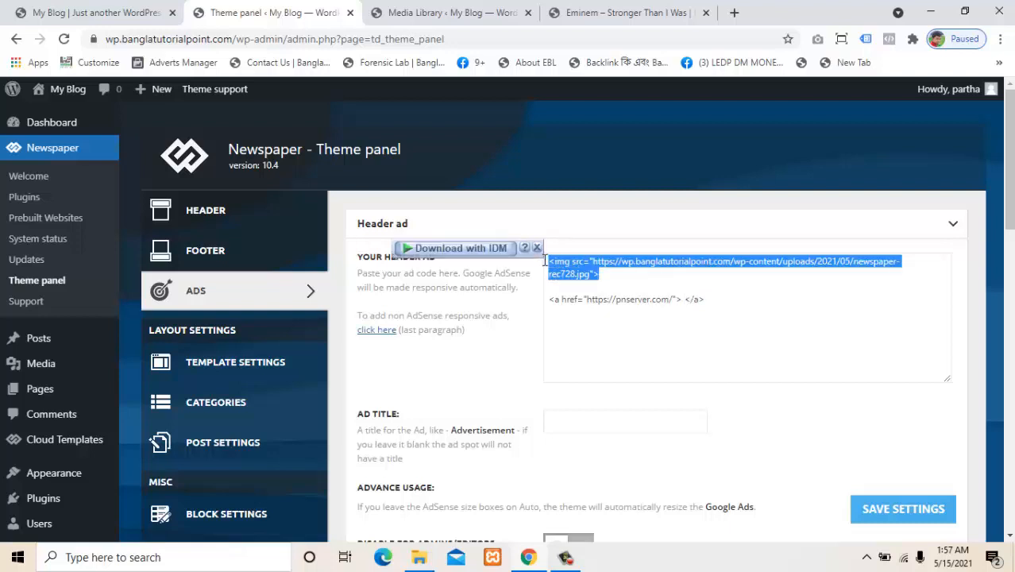
{"action": "key", "text": "BackSpace"}
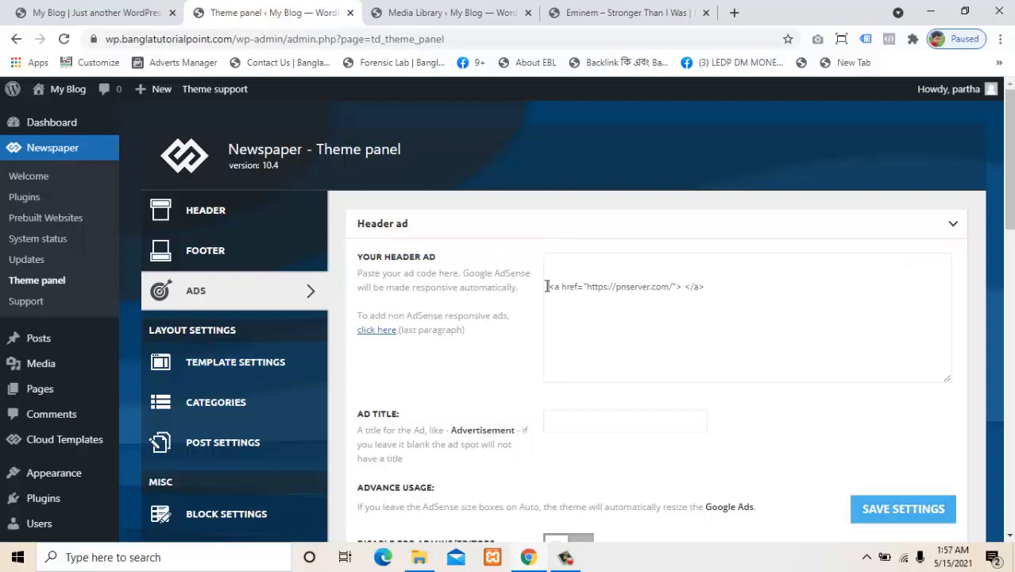
{"action": "key", "text": "Delete"}
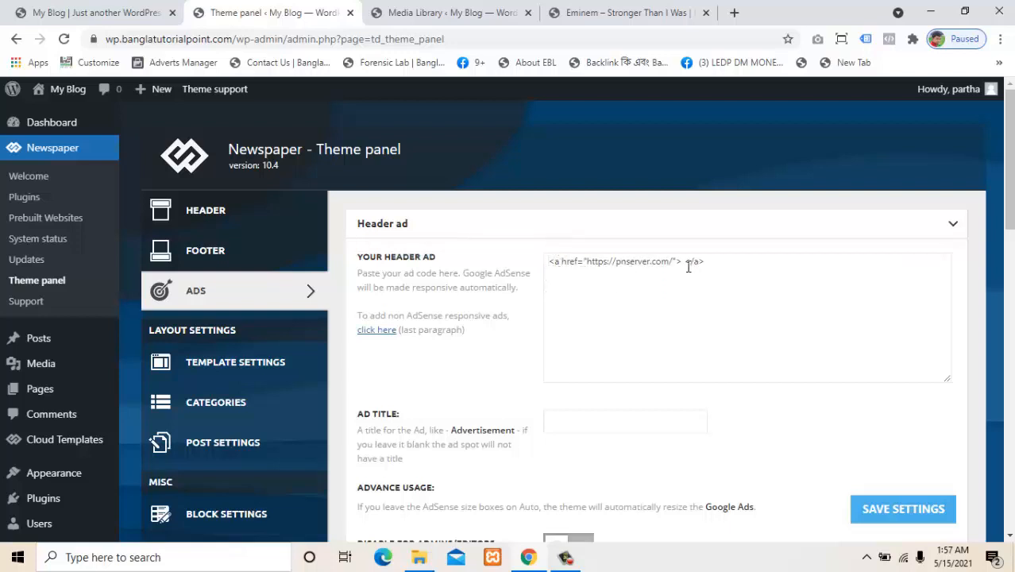
Paste the image tag between the opening and closing link tags in the header ad code
{"action": "left_click_drag", "start_coordinate": [683, 264], "coordinate": [548, 261]}
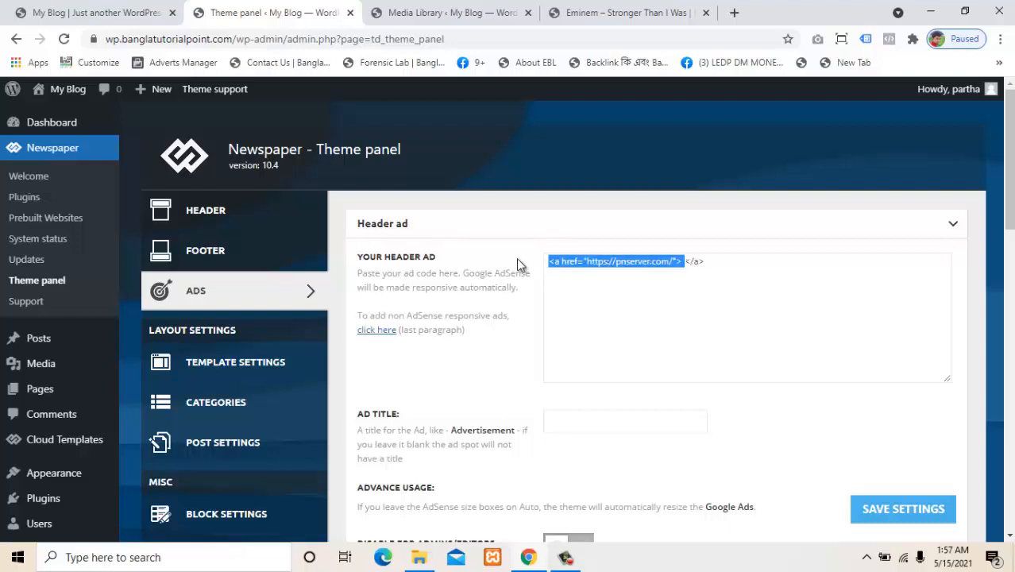
{"action": "left_click", "coordinate": [774, 261]}
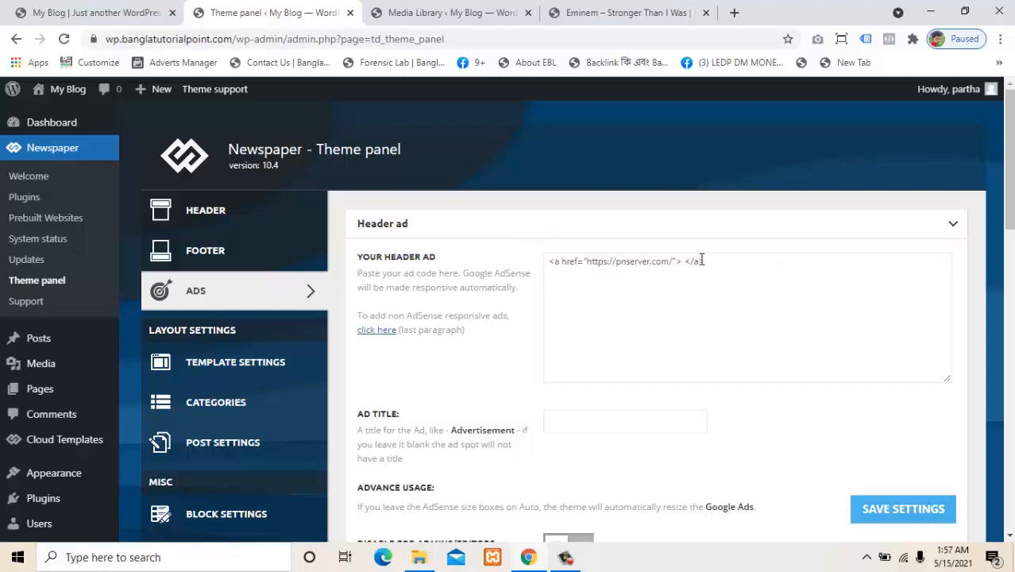
{"action": "left_click_drag", "start_coordinate": [685, 261], "coordinate": [712, 264]}
{"action": "left_click", "coordinate": [766, 291]}
{"action": "key", "text": "ctrl+v"}
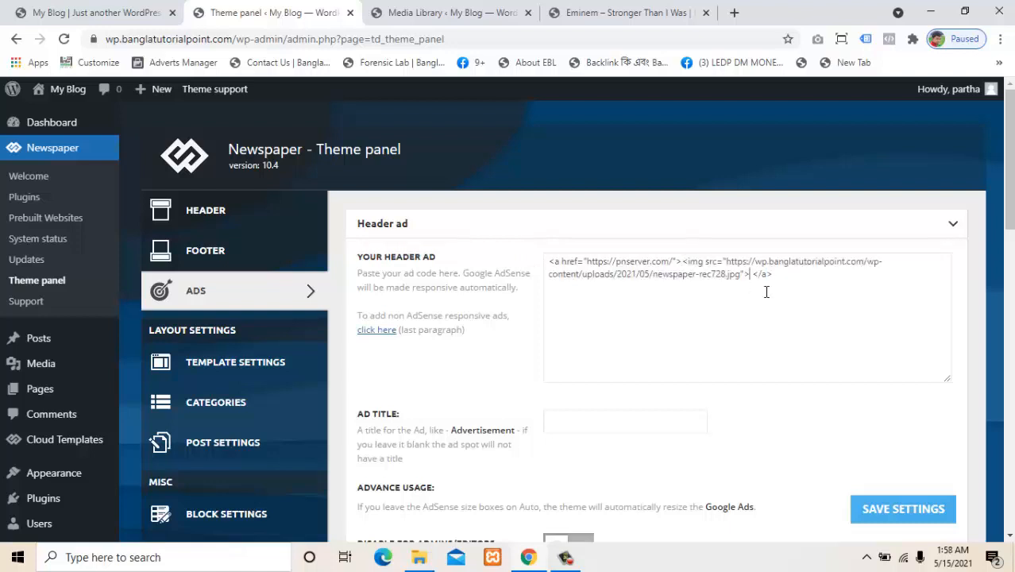
Save the theme settings and test the header banner's link from the reloaded article page, returning to the article
{"action": "left_click", "coordinate": [866, 505]}
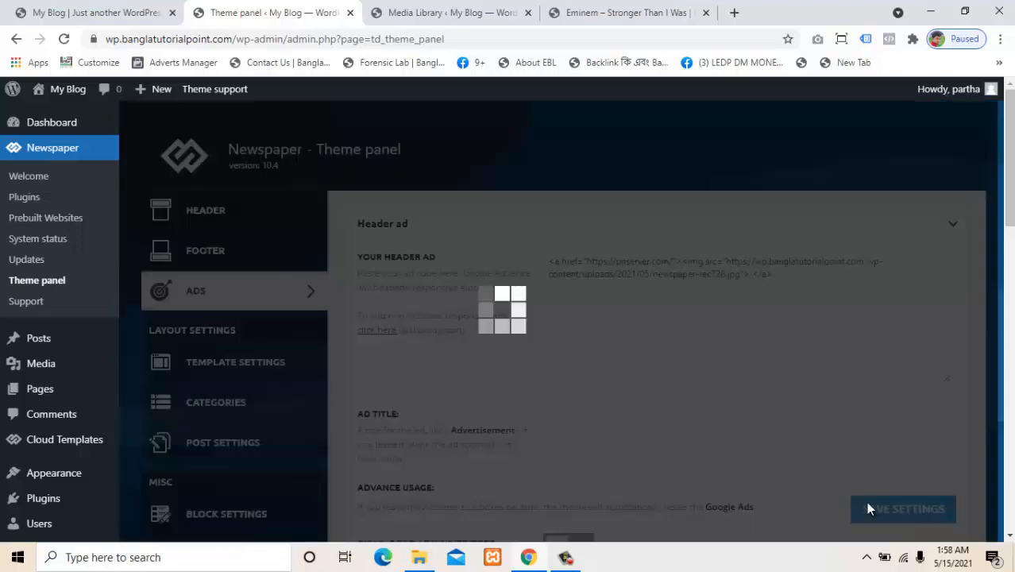
{"action": "left_click", "coordinate": [464, 12]}
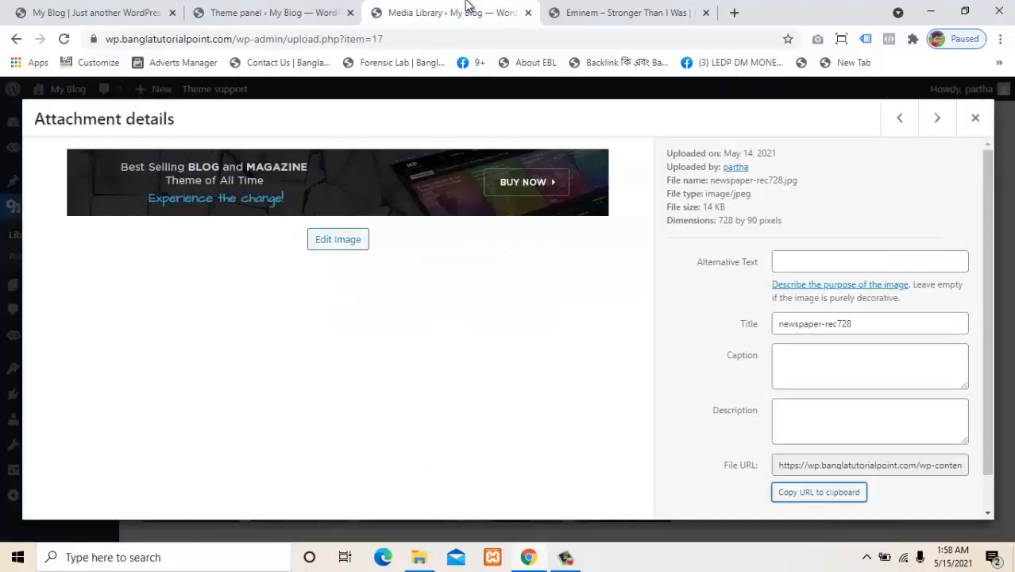
{"action": "left_click", "coordinate": [573, 11]}
{"action": "left_click", "coordinate": [64, 38]}
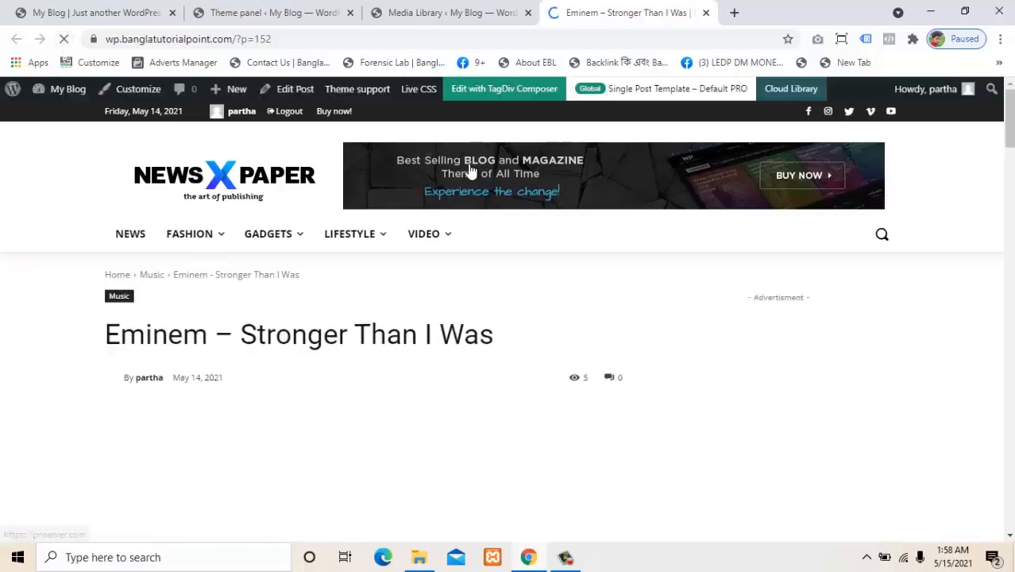
{"action": "left_click", "coordinate": [470, 171]}
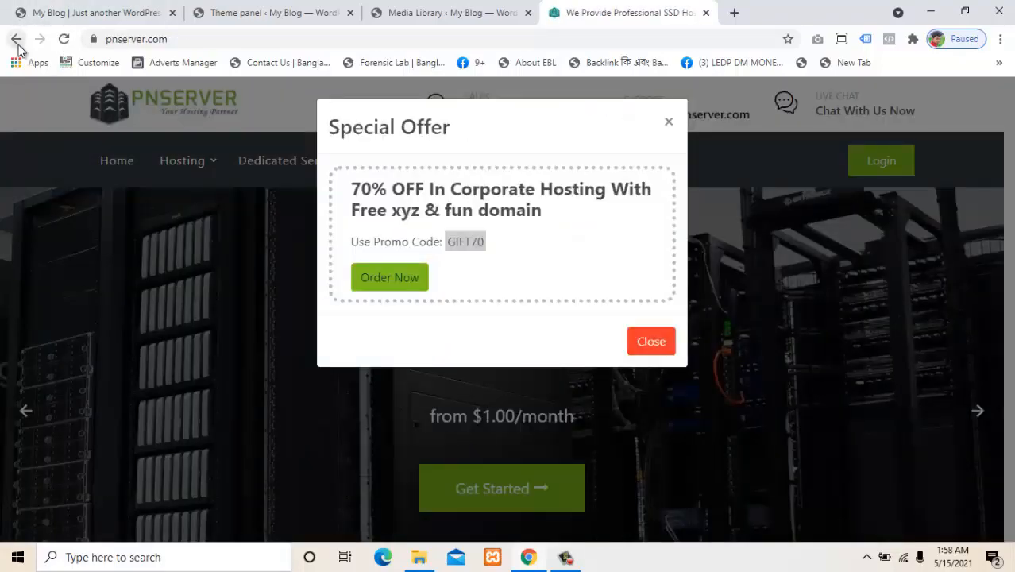
{"action": "left_click", "coordinate": [17, 39]}
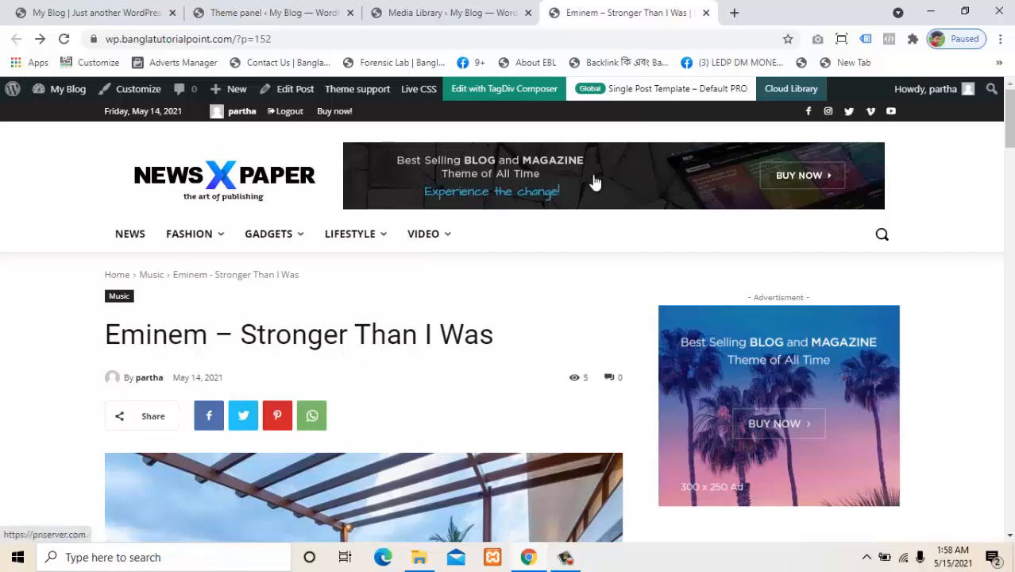
Examine the Fashion, Gadgets, Lifestyle and Video dropdowns in the article page's navigation menu
{"action": "left_click_drag", "start_coordinate": [1009, 118], "coordinate": [1009, 118]}
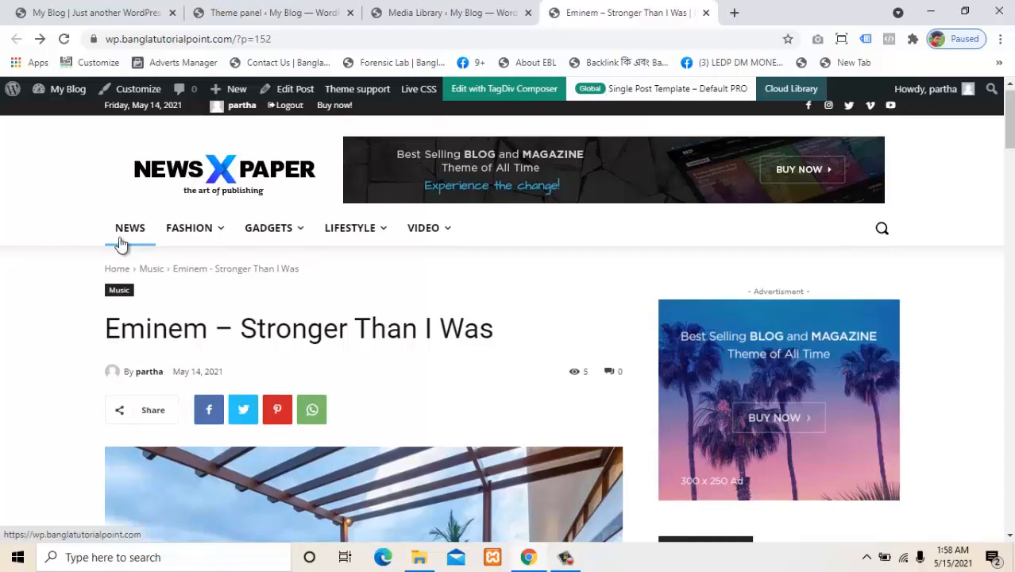
{"action": "mouse_move", "coordinate": [186, 236]}
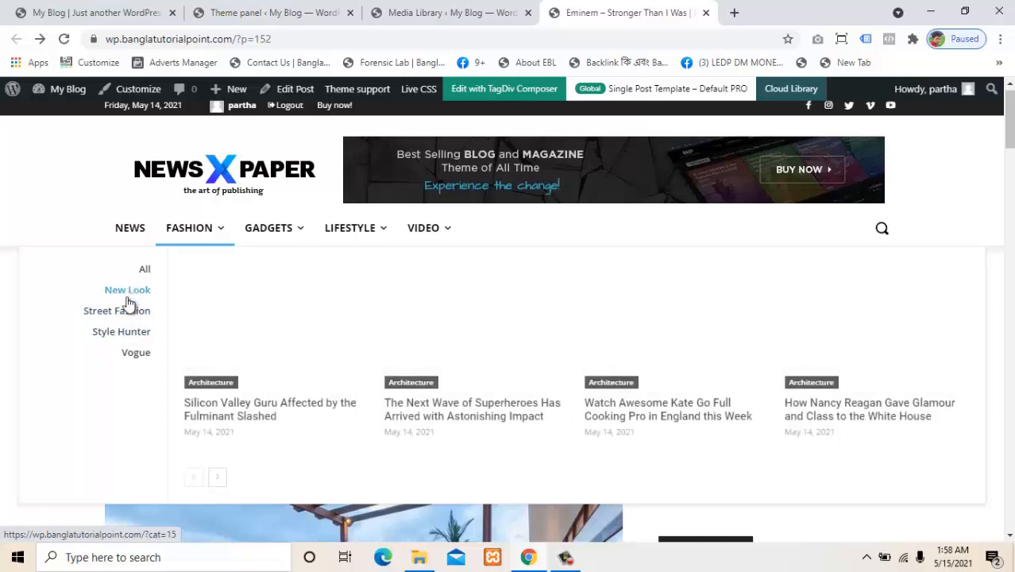
{"action": "mouse_move", "coordinate": [249, 227]}
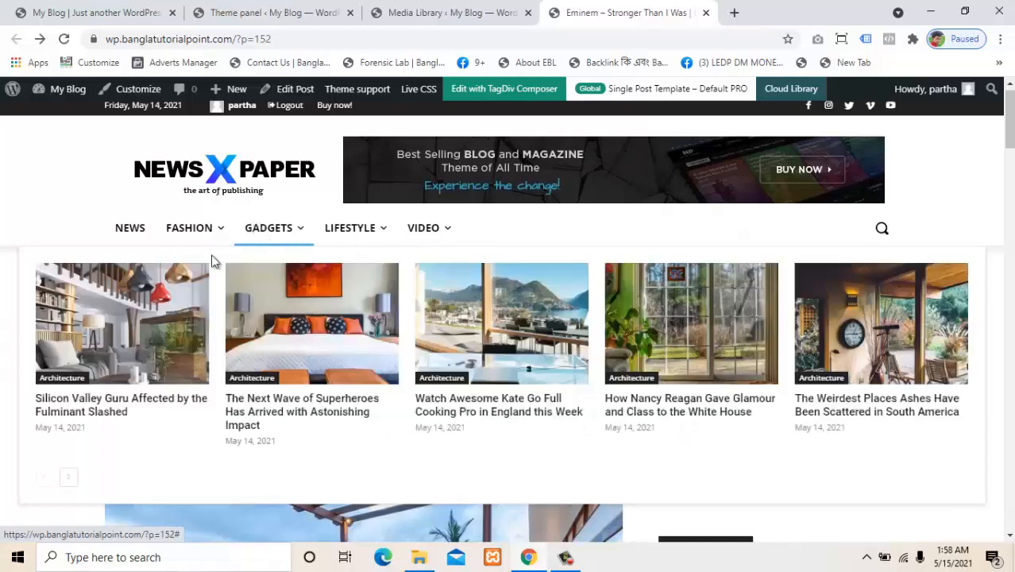
{"action": "mouse_move", "coordinate": [408, 227]}
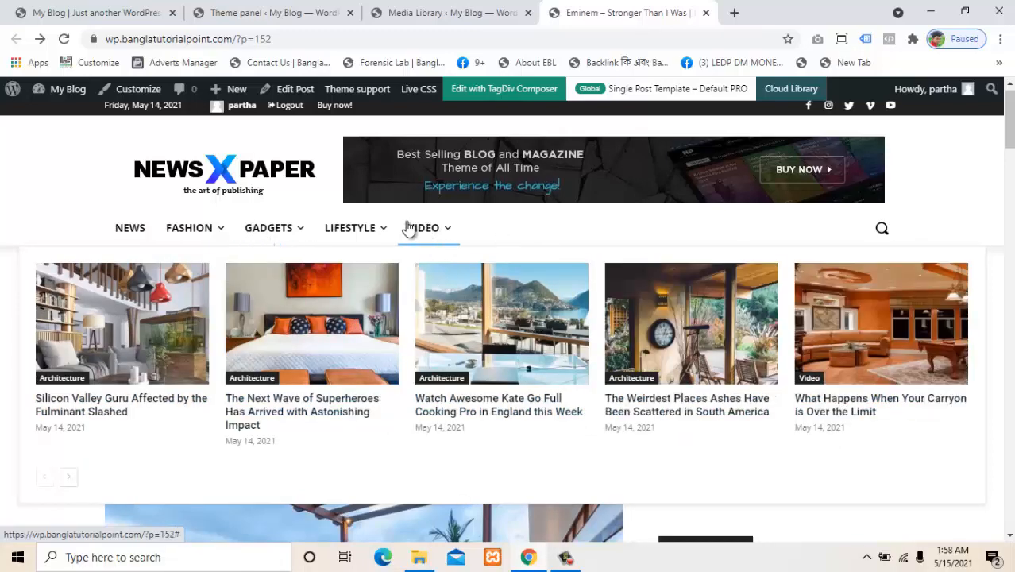
{"action": "mouse_move", "coordinate": [352, 236]}
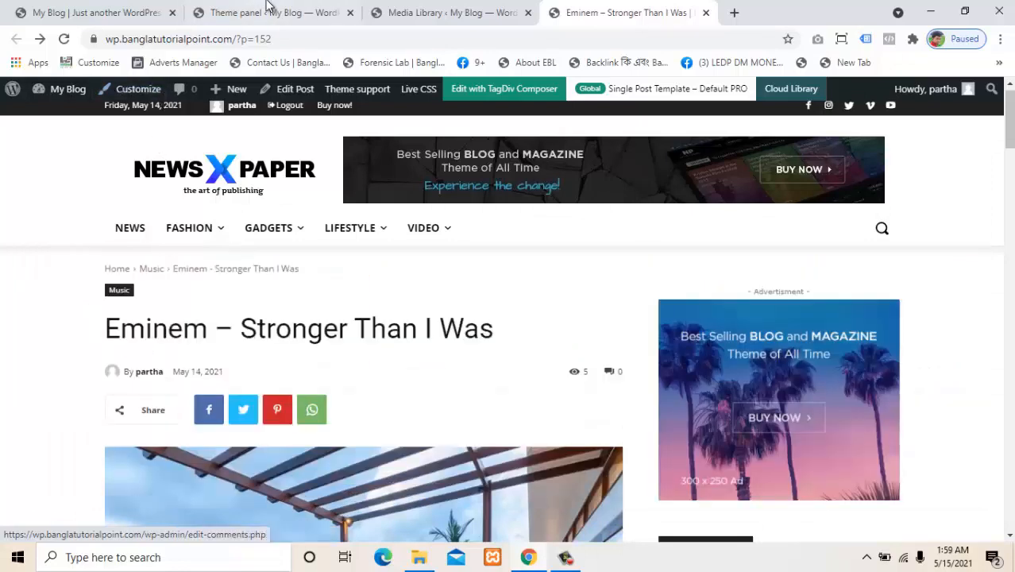
Close the blog's home page tab and open the post Categories page in the WordPress admin
{"action": "left_click", "coordinate": [262, 12]}
{"action": "left_click", "coordinate": [123, 9]}
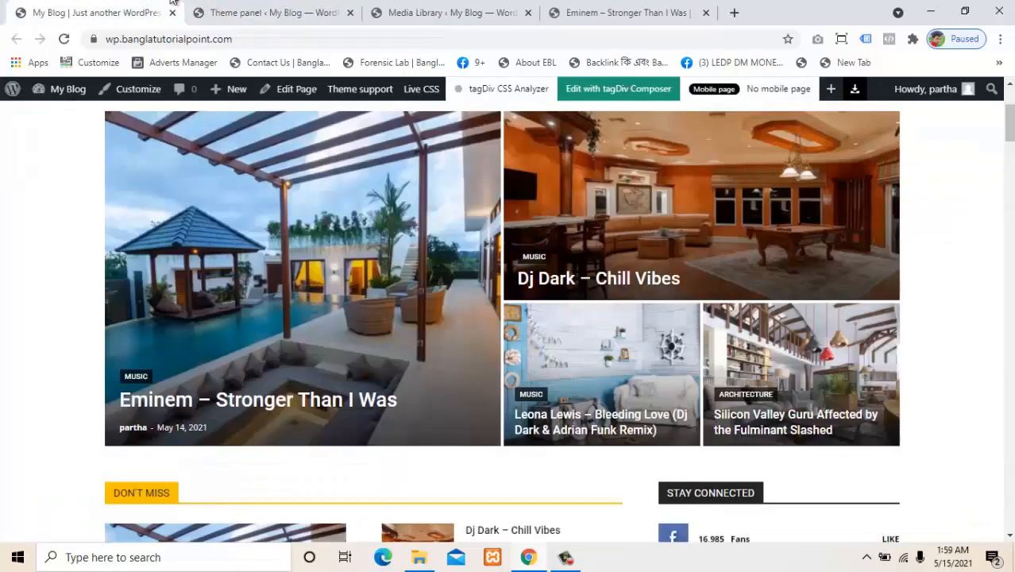
{"action": "left_click", "coordinate": [254, 12]}
{"action": "left_click", "coordinate": [173, 13]}
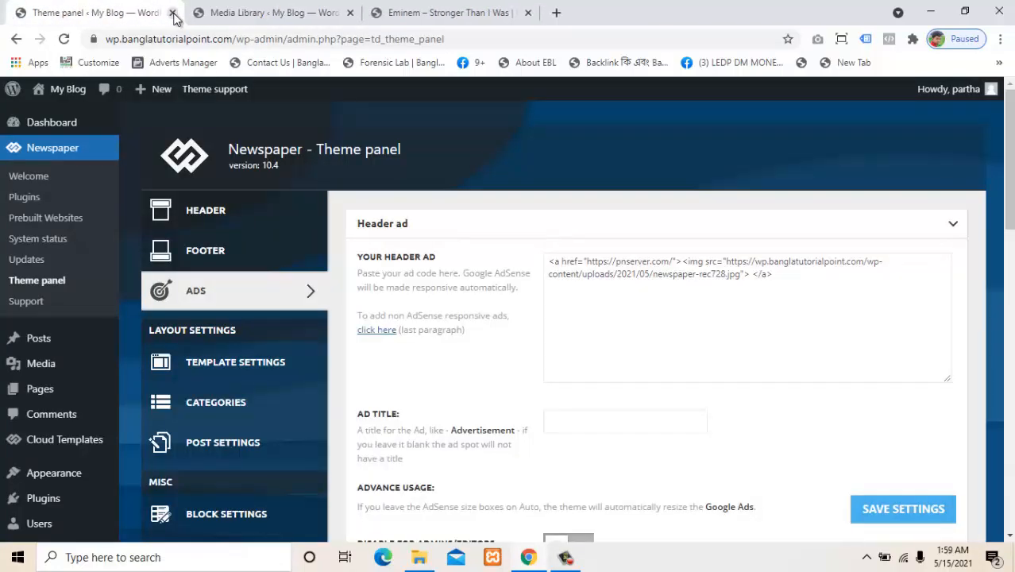
{"action": "mouse_move", "coordinate": [63, 346]}
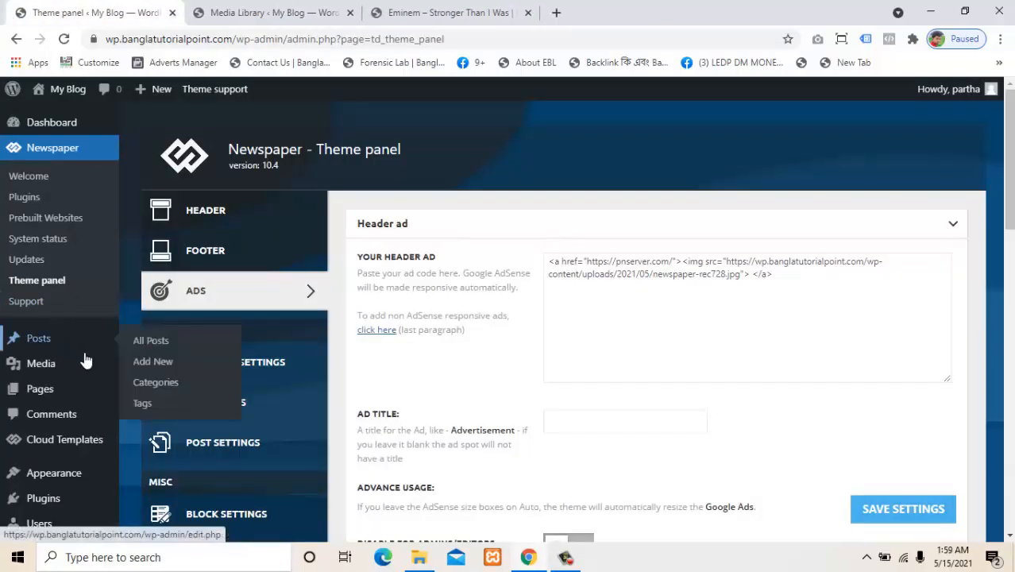
{"action": "left_click", "coordinate": [151, 383]}
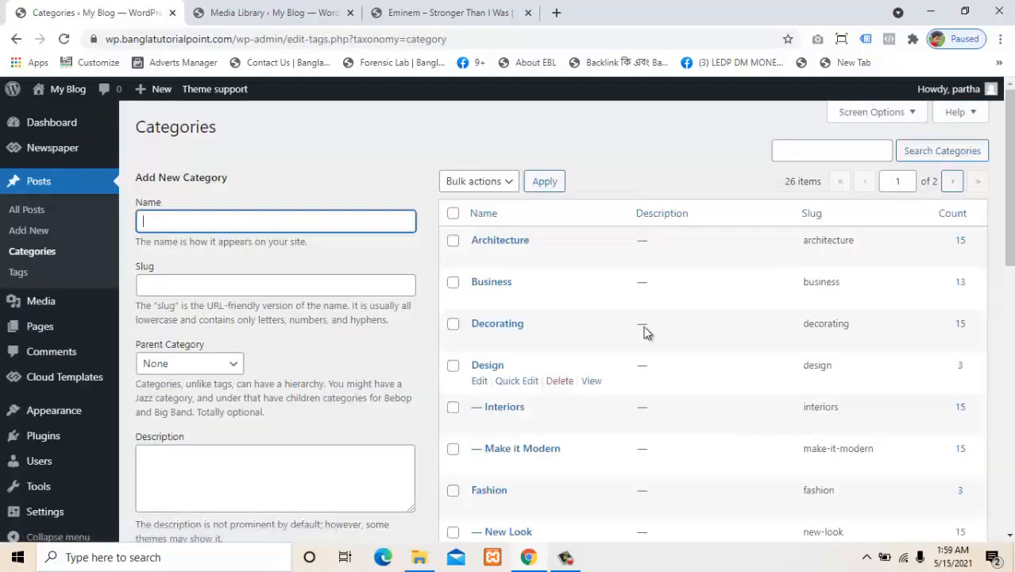
Examine the category list and compare it with the navigation menu on the article page
{"action": "mouse_move", "coordinate": [534, 237]}
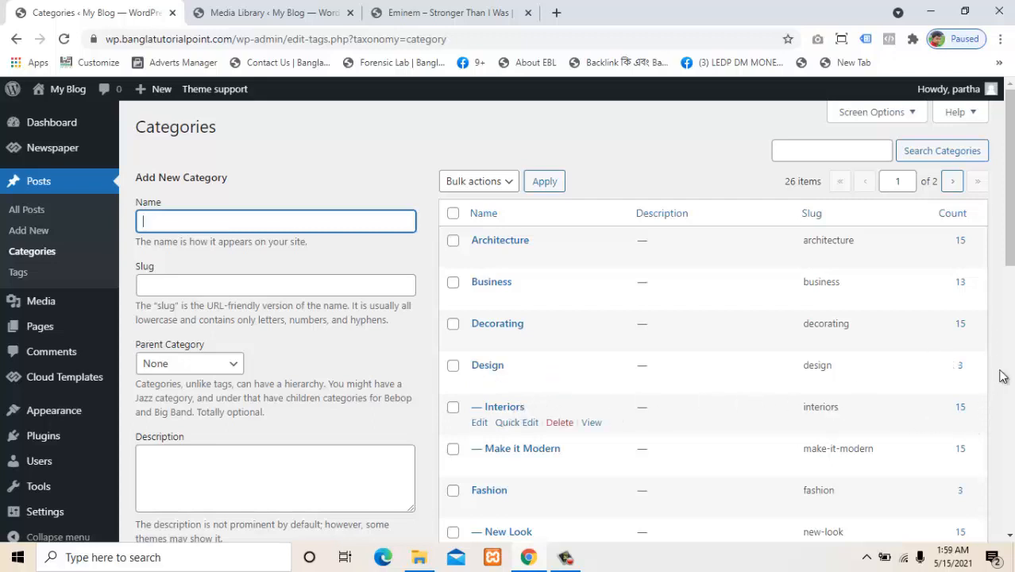
{"action": "left_click_drag", "start_coordinate": [1009, 238], "coordinate": [1009, 243]}
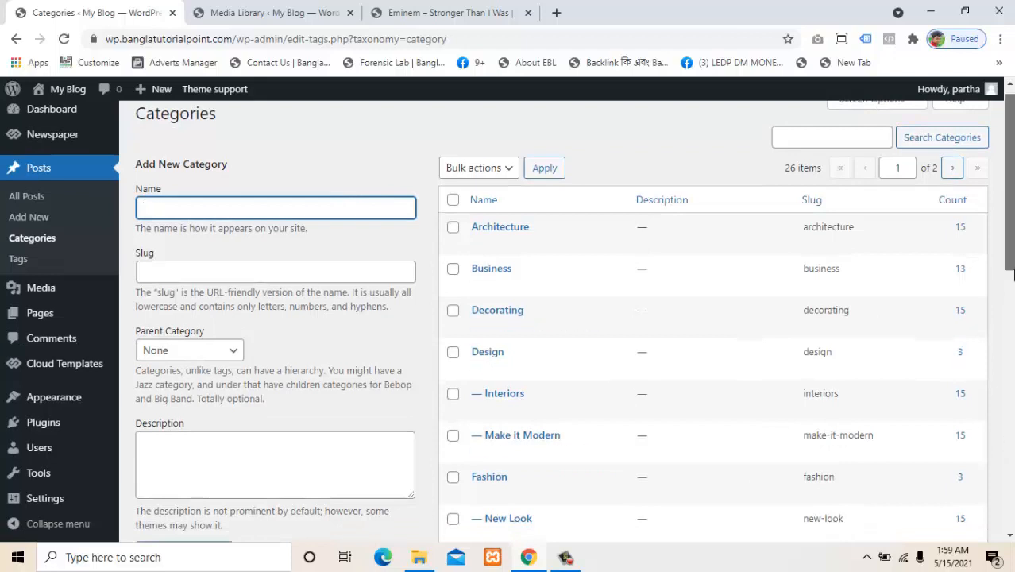
{"action": "mouse_move", "coordinate": [1009, 243]}
{"action": "left_mouse_down"}
{"action": "mouse_move", "coordinate": [1009, 310]}
{"action": "mouse_move", "coordinate": [997, 239]}
{"action": "left_mouse_up"}
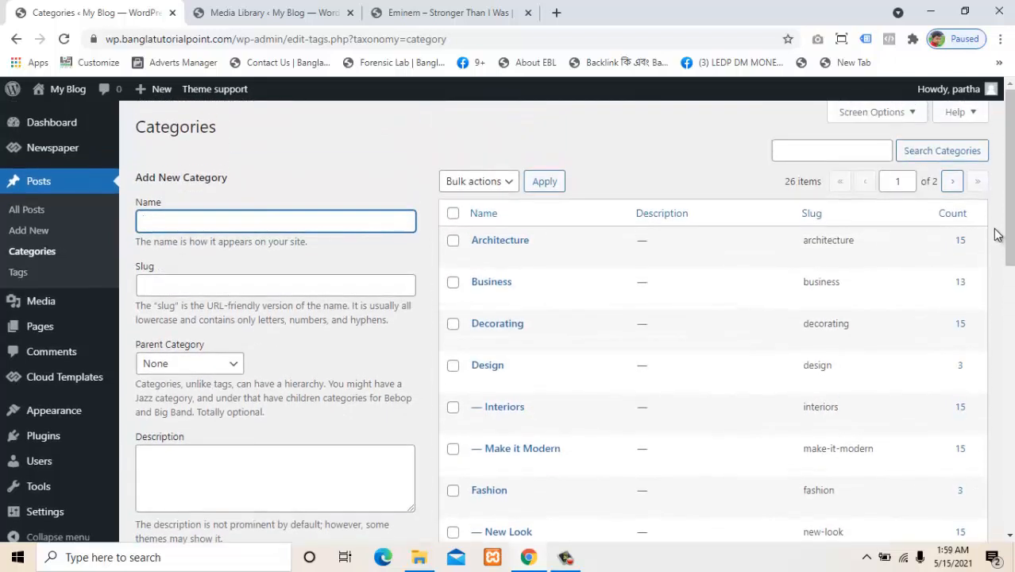
{"action": "mouse_move", "coordinate": [547, 429]}
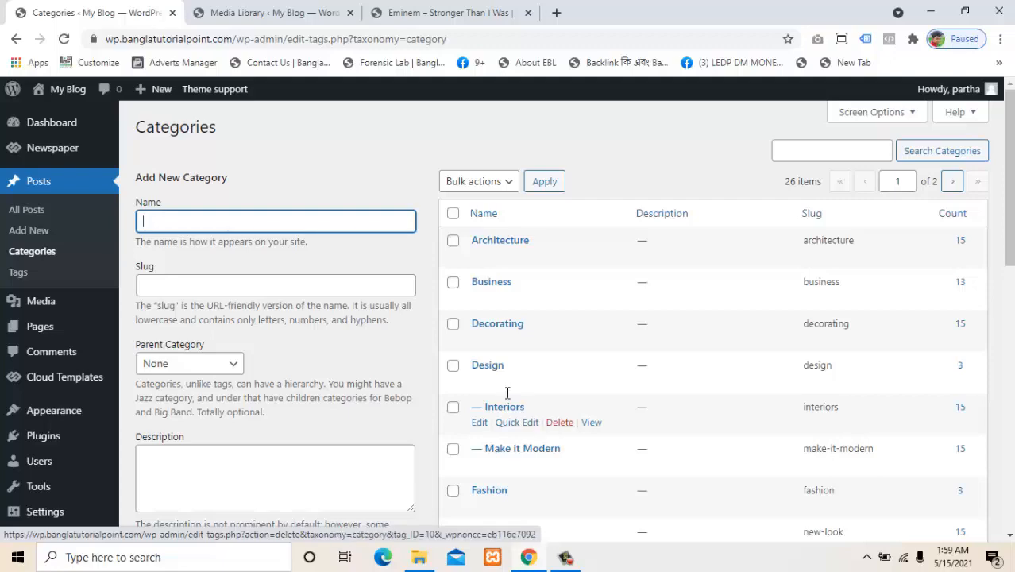
{"action": "left_click", "coordinate": [258, 11]}
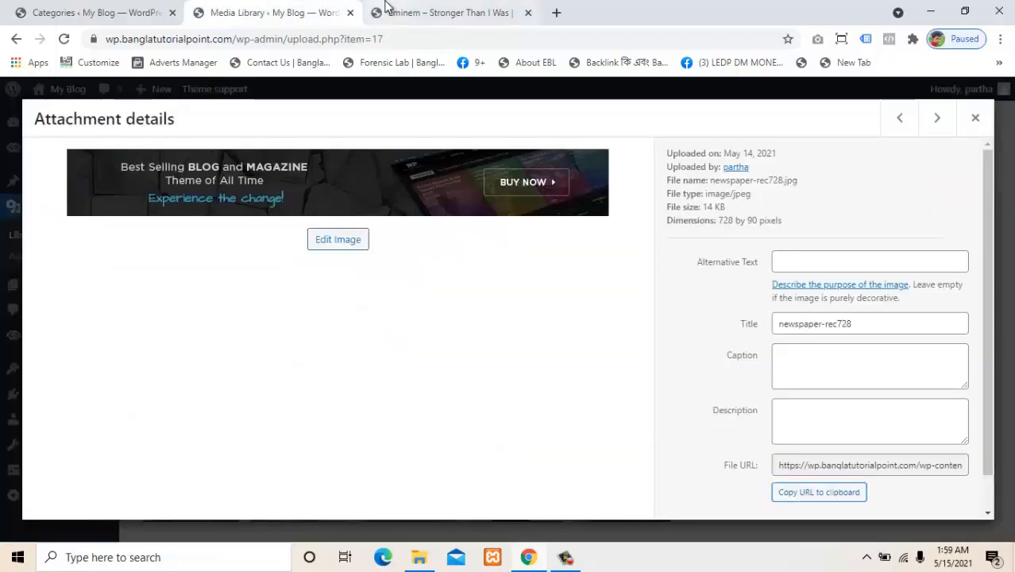
{"action": "left_click", "coordinate": [385, 11]}
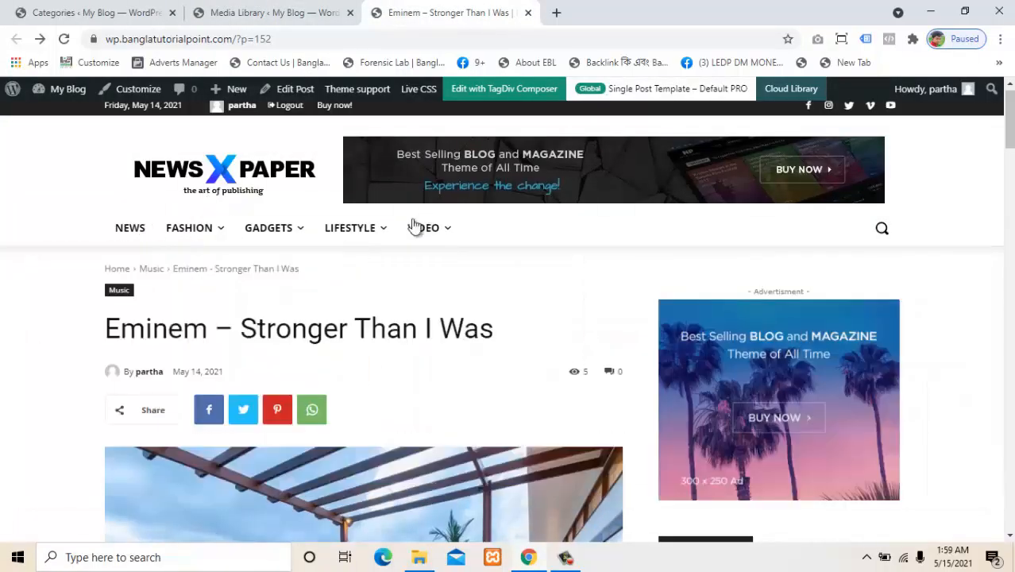
{"action": "mouse_move", "coordinate": [245, 229]}
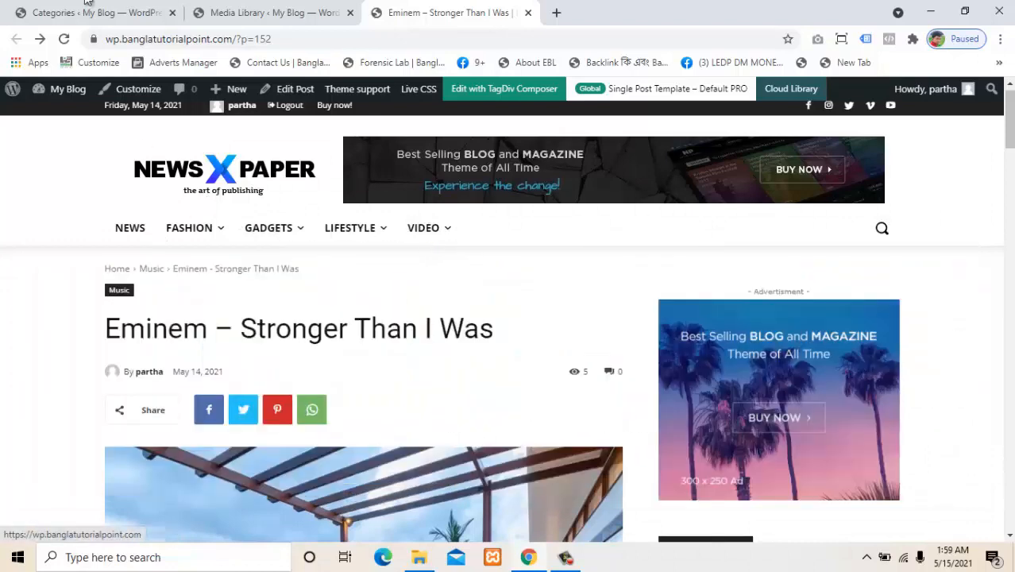
{"action": "left_click", "coordinate": [83, 8]}
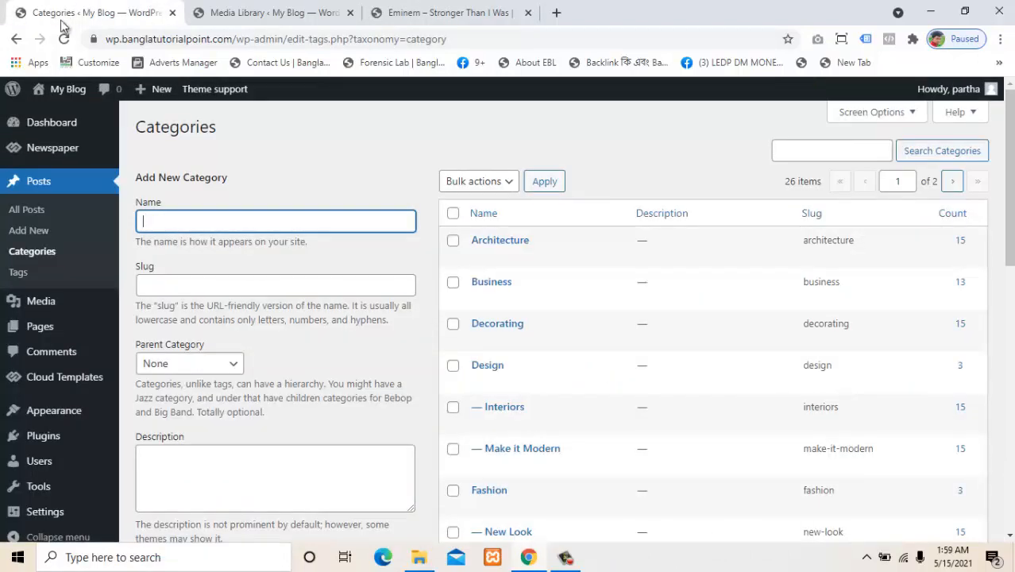
Open the Menus page and review the structure and settings of td-demo-footer-menu
{"action": "mouse_move", "coordinate": [88, 418]}
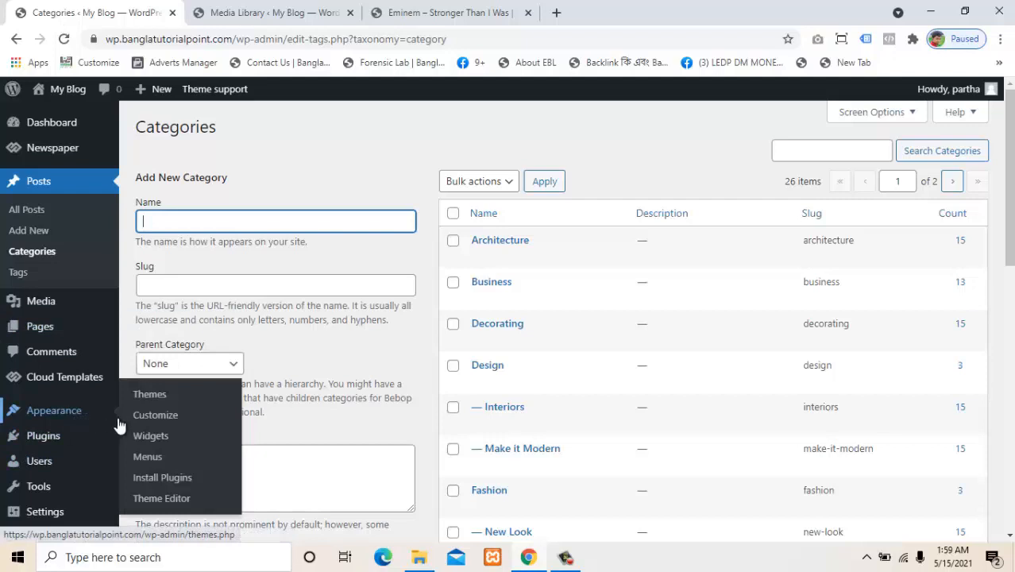
{"action": "left_click", "coordinate": [151, 459]}
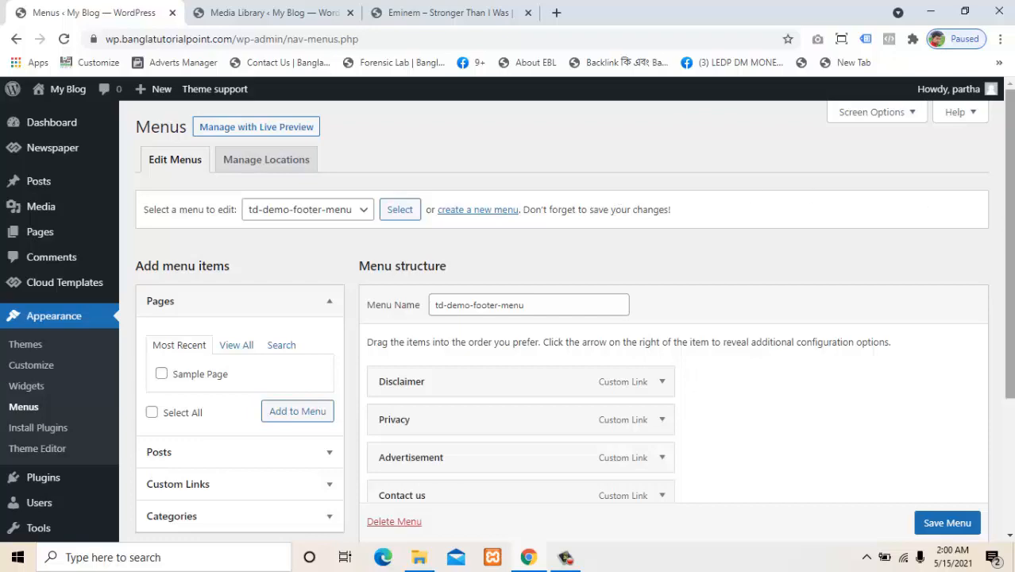
{"action": "left_click_drag", "start_coordinate": [1008, 164], "coordinate": [1009, 202]}
{"action": "left_click_drag", "start_coordinate": [1004, 265], "coordinate": [1004, 397]}
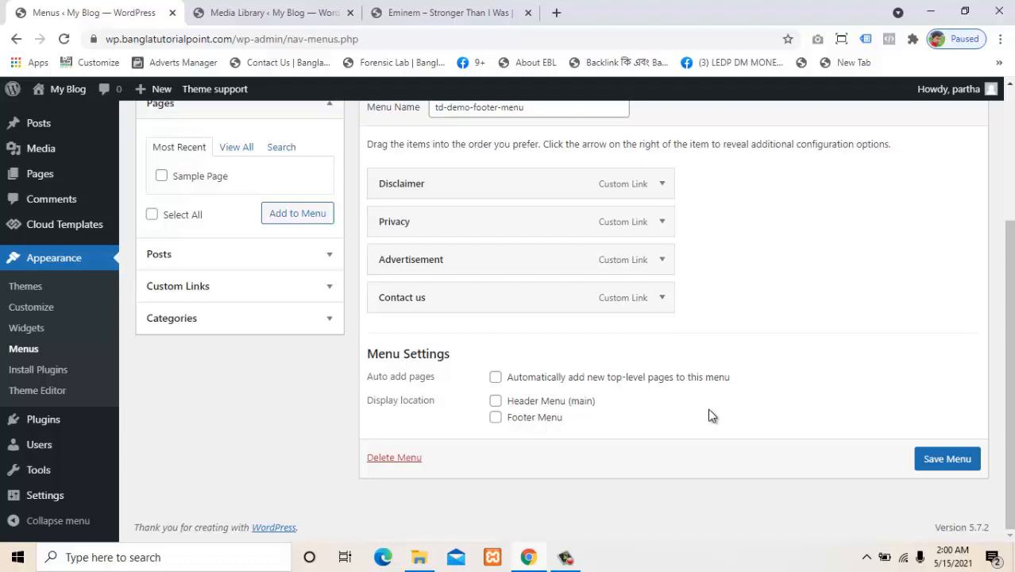
{"action": "scroll", "coordinate": [994, 277], "scroll_direction": "up", "scroll_amount": 1}
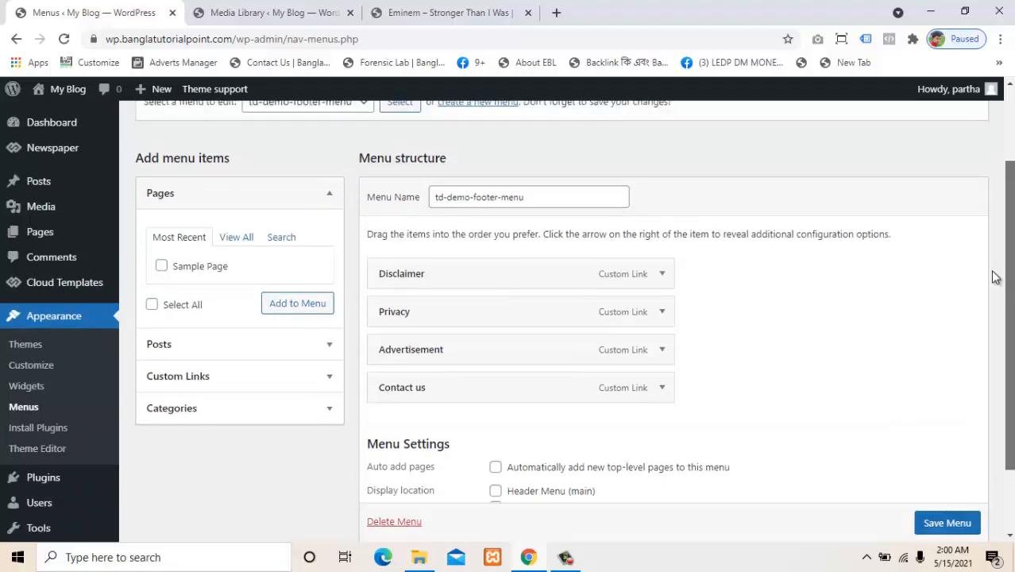
{"action": "scroll", "coordinate": [993, 273], "scroll_direction": "up", "scroll_amount": 1}
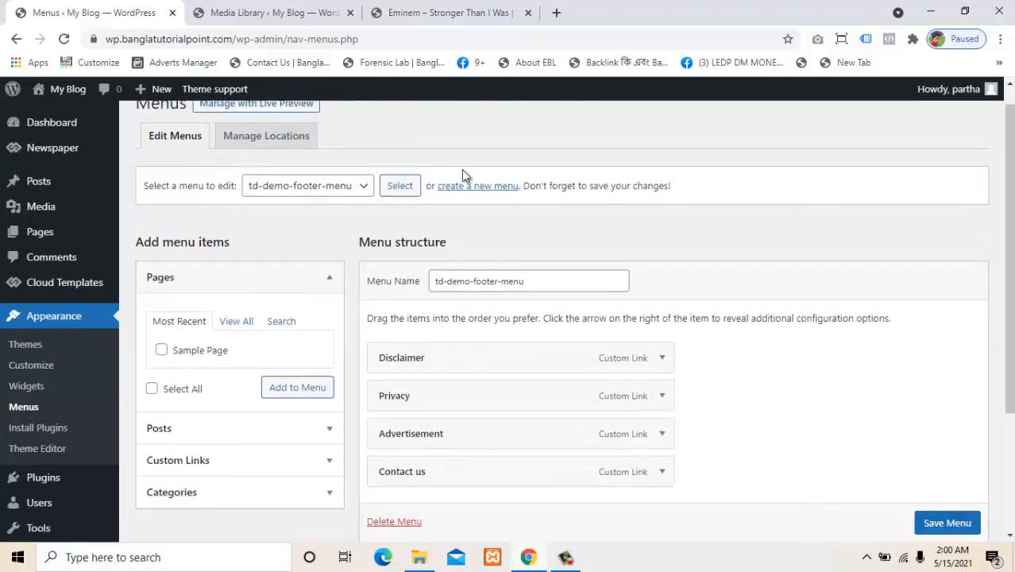
Create a new menu, entering the site owner's first name as the menu name
{"action": "left_click", "coordinate": [366, 188]}
{"action": "left_click", "coordinate": [486, 199]}
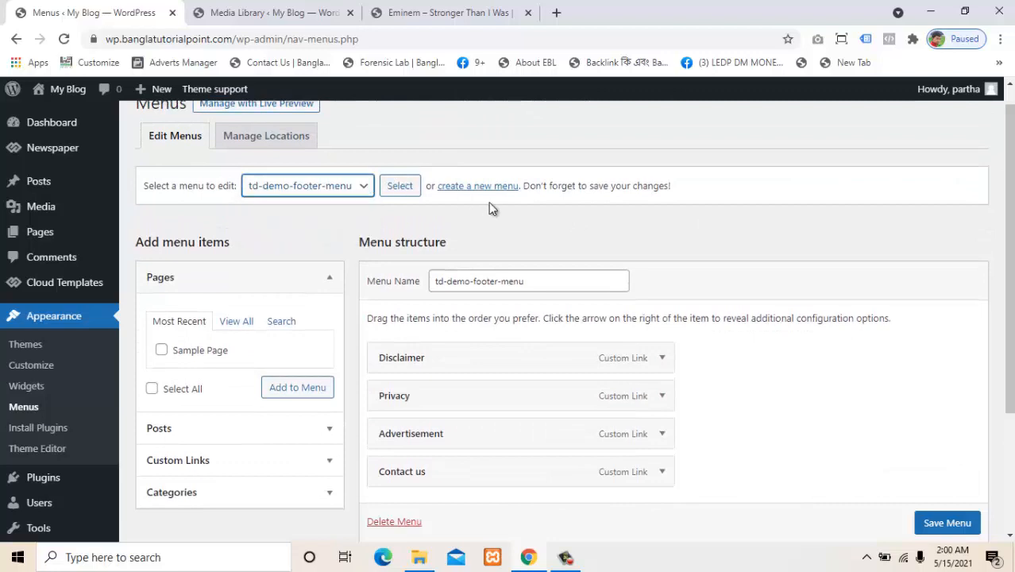
{"action": "left_click", "coordinate": [468, 186]}
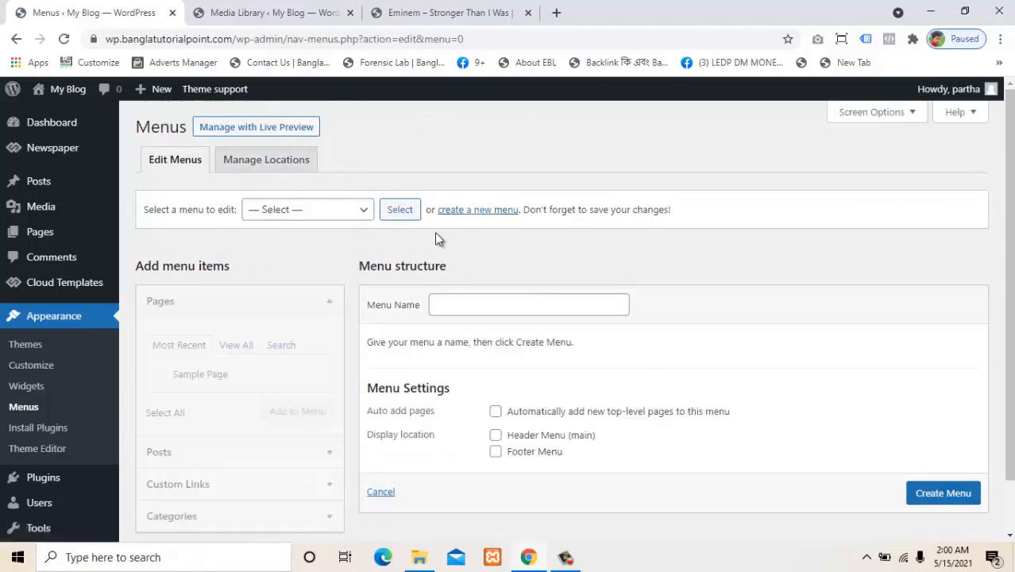
{"action": "left_click", "coordinate": [451, 306]}
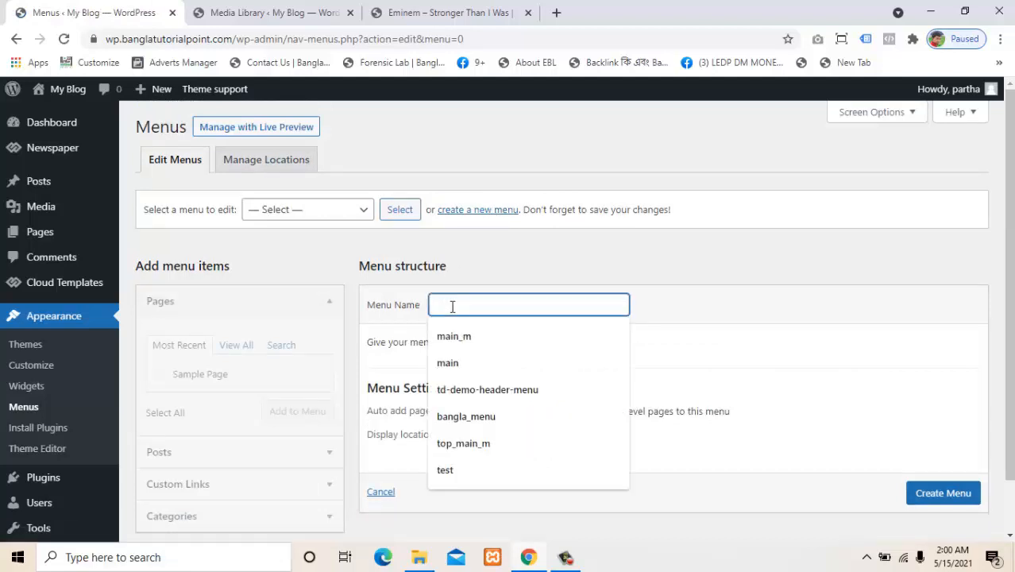
{"action": "type", "text": "partha"}
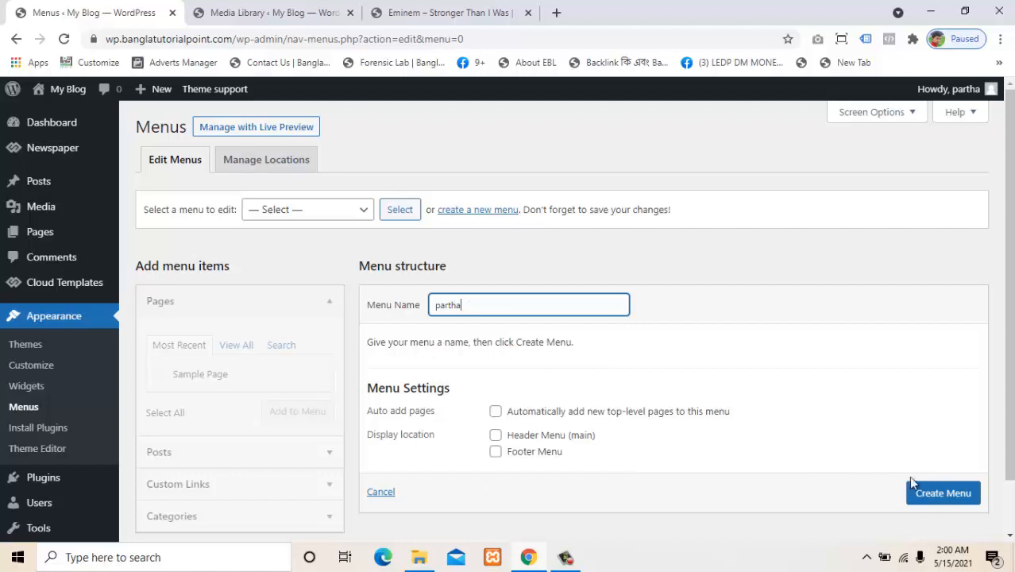
{"action": "left_click", "coordinate": [928, 483]}
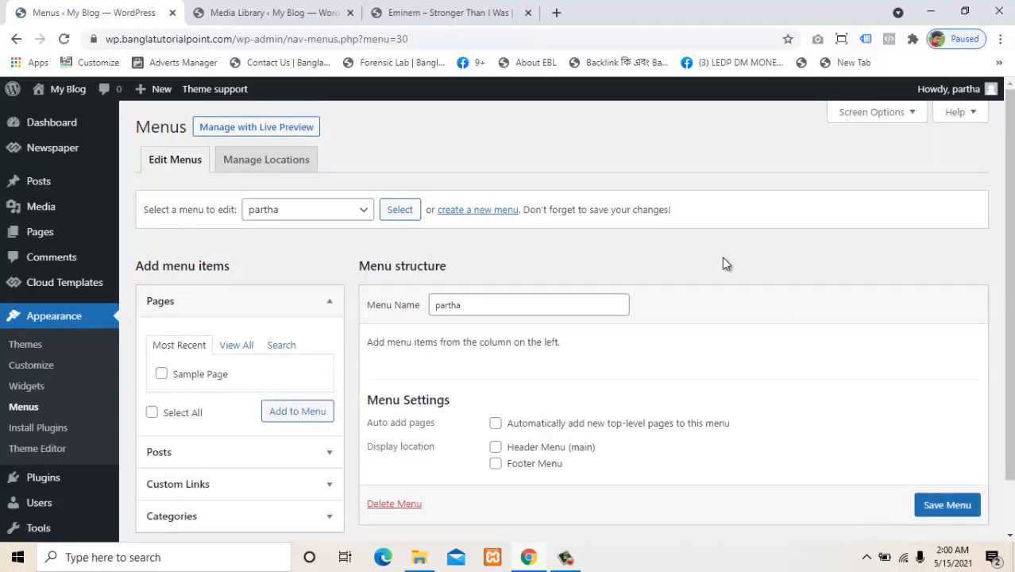
Check the article page's navigation, then collapse Pages and expand Categories among the new menu's addable items to browse the most used ones
{"action": "left_click", "coordinate": [412, 11]}
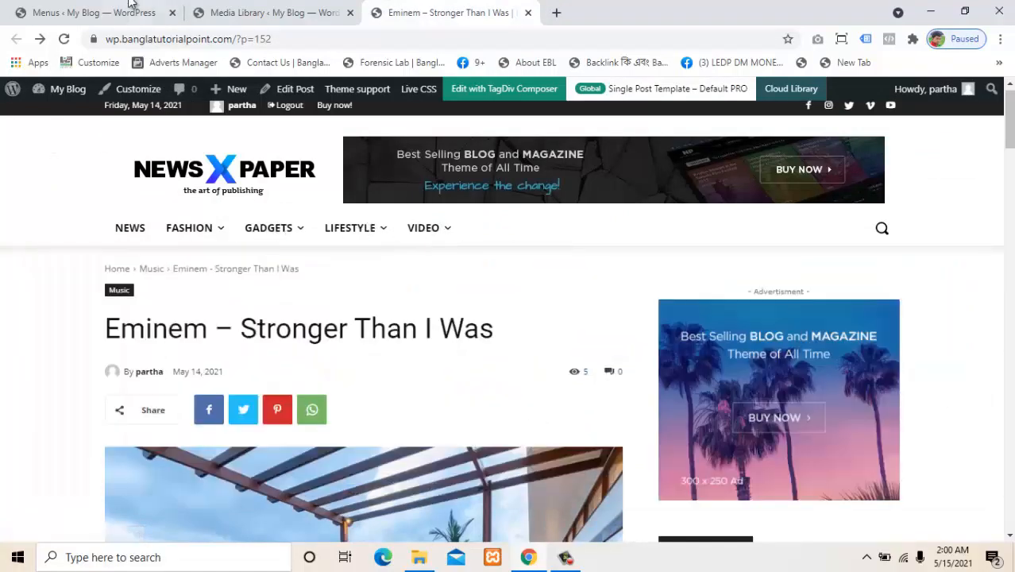
{"action": "left_click", "coordinate": [127, 12]}
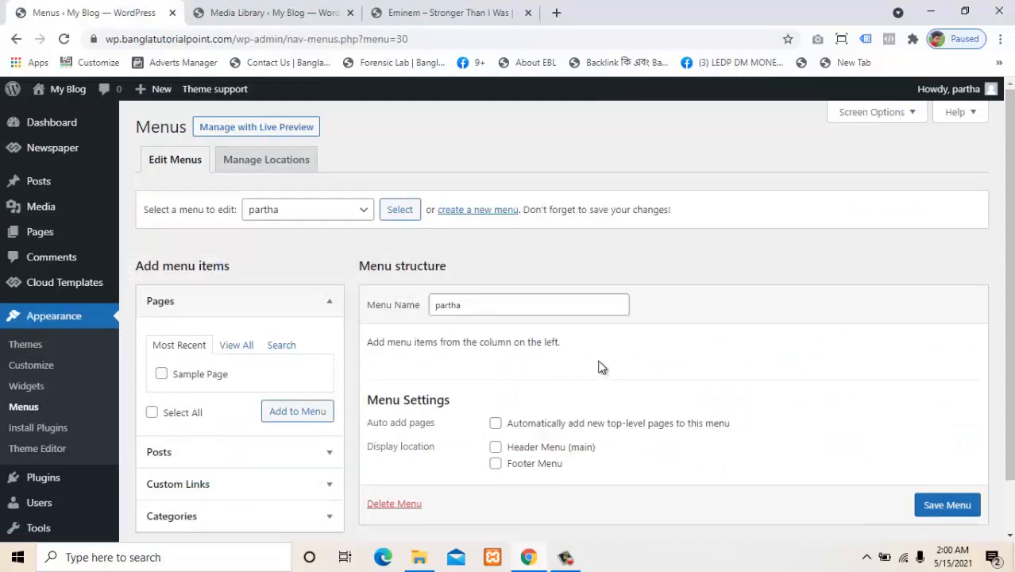
{"action": "left_click", "coordinate": [330, 303]}
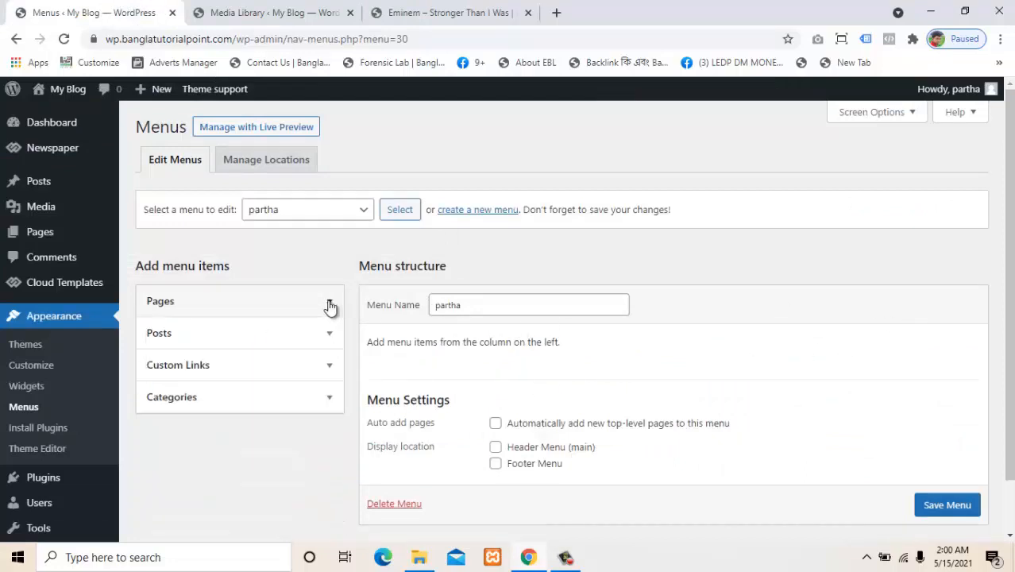
{"action": "left_click", "coordinate": [287, 403]}
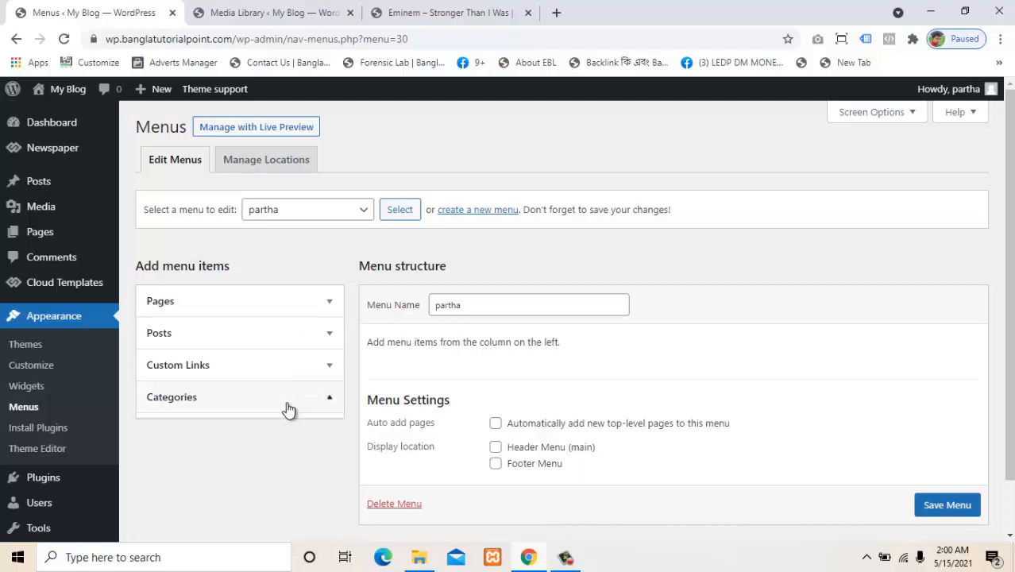
{"action": "left_click_drag", "start_coordinate": [1010, 231], "coordinate": [1010, 324]}
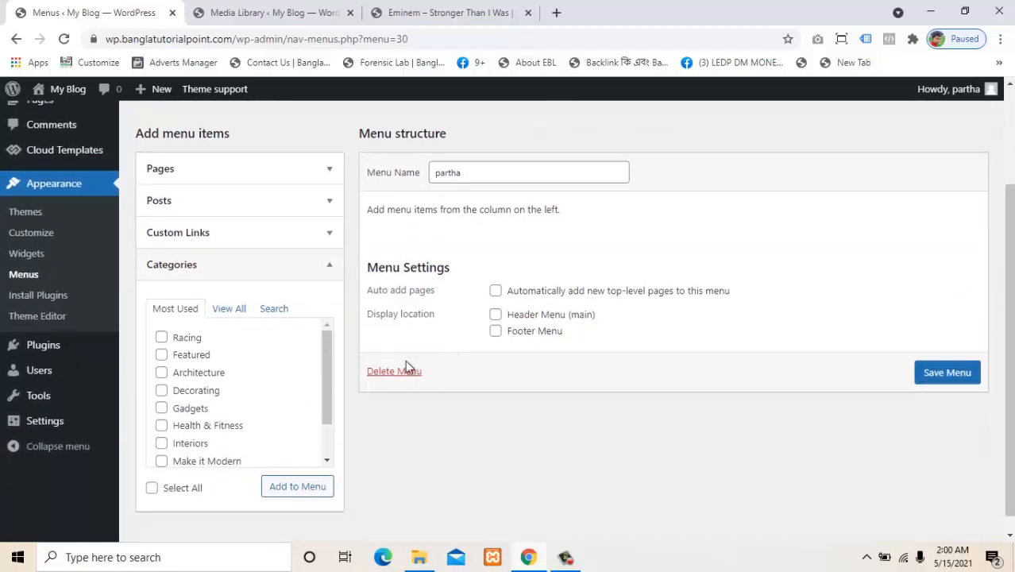
{"action": "left_click", "coordinate": [330, 371]}
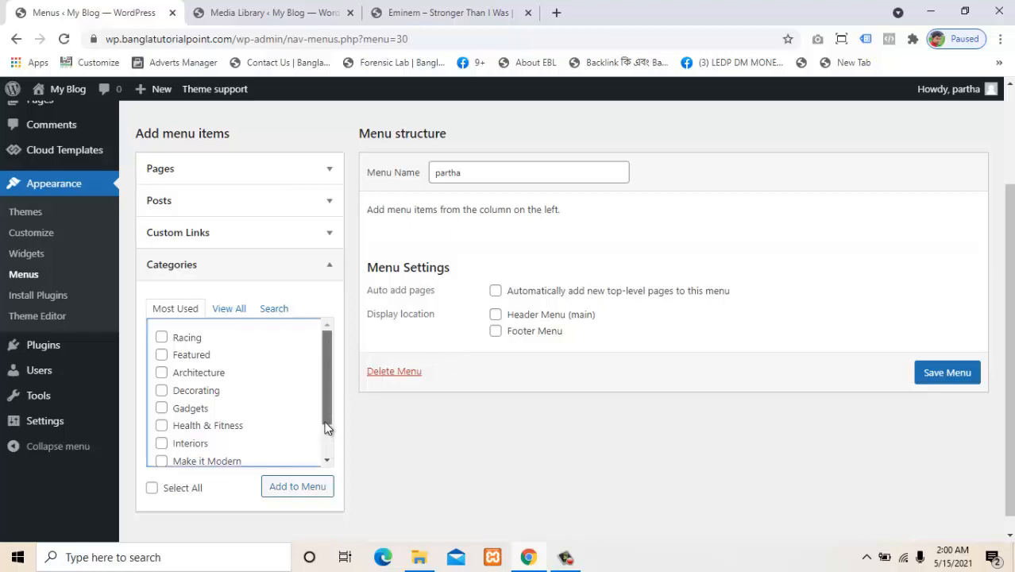
{"action": "left_click_drag", "start_coordinate": [325, 426], "coordinate": [326, 486]}
{"action": "scroll", "coordinate": [314, 428], "scroll_direction": "up", "scroll_amount": 3}
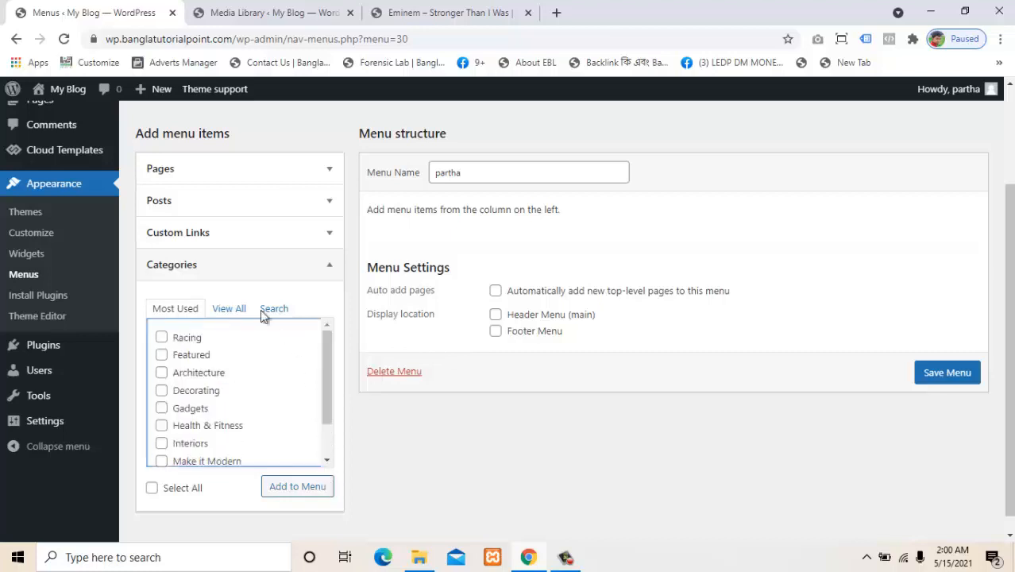
{"action": "left_click_drag", "start_coordinate": [1008, 220], "coordinate": [973, 138]}
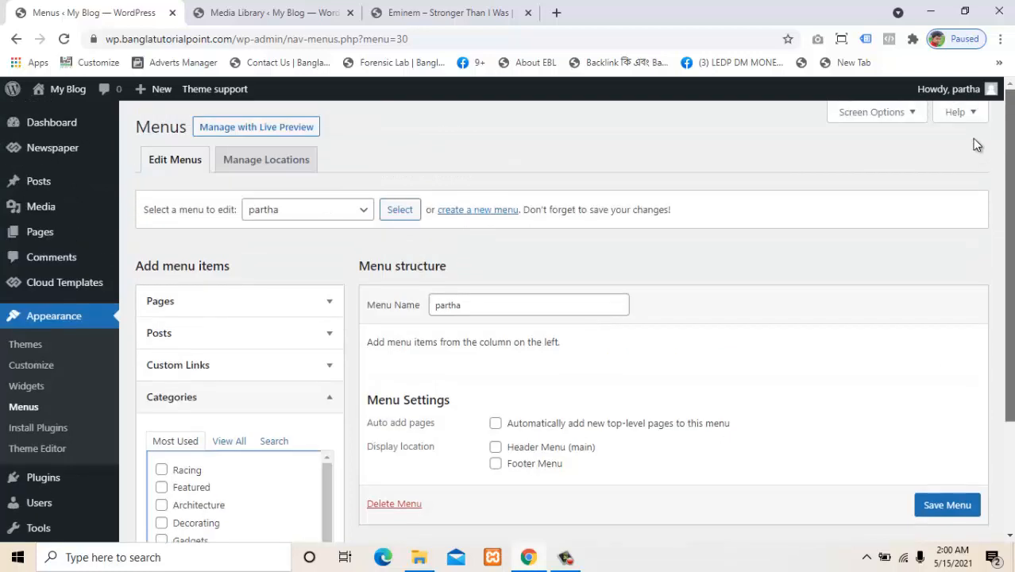
Open the post Categories page in a separate browser tab and close the Media Library tab
{"action": "mouse_move", "coordinate": [43, 130]}
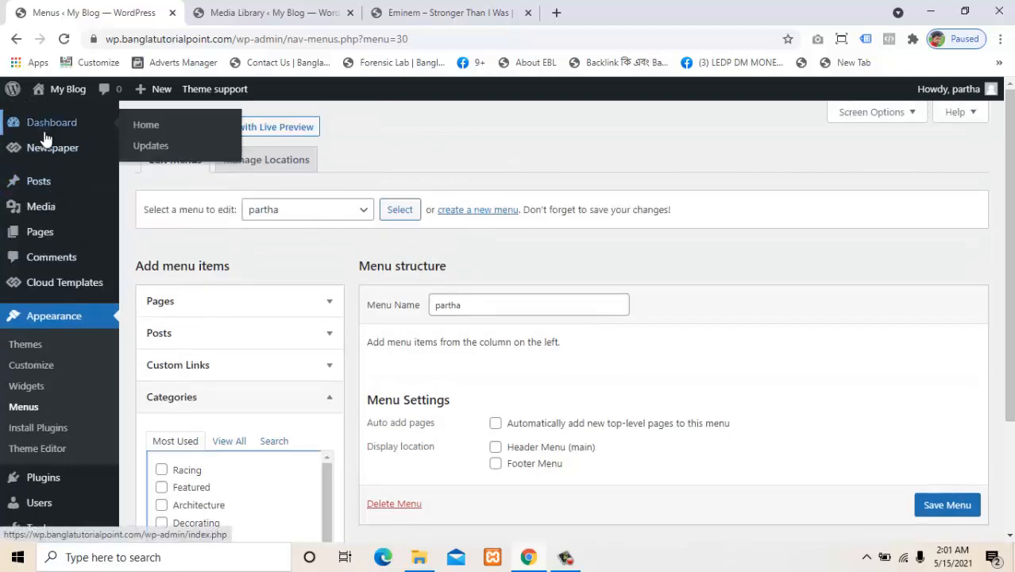
{"action": "mouse_move", "coordinate": [43, 187]}
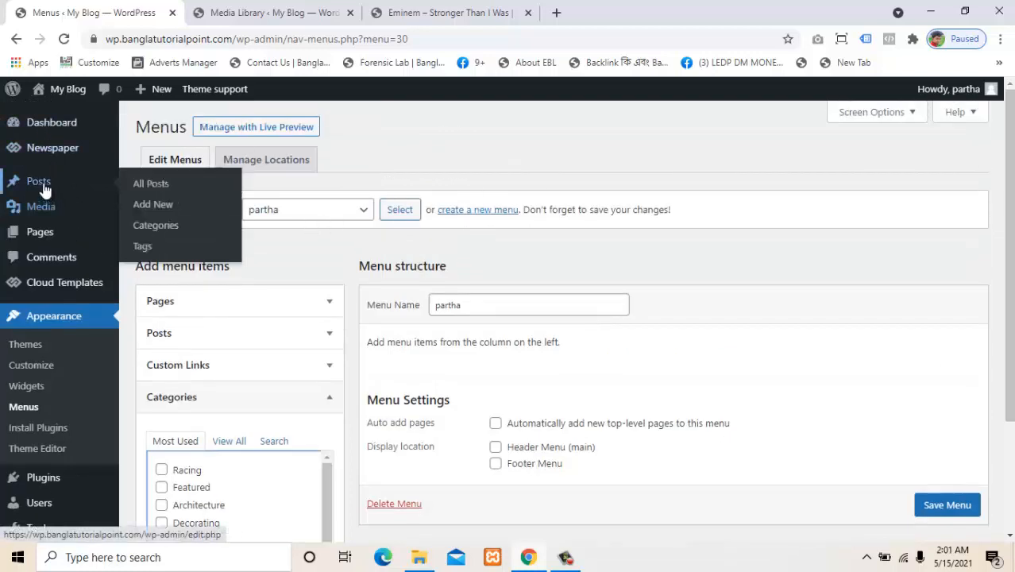
{"action": "right_click", "coordinate": [140, 226]}
{"action": "left_click", "coordinate": [154, 228]}
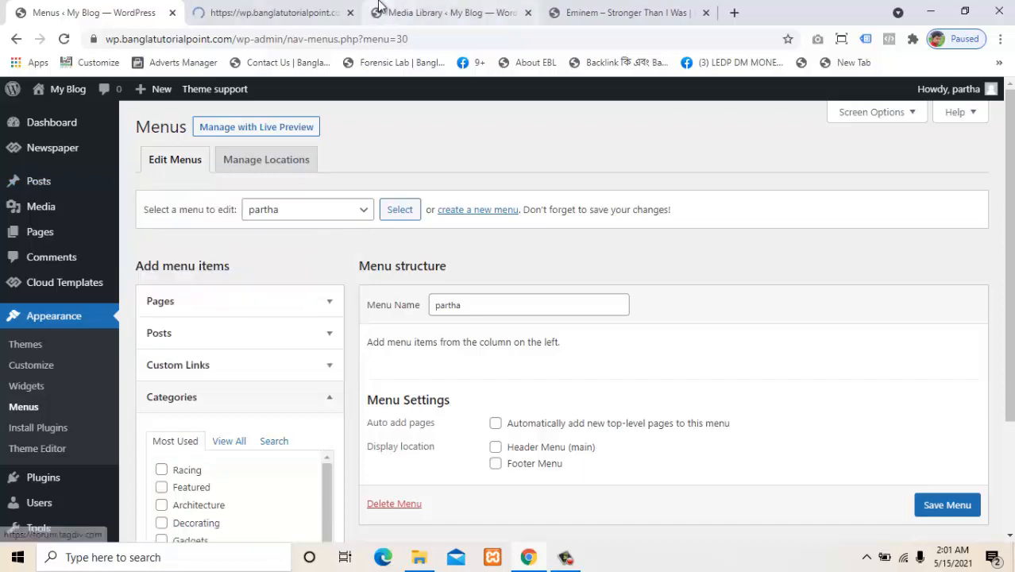
{"action": "left_click", "coordinate": [379, 6]}
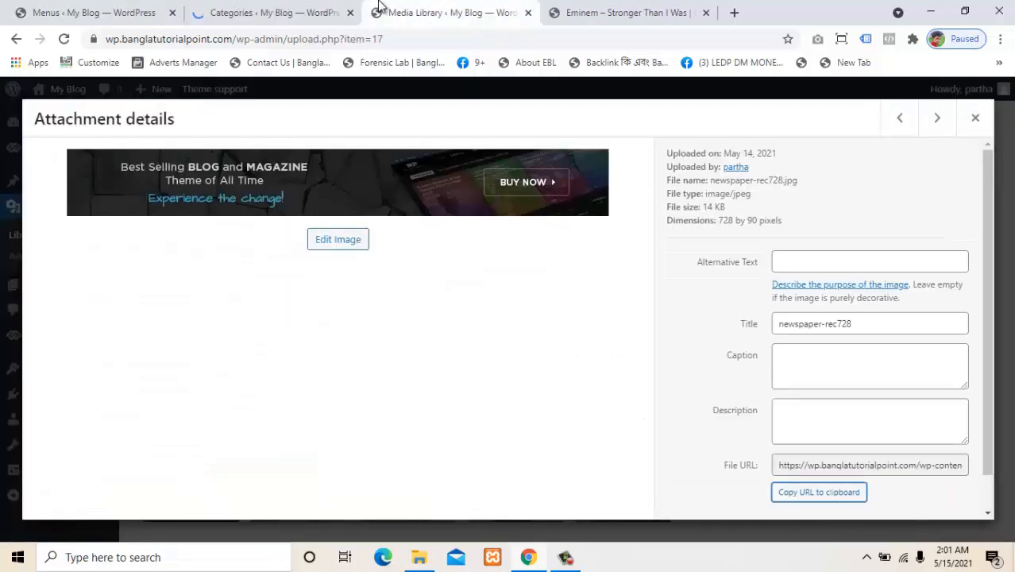
{"action": "left_click", "coordinate": [528, 13]}
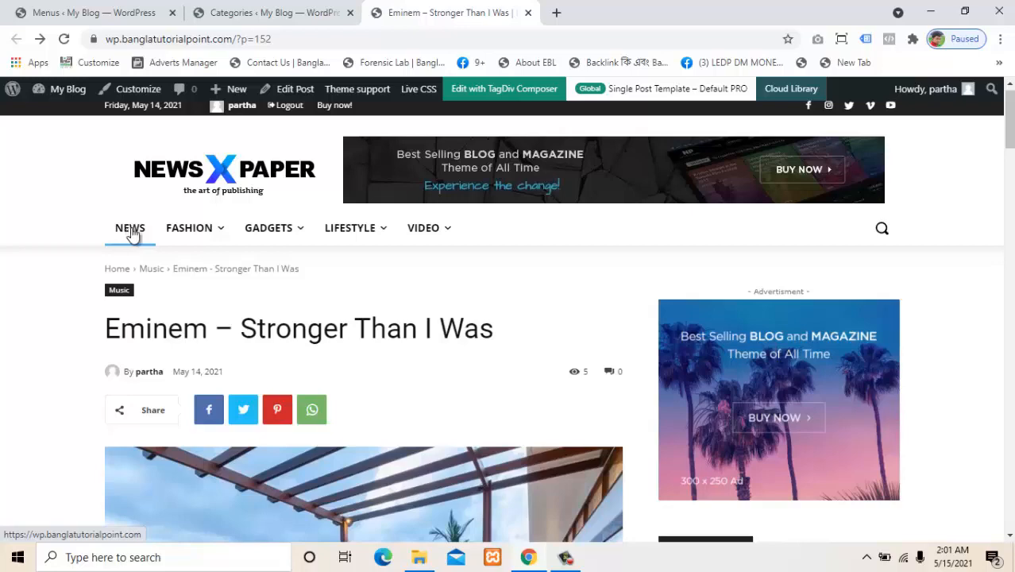
Examine the article page's navigation dropdowns and compare them with the category names on the Categories page, starting with Architecture
{"action": "mouse_move", "coordinate": [184, 229]}
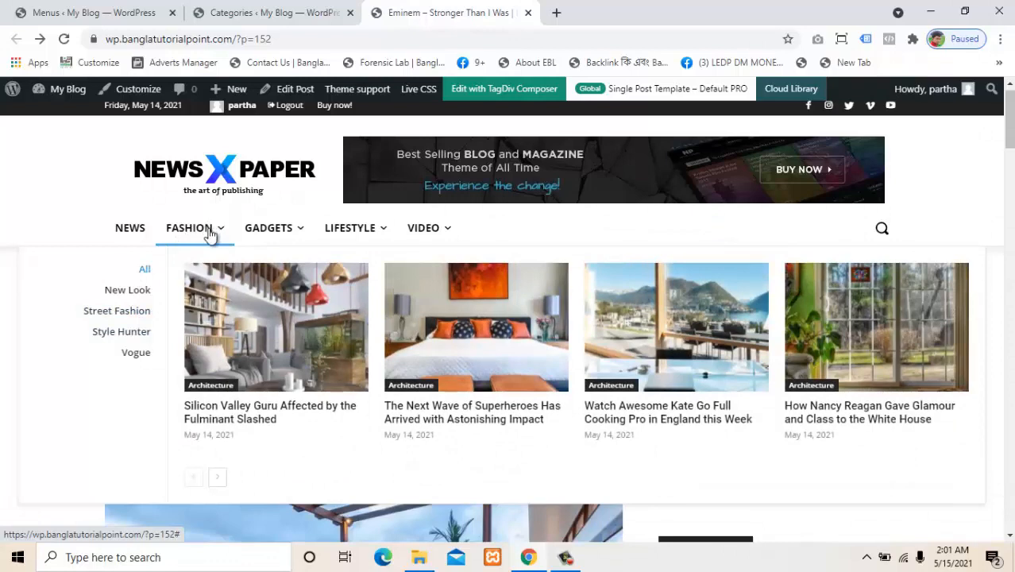
{"action": "mouse_move", "coordinate": [283, 240]}
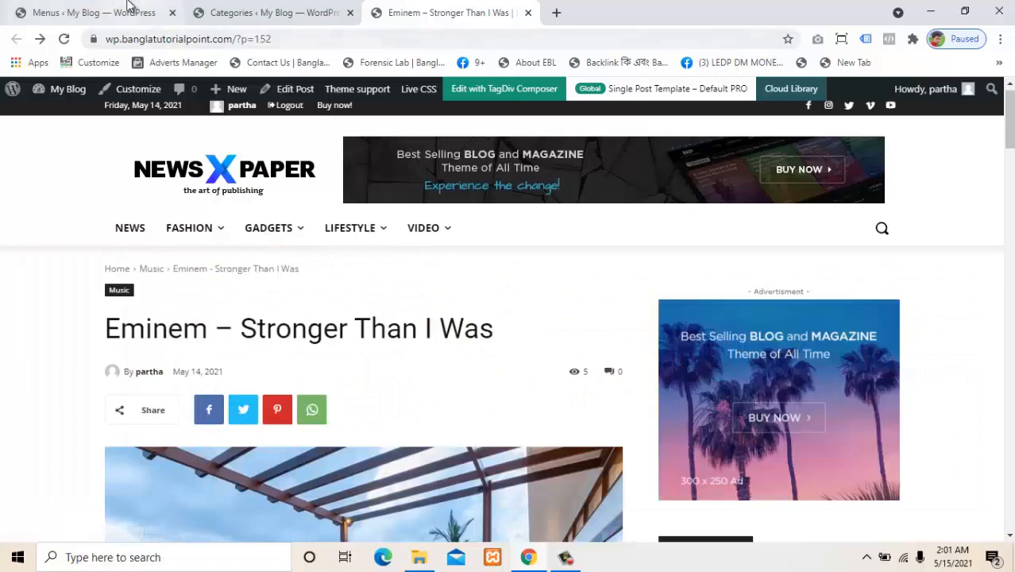
{"action": "left_click", "coordinate": [135, 13]}
{"action": "left_click", "coordinate": [239, 7]}
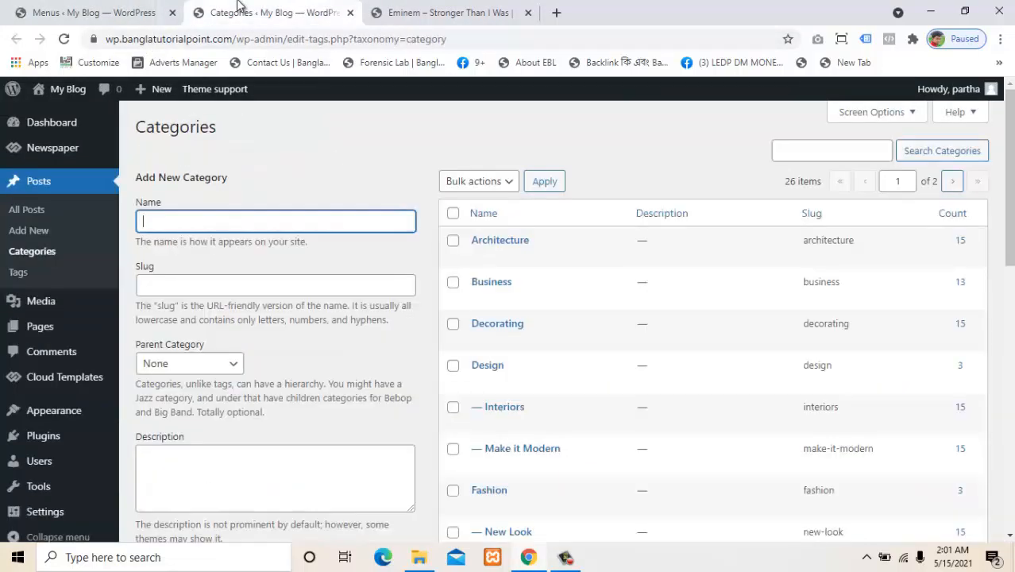
{"action": "left_click", "coordinate": [433, 6]}
{"action": "left_click", "coordinate": [312, 6]}
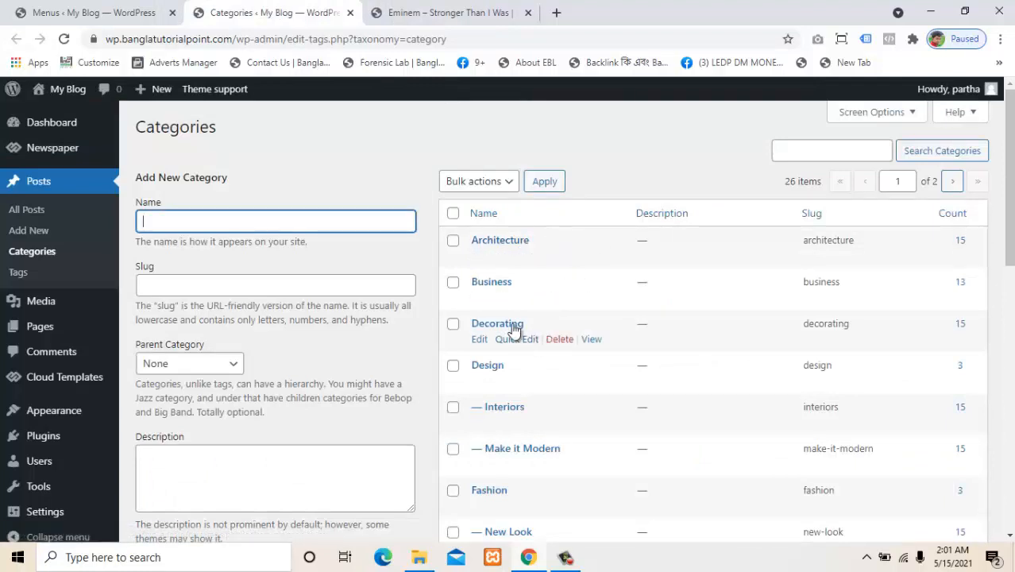
{"action": "left_click_drag", "start_coordinate": [541, 236], "coordinate": [475, 246]}
{"action": "right_click", "coordinate": [474, 246]}
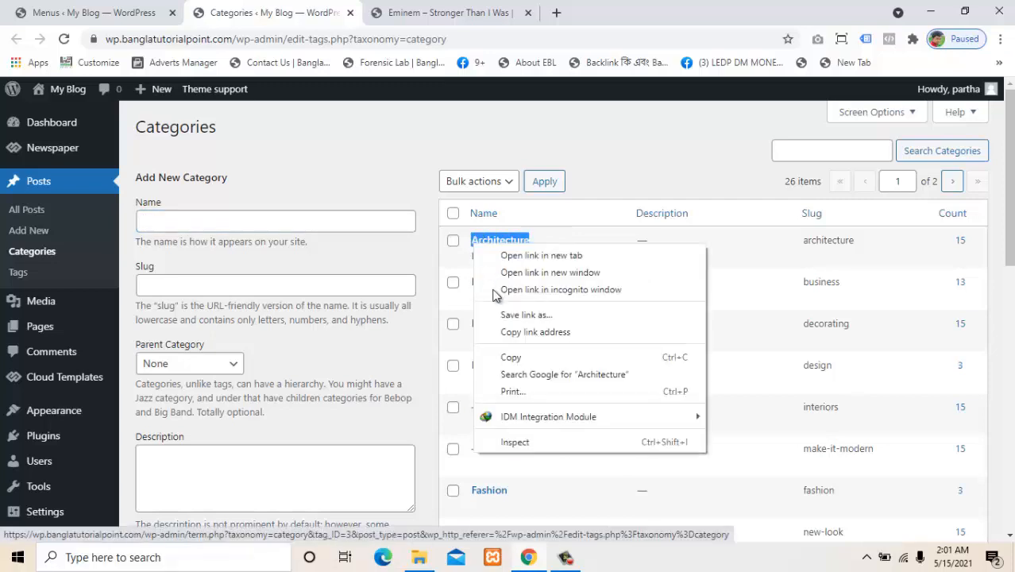
Add the Architecture category to the new menu on the Menus page
{"action": "left_click", "coordinate": [67, 7]}
{"action": "left_click", "coordinate": [67, 7]}
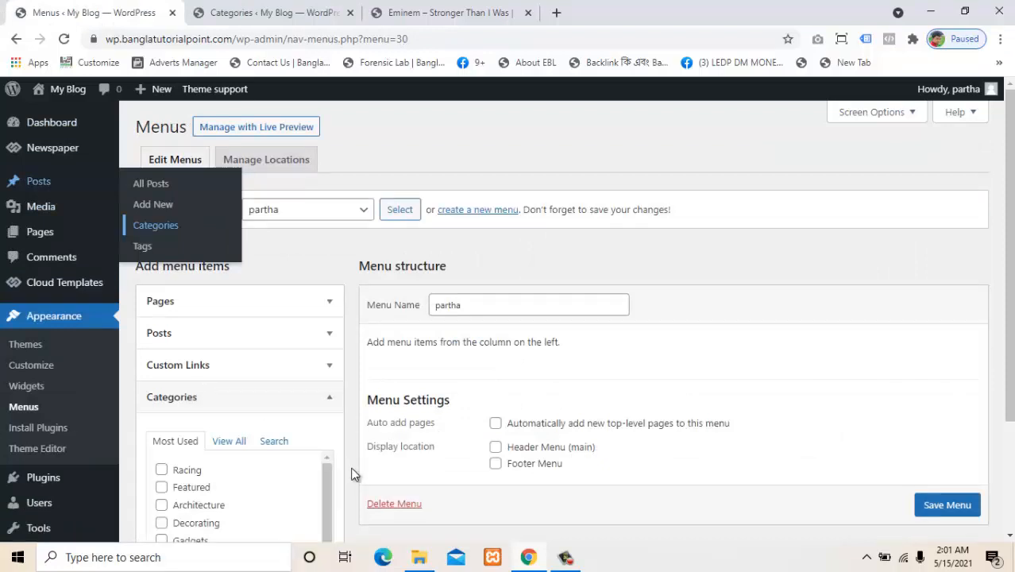
{"action": "left_click", "coordinate": [161, 505]}
{"action": "scroll", "coordinate": [612, 466], "scroll_direction": "down", "scroll_amount": 3}
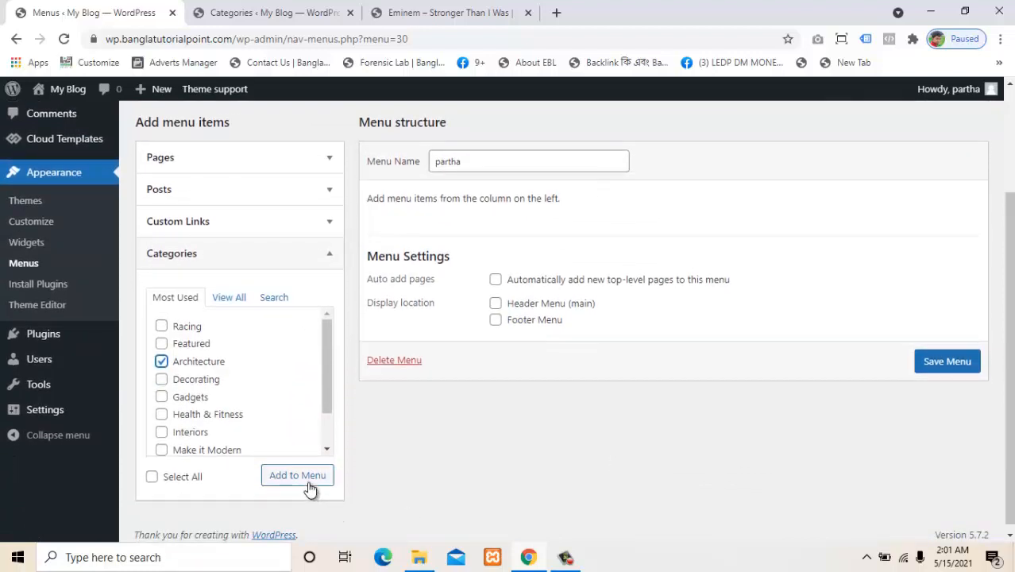
{"action": "left_click", "coordinate": [309, 482]}
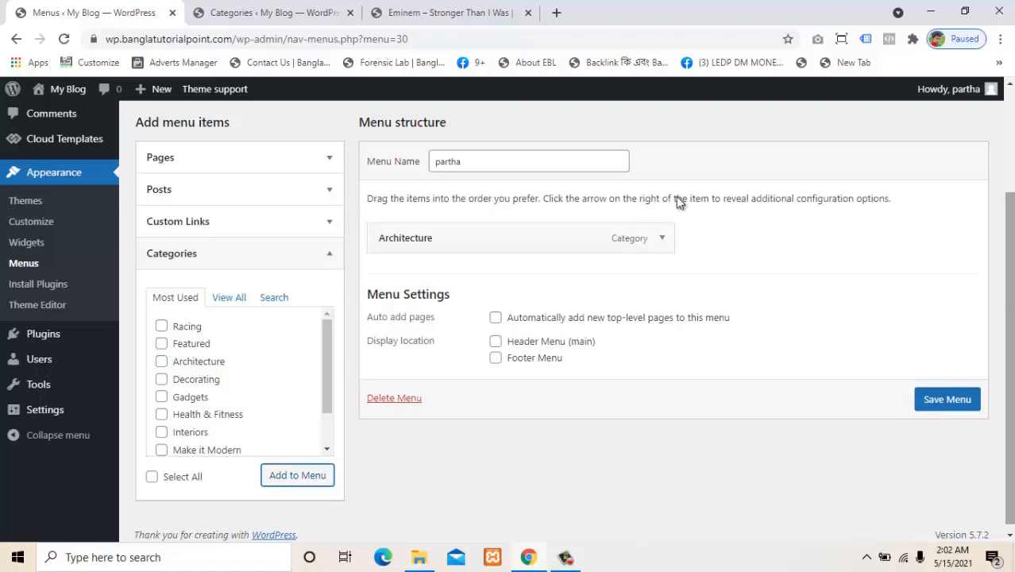
Add the Design and Fashion categories from the full category list to the menu, below Architecture
{"action": "left_click", "coordinate": [262, 11]}
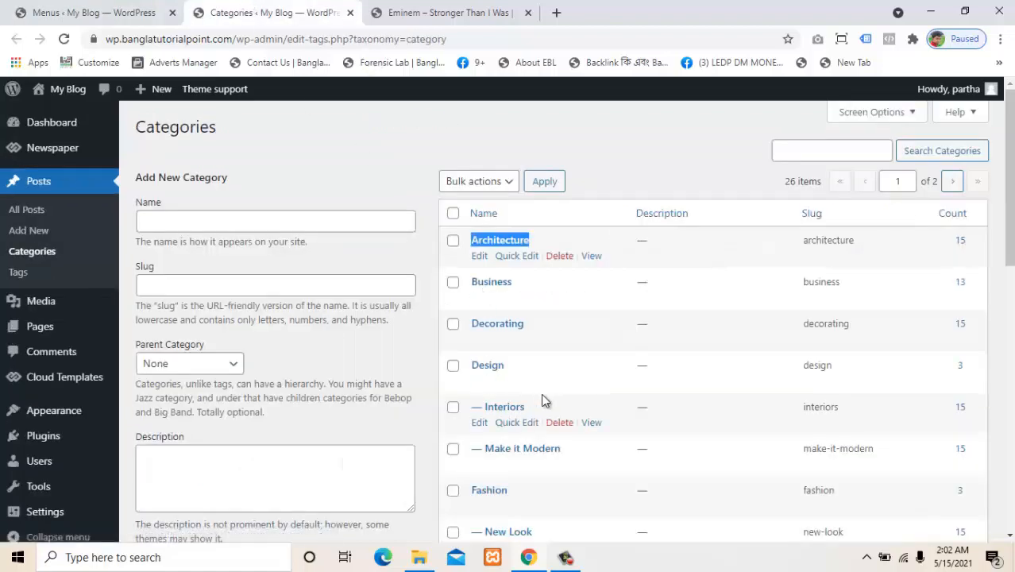
{"action": "left_click", "coordinate": [117, 12]}
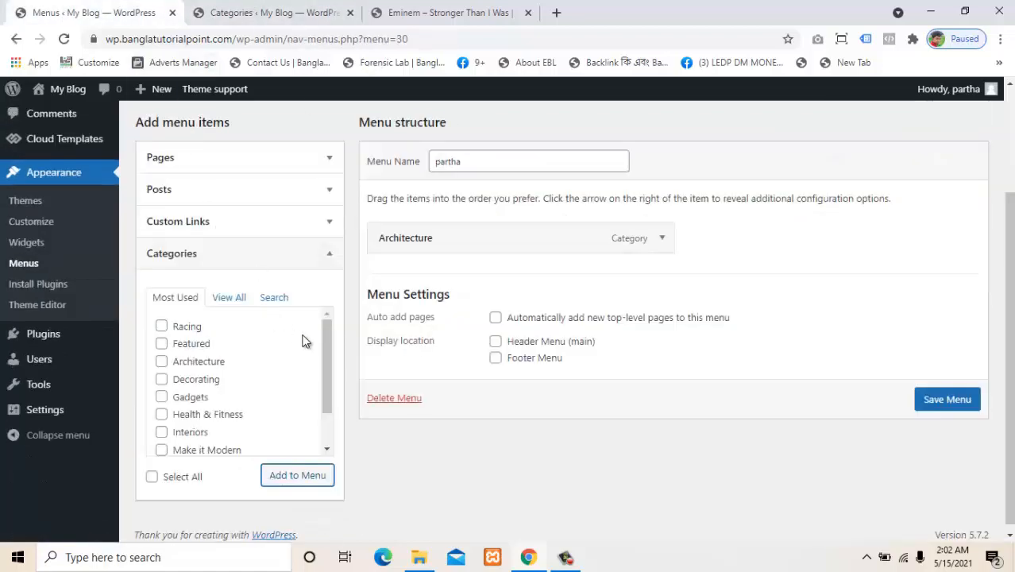
{"action": "left_click", "coordinate": [323, 384]}
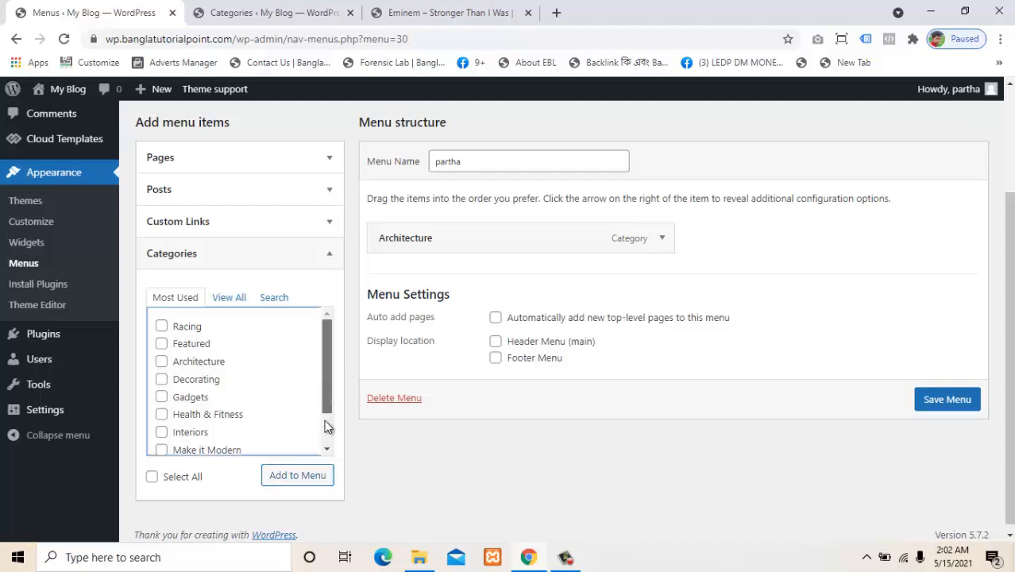
{"action": "left_click_drag", "start_coordinate": [333, 393], "coordinate": [326, 440]}
{"action": "left_click_drag", "start_coordinate": [323, 392], "coordinate": [237, 302]}
{"action": "left_click", "coordinate": [237, 303]}
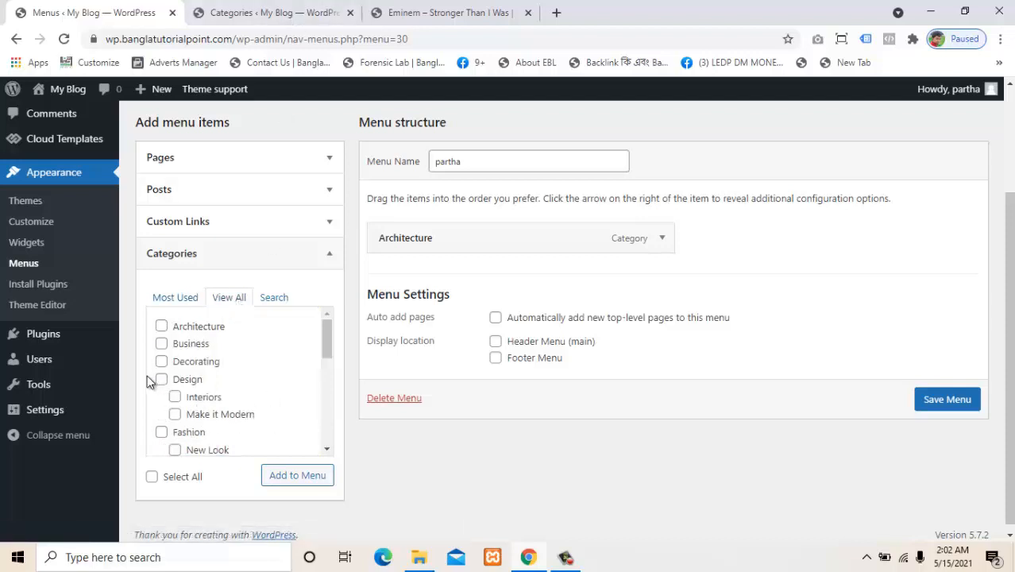
{"action": "left_click", "coordinate": [161, 379]}
{"action": "left_click", "coordinate": [283, 474]}
{"action": "left_click", "coordinate": [324, 337]}
{"action": "left_click", "coordinate": [169, 433]}
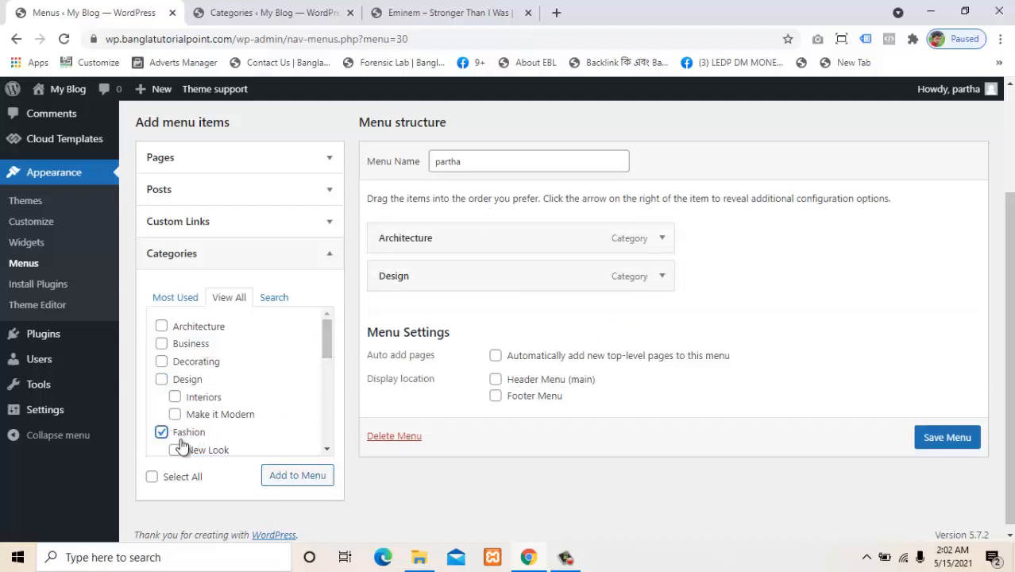
{"action": "left_click", "coordinate": [295, 481]}
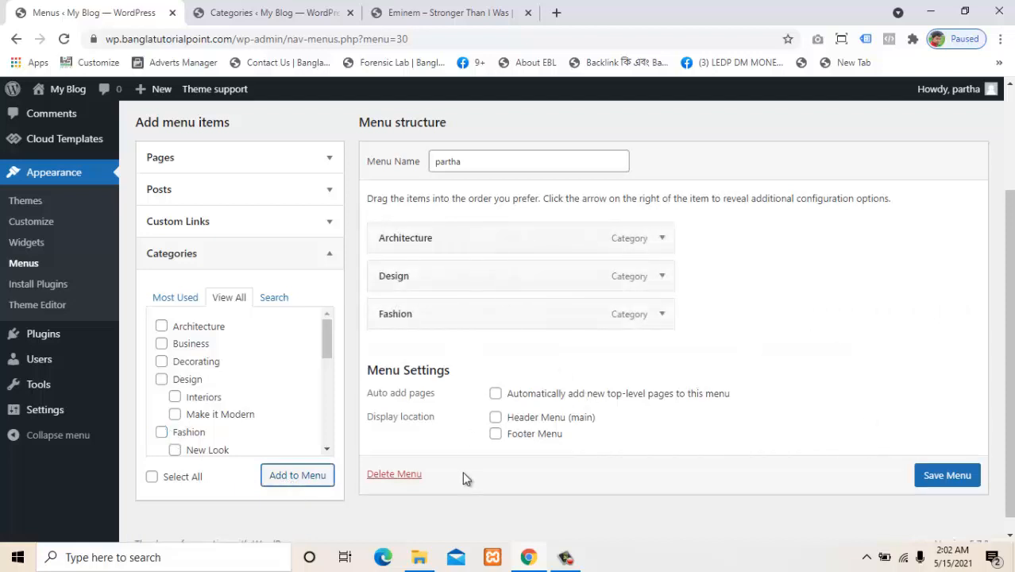
Assign the menu to the Header Menu (main) location, save it and return to the article page
{"action": "left_click", "coordinate": [544, 416]}
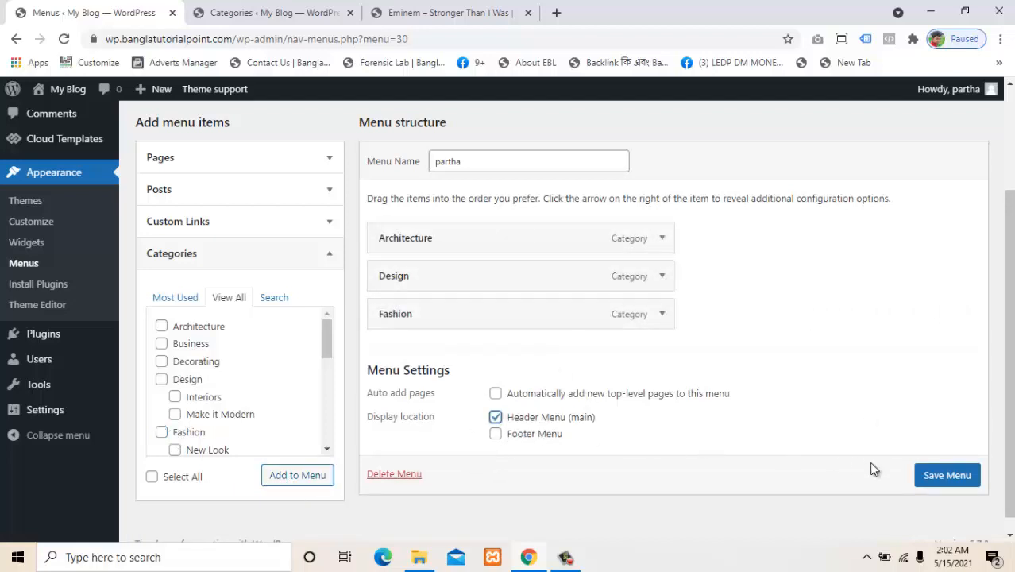
{"action": "left_click", "coordinate": [933, 475]}
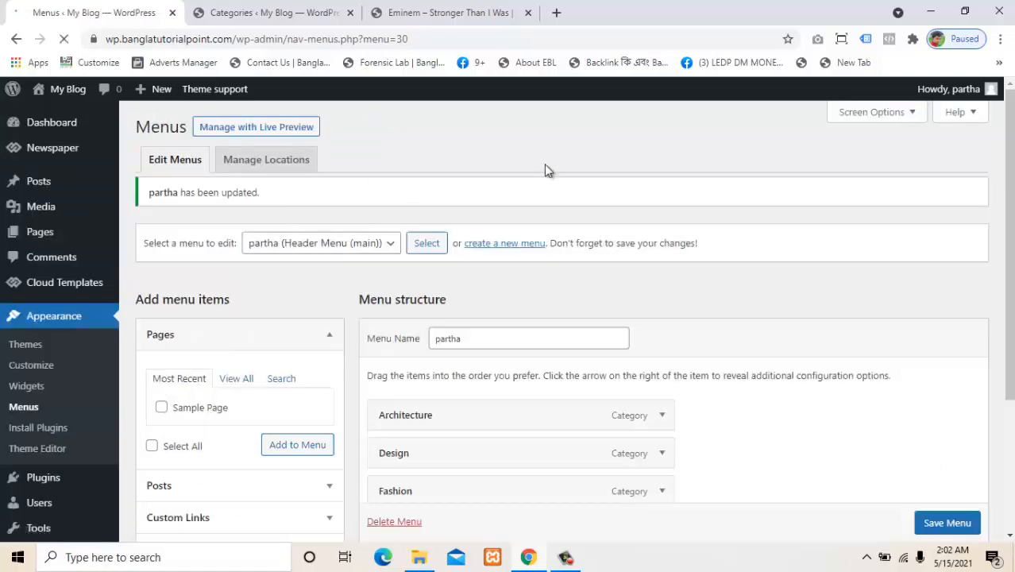
{"action": "left_click", "coordinate": [444, 12]}
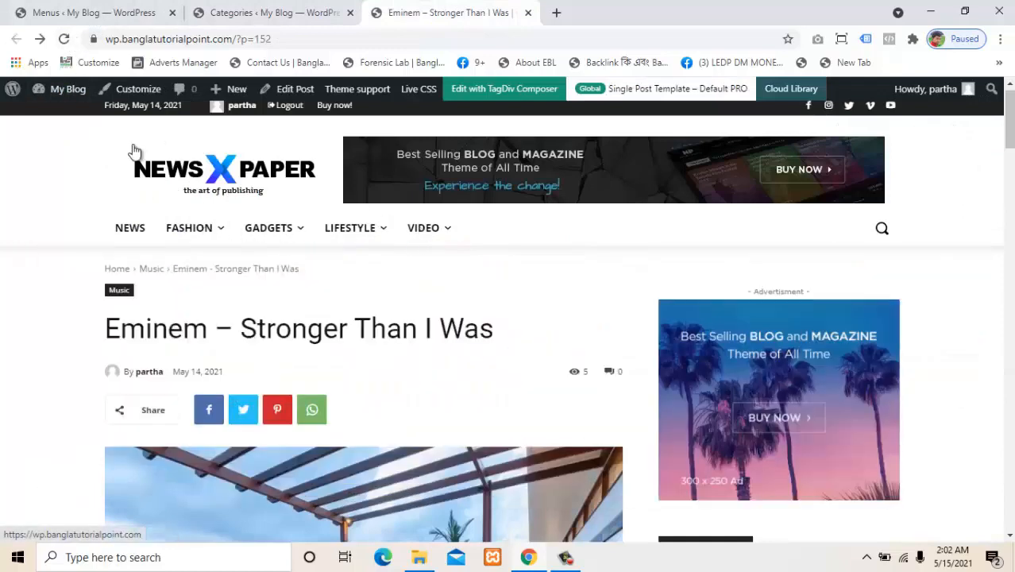
Reload the article page to check its navigation, and save the new category menu again on the Menus page
{"action": "left_click", "coordinate": [65, 40]}
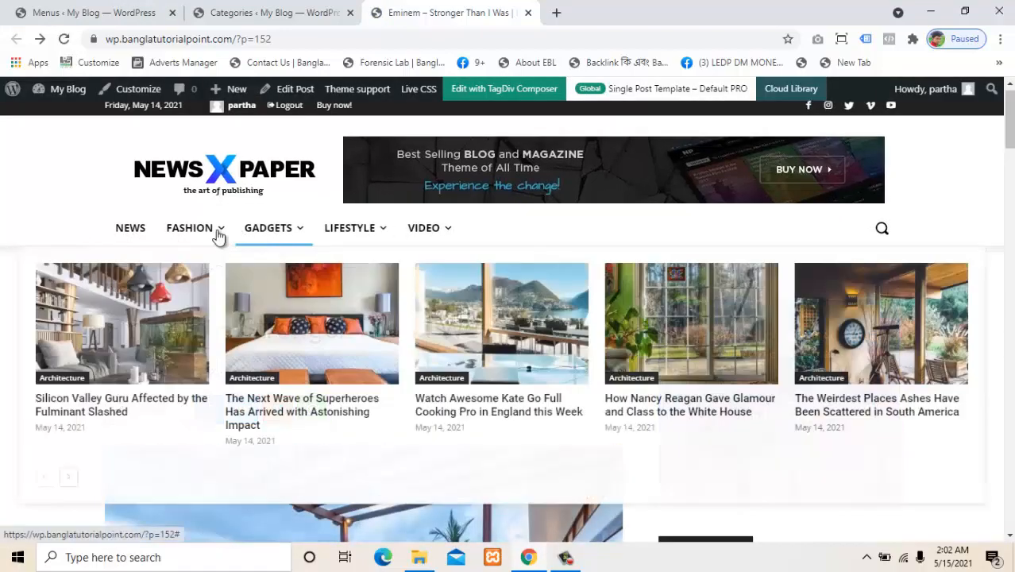
{"action": "mouse_move", "coordinate": [199, 235]}
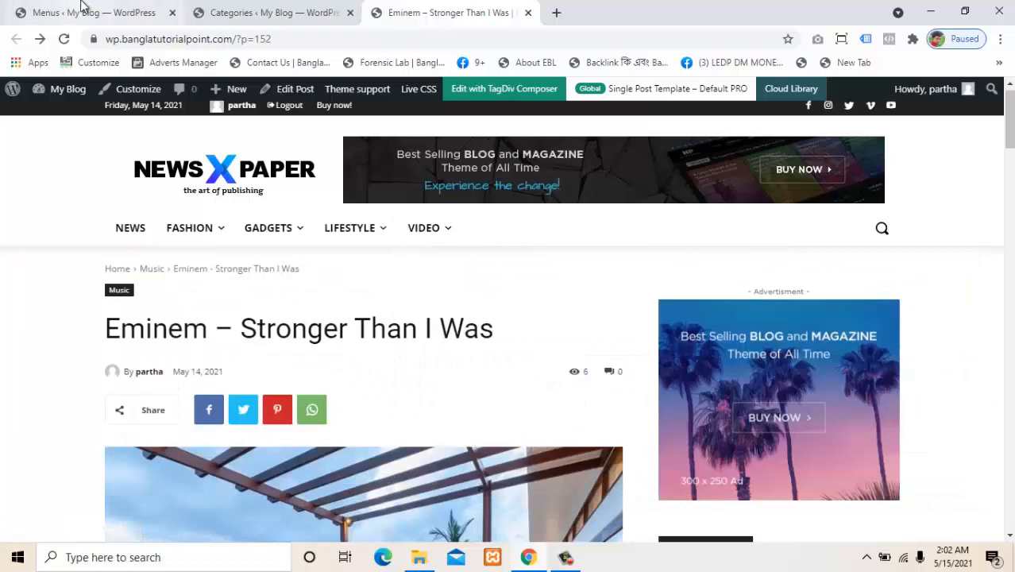
{"action": "left_click", "coordinate": [80, 7]}
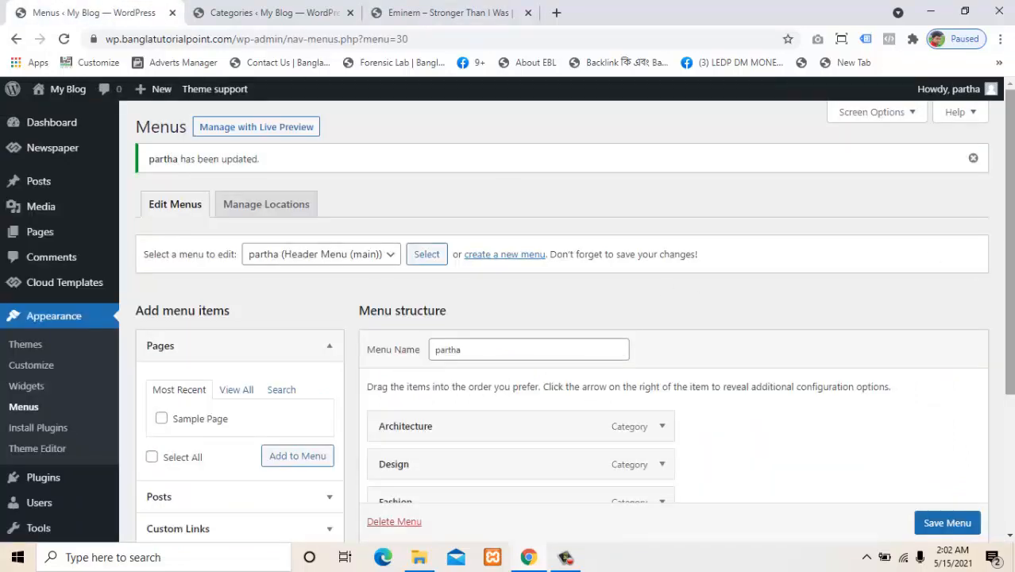
{"action": "scroll", "coordinate": [1001, 412], "scroll_direction": "down", "scroll_amount": 3}
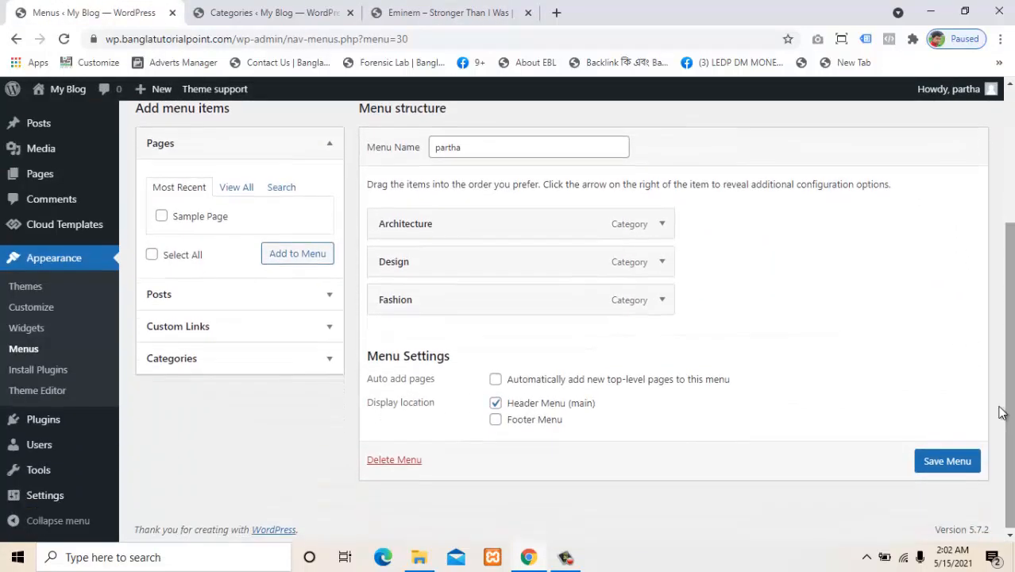
{"action": "left_click", "coordinate": [940, 461]}
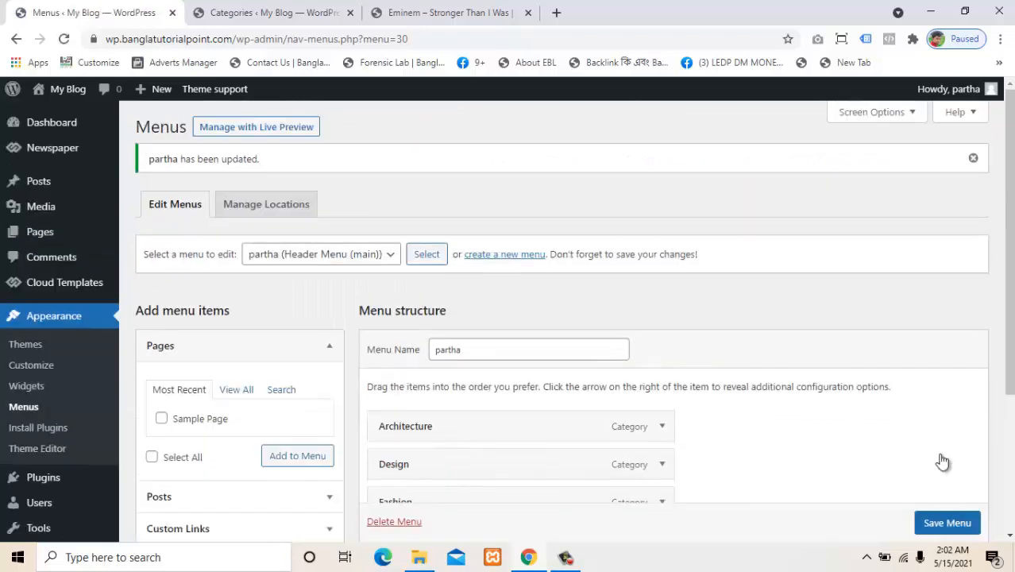
Replace the article page with the site's home page, wp.banglatutorialpoint.com, and check its header navigation
{"action": "left_click", "coordinate": [444, 13]}
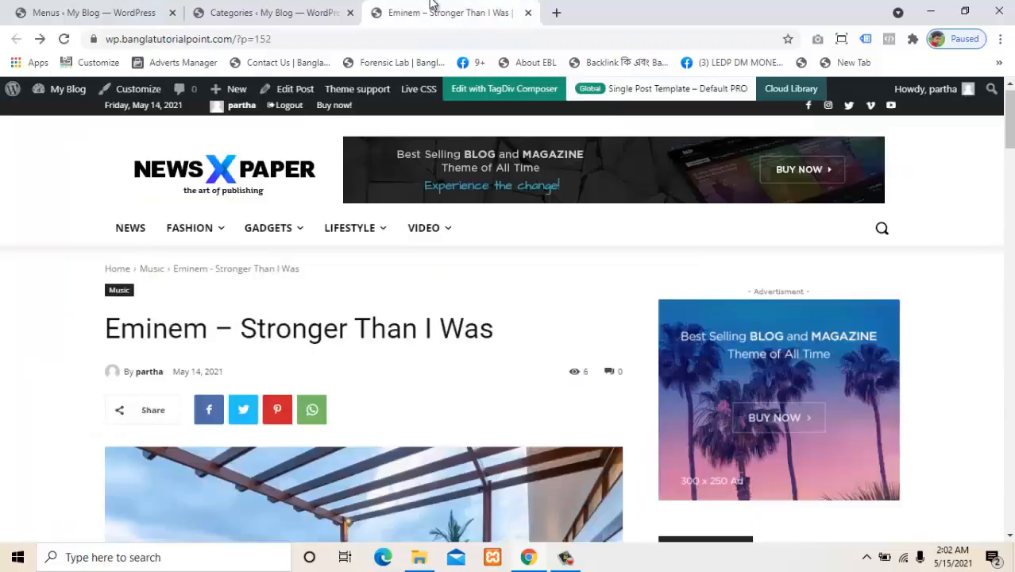
{"action": "left_click", "coordinate": [247, 40]}
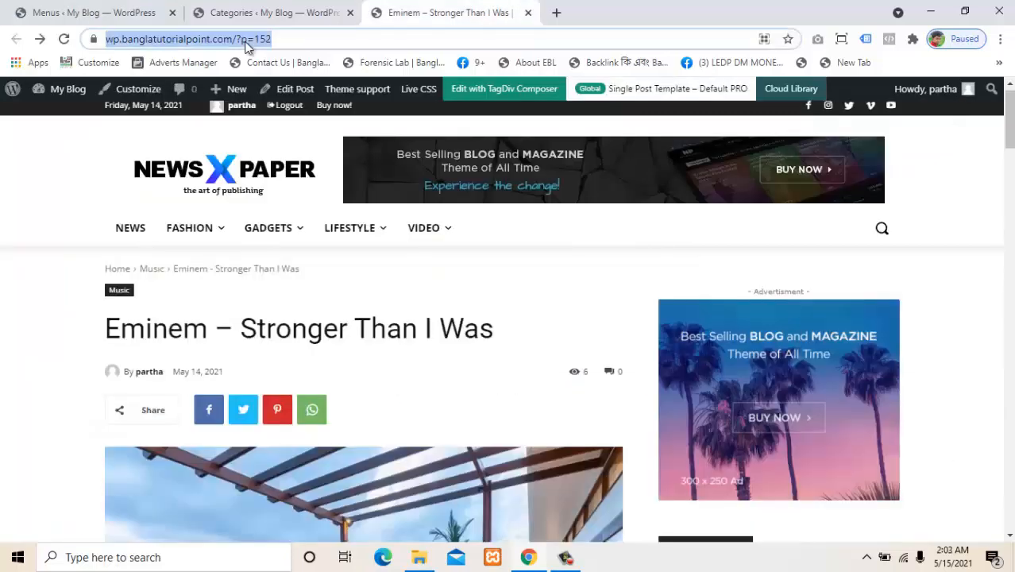
{"action": "type", "text": "wp"}
{"action": "key", "text": "Return"}
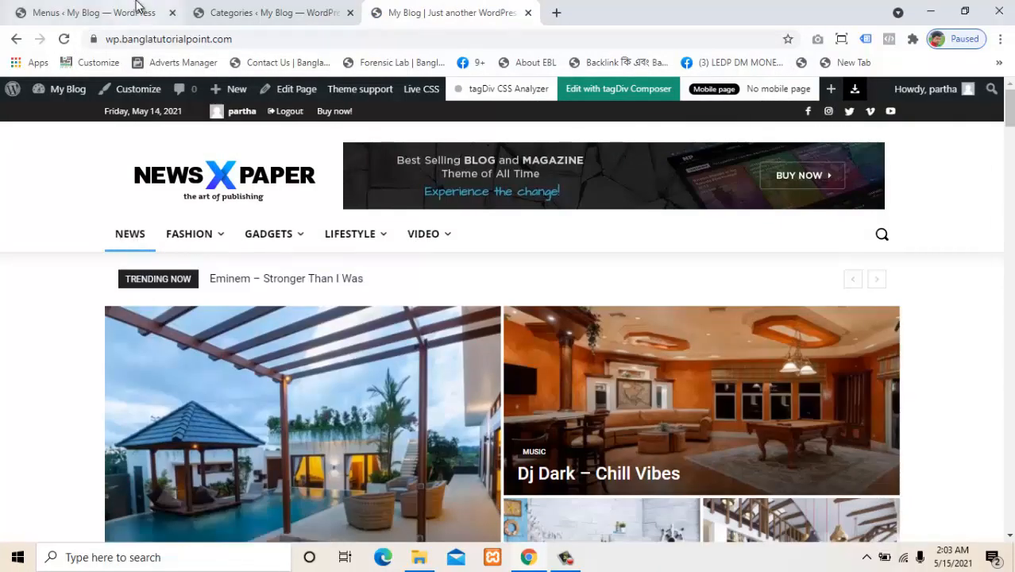
Save the category menu once more with Header Menu (main) as its display location
{"action": "left_click", "coordinate": [127, 11]}
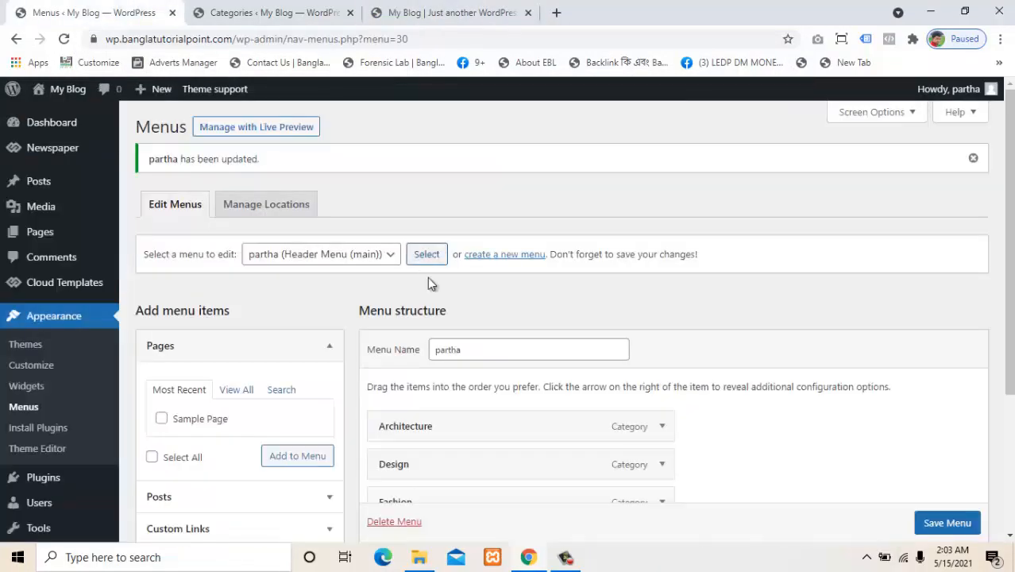
{"action": "left_click_drag", "start_coordinate": [1009, 230], "coordinate": [1010, 335]}
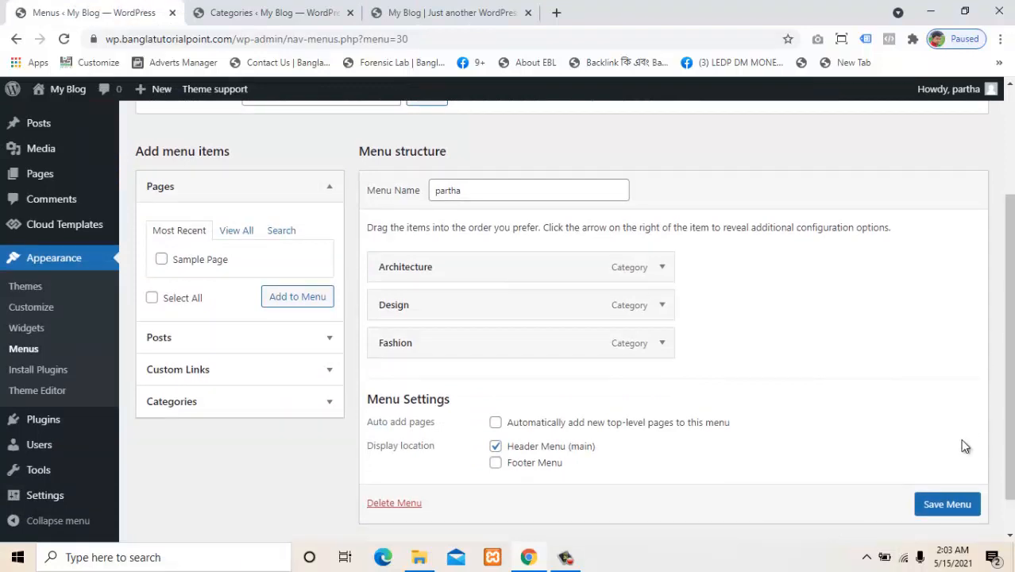
{"action": "left_click", "coordinate": [946, 504]}
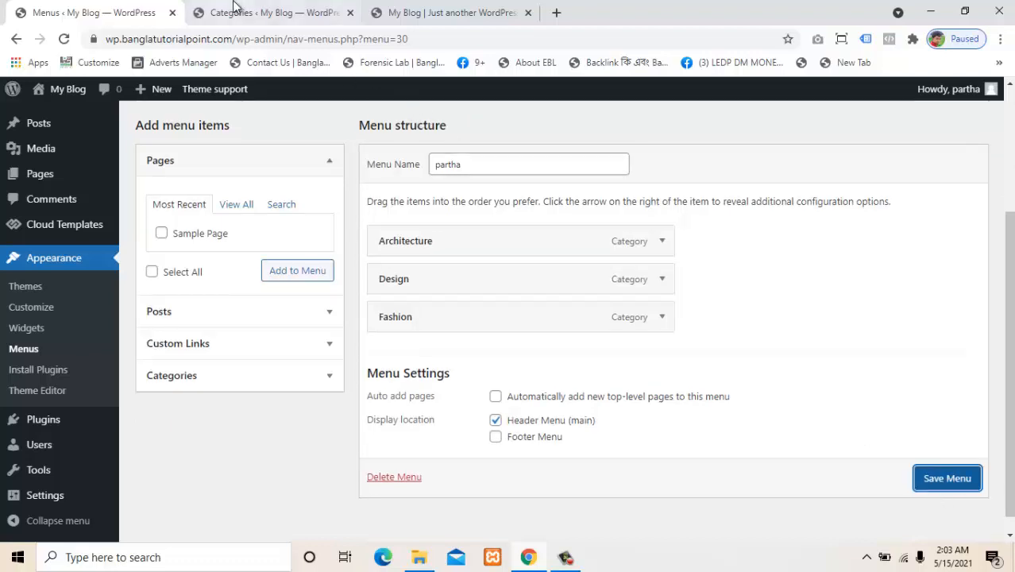
Visit the site's home page in a new tab to check the header navigation, and return to the Menus page
{"action": "mouse_move", "coordinate": [57, 88]}
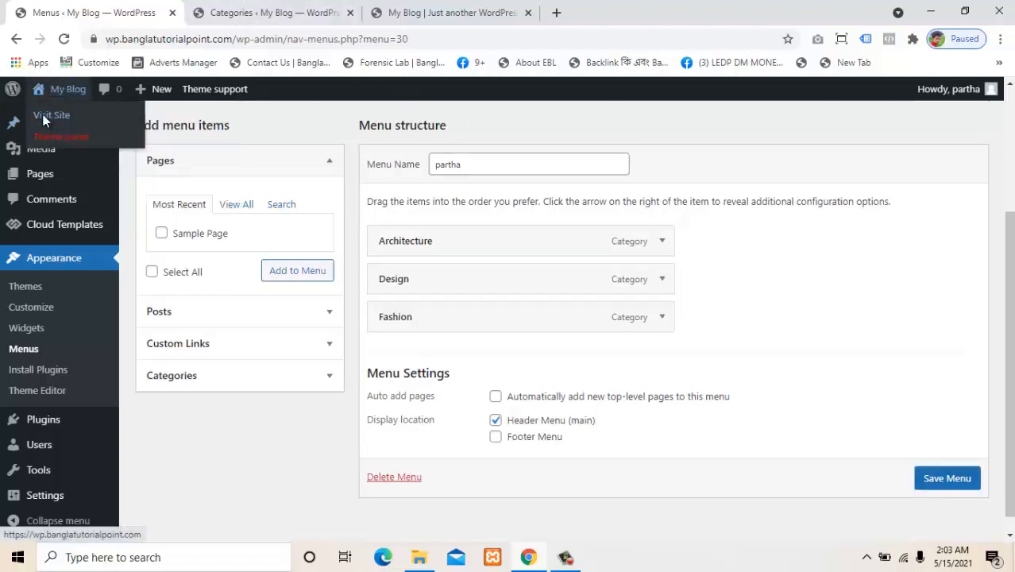
{"action": "right_click", "coordinate": [45, 123]}
{"action": "left_click", "coordinate": [71, 127]}
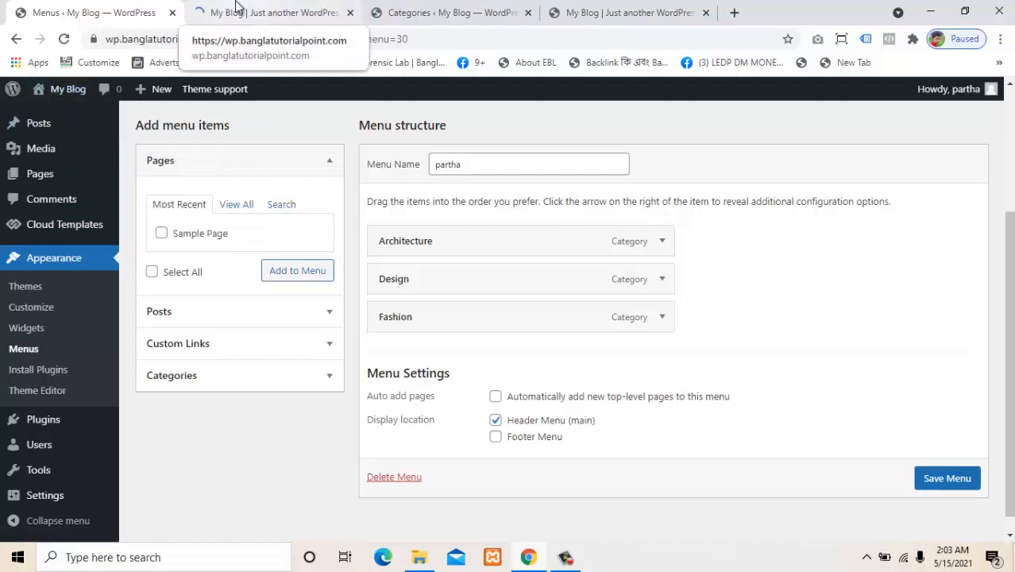
{"action": "left_click", "coordinate": [237, 8]}
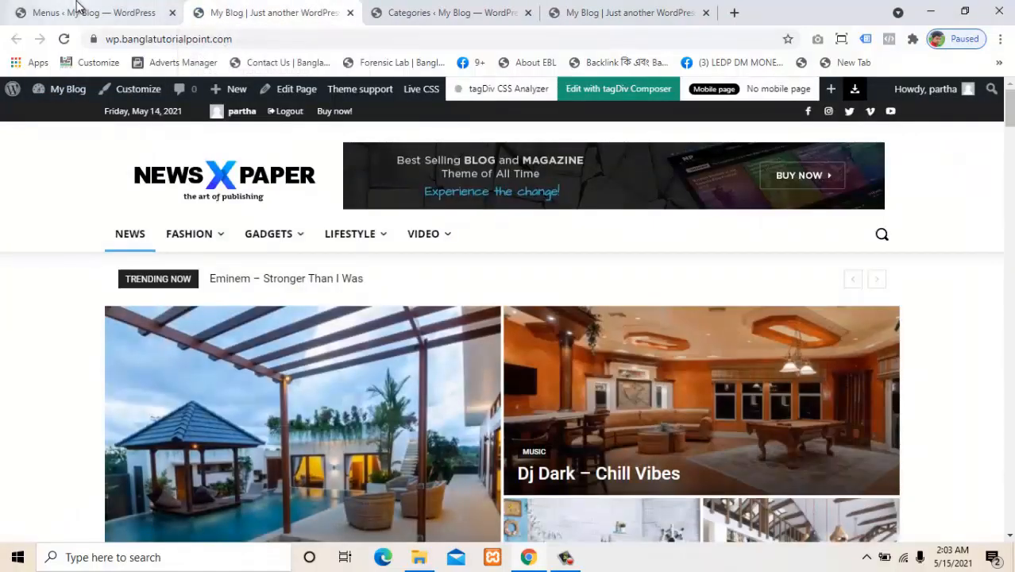
{"action": "left_click", "coordinate": [78, 8]}
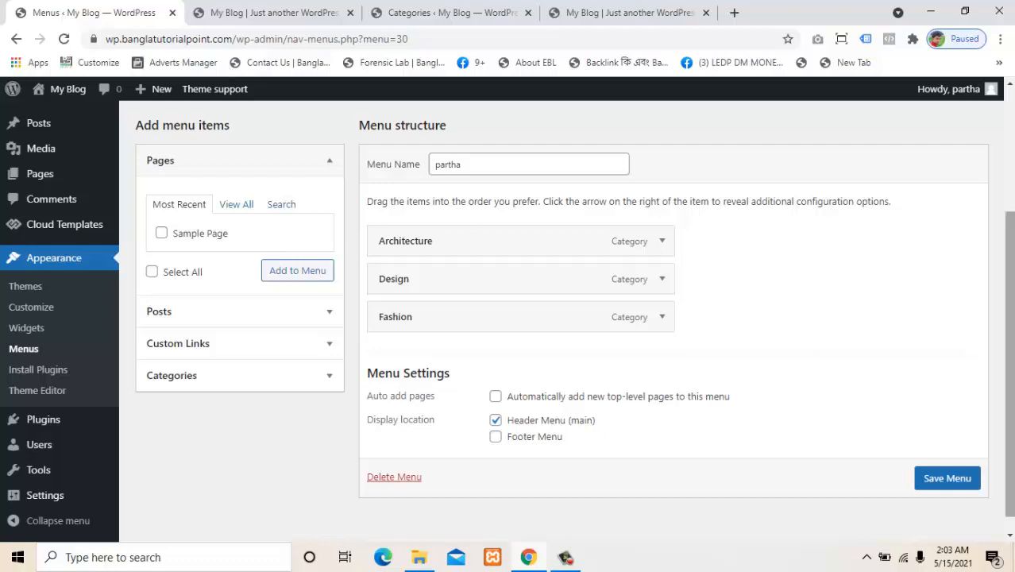
{"action": "left_click_drag", "start_coordinate": [1006, 319], "coordinate": [990, 306]}
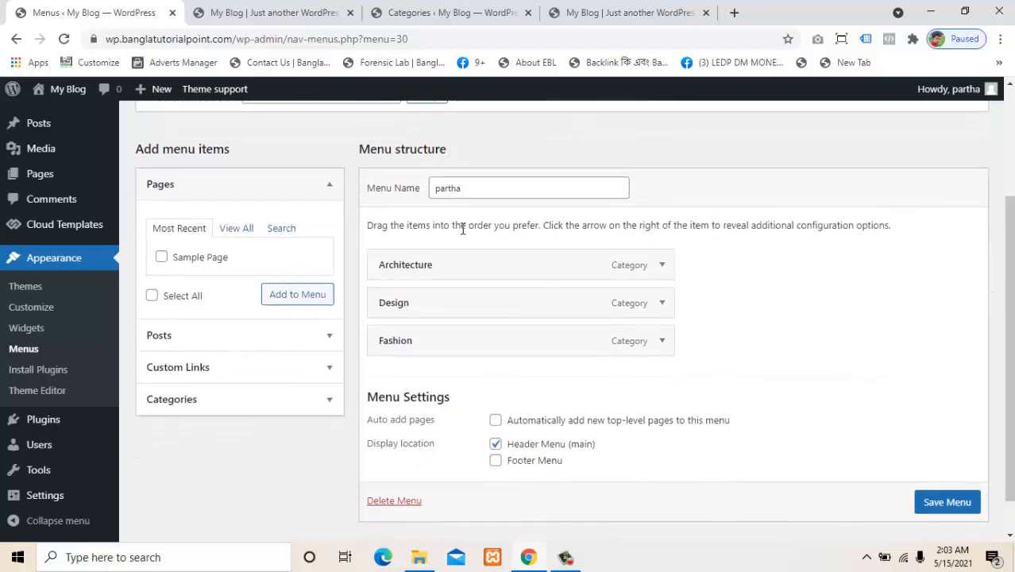
{"action": "left_click_drag", "start_coordinate": [462, 229], "coordinate": [560, 227]}
{"action": "left_click", "coordinate": [591, 227]}
{"action": "left_click_drag", "start_coordinate": [623, 227], "coordinate": [714, 227]}
{"action": "left_click", "coordinate": [944, 252]}
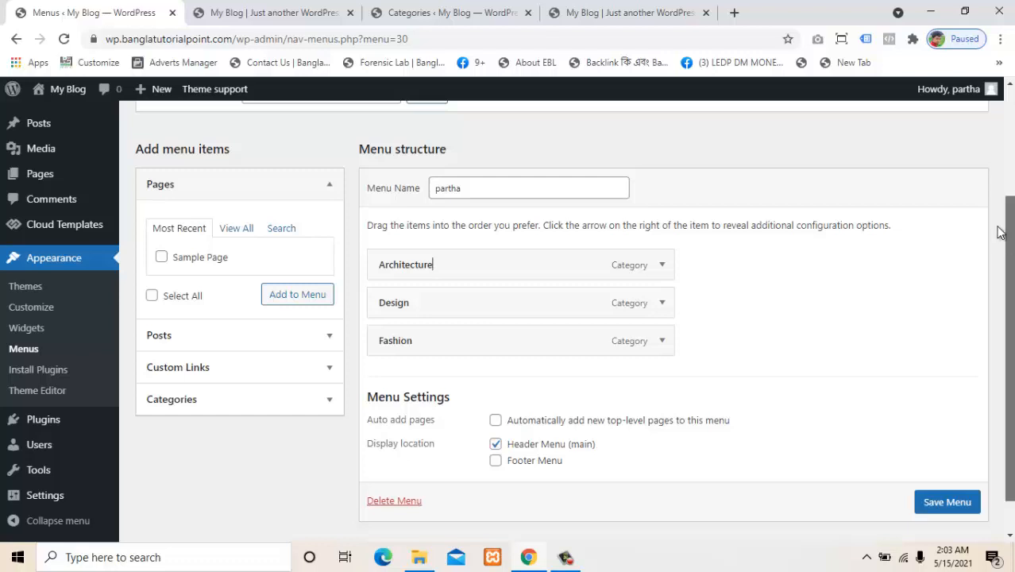
Load td-demo-header-menu for editing and compare its items with the home page's navigation
{"action": "scroll", "coordinate": [1003, 230], "scroll_direction": "up", "scroll_amount": 2}
{"action": "left_click", "coordinate": [385, 205]}
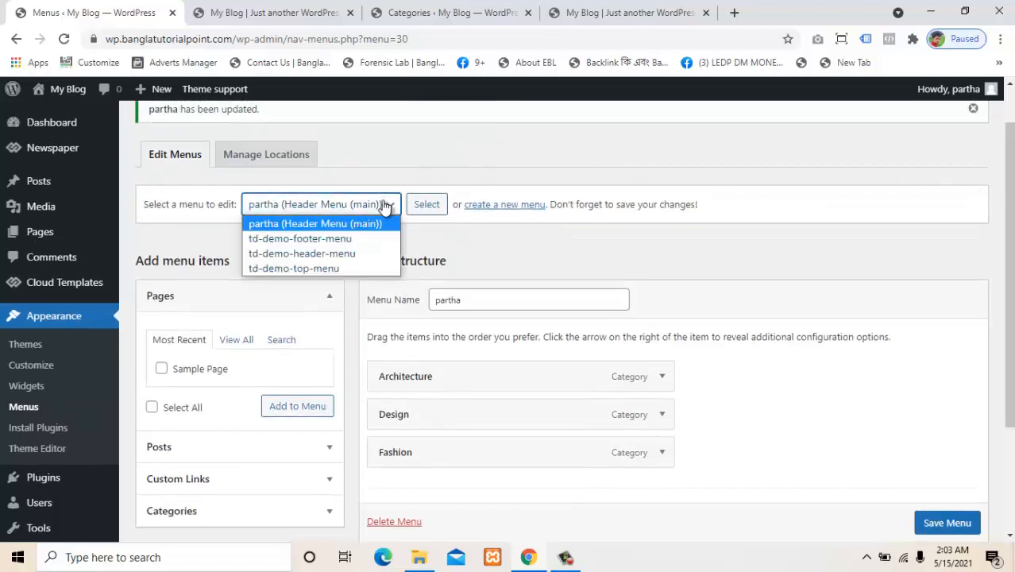
{"action": "left_click", "coordinate": [319, 253]}
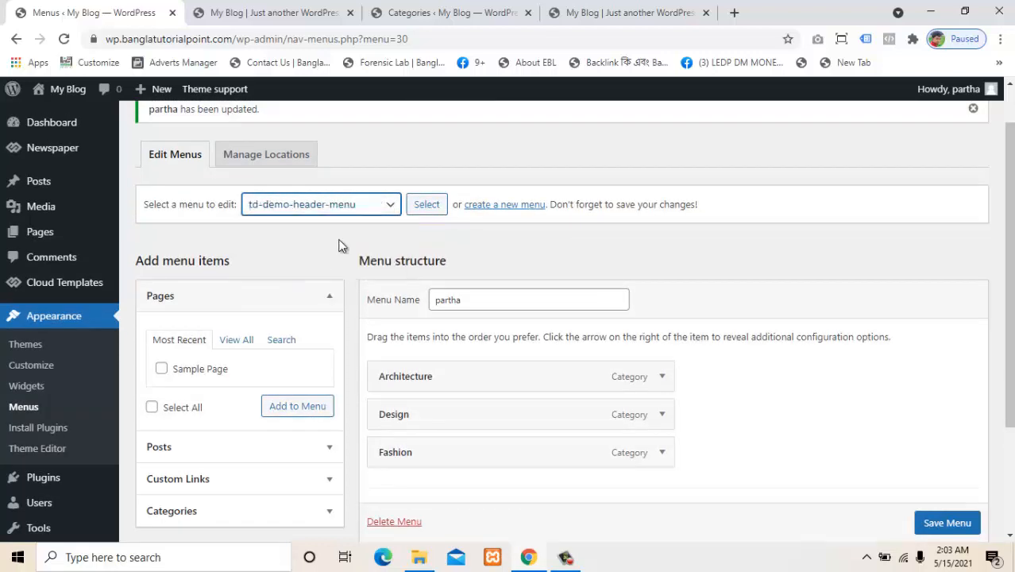
{"action": "left_click", "coordinate": [425, 206]}
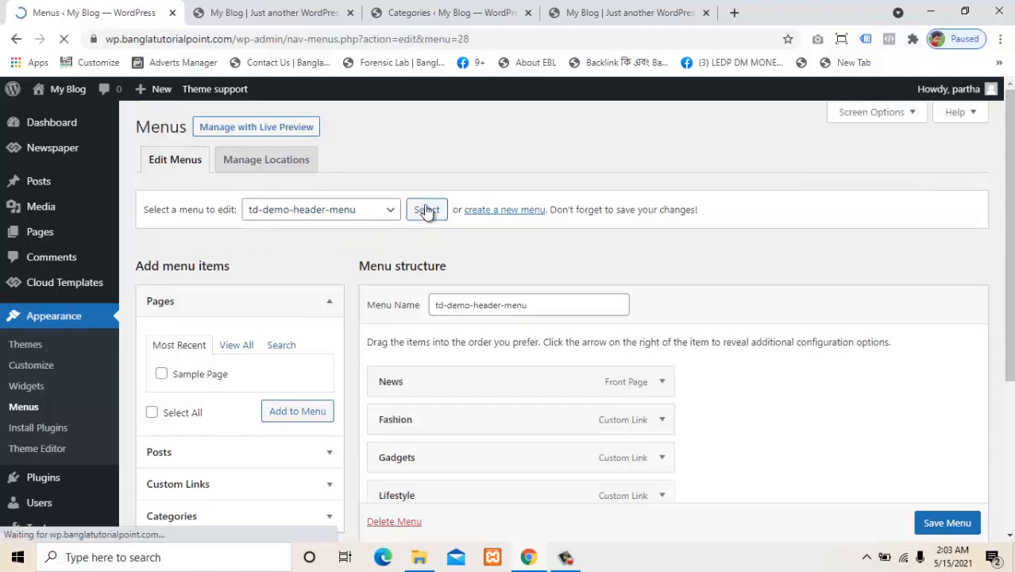
{"action": "left_click_drag", "start_coordinate": [1006, 336], "coordinate": [1006, 442]}
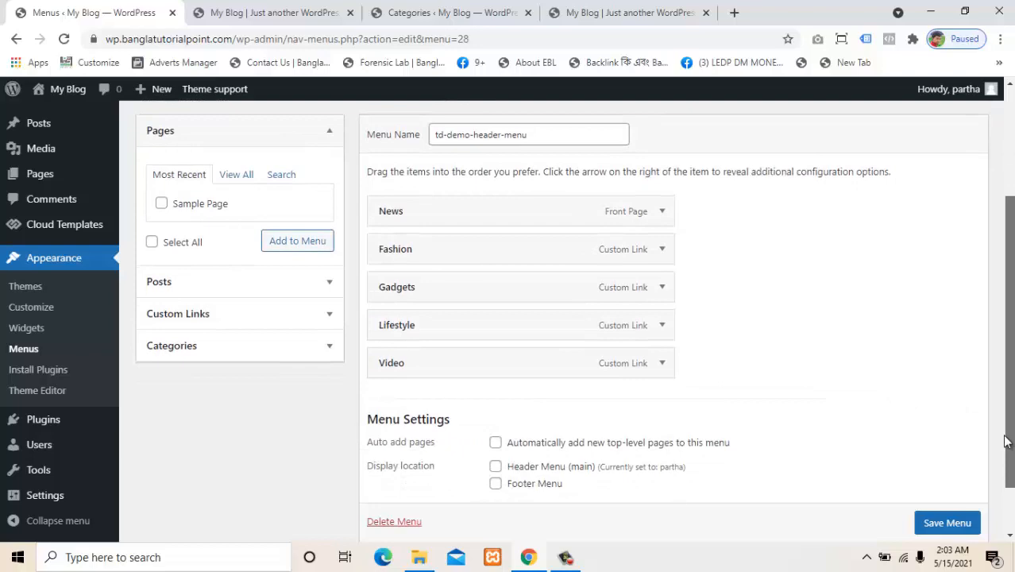
{"action": "left_click", "coordinate": [253, 8]}
{"action": "left_click", "coordinate": [75, 9]}
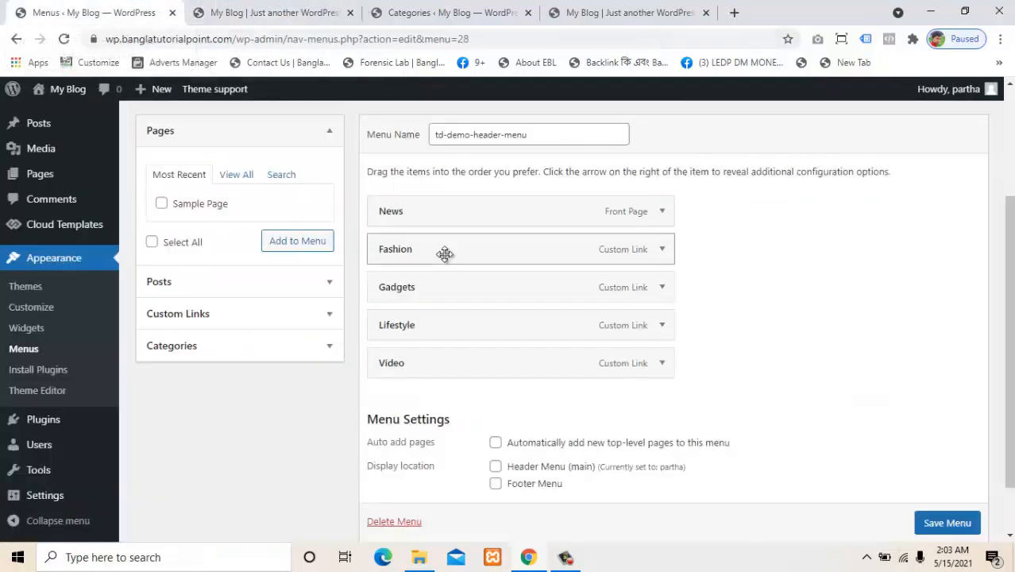
Remove the News item from td-demo-header-menu and save the menu
{"action": "left_click", "coordinate": [665, 219]}
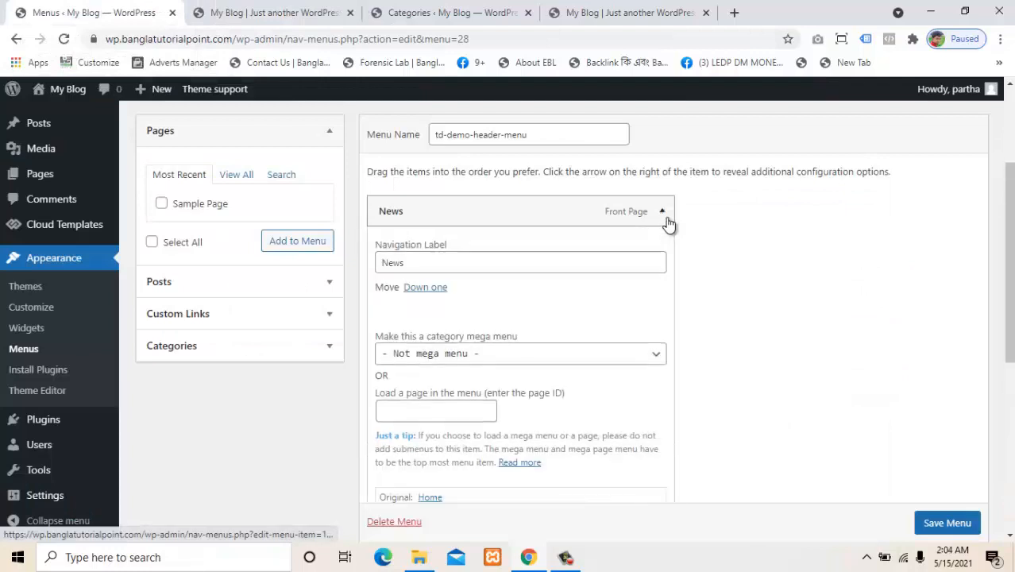
{"action": "scroll", "coordinate": [775, 361], "scroll_direction": "down", "scroll_amount": 3}
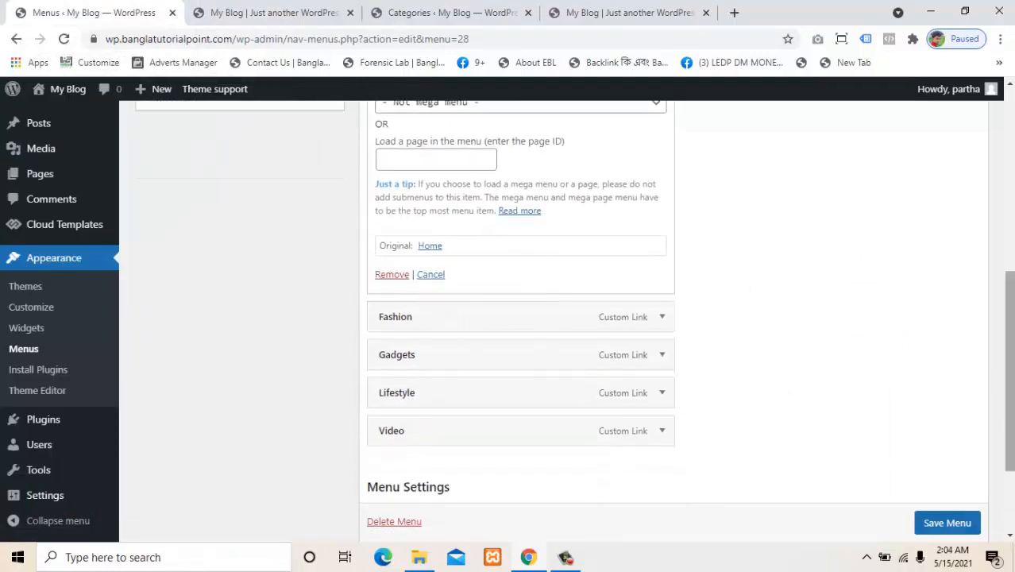
{"action": "scroll", "coordinate": [1002, 218], "scroll_direction": "up", "scroll_amount": 2}
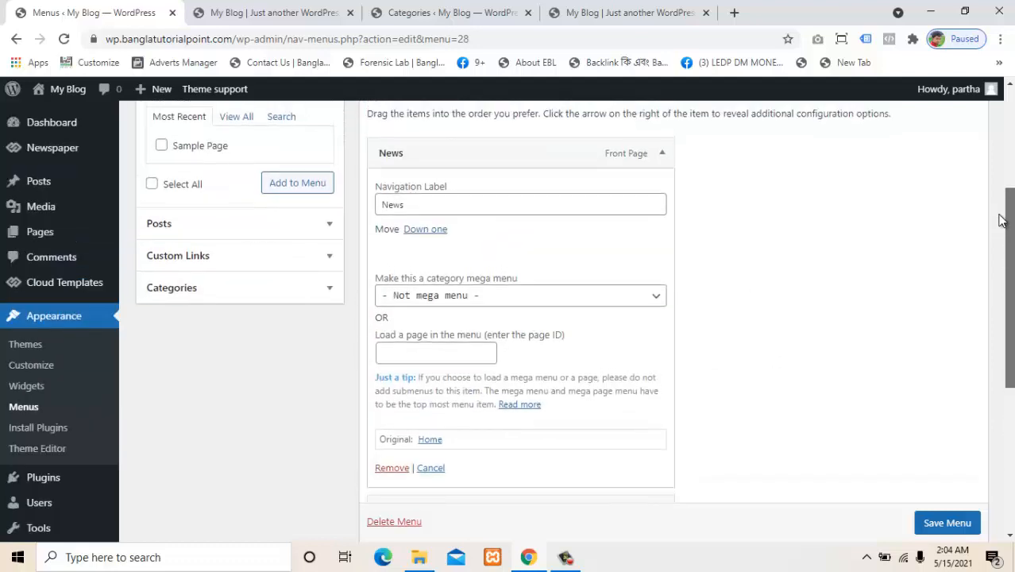
{"action": "scroll", "coordinate": [969, 234], "scroll_direction": "up", "scroll_amount": 1}
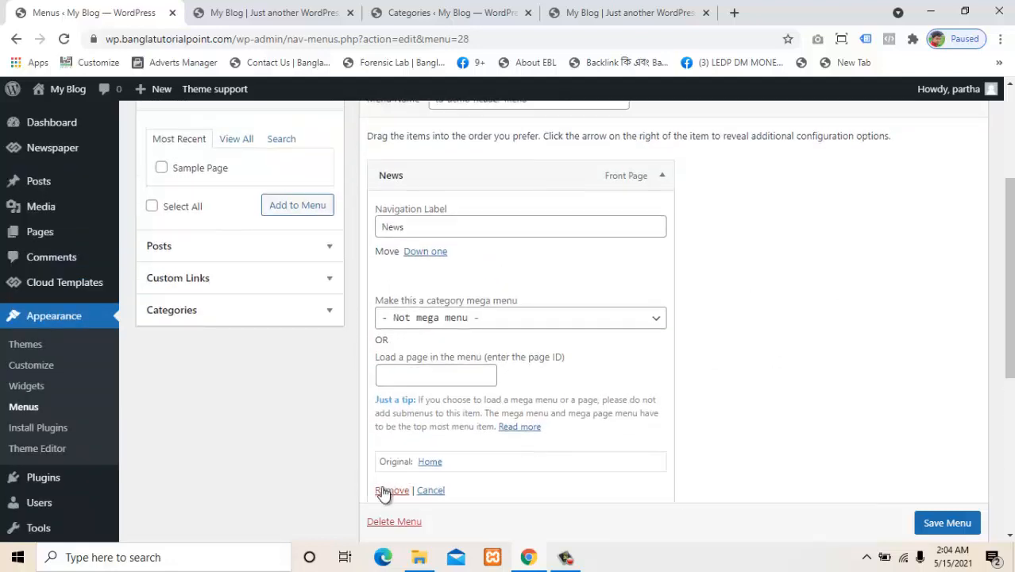
{"action": "scroll", "coordinate": [387, 500], "scroll_direction": "down", "scroll_amount": 1}
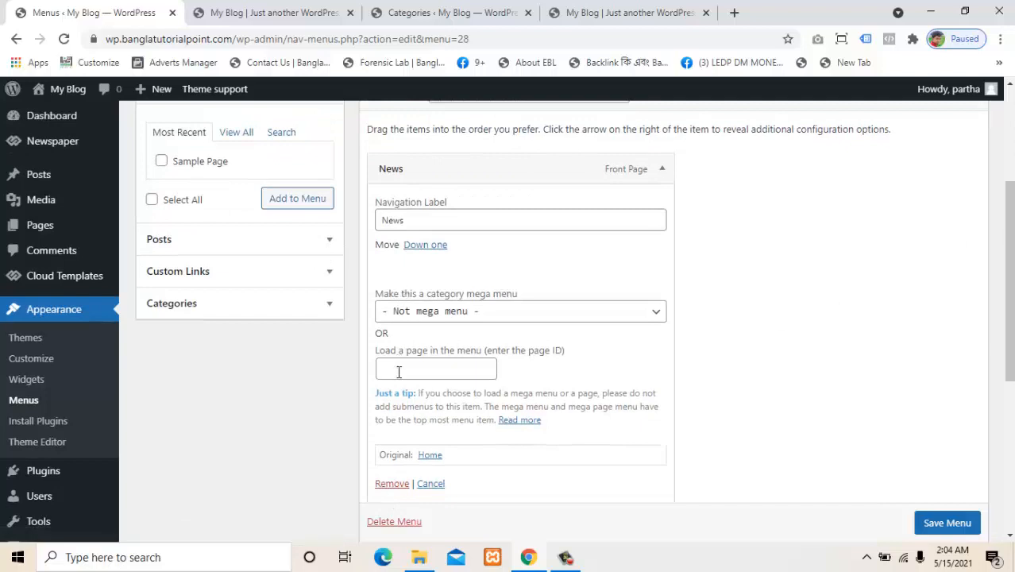
{"action": "left_click", "coordinate": [393, 483]}
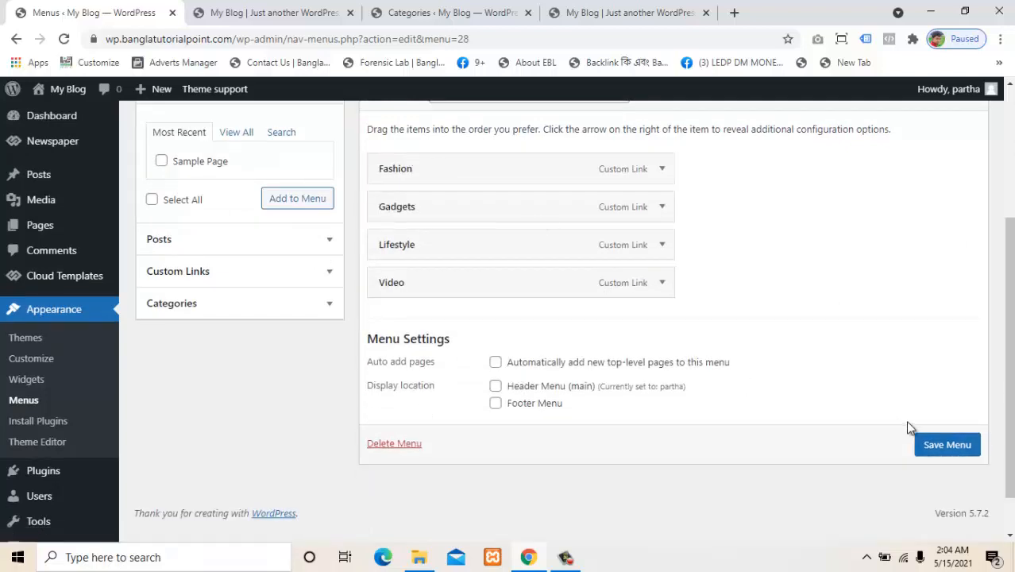
{"action": "left_click", "coordinate": [923, 445]}
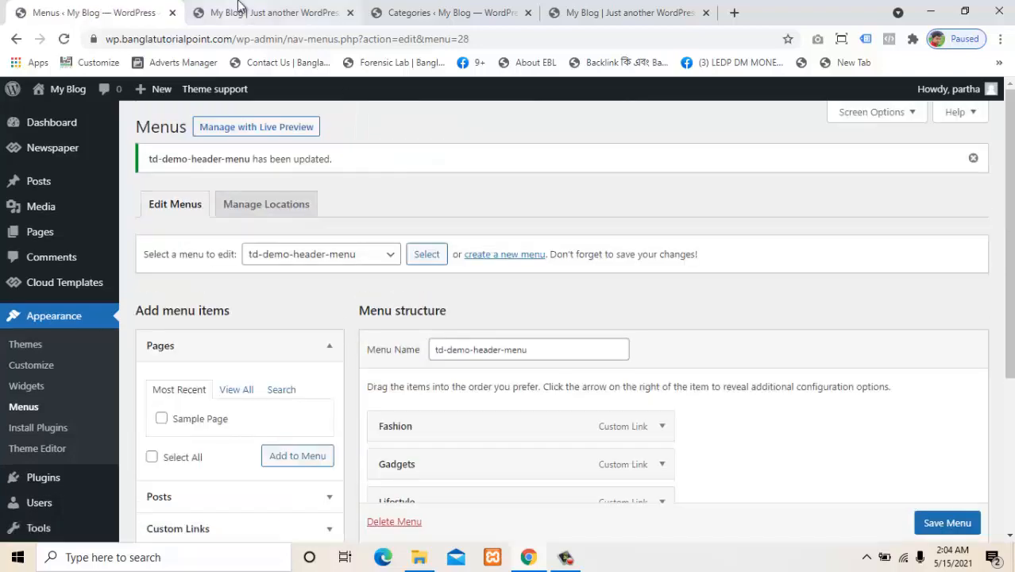
Reload the home page to check its header navigation, and return to the Menus page
{"action": "left_click", "coordinate": [246, 13]}
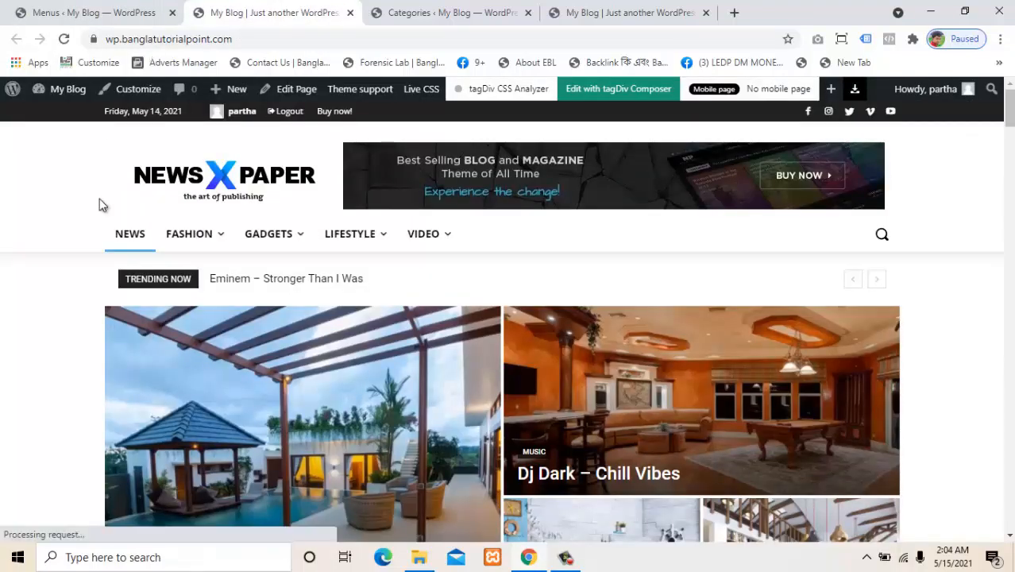
{"action": "left_click", "coordinate": [64, 40]}
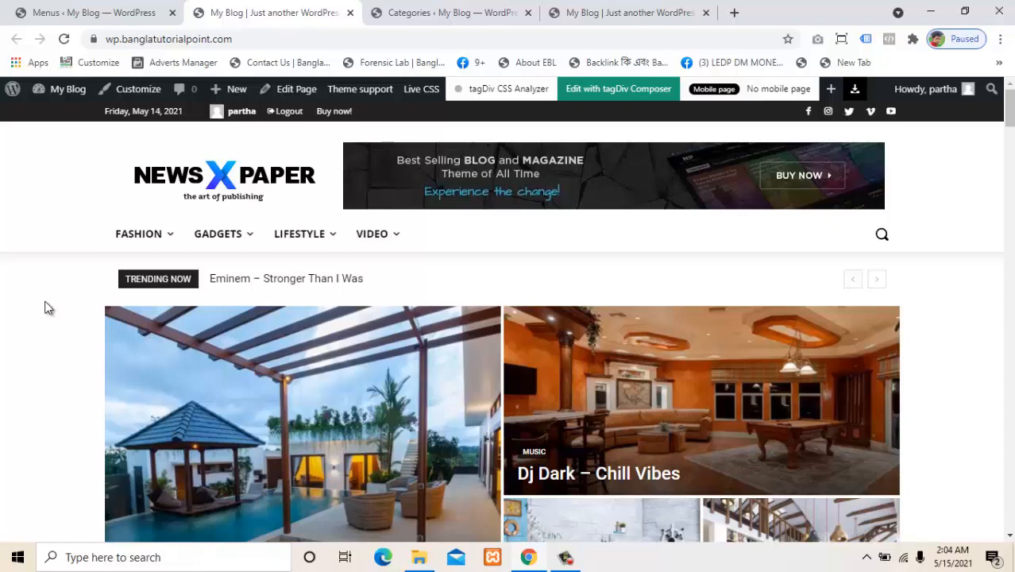
{"action": "left_click", "coordinate": [127, 12]}
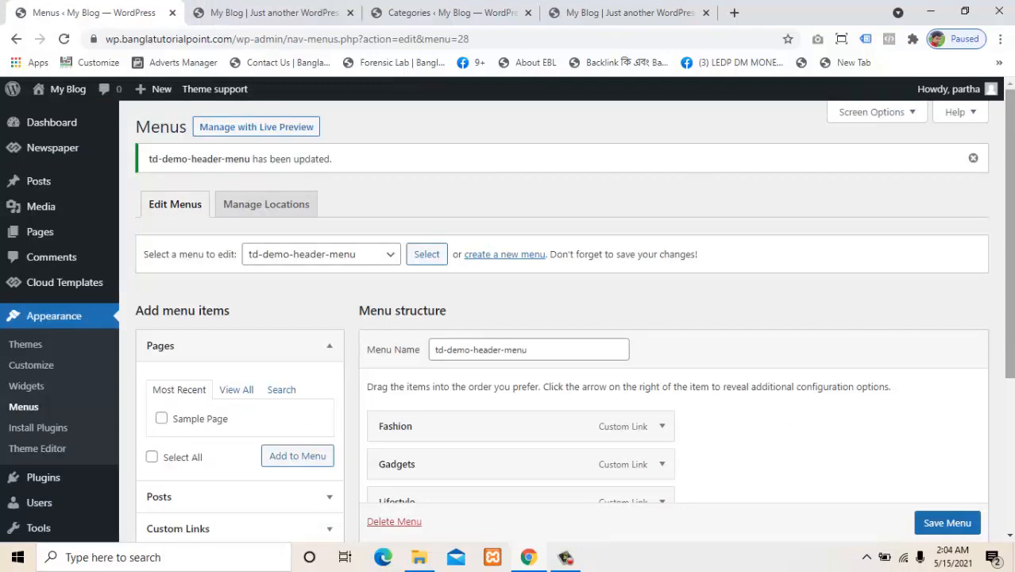
Remove the Fashion custom link from td-demo-header-menu
{"action": "scroll", "coordinate": [765, 275], "scroll_direction": "down", "scroll_amount": 2}
{"action": "left_click", "coordinate": [663, 255]}
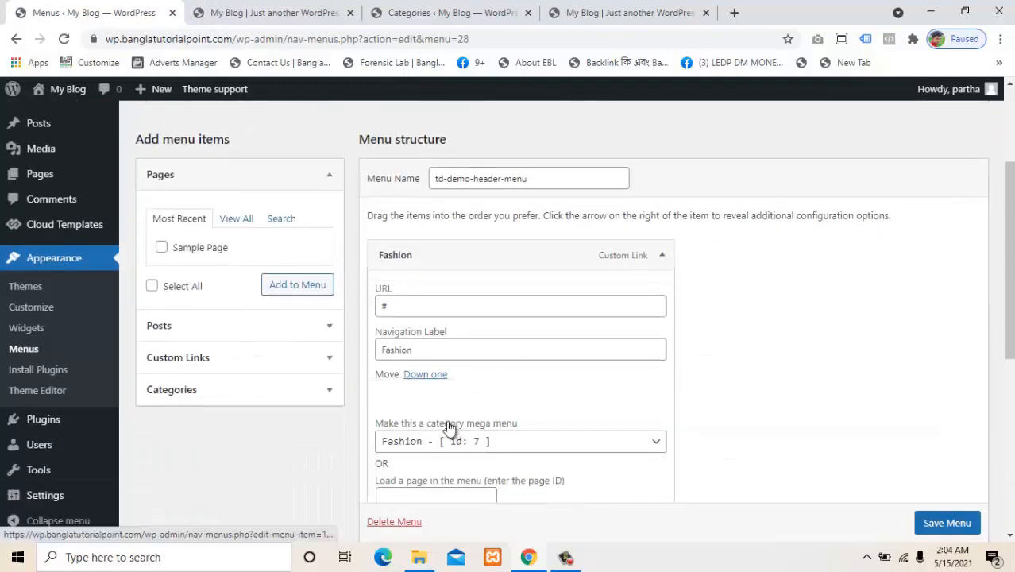
{"action": "scroll", "coordinate": [492, 496], "scroll_direction": "down", "scroll_amount": 3}
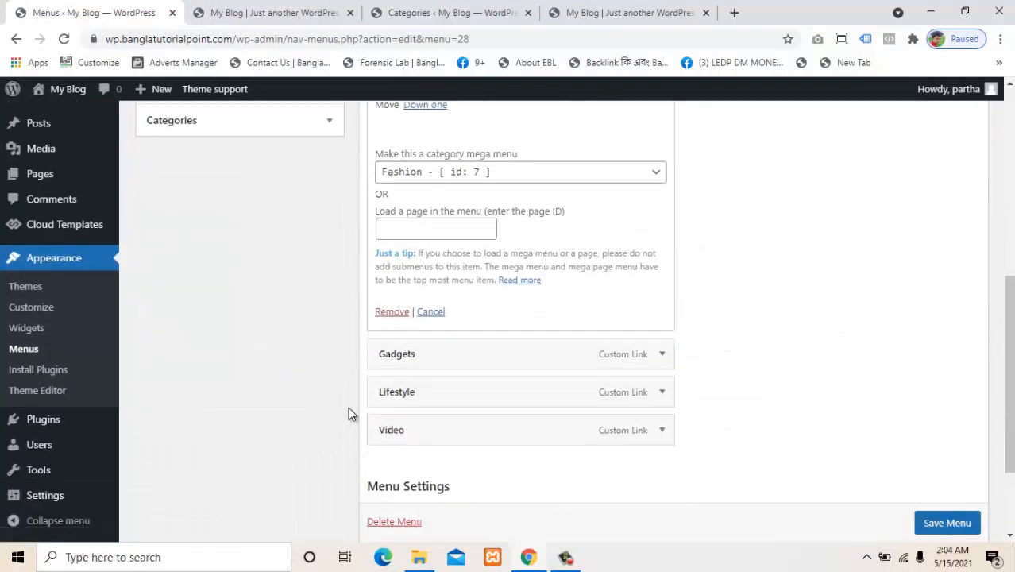
{"action": "left_click", "coordinate": [391, 314]}
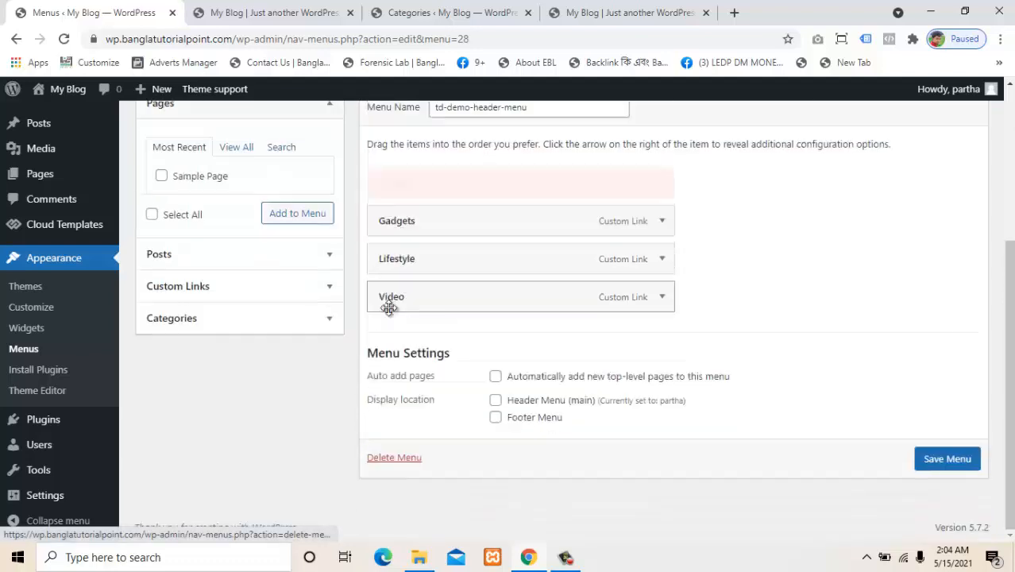
Remove the Gadgets and Lifestyle custom links from td-demo-header-menu
{"action": "left_click", "coordinate": [662, 222]}
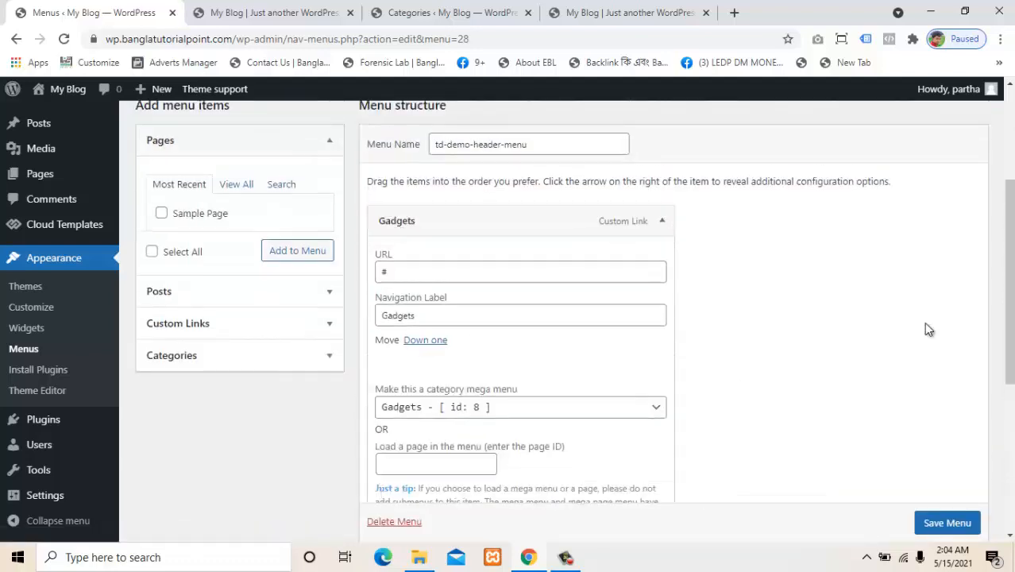
{"action": "scroll", "coordinate": [493, 397], "scroll_direction": "down", "scroll_amount": 2}
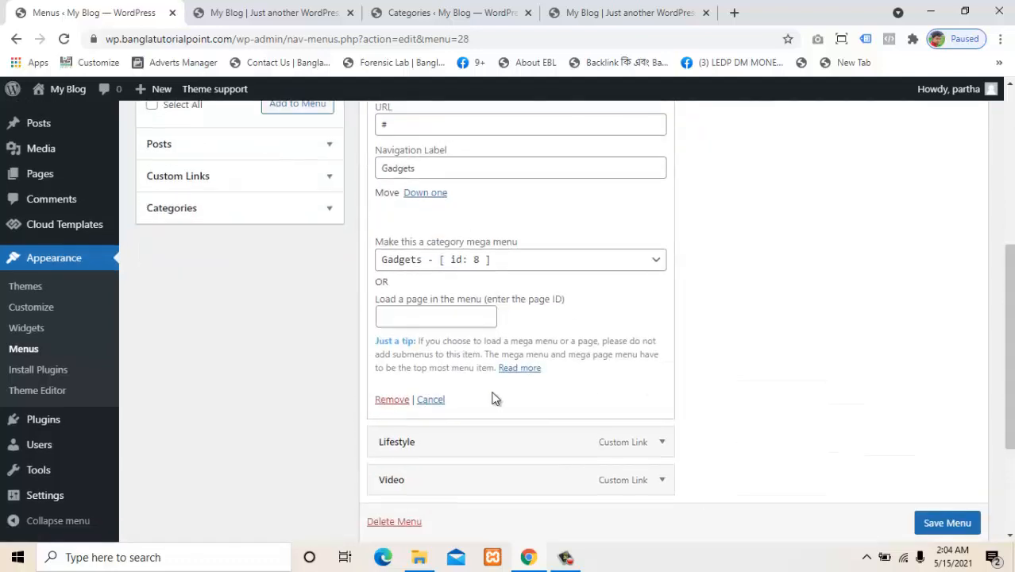
{"action": "left_click", "coordinate": [392, 400]}
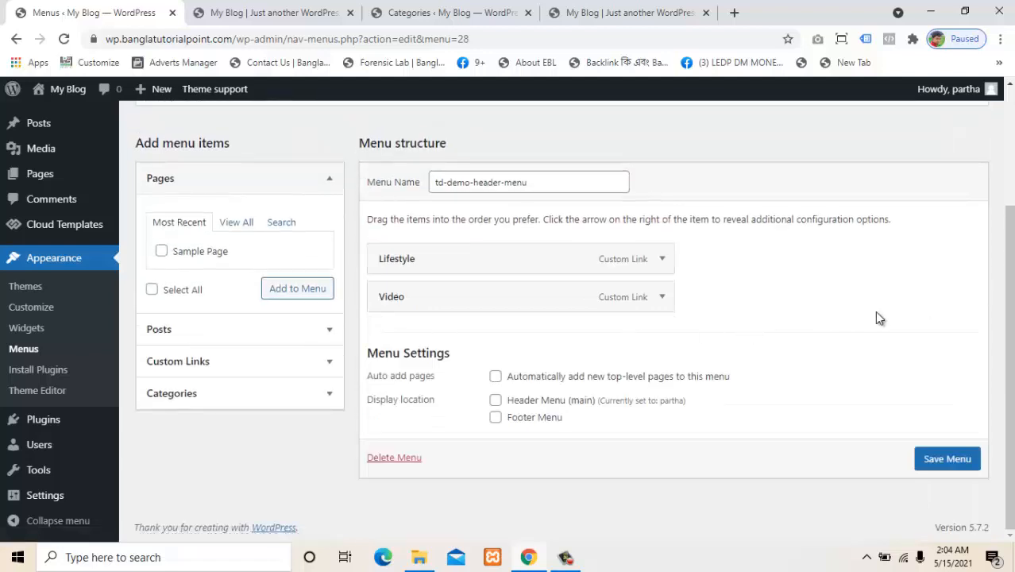
{"action": "left_click", "coordinate": [664, 260]}
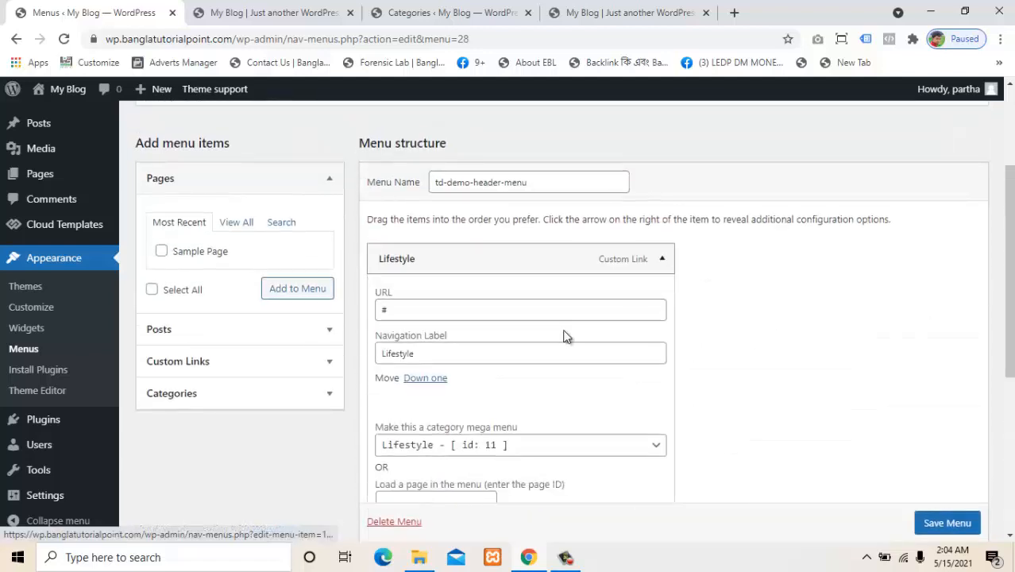
{"action": "scroll", "coordinate": [489, 357], "scroll_direction": "down", "scroll_amount": 2}
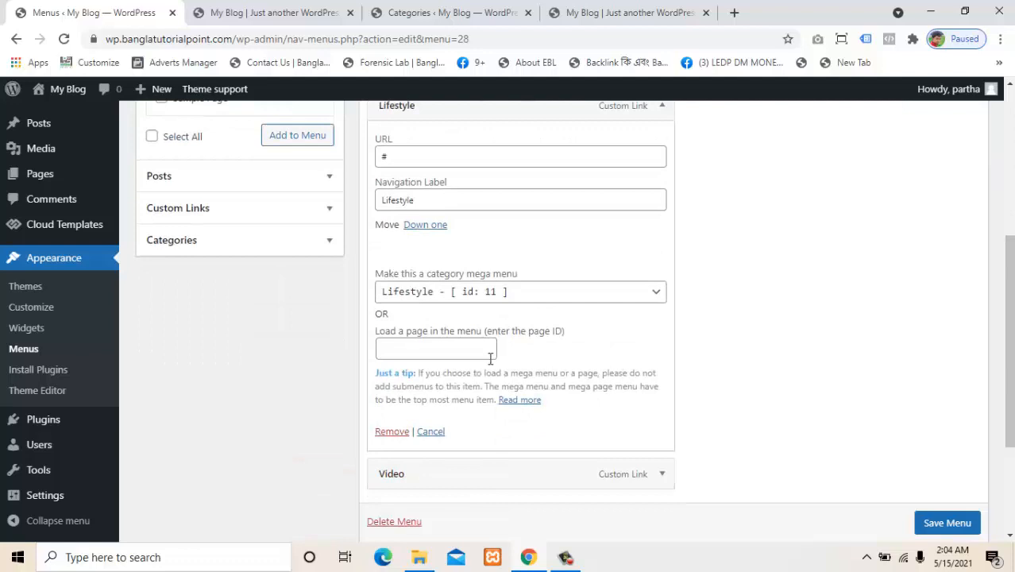
{"action": "left_click", "coordinate": [393, 432]}
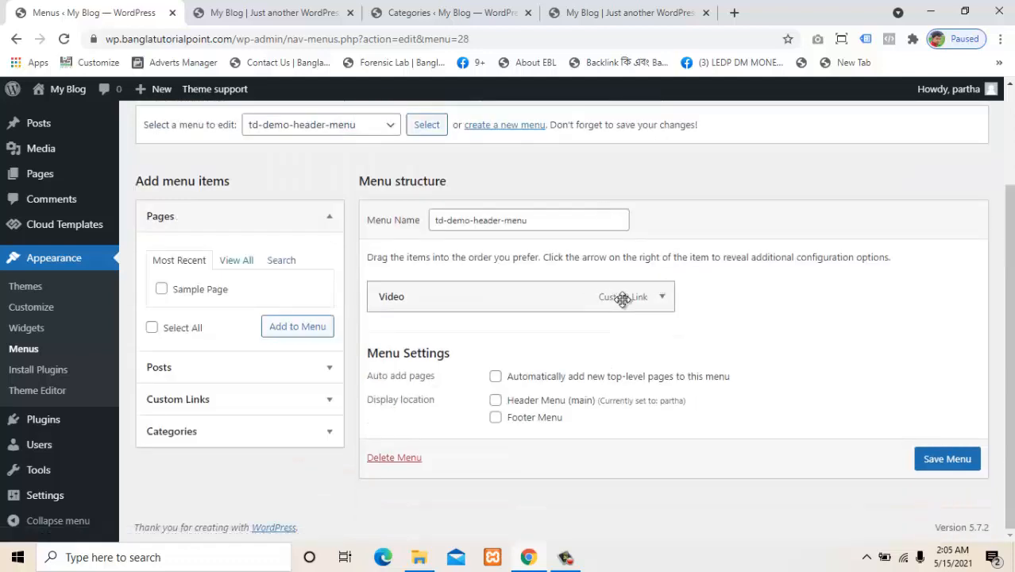
Remove the Video custom link from td-demo-header-menu
{"action": "left_click", "coordinate": [661, 297]}
{"action": "scroll", "coordinate": [663, 301], "scroll_direction": "down", "scroll_amount": 2}
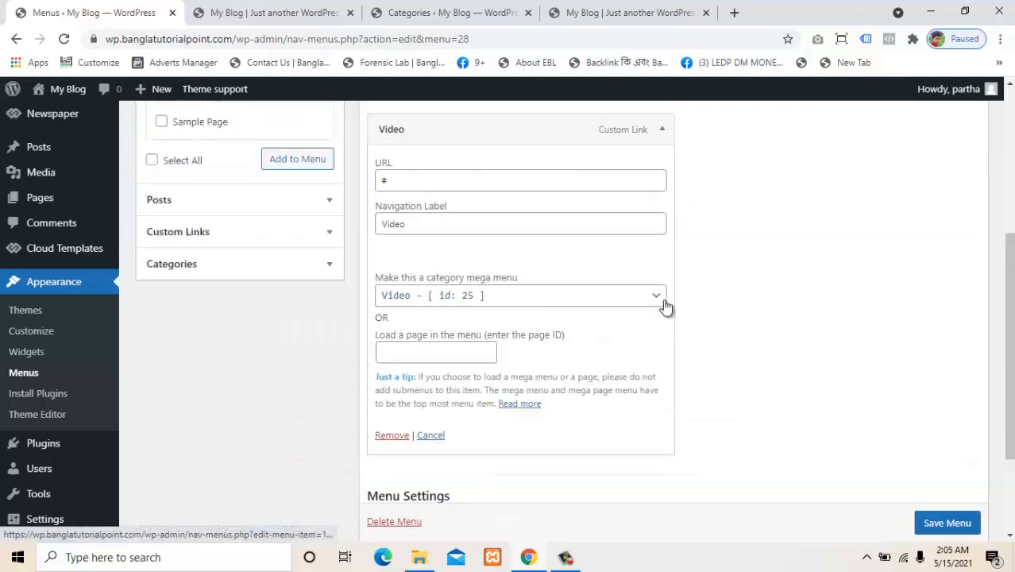
{"action": "left_click", "coordinate": [385, 441]}
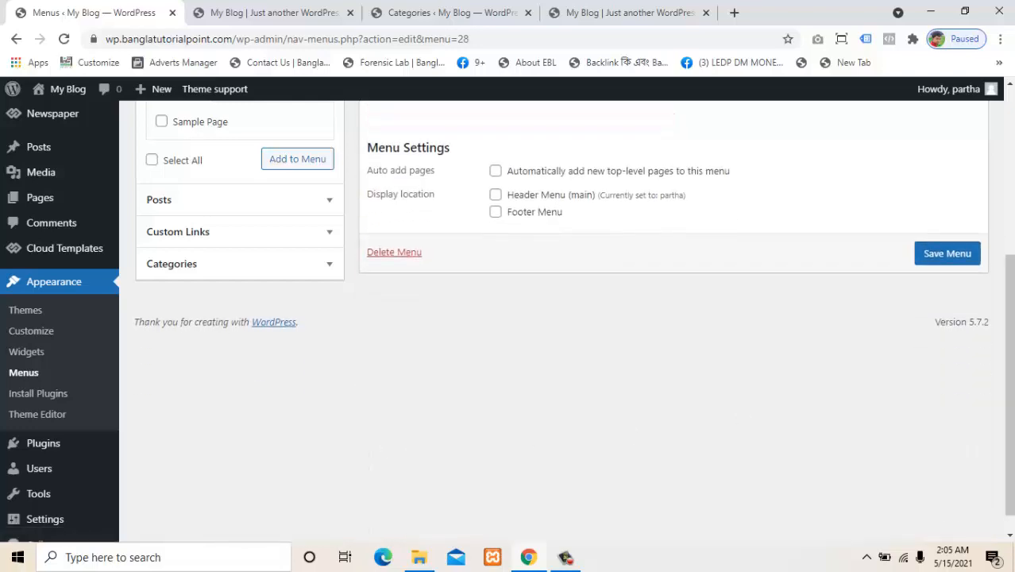
{"action": "scroll", "coordinate": [1010, 286], "scroll_direction": "up", "scroll_amount": 1}
{"action": "scroll", "coordinate": [1011, 277], "scroll_direction": "up", "scroll_amount": 3}
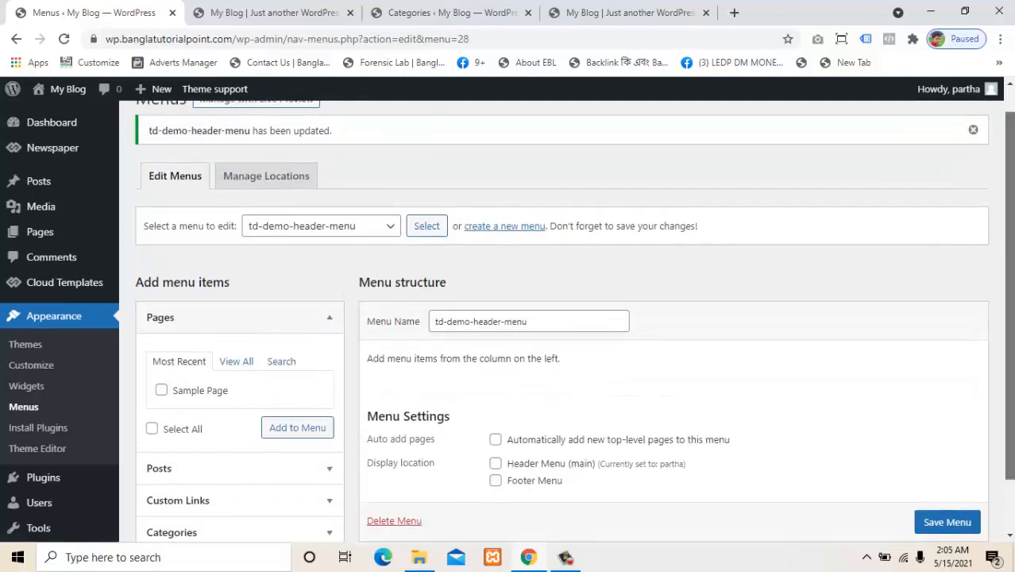
Add the Architecture, Design and Fashion categories to td-demo-header-menu and save the menu
{"action": "scroll", "coordinate": [1006, 350], "scroll_direction": "down", "scroll_amount": 1}
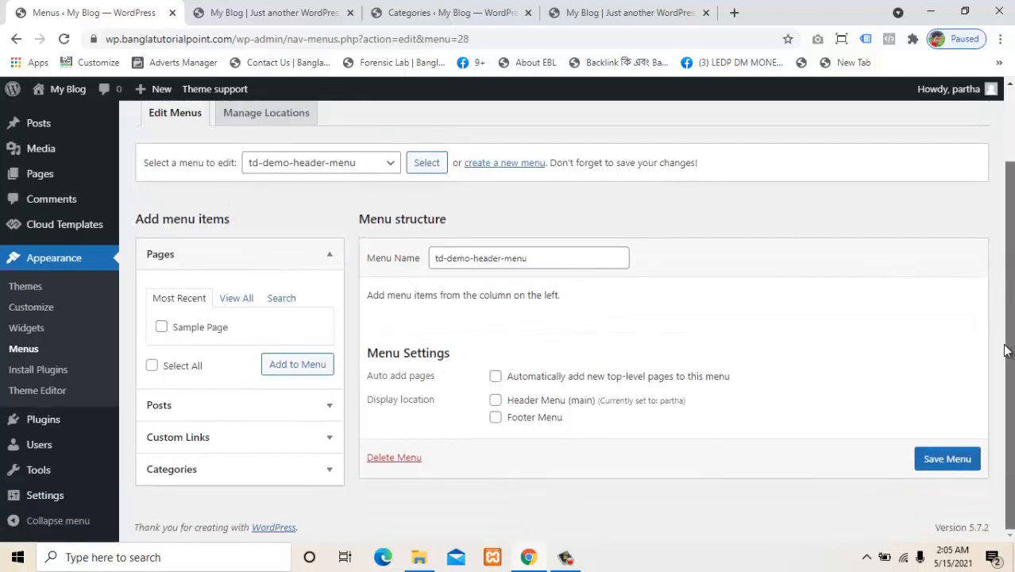
{"action": "left_click", "coordinate": [240, 476]}
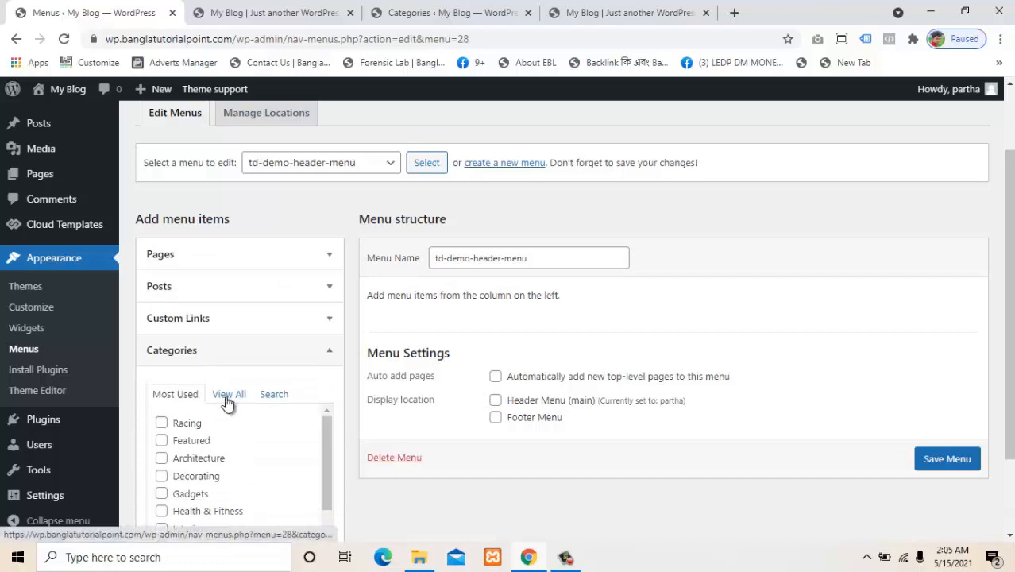
{"action": "left_click", "coordinate": [228, 397]}
{"action": "scroll", "coordinate": [608, 377], "scroll_direction": "down", "scroll_amount": 1}
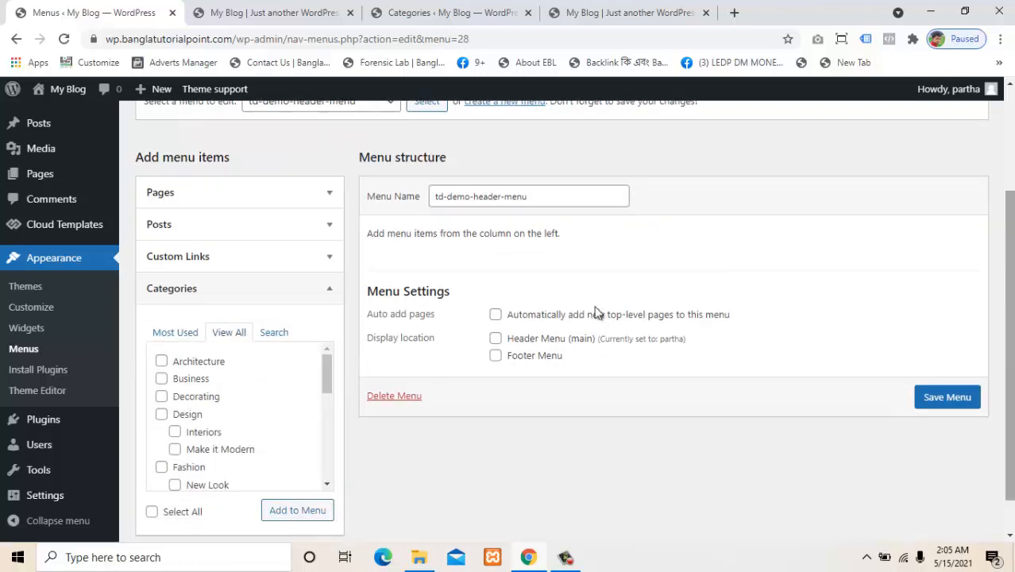
{"action": "left_click", "coordinate": [161, 361]}
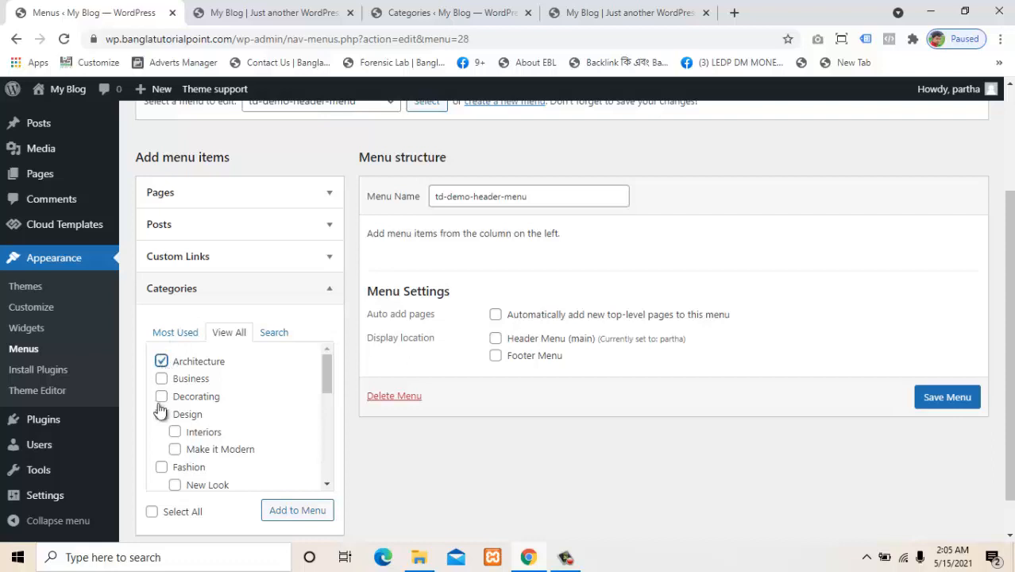
{"action": "left_click", "coordinate": [161, 414]}
{"action": "left_click", "coordinate": [161, 468]}
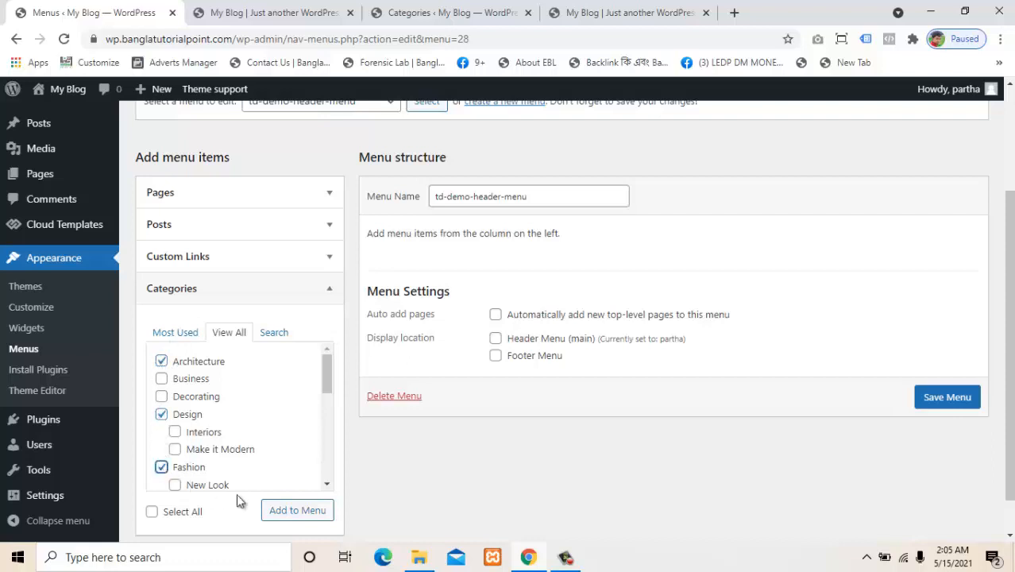
{"action": "left_click", "coordinate": [289, 513]}
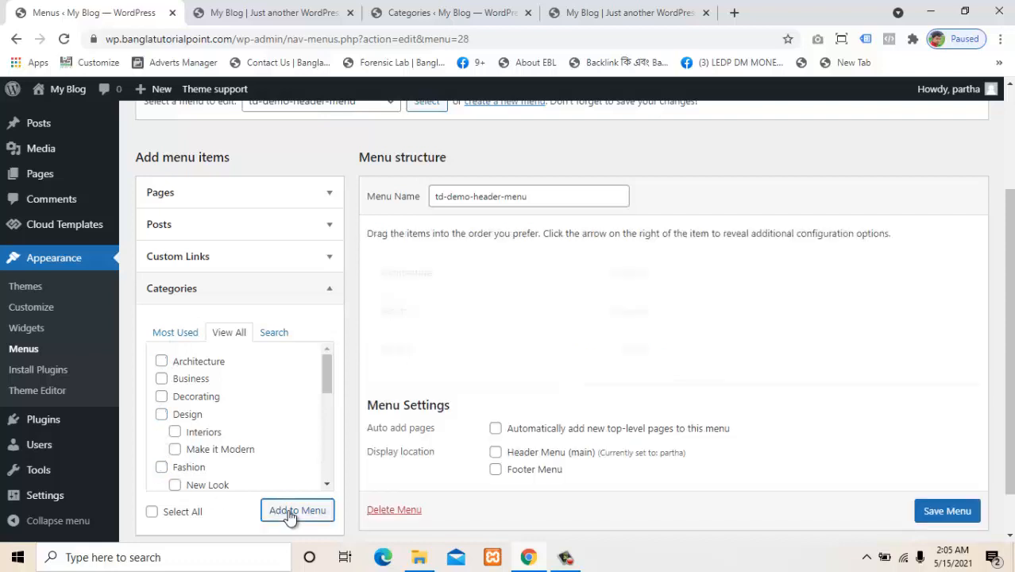
{"action": "scroll", "coordinate": [933, 512], "scroll_direction": "down", "scroll_amount": 1}
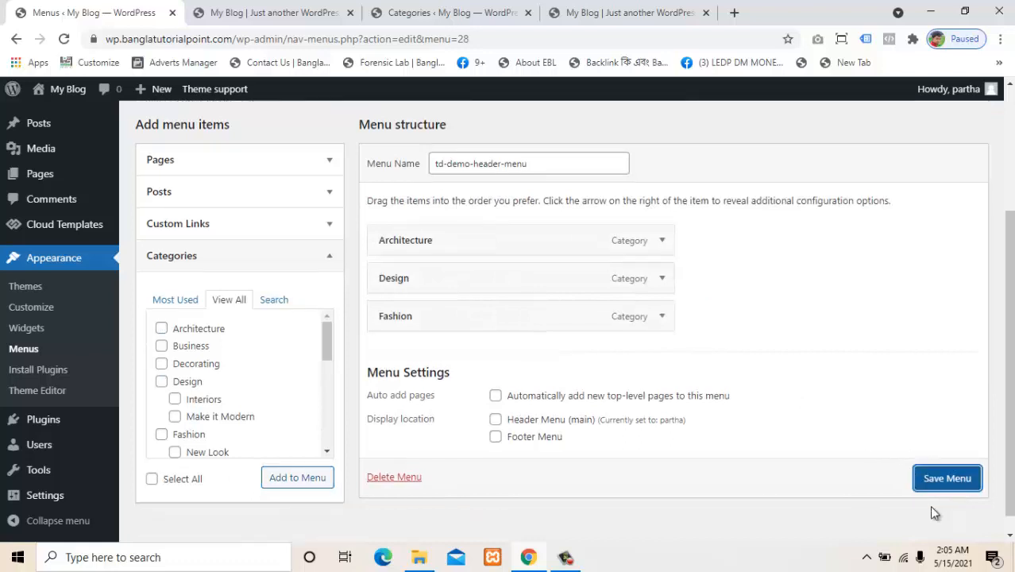
{"action": "left_click", "coordinate": [939, 475]}
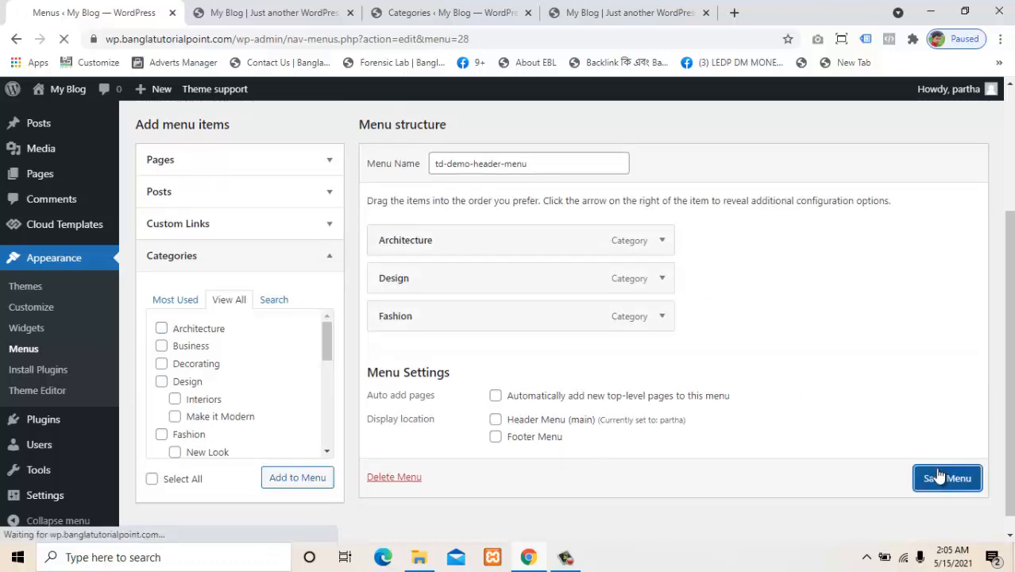
Reload the home page to check the category items in its header navigation, and return to the Menus page
{"action": "left_click", "coordinate": [226, 9]}
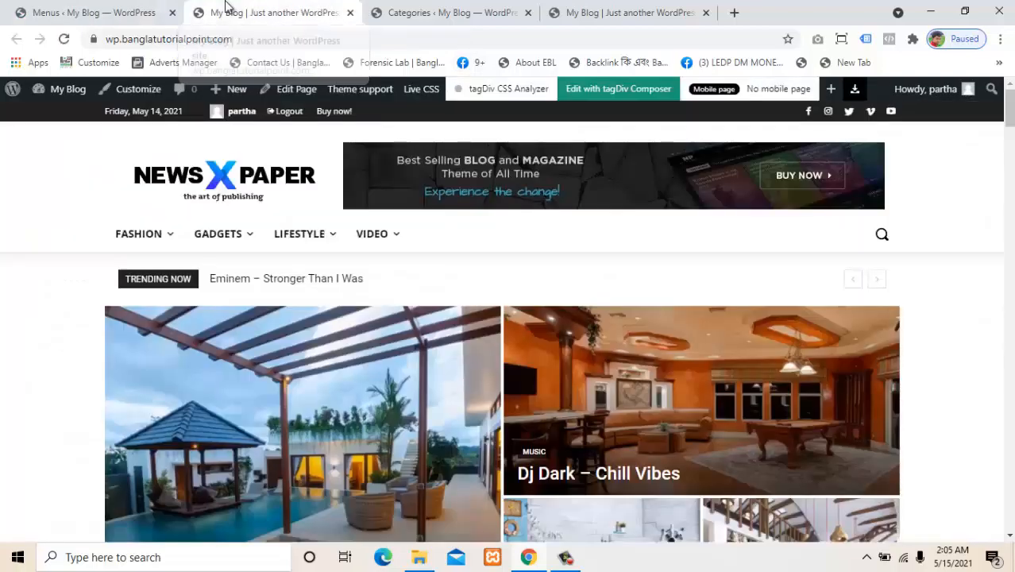
{"action": "left_click", "coordinate": [63, 41]}
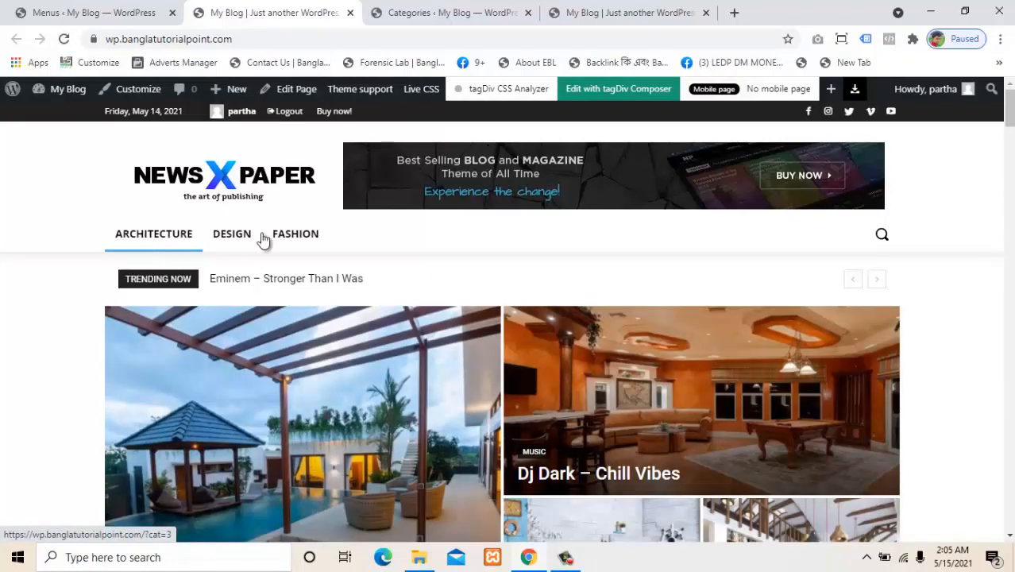
{"action": "left_click", "coordinate": [139, 8]}
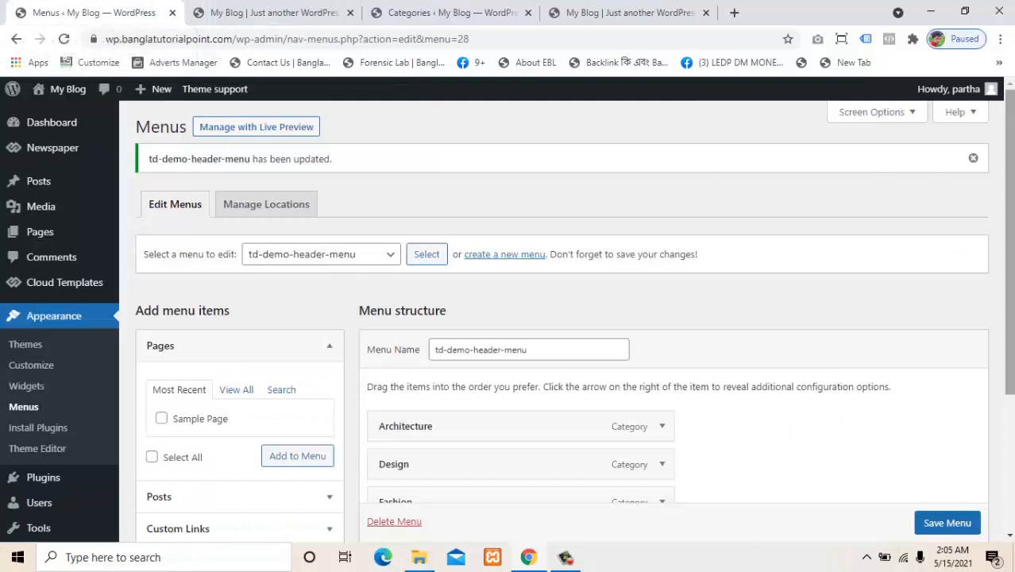
Make the Architecture item a category mega menu using Business (id 4) and save the menu
{"action": "scroll", "coordinate": [715, 238], "scroll_direction": "down", "scroll_amount": 2}
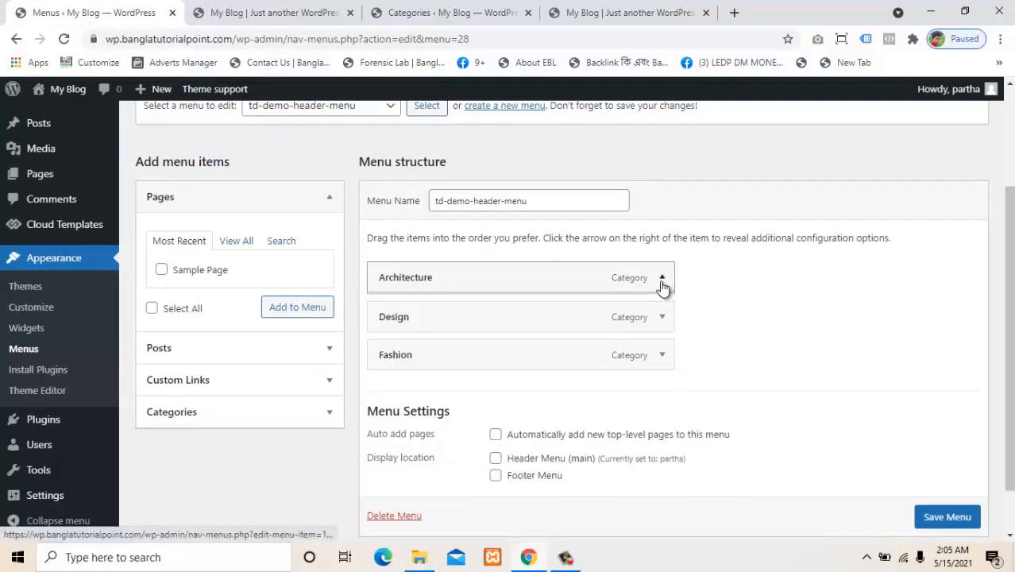
{"action": "left_click", "coordinate": [662, 279]}
{"action": "scroll", "coordinate": [795, 263], "scroll_direction": "down", "scroll_amount": 2}
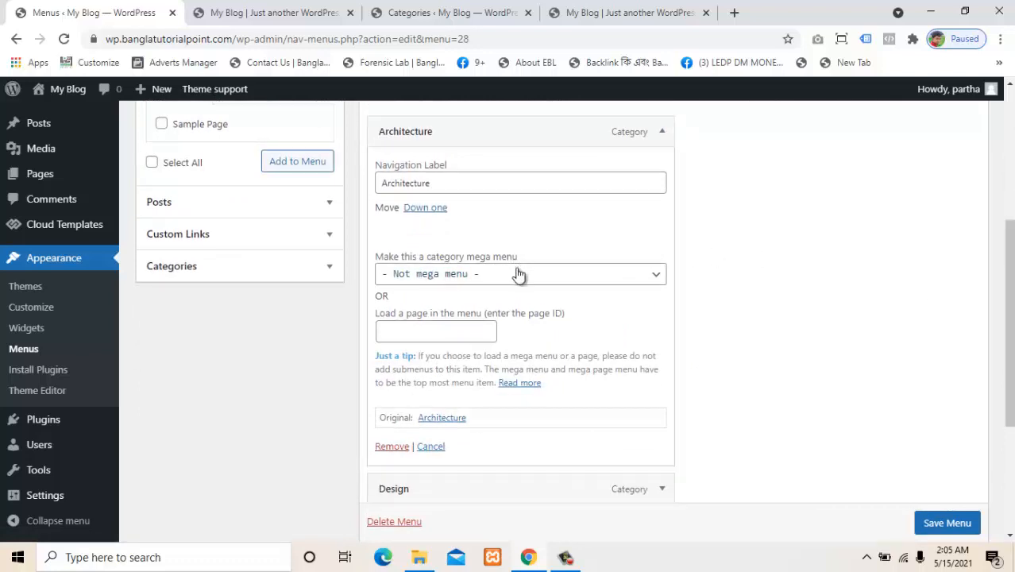
{"action": "left_click", "coordinate": [517, 274]}
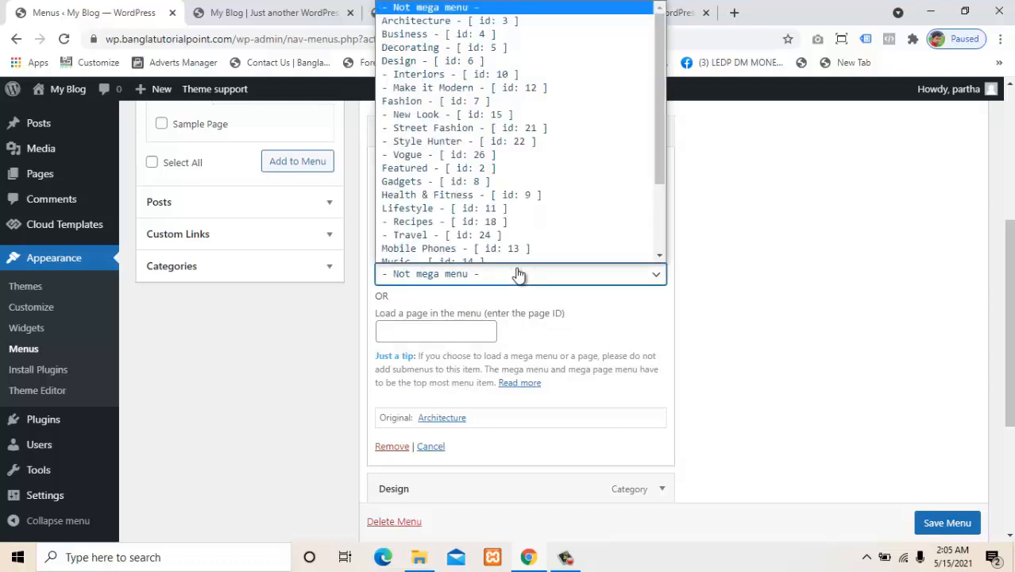
{"action": "scroll", "coordinate": [579, 258], "scroll_direction": "down", "scroll_amount": 1}
{"action": "left_click", "coordinate": [775, 292]}
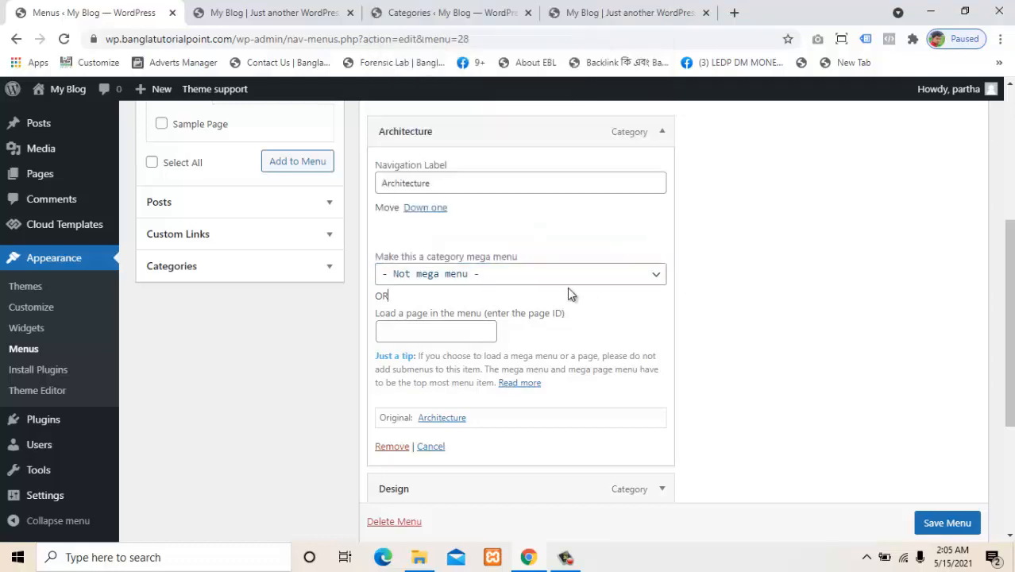
{"action": "left_click", "coordinate": [488, 275]}
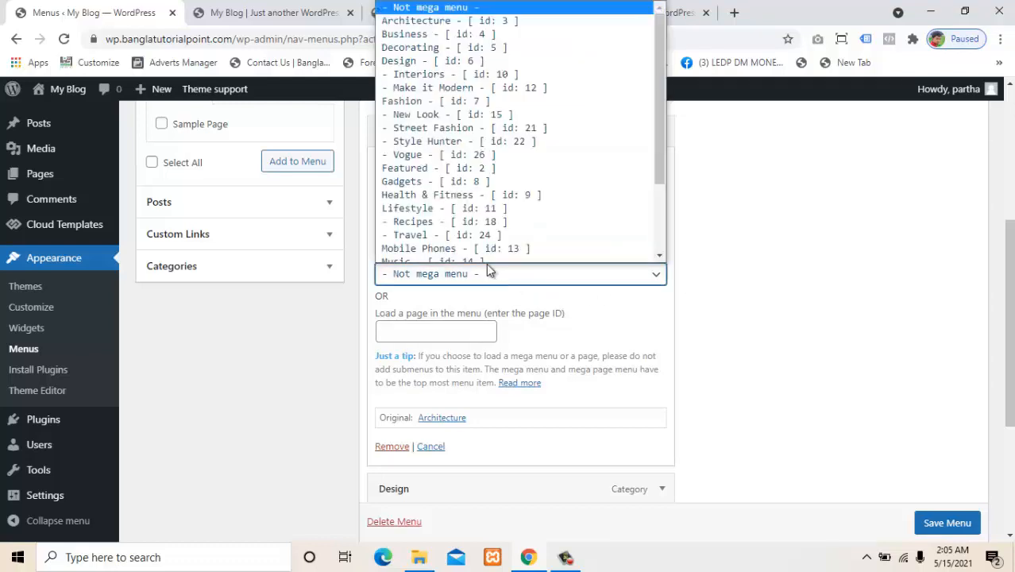
{"action": "left_click", "coordinate": [439, 35]}
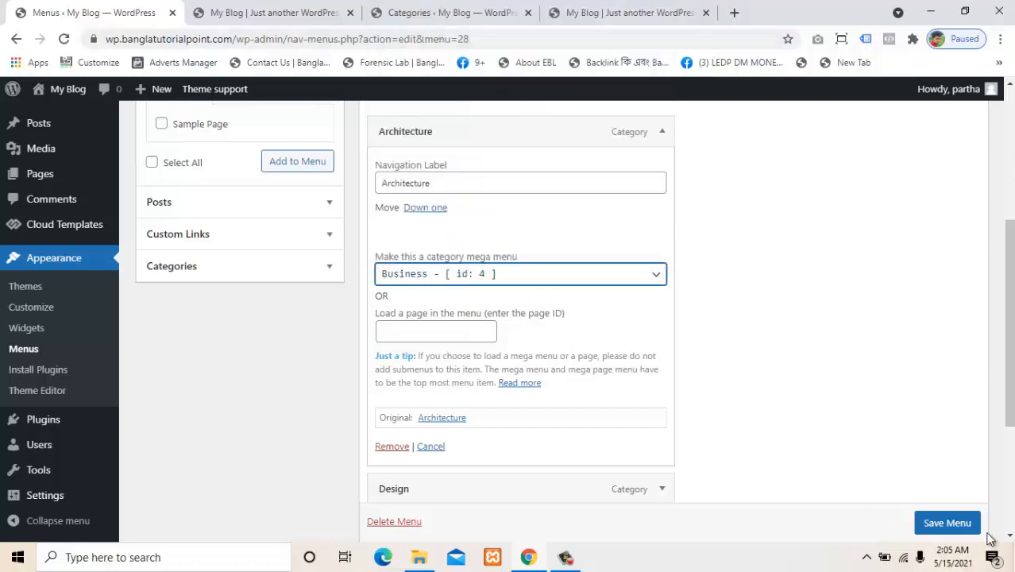
{"action": "scroll", "coordinate": [975, 536], "scroll_direction": "down", "scroll_amount": 1}
{"action": "left_click", "coordinate": [946, 522]}
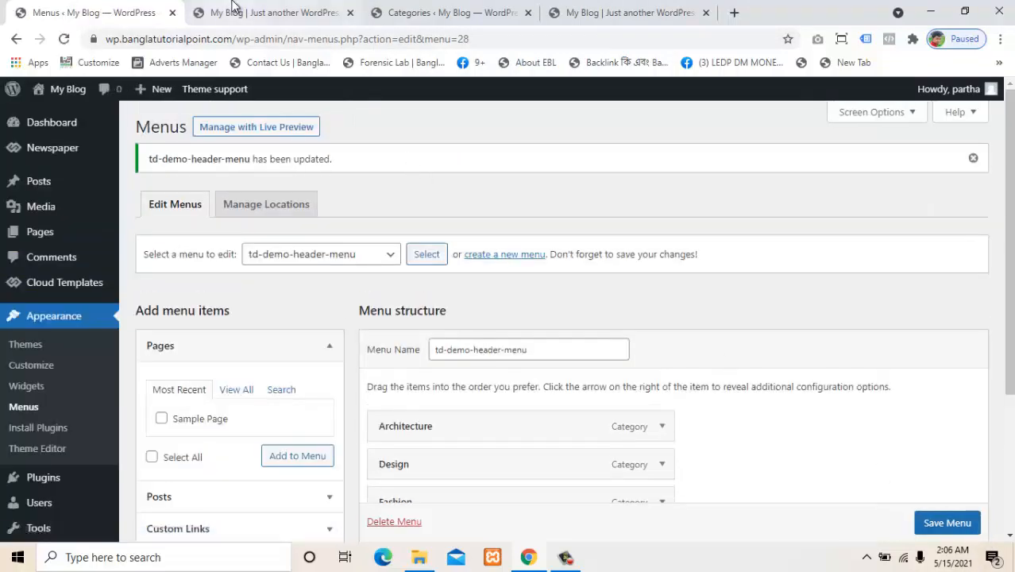
Reload the home page and look through the posts in the Architecture mega menu, including its following page
{"action": "left_click", "coordinate": [239, 12]}
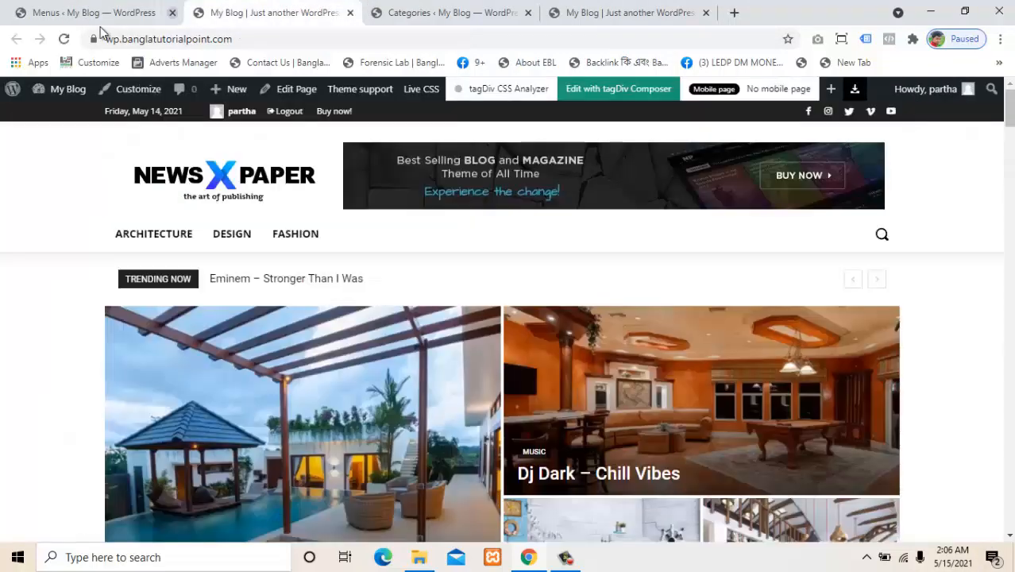
{"action": "left_click", "coordinate": [63, 40]}
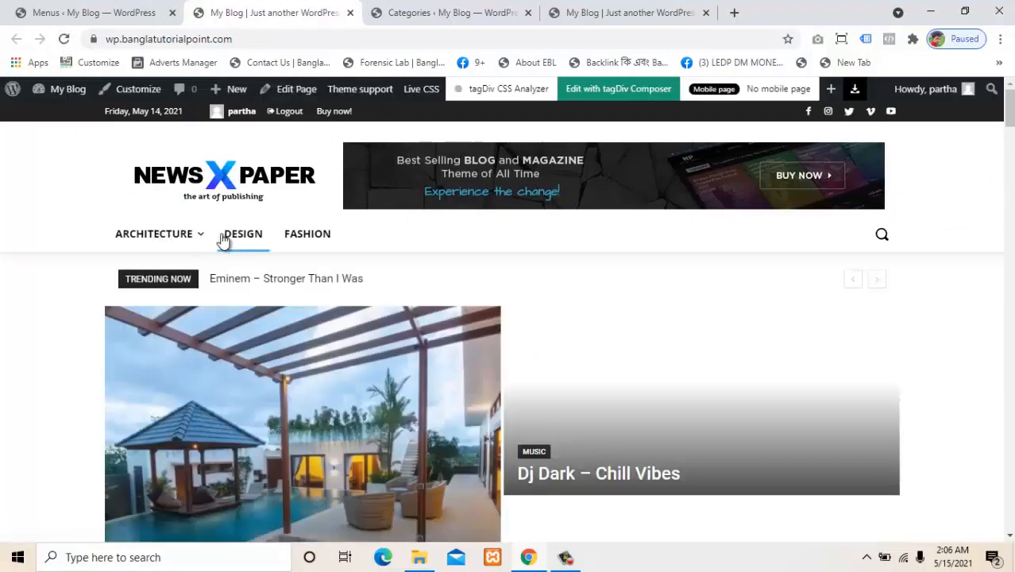
{"action": "mouse_move", "coordinate": [195, 238]}
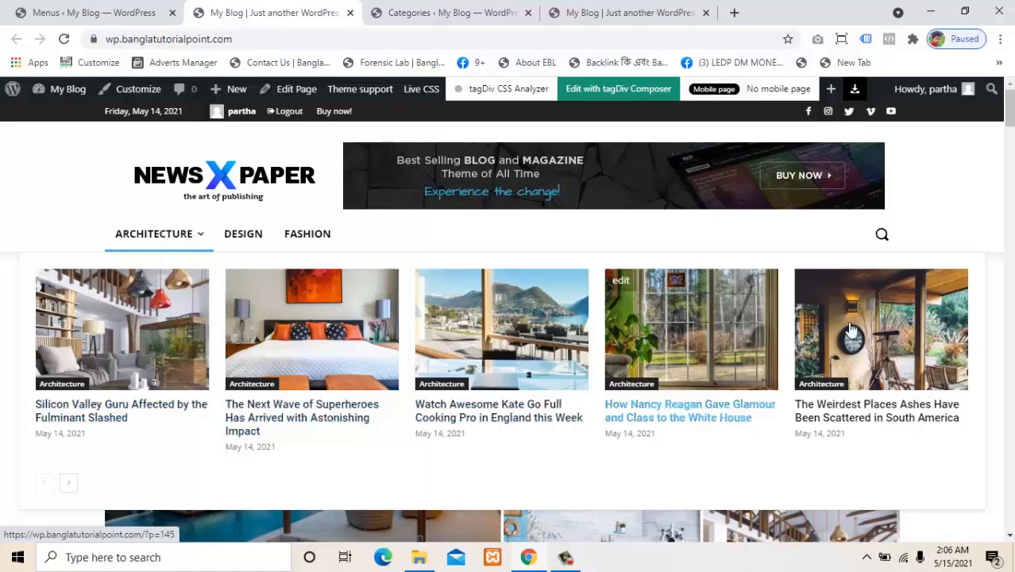
{"action": "left_click", "coordinate": [69, 483]}
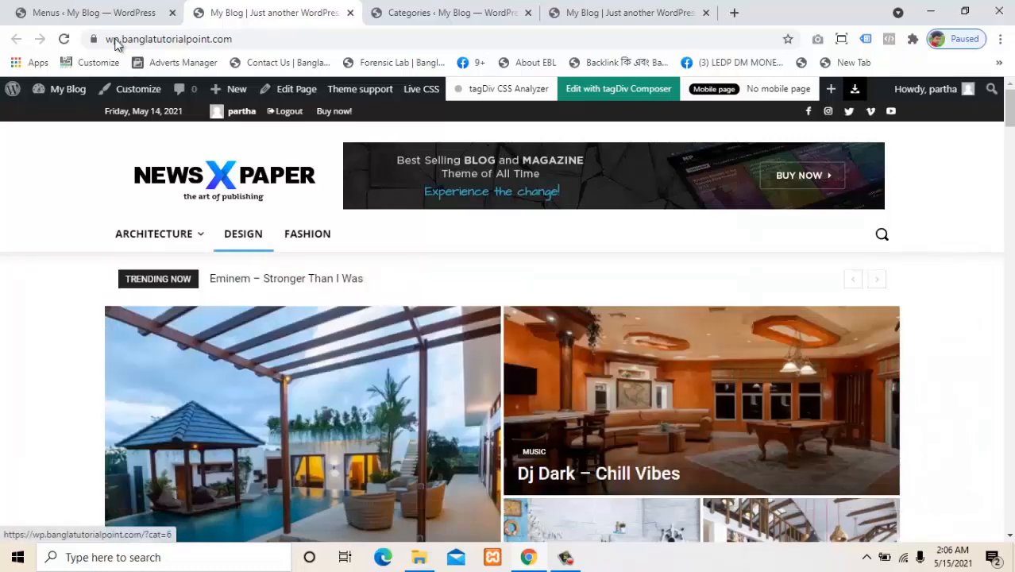
Make the Design item in td-demo-header-menu a category mega menu using Design (id 6)
{"action": "left_click", "coordinate": [81, 11]}
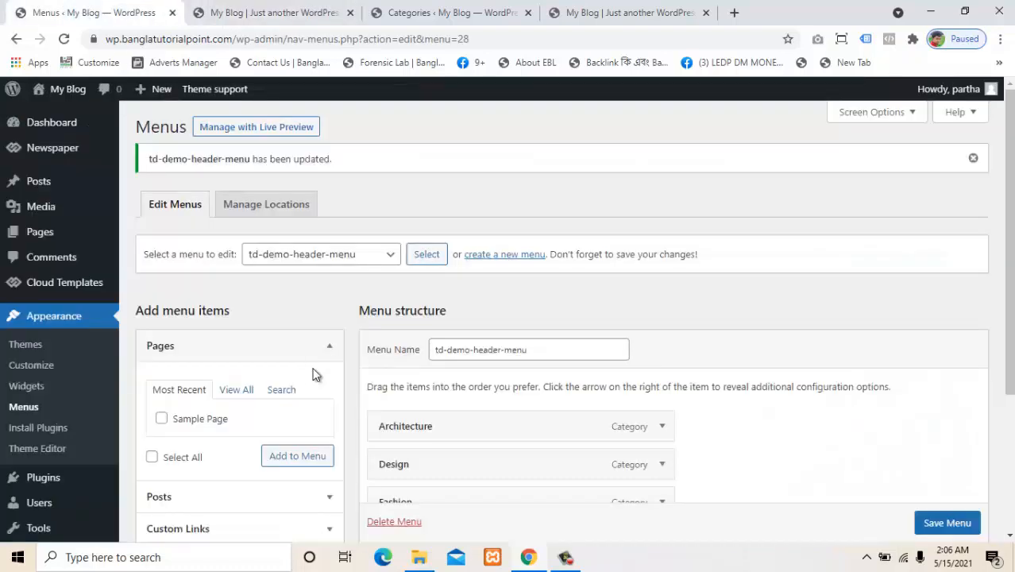
{"action": "scroll", "coordinate": [759, 342], "scroll_direction": "down", "scroll_amount": 3}
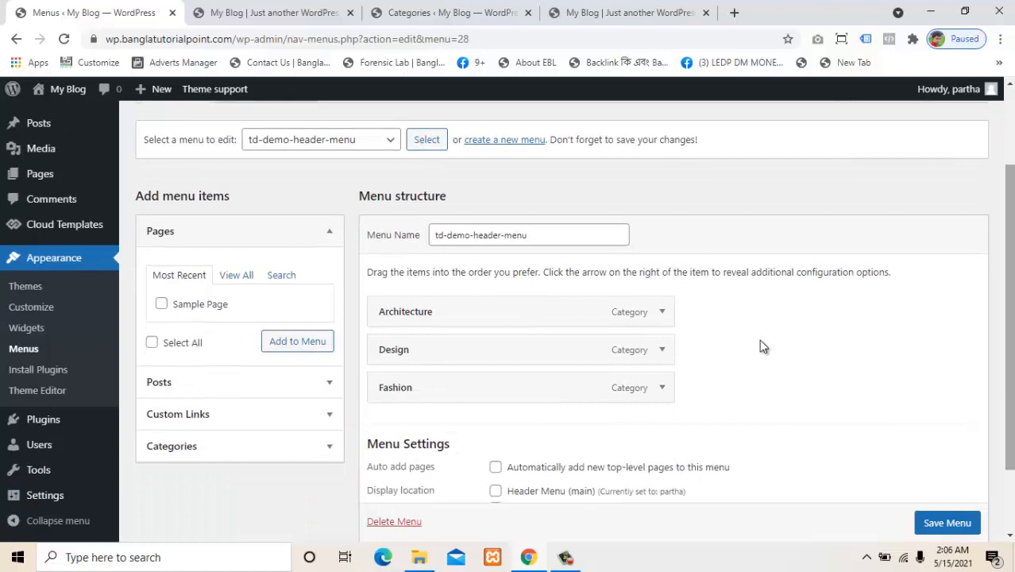
{"action": "left_click", "coordinate": [661, 350]}
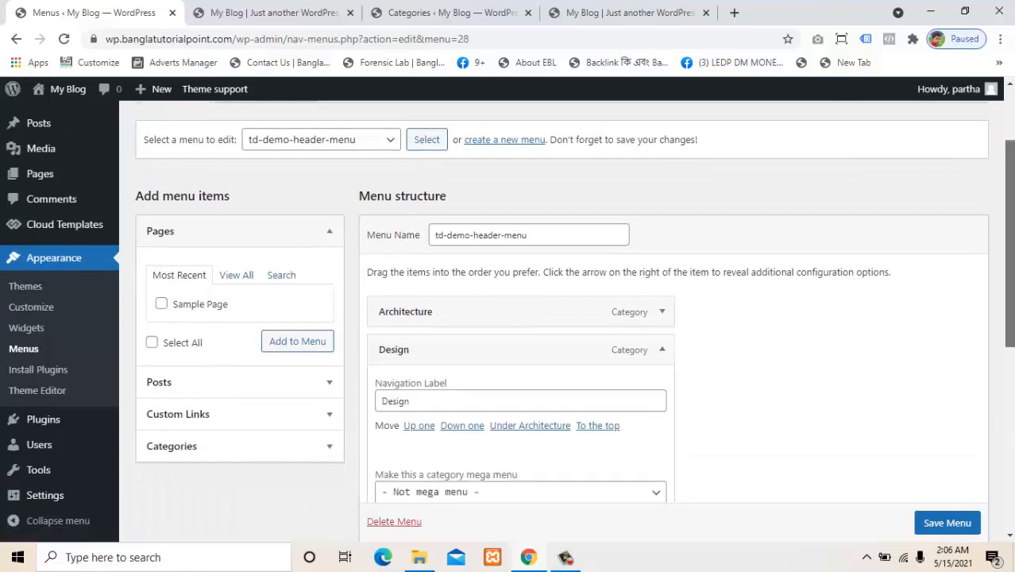
{"action": "scroll", "coordinate": [777, 357], "scroll_direction": "down", "scroll_amount": 4}
{"action": "left_click", "coordinate": [604, 321]}
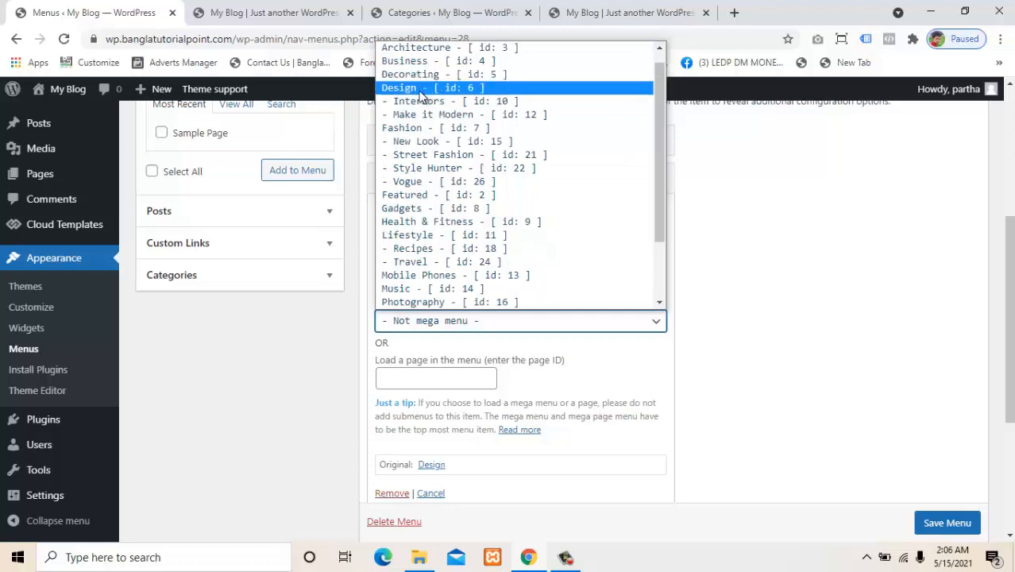
{"action": "left_click", "coordinate": [421, 89]}
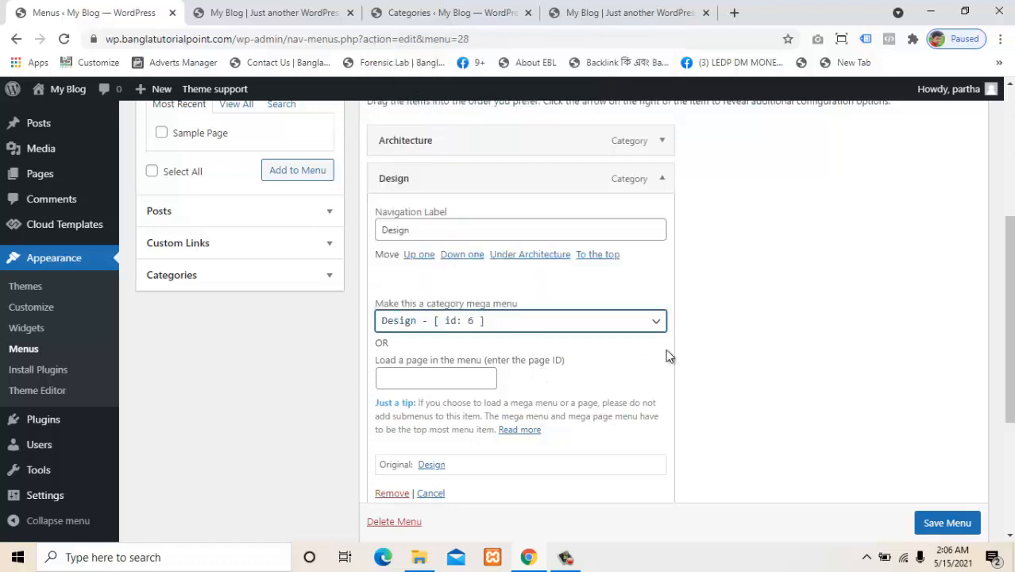
Save the header menu with the Design mega menu, and reload the blog's front page to preview its navigation dropdowns
{"action": "scroll", "coordinate": [929, 524], "scroll_direction": "down", "scroll_amount": 1}
{"action": "left_click", "coordinate": [932, 524]}
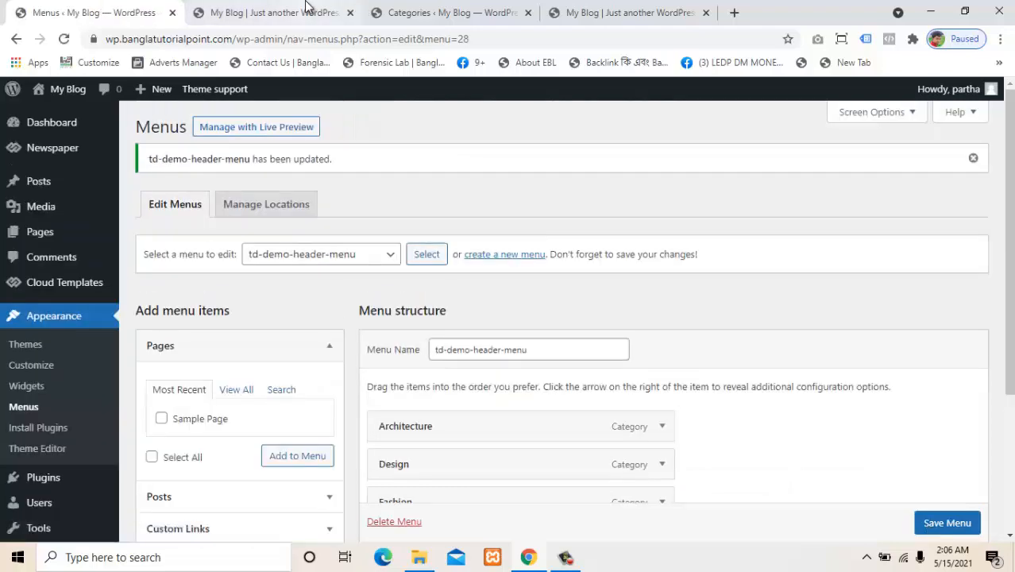
{"action": "left_click", "coordinate": [303, 5]}
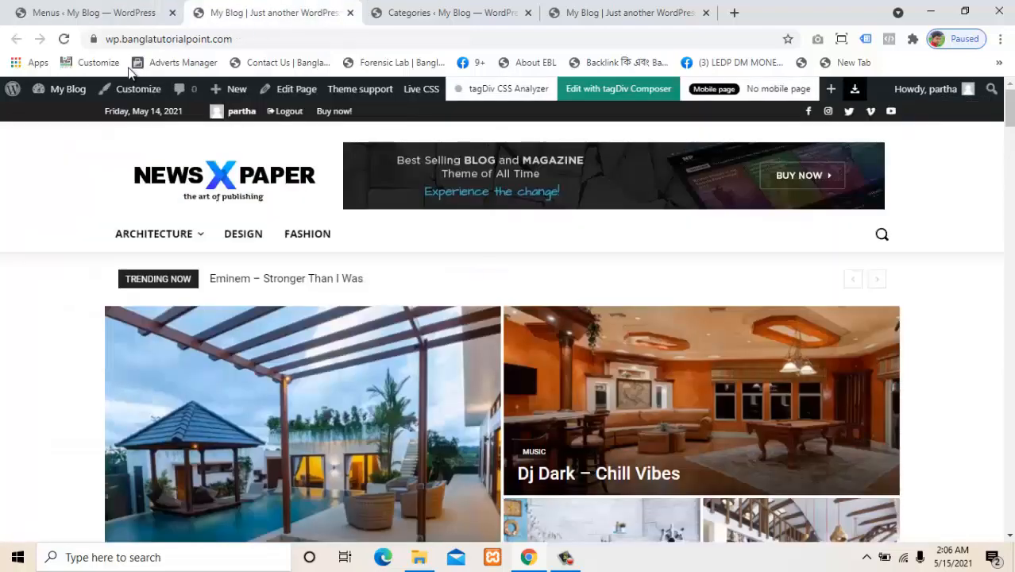
{"action": "left_click", "coordinate": [65, 40]}
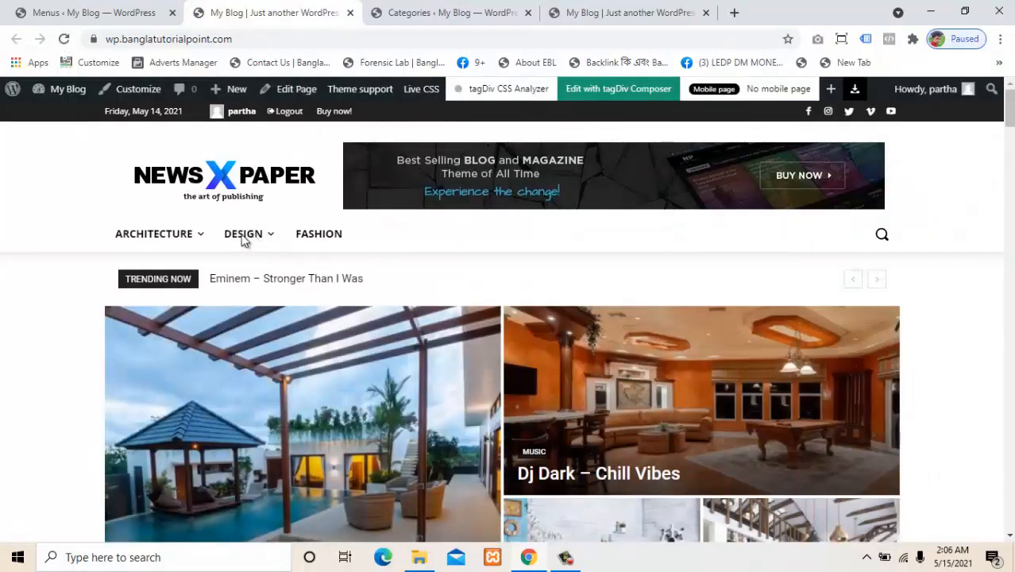
{"action": "mouse_move", "coordinate": [226, 238]}
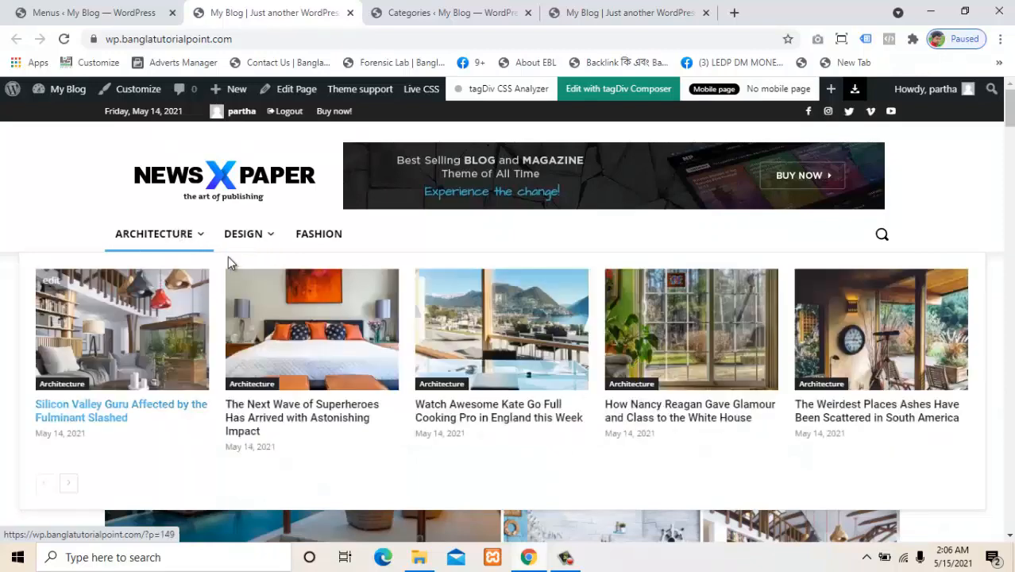
{"action": "mouse_move", "coordinate": [264, 234]}
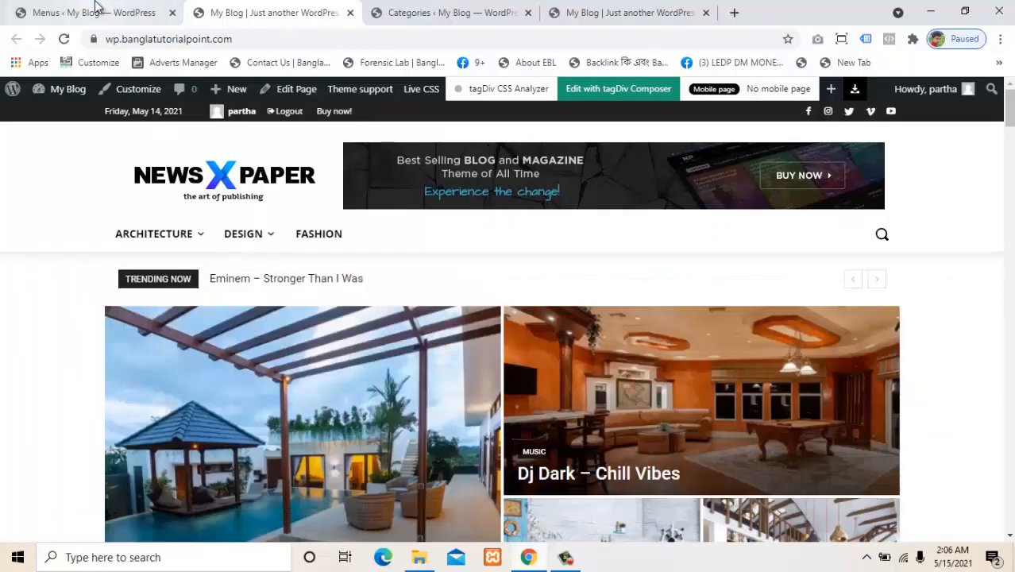
Return to the menu editor and view the full lists of pages and categories that can be added to the menu
{"action": "left_click", "coordinate": [94, 12]}
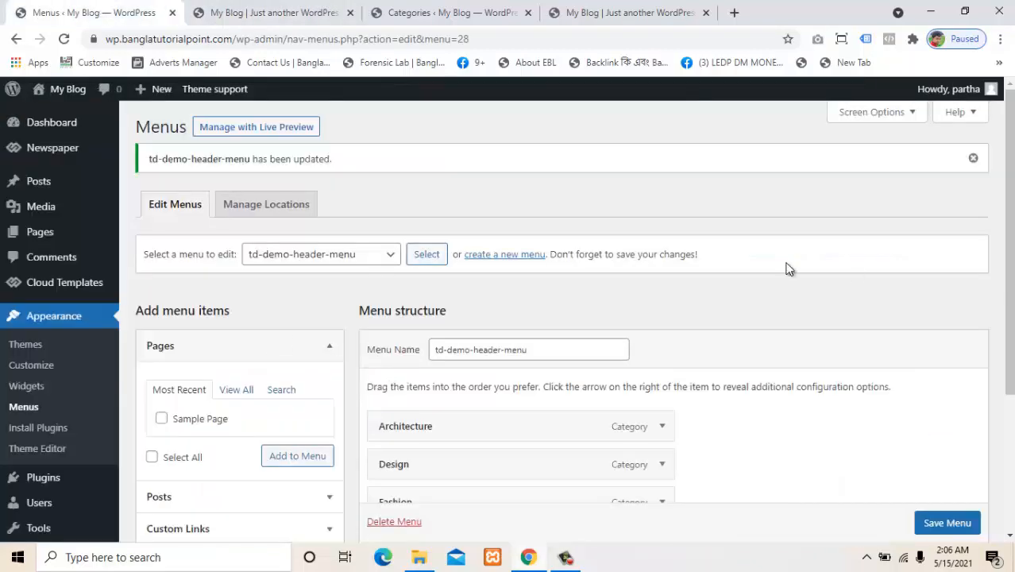
{"action": "scroll", "coordinate": [1002, 340], "scroll_direction": "down", "scroll_amount": 3}
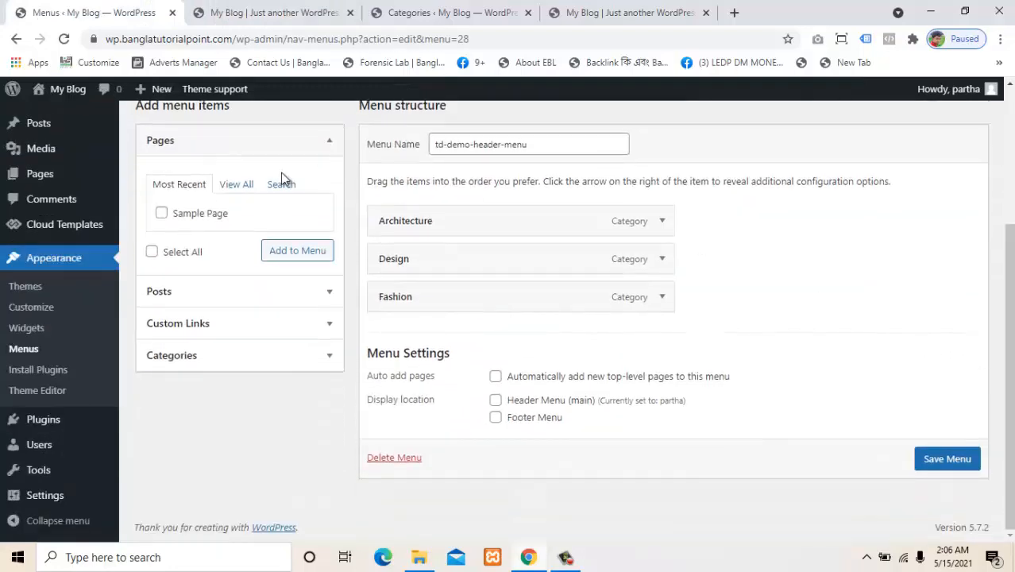
{"action": "left_click", "coordinate": [236, 184]}
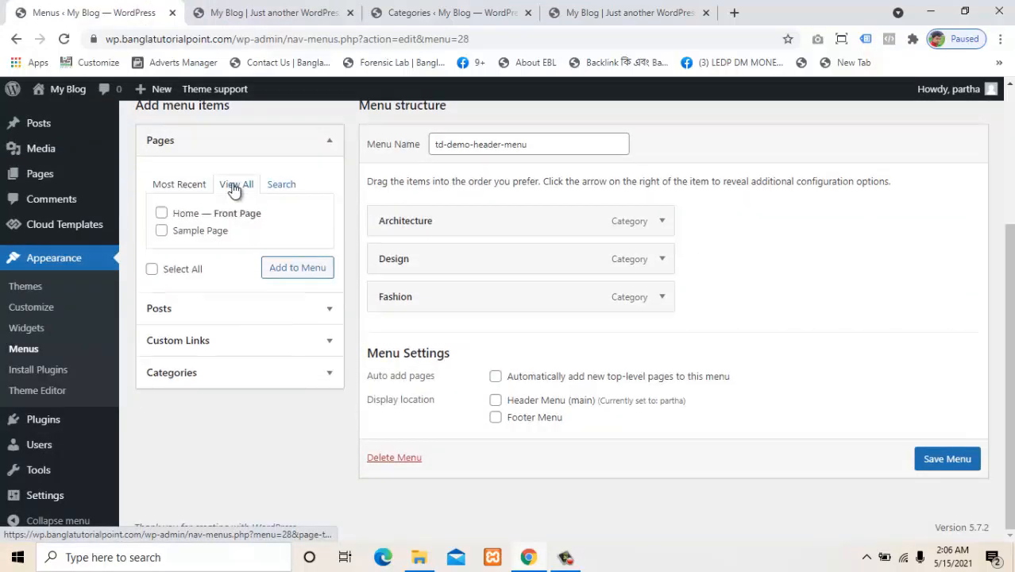
{"action": "left_click", "coordinate": [301, 139]}
{"action": "left_click", "coordinate": [208, 238]}
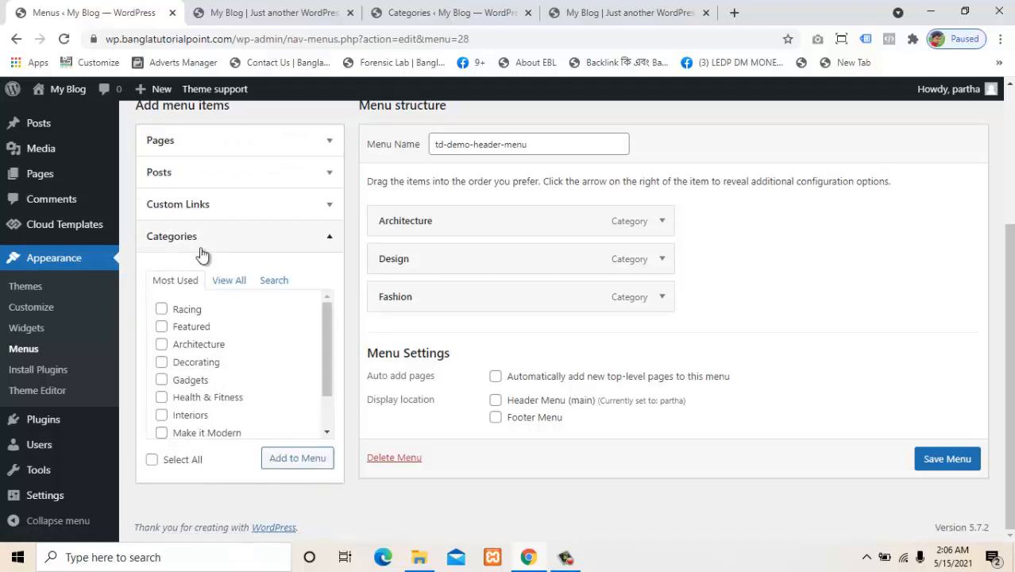
{"action": "left_click", "coordinate": [229, 282]}
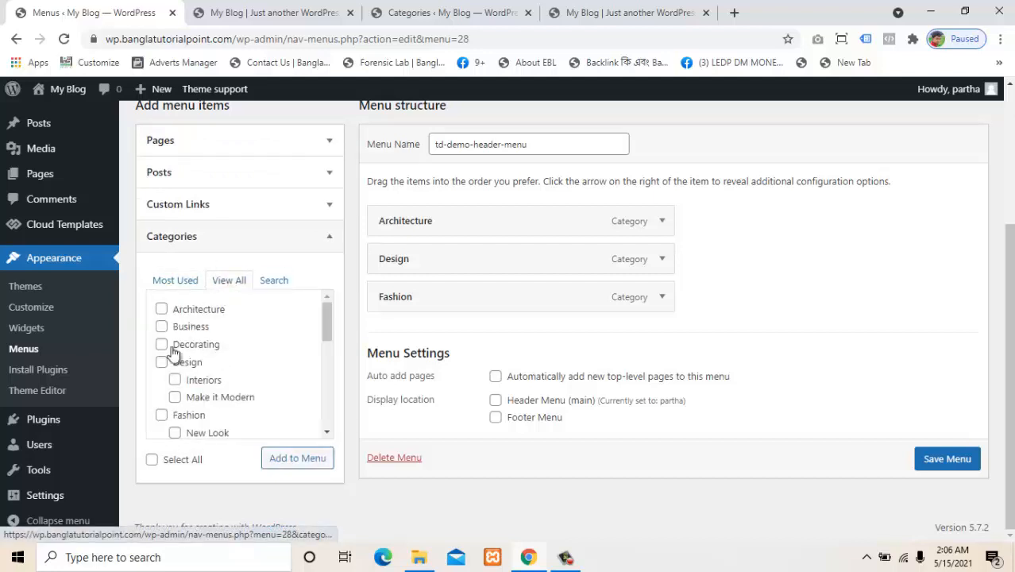
{"action": "left_click", "coordinate": [327, 319]}
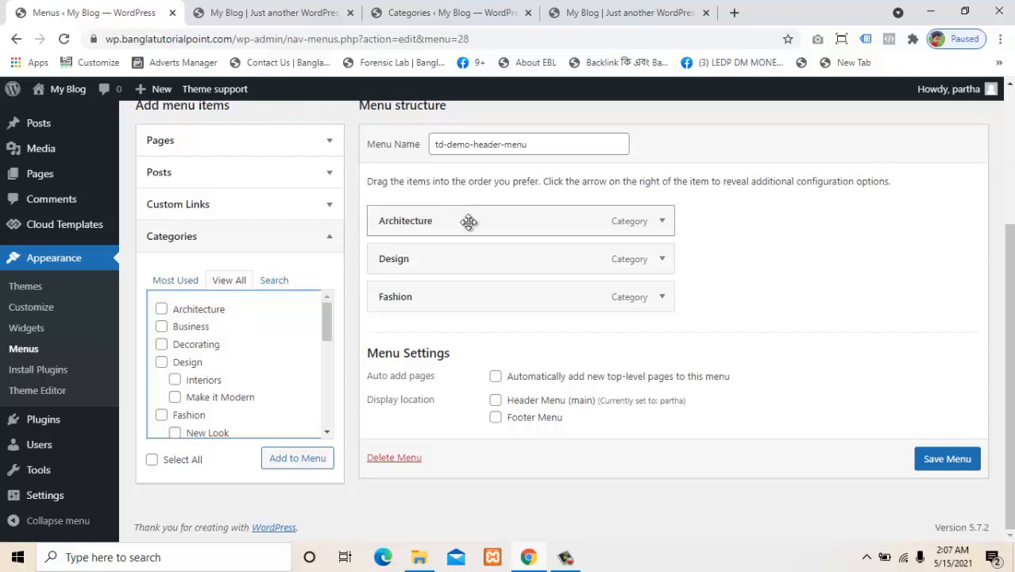
Set the Architecture menu item's category mega menu to Architecture and save the menu
{"action": "left_click", "coordinate": [663, 221]}
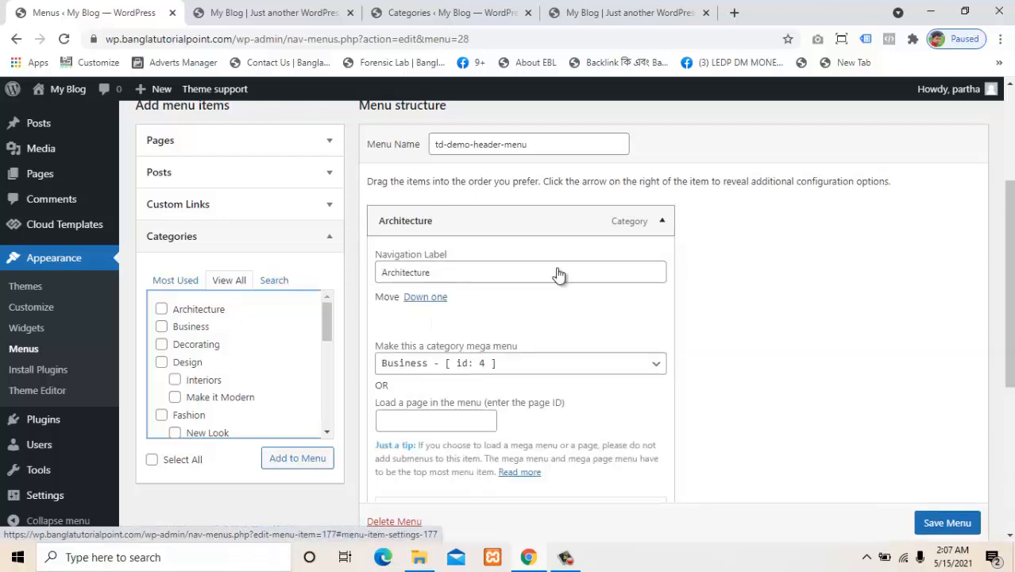
{"action": "left_click", "coordinate": [476, 367]}
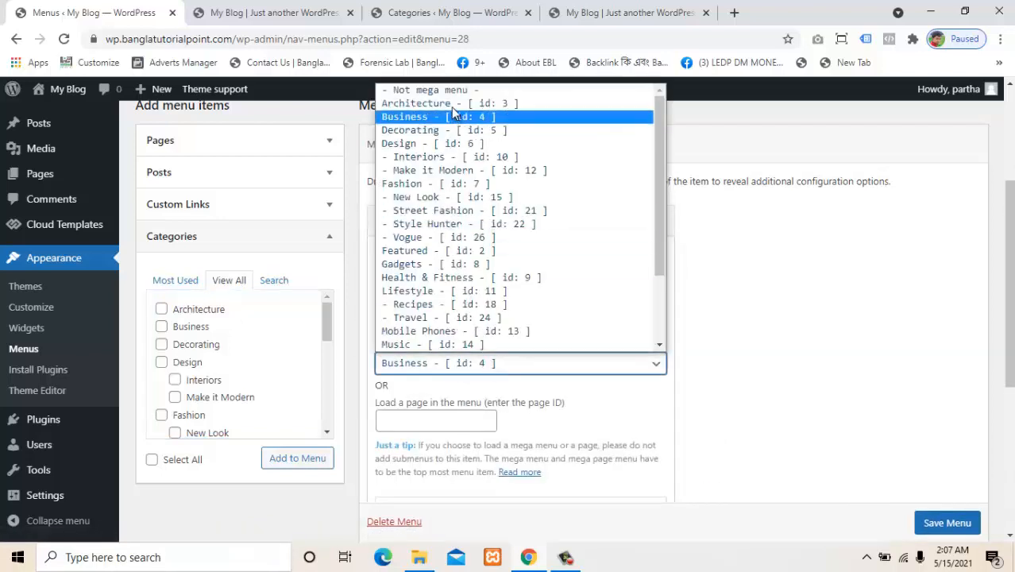
{"action": "left_click", "coordinate": [449, 103]}
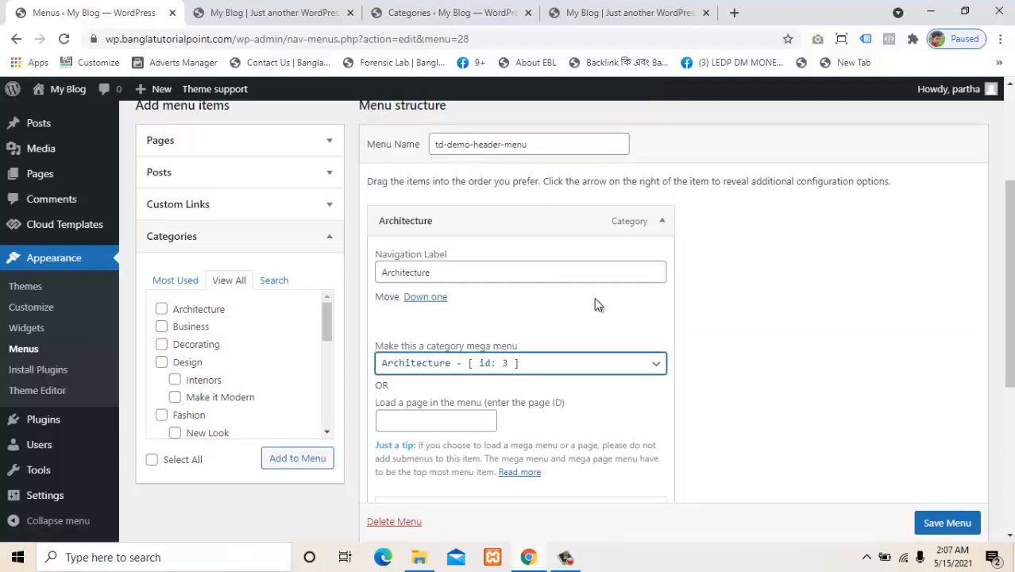
{"action": "left_click", "coordinate": [921, 520]}
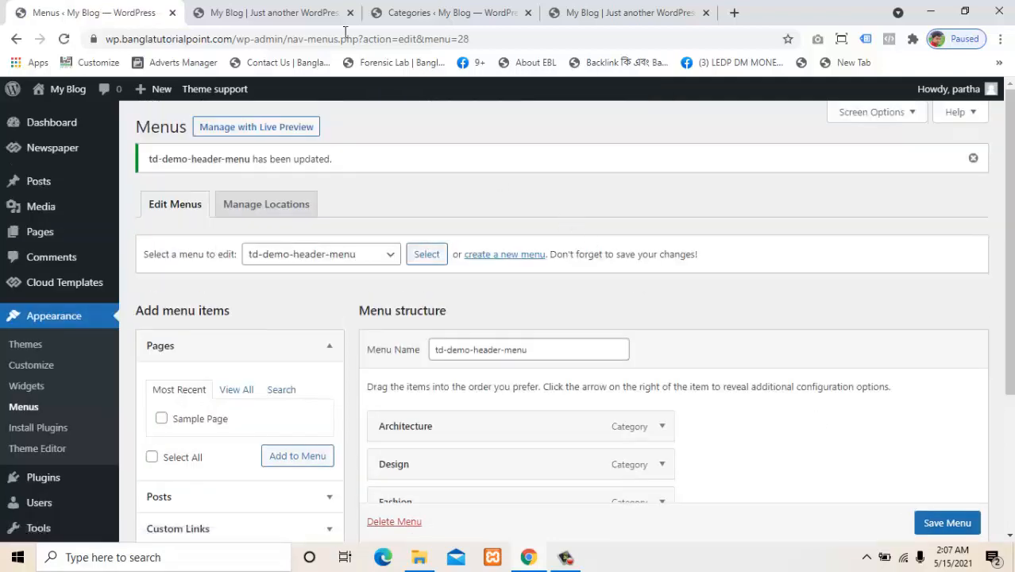
Reload the blog's front page and preview the Architecture and Design mega menus, including the Interiors and Make it Modern subcategories
{"action": "left_click", "coordinate": [253, 11]}
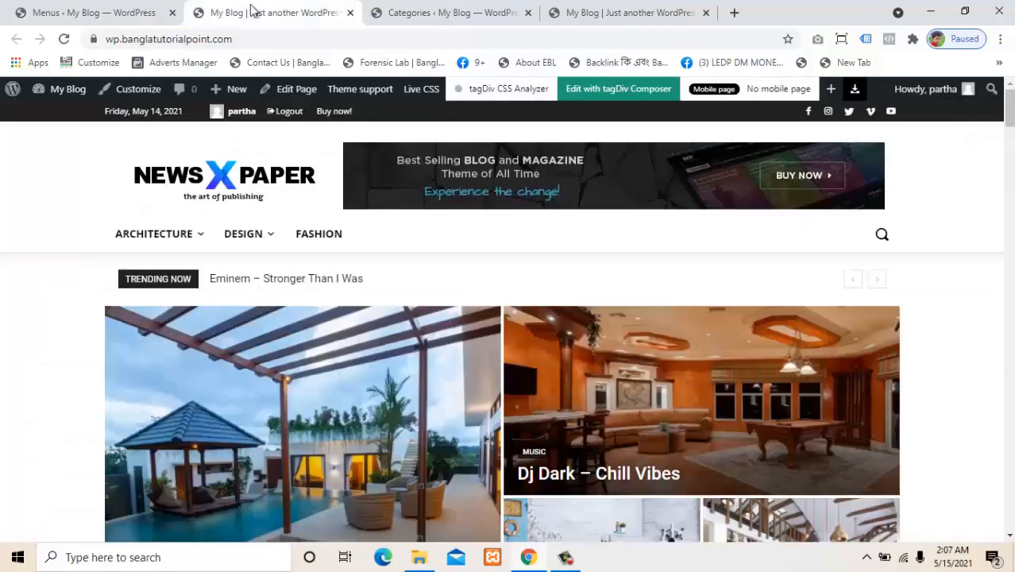
{"action": "left_click", "coordinate": [63, 40]}
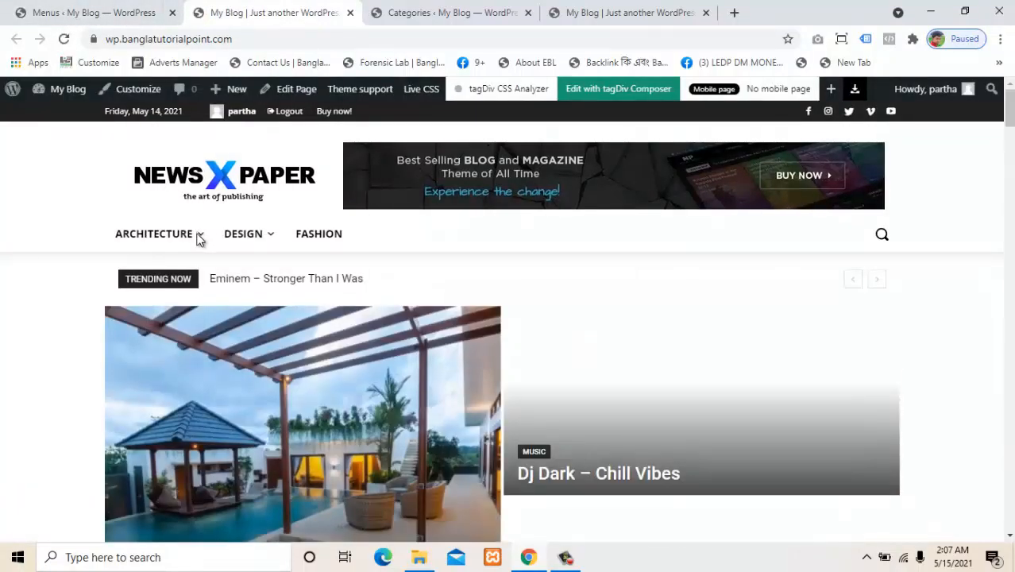
{"action": "mouse_move", "coordinate": [196, 239]}
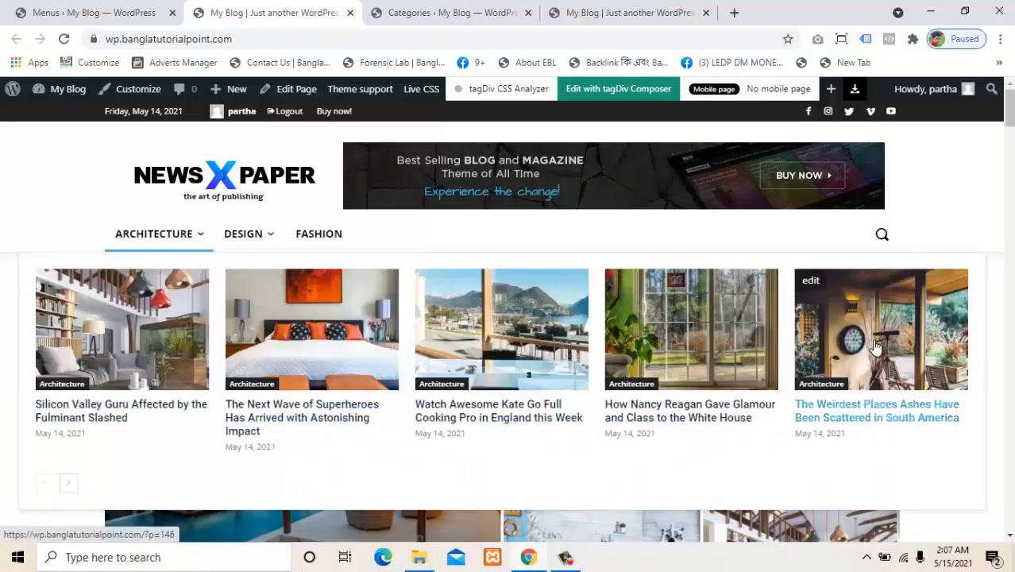
{"action": "mouse_move", "coordinate": [260, 231]}
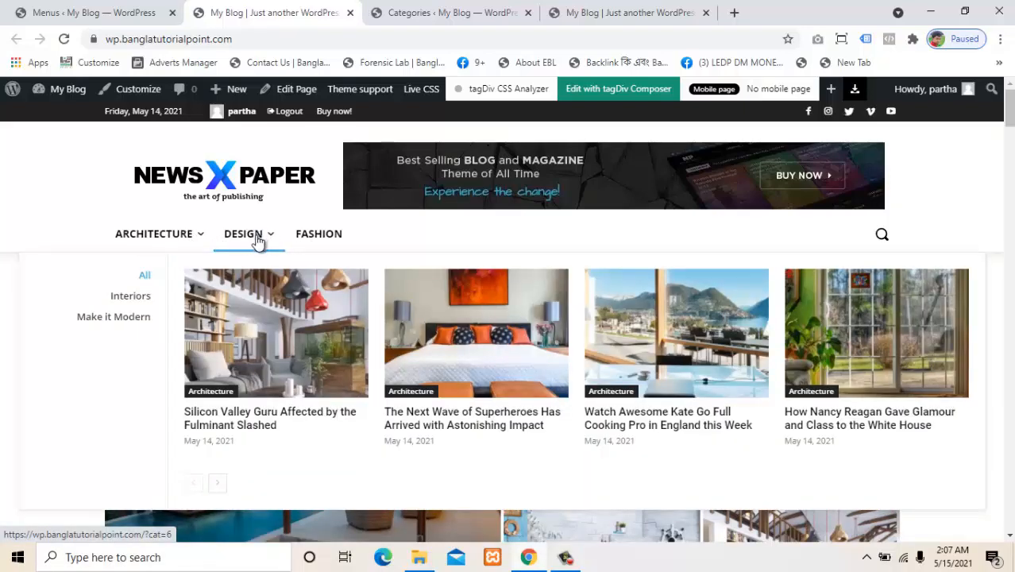
{"action": "mouse_move", "coordinate": [142, 295]}
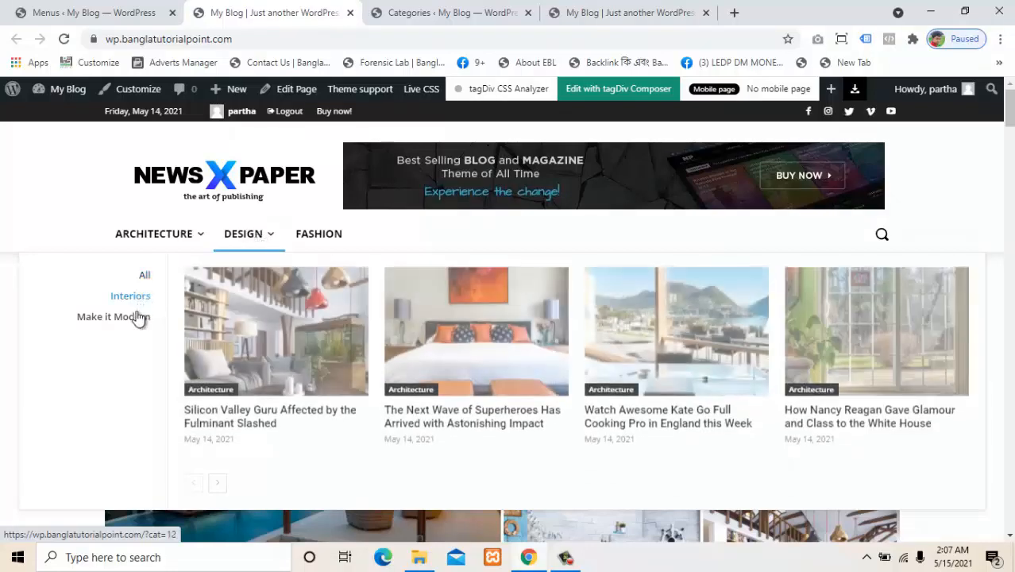
{"action": "mouse_move", "coordinate": [135, 317]}
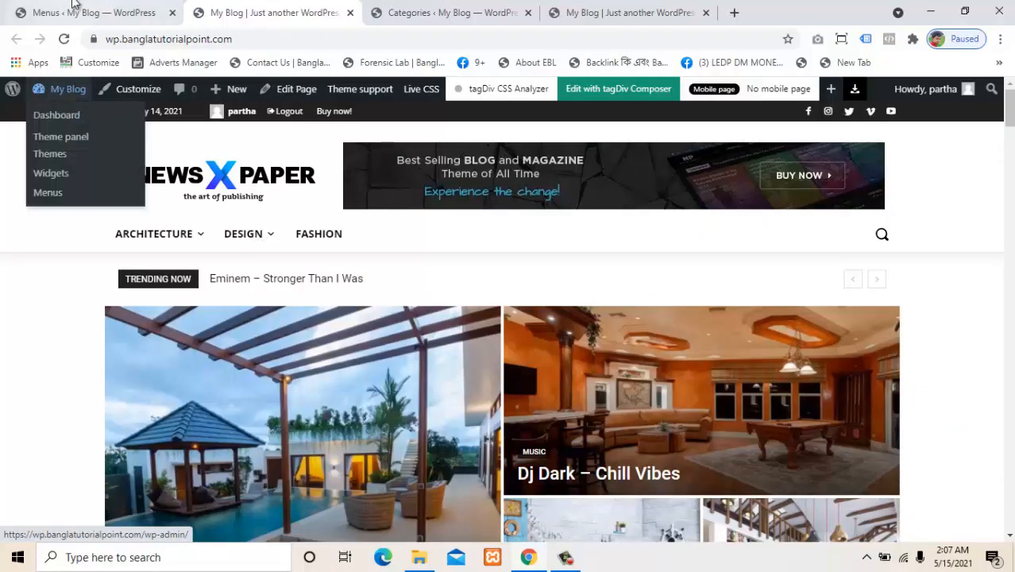
Open the post categories page in the WordPress admin and add a new top-level category named web design
{"action": "left_click", "coordinate": [74, 7]}
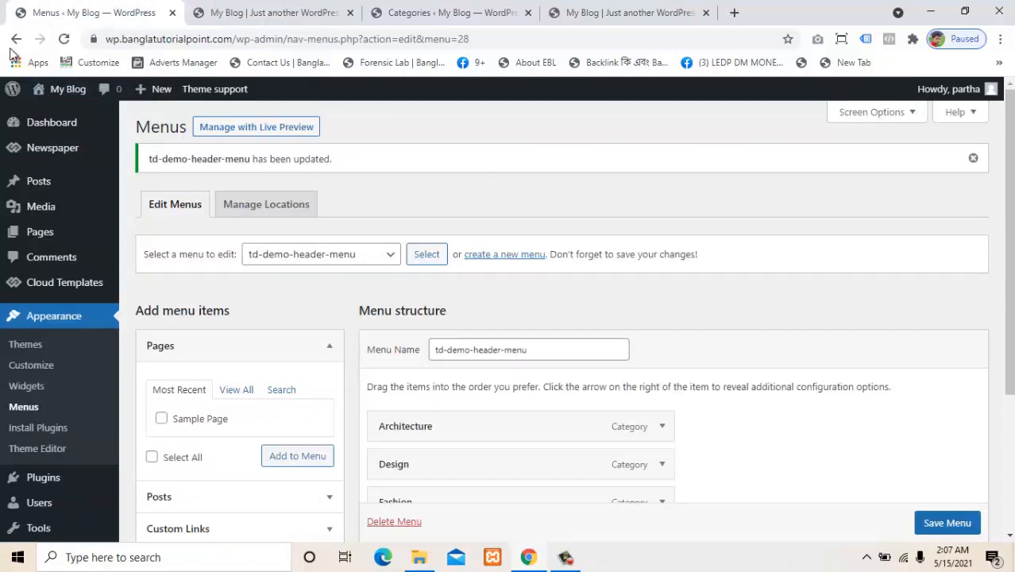
{"action": "mouse_move", "coordinate": [62, 241]}
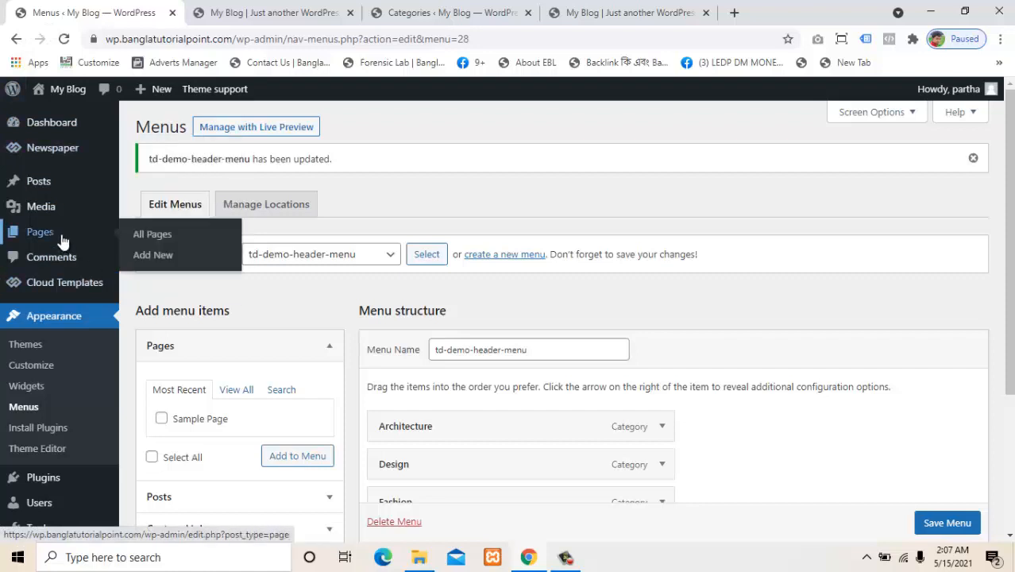
{"action": "mouse_move", "coordinate": [49, 181]}
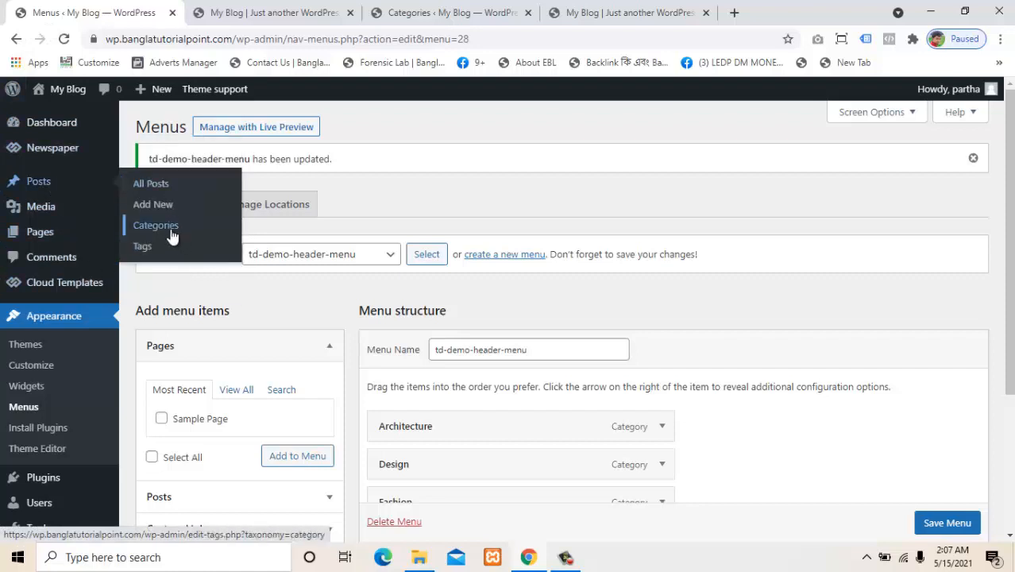
{"action": "left_click", "coordinate": [156, 226]}
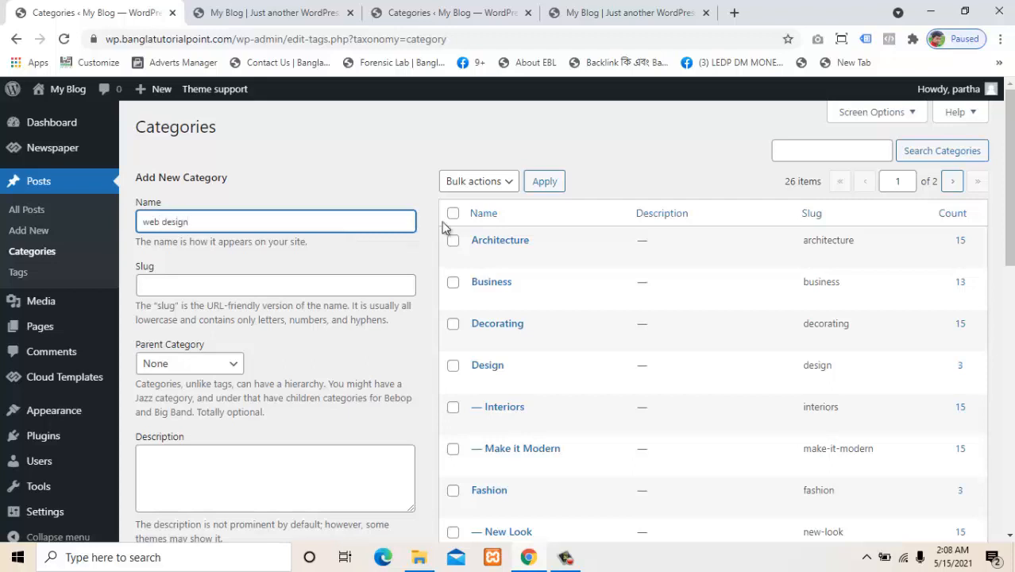
{"action": "scroll", "coordinate": [756, 312], "scroll_direction": "down", "scroll_amount": 3}
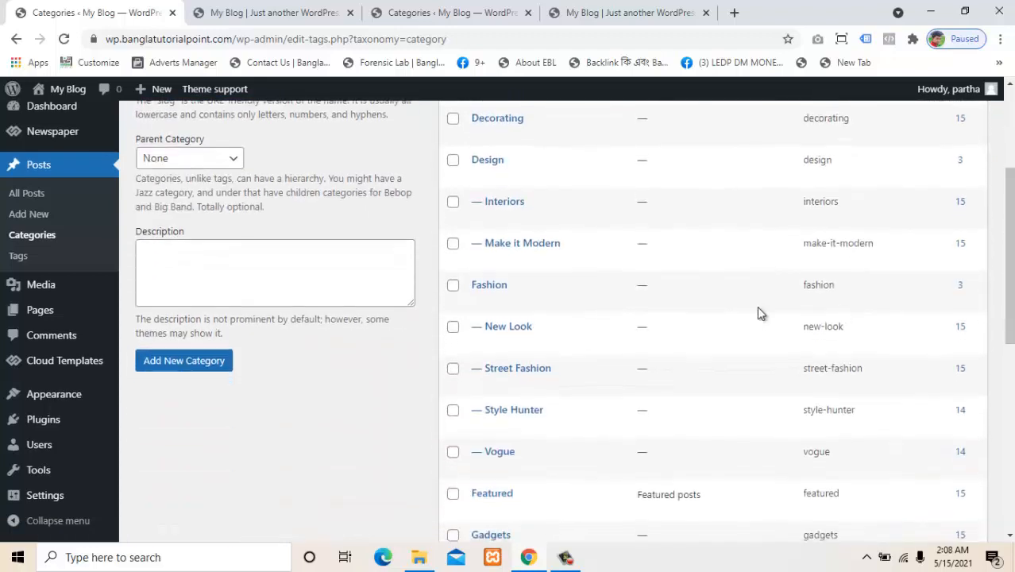
{"action": "left_click", "coordinate": [219, 362]}
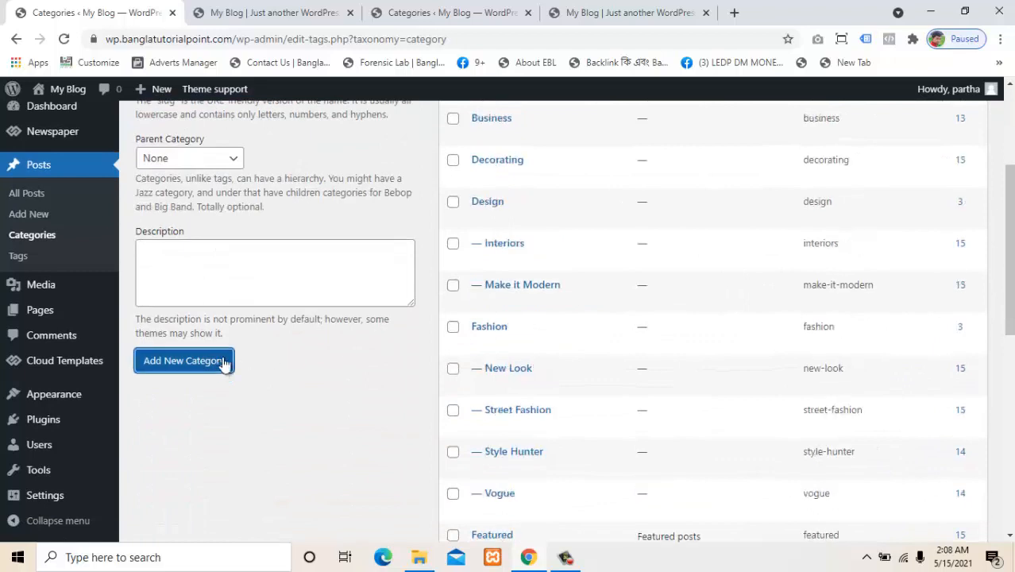
Add a new category named HTML with web design as its parent category
{"action": "scroll", "coordinate": [1002, 168], "scroll_direction": "up", "scroll_amount": 3}
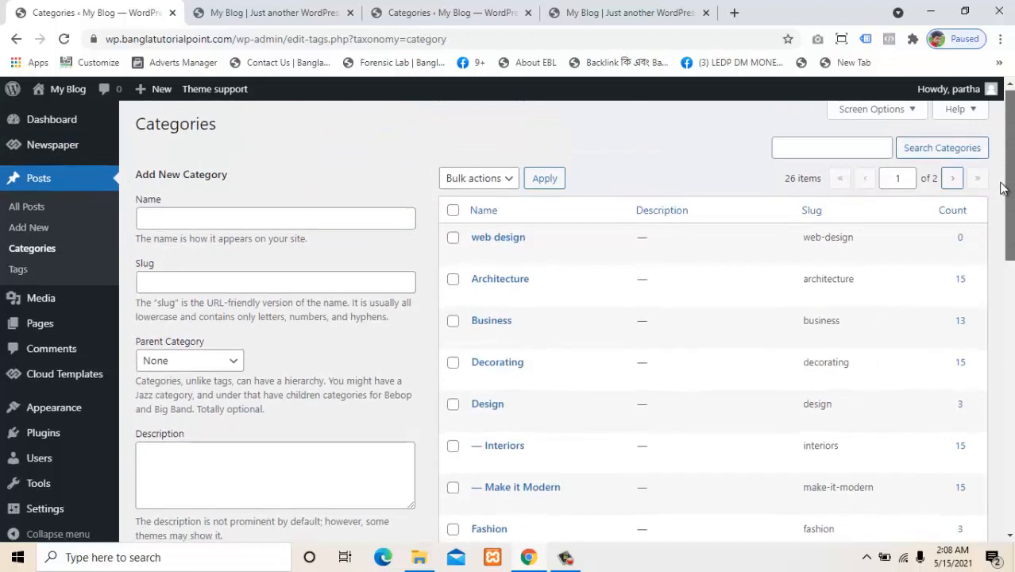
{"action": "left_click_drag", "start_coordinate": [1007, 194], "coordinate": [1007, 249]}
{"action": "mouse_move", "coordinate": [649, 267]}
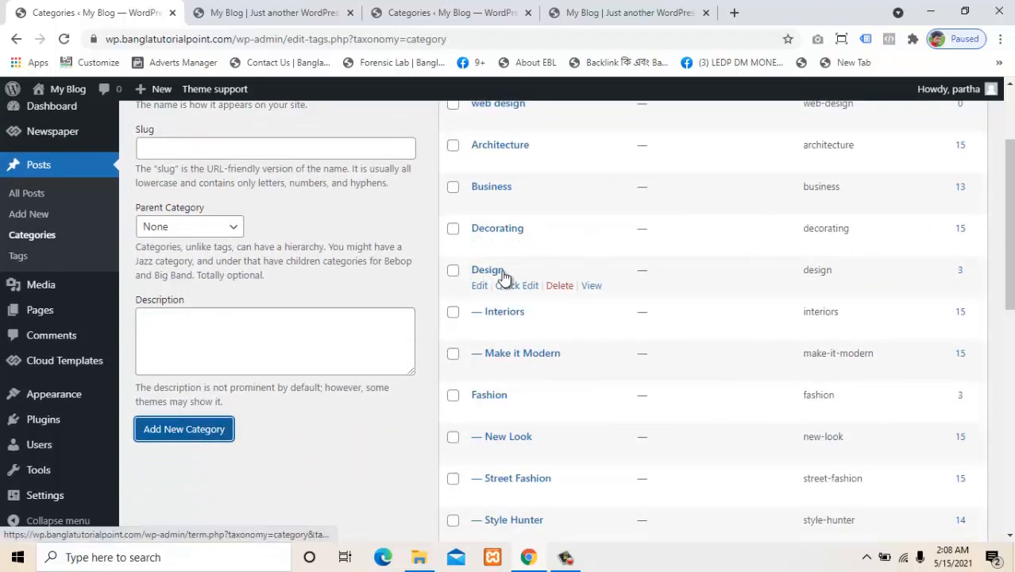
{"action": "mouse_move", "coordinate": [503, 317]}
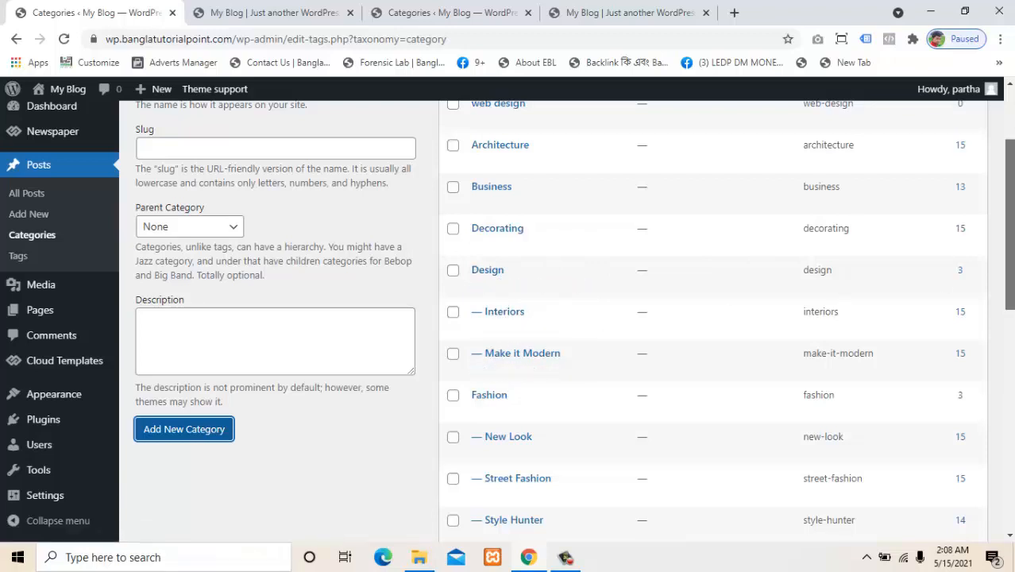
{"action": "scroll", "coordinate": [1008, 191], "scroll_direction": "up", "scroll_amount": 2}
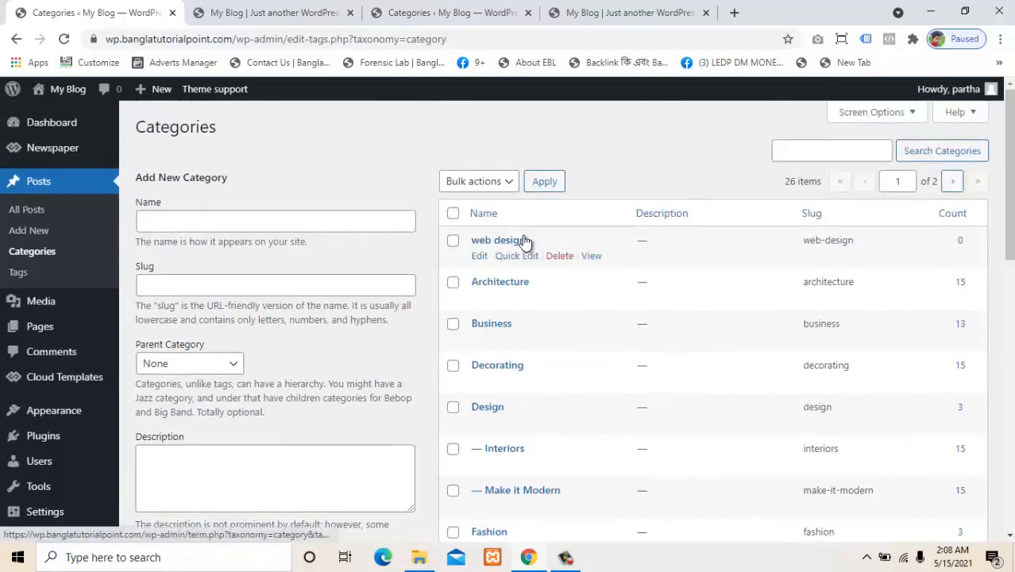
{"action": "left_click", "coordinate": [272, 216]}
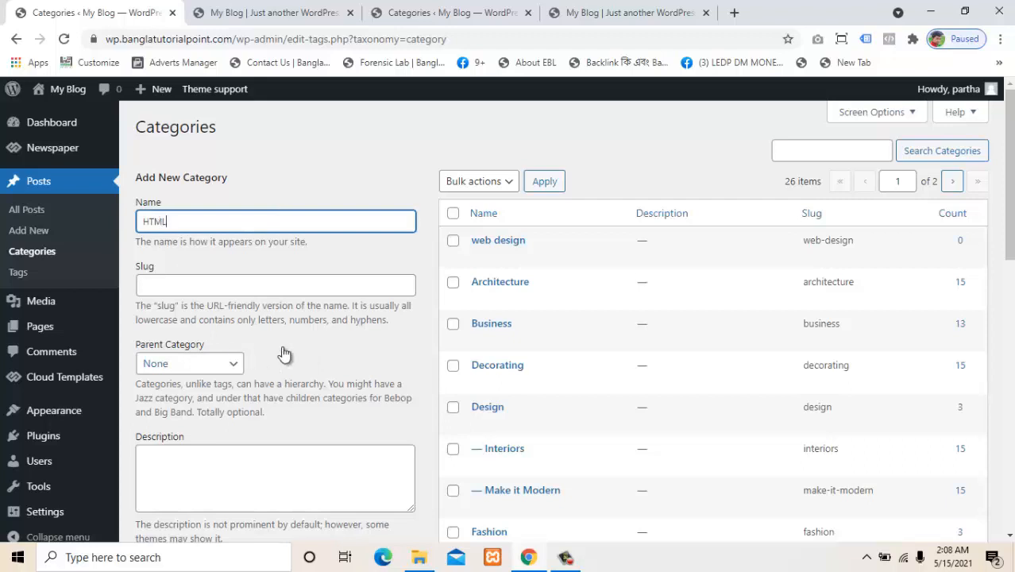
{"action": "left_click", "coordinate": [233, 362]}
{"action": "left_click", "coordinate": [185, 76]}
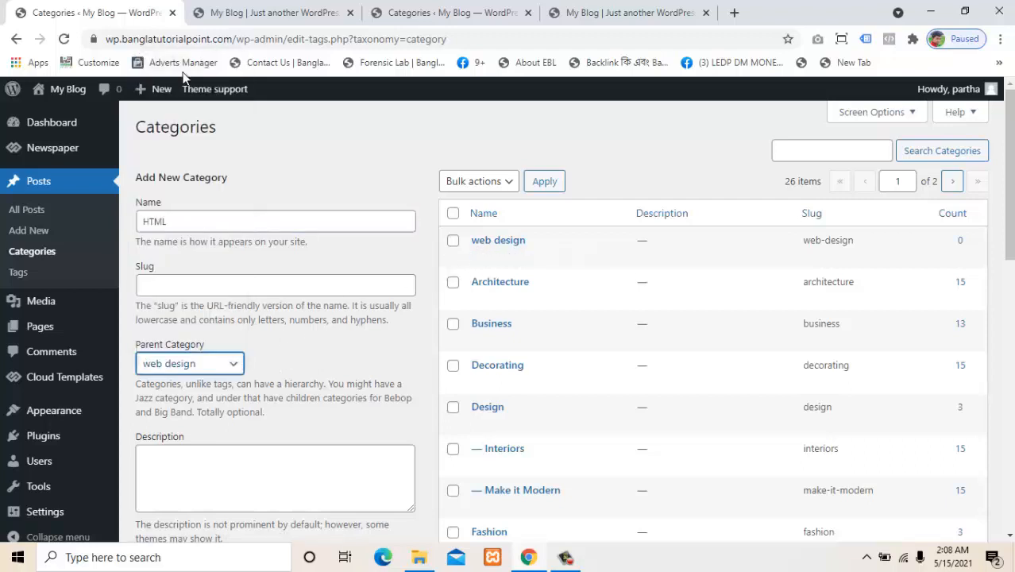
{"action": "left_click_drag", "start_coordinate": [1008, 207], "coordinate": [1008, 286]}
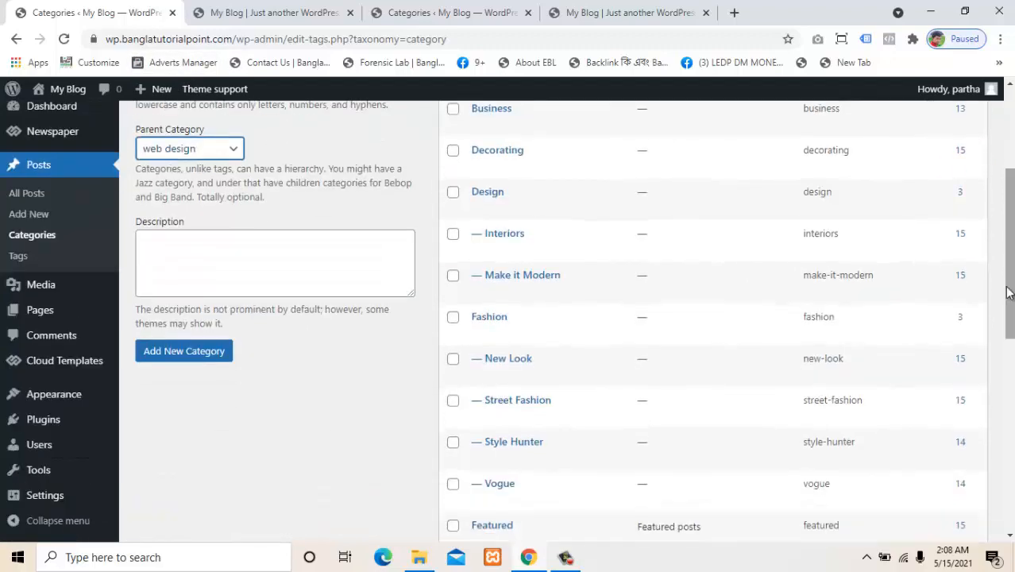
{"action": "left_click", "coordinate": [210, 353]}
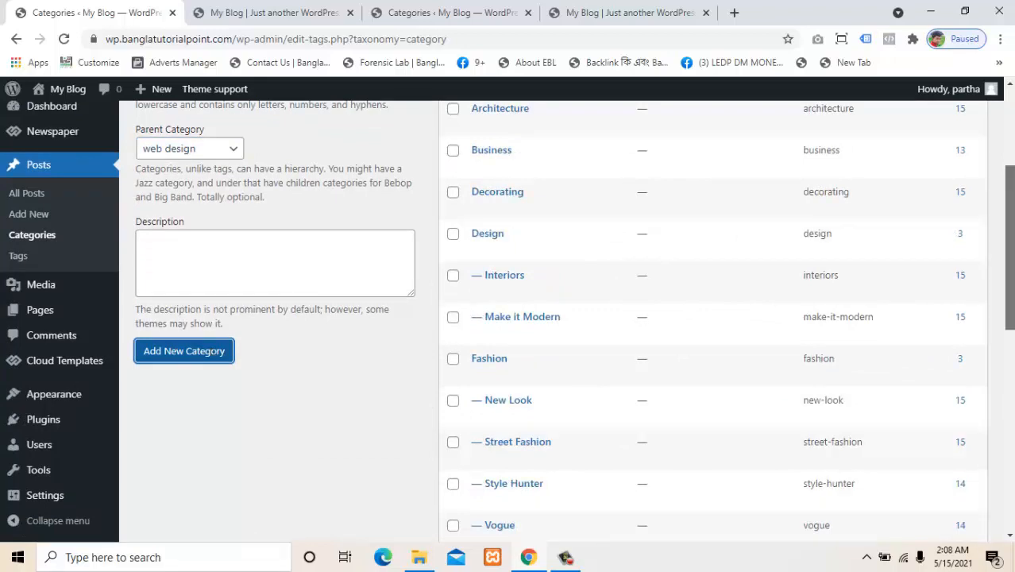
Add a new category named CSS with web design as its parent category
{"action": "scroll", "coordinate": [603, 270], "scroll_direction": "up", "scroll_amount": 3}
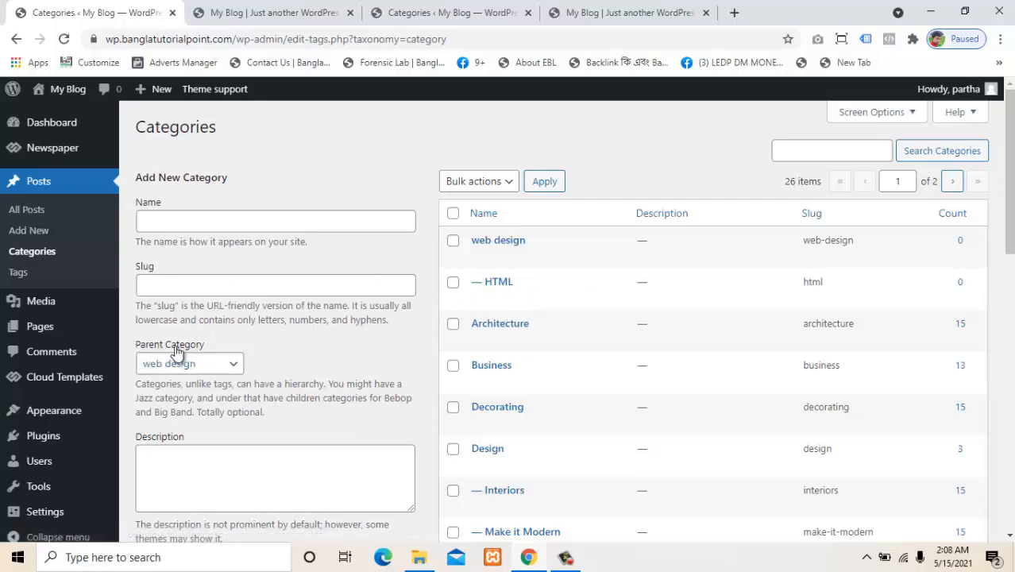
{"action": "left_click", "coordinate": [207, 224]}
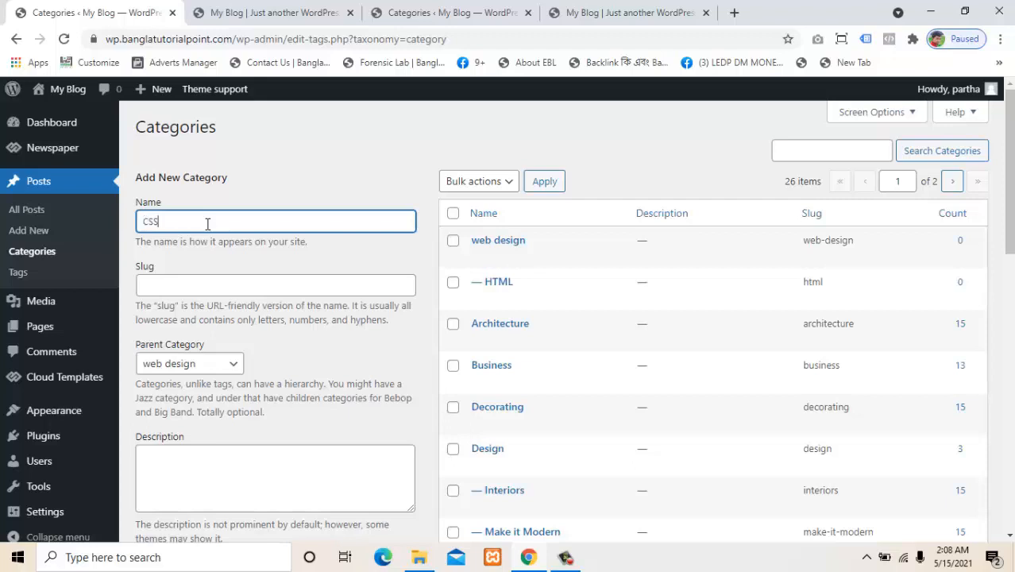
{"action": "left_click_drag", "start_coordinate": [1008, 208], "coordinate": [1008, 216]}
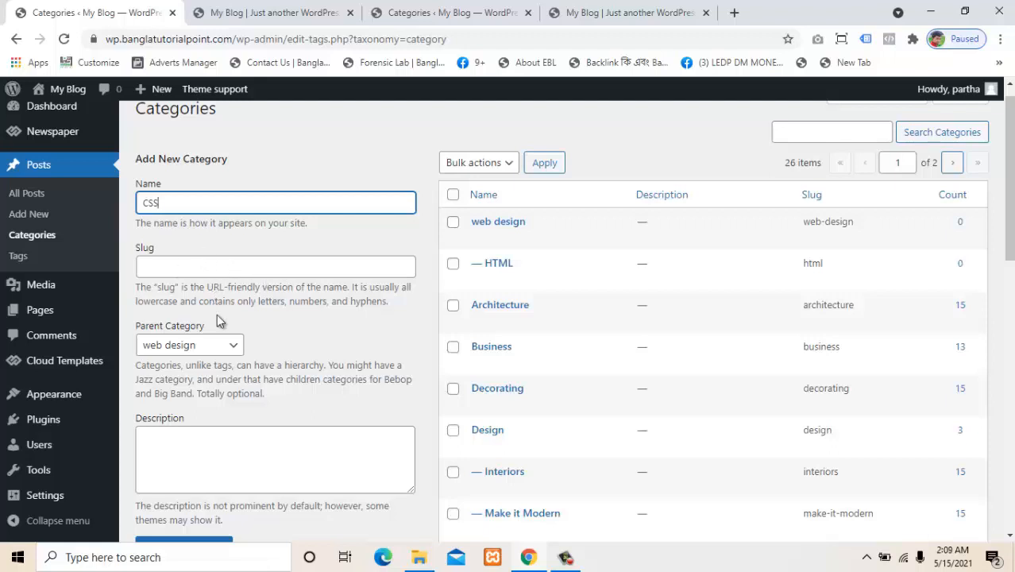
{"action": "left_click", "coordinate": [233, 346]}
{"action": "left_click", "coordinate": [235, 349]}
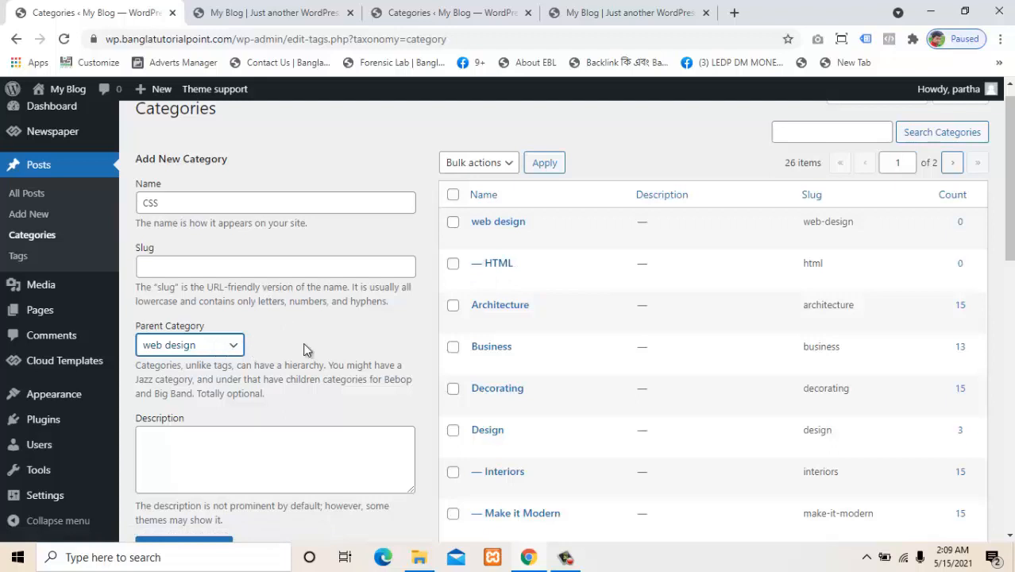
{"action": "scroll", "coordinate": [790, 321], "scroll_direction": "down", "scroll_amount": 1}
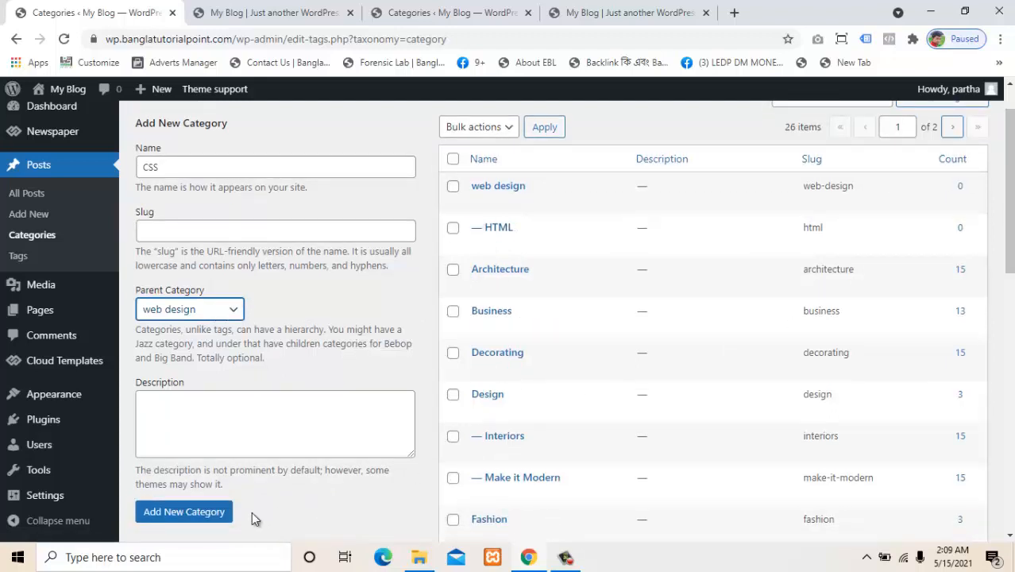
{"action": "left_click", "coordinate": [218, 512]}
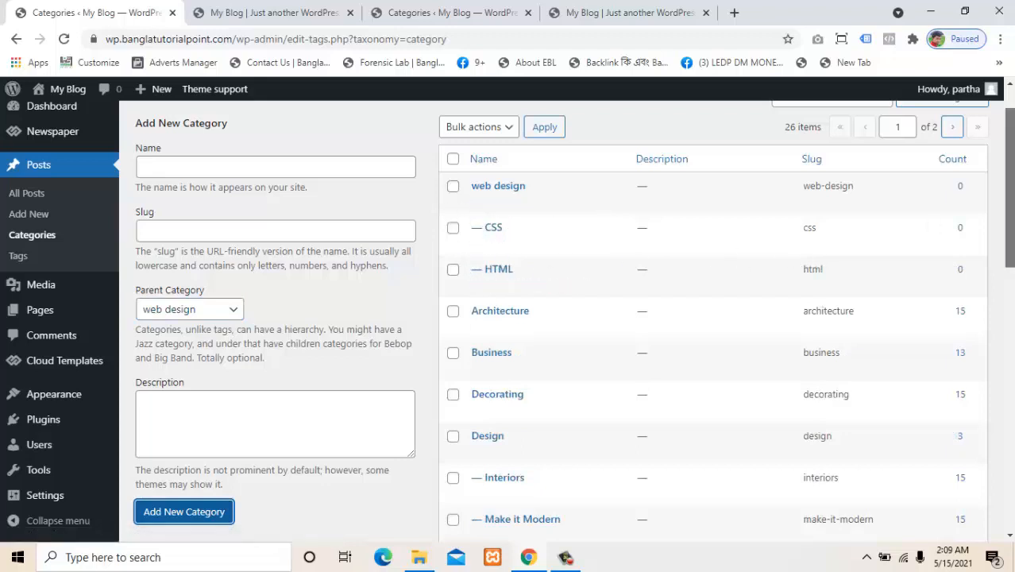
{"action": "scroll", "coordinate": [1008, 157], "scroll_direction": "up", "scroll_amount": 1}
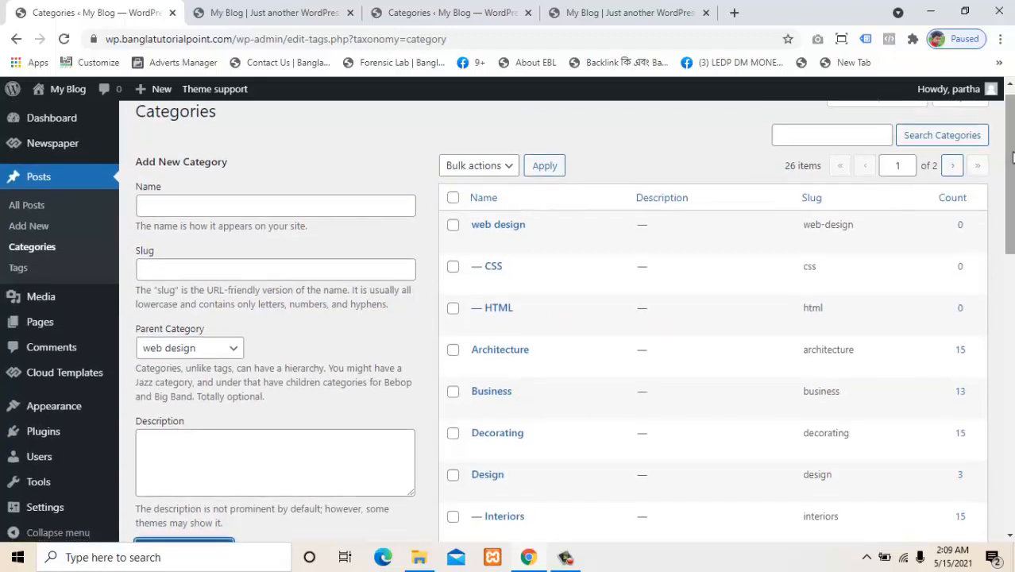
Start a new post and expand the category list in its post settings
{"action": "left_click", "coordinate": [33, 227]}
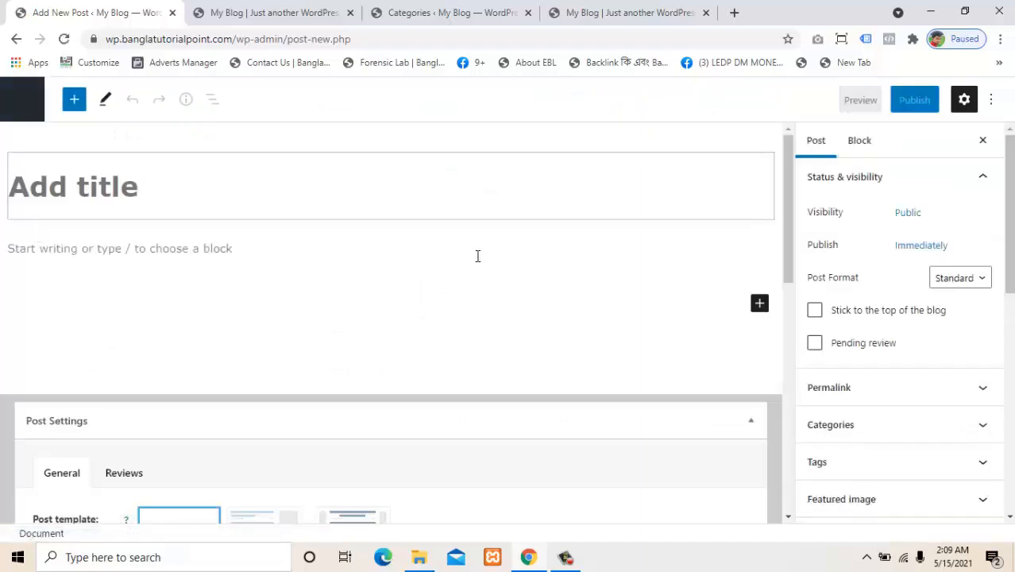
{"action": "left_click", "coordinate": [328, 190]}
{"action": "left_click_drag", "start_coordinate": [1008, 229], "coordinate": [1003, 285]}
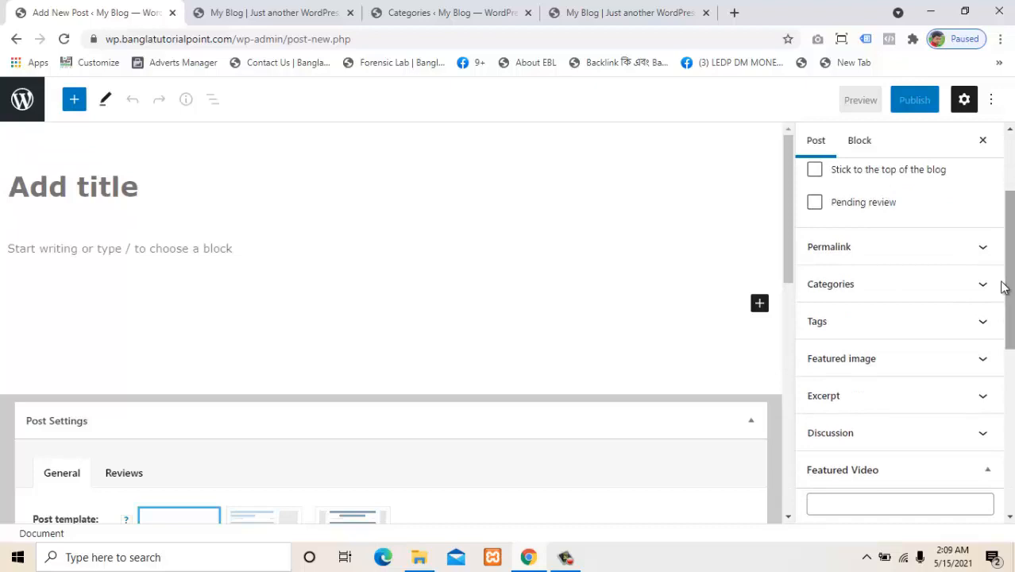
{"action": "left_click", "coordinate": [956, 286]}
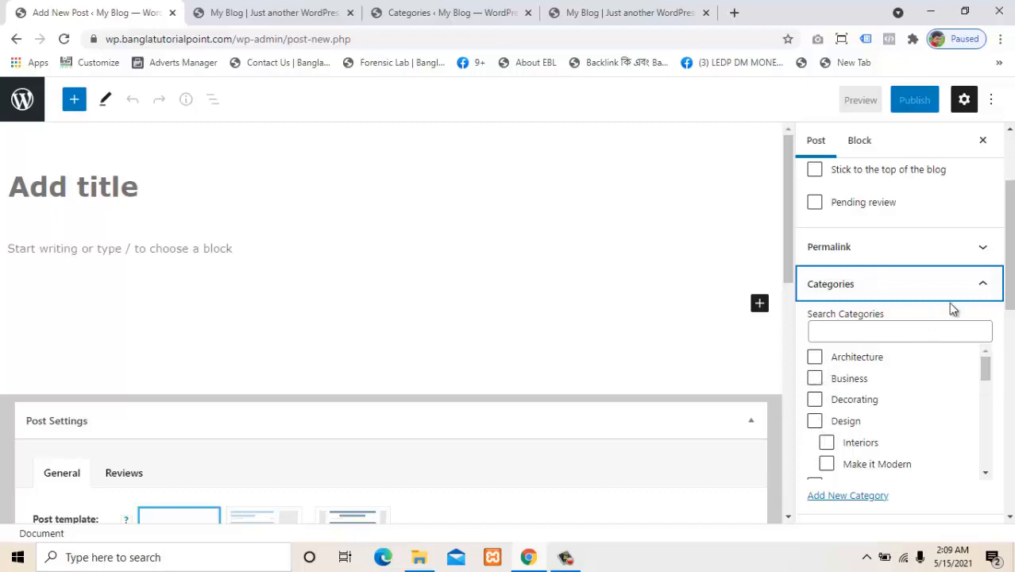
{"action": "left_click_drag", "start_coordinate": [1010, 296], "coordinate": [1010, 350]}
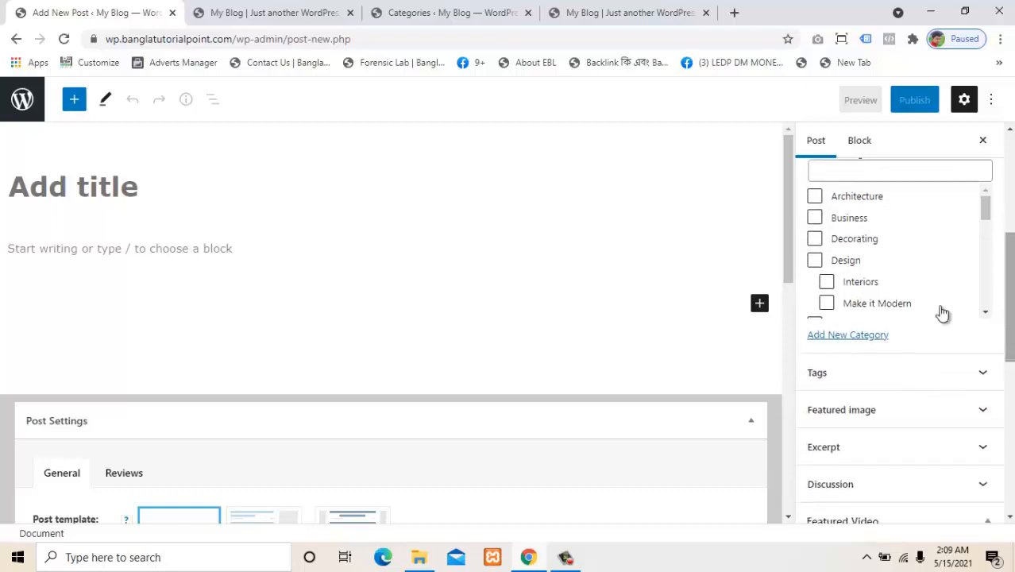
Examine the new post's Reviews and General settings, including post template, primary category, sidebar position, custom sidebar and subtitle
{"action": "left_click_drag", "start_coordinate": [789, 267], "coordinate": [611, 377]}
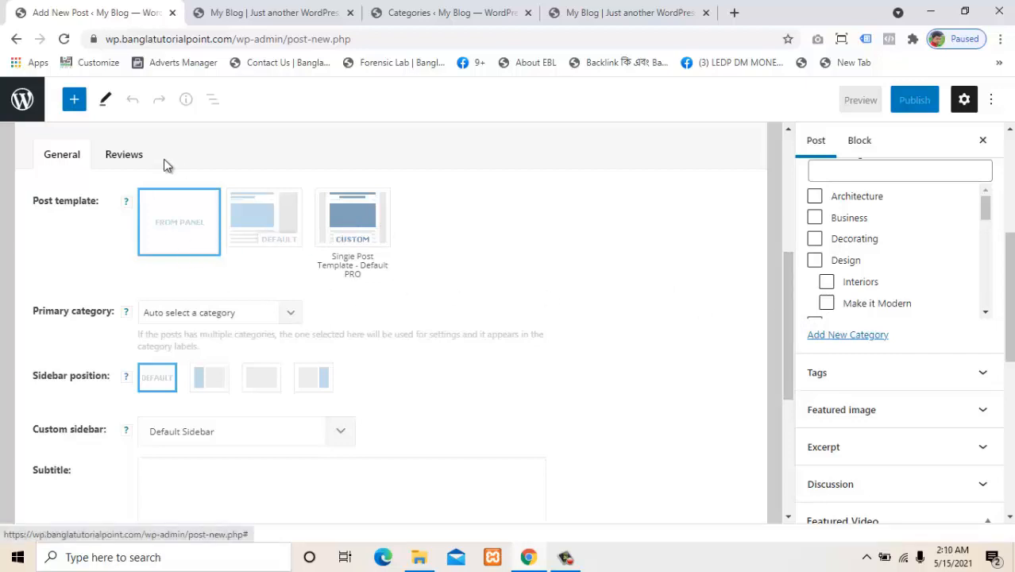
{"action": "left_click", "coordinate": [133, 152]}
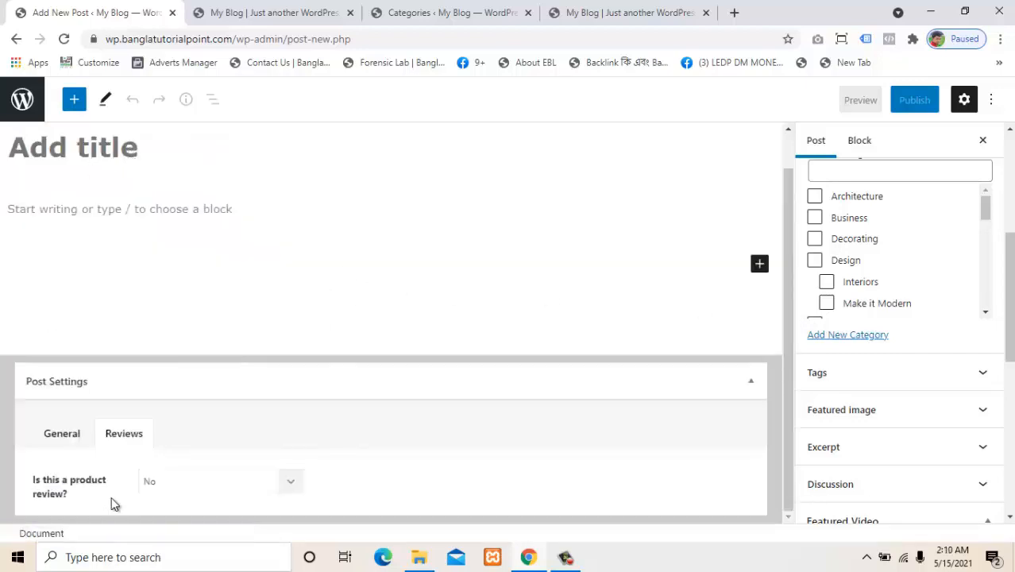
{"action": "left_click_drag", "start_coordinate": [58, 432], "coordinate": [43, 433]}
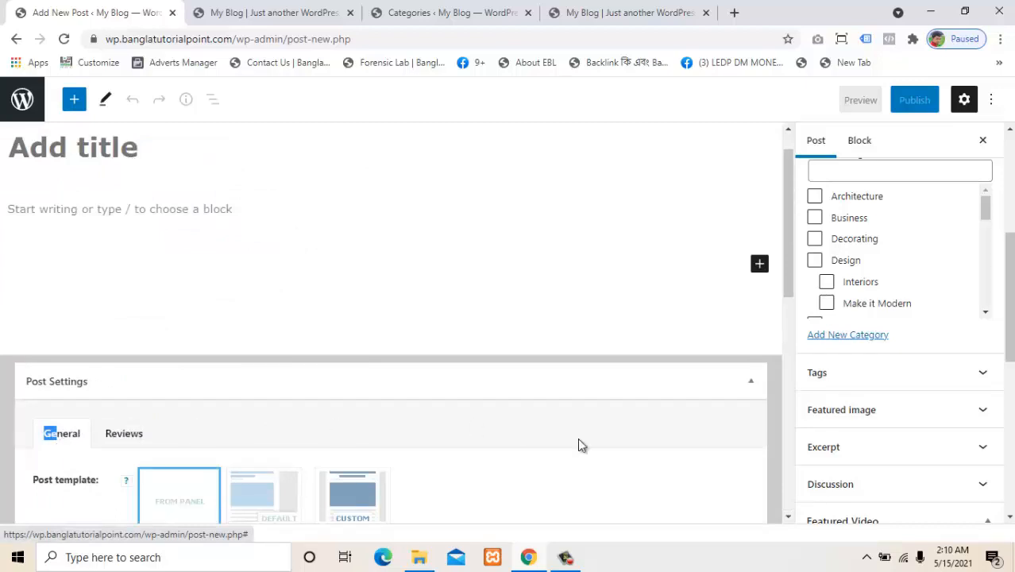
{"action": "left_click_drag", "start_coordinate": [784, 301], "coordinate": [762, 404]}
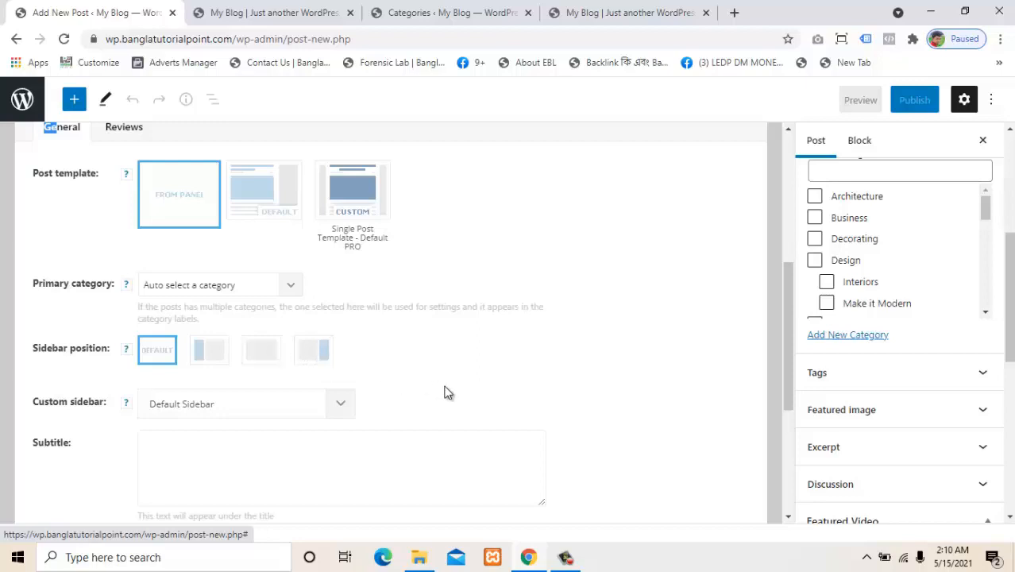
{"action": "left_click_drag", "start_coordinate": [788, 413], "coordinate": [774, 474]}
{"action": "left_click", "coordinate": [294, 284]}
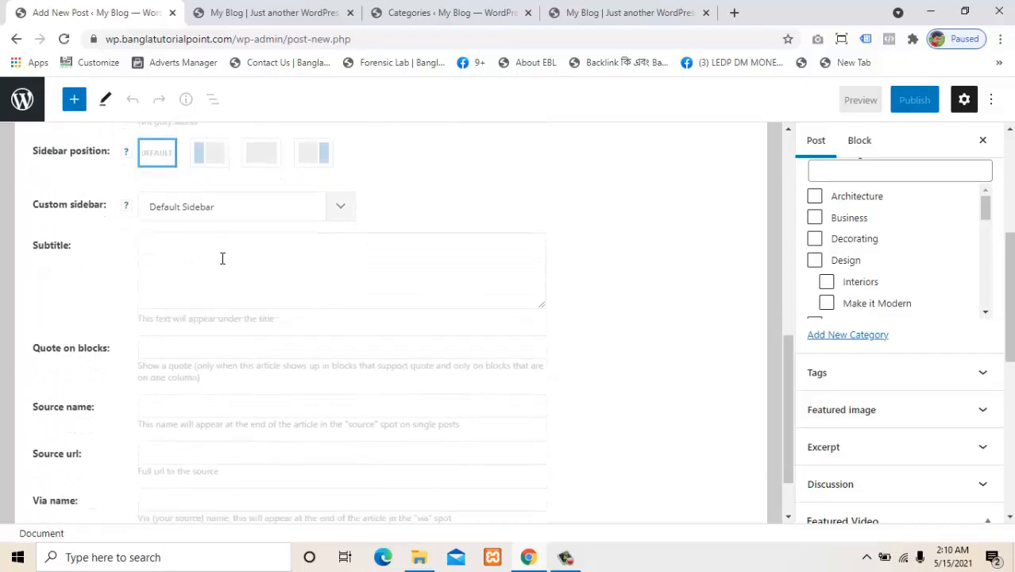
{"action": "left_click_drag", "start_coordinate": [174, 318], "coordinate": [218, 317]}
{"action": "left_click", "coordinate": [286, 322]}
{"action": "left_click", "coordinate": [310, 314]}
{"action": "scroll", "coordinate": [1007, 310], "scroll_direction": "down", "scroll_amount": 1}
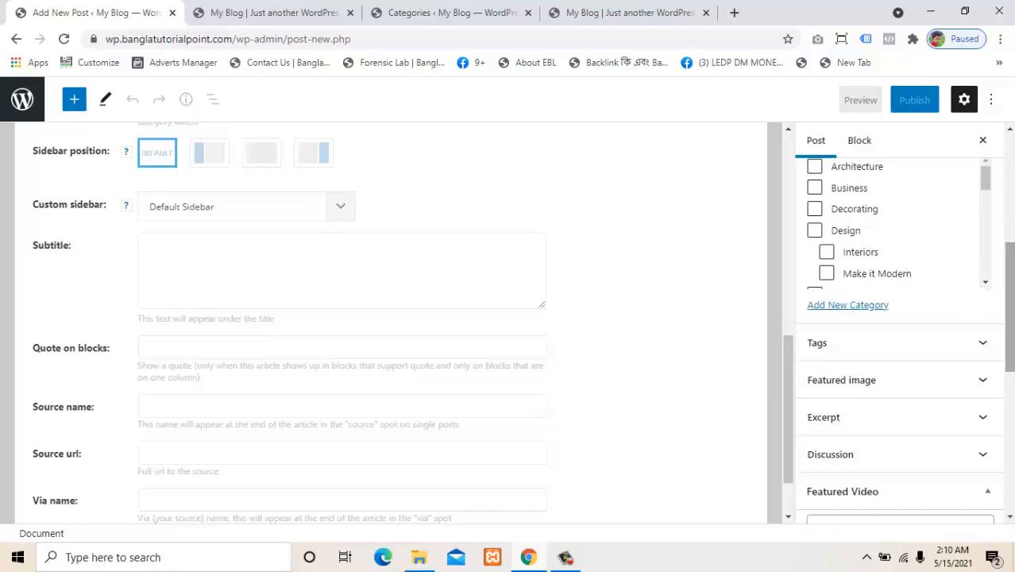
Set the source name in the new post's general settings to prothom alu
{"action": "left_click_drag", "start_coordinate": [786, 393], "coordinate": [787, 426]}
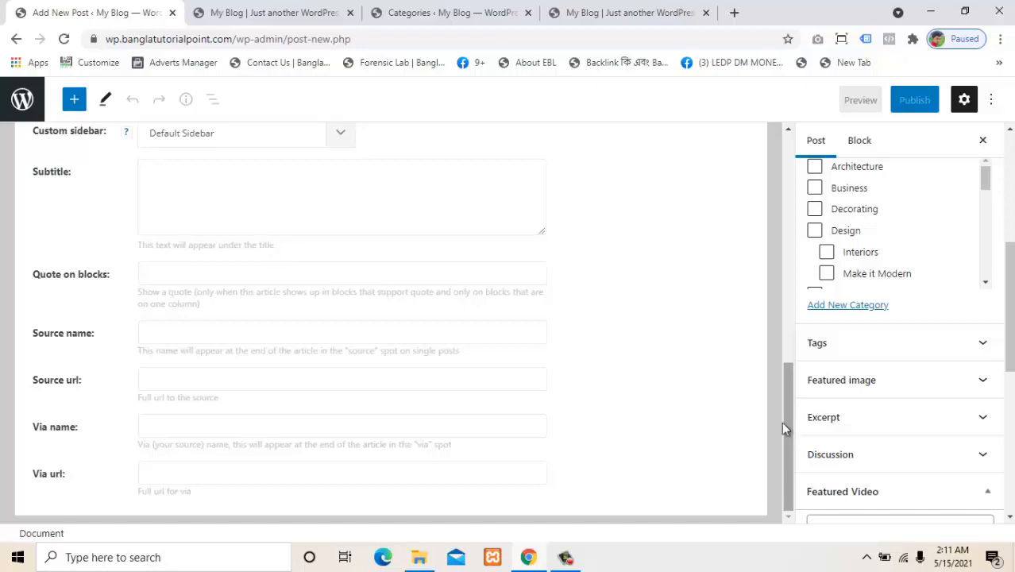
{"action": "left_click", "coordinate": [165, 337]}
{"action": "type", "text": "pro"}
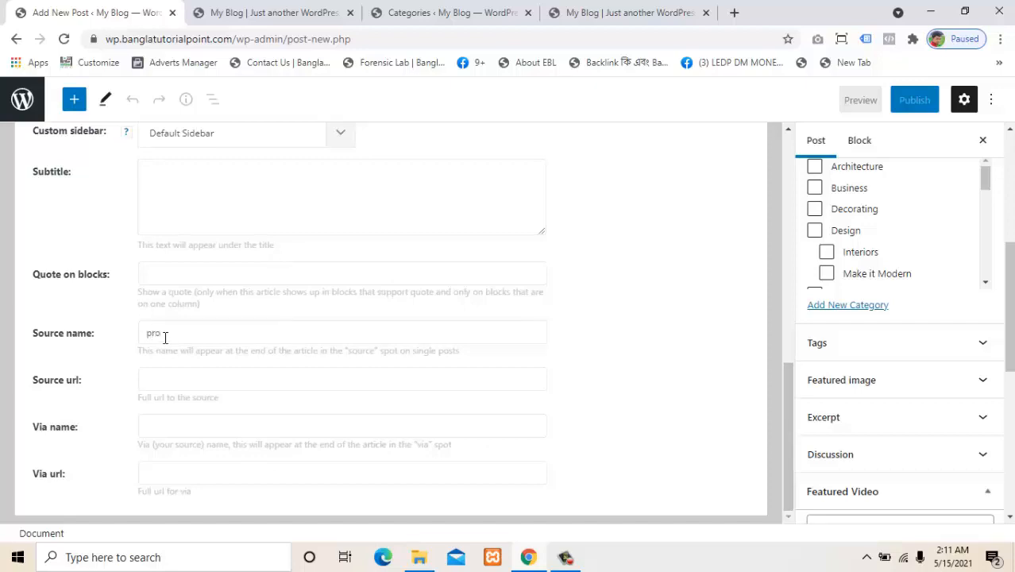
{"action": "type", "text": "thom alu"}
Review the post's source URL, via name and via URL fields, and return to the start of the post
{"action": "left_click", "coordinate": [165, 373]}
{"action": "left_click", "coordinate": [163, 420]}
{"action": "left_click_drag", "start_coordinate": [436, 443], "coordinate": [420, 444]}
{"action": "left_click_drag", "start_coordinate": [159, 445], "coordinate": [129, 463]}
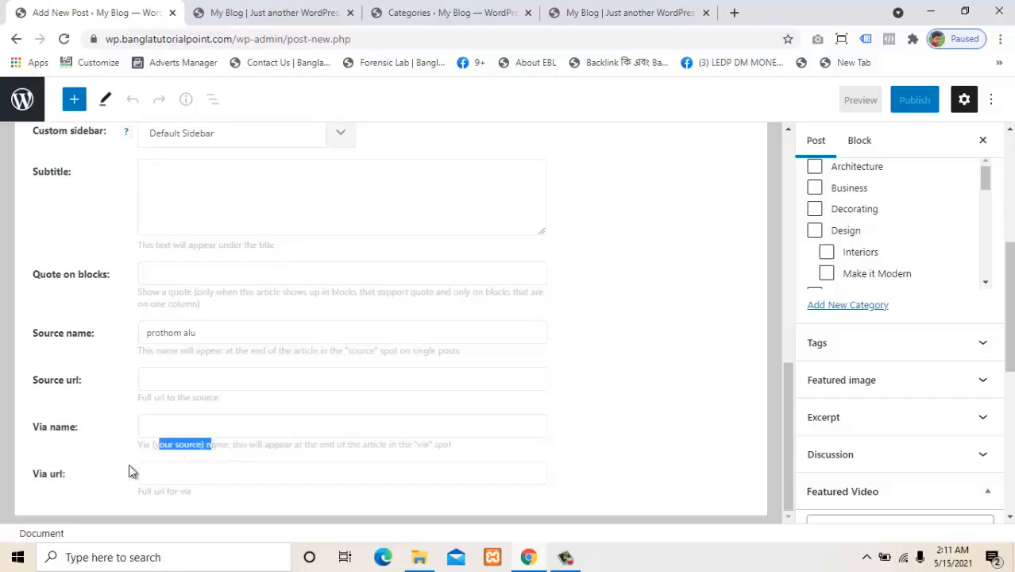
{"action": "left_click", "coordinate": [155, 470]}
{"action": "left_click", "coordinate": [160, 373]}
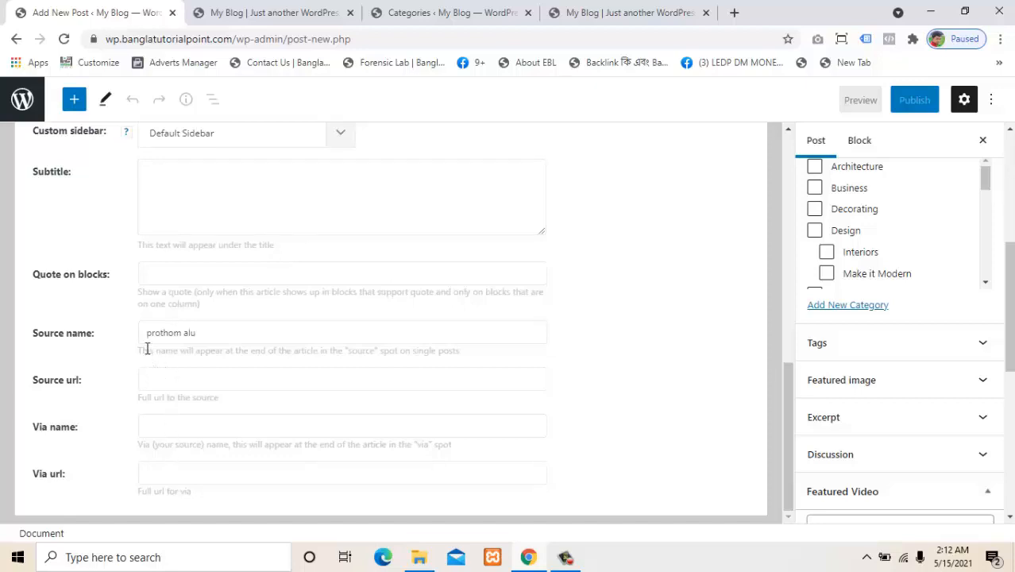
{"action": "left_click", "coordinate": [219, 341]}
{"action": "left_click_drag", "start_coordinate": [219, 340], "coordinate": [108, 341]}
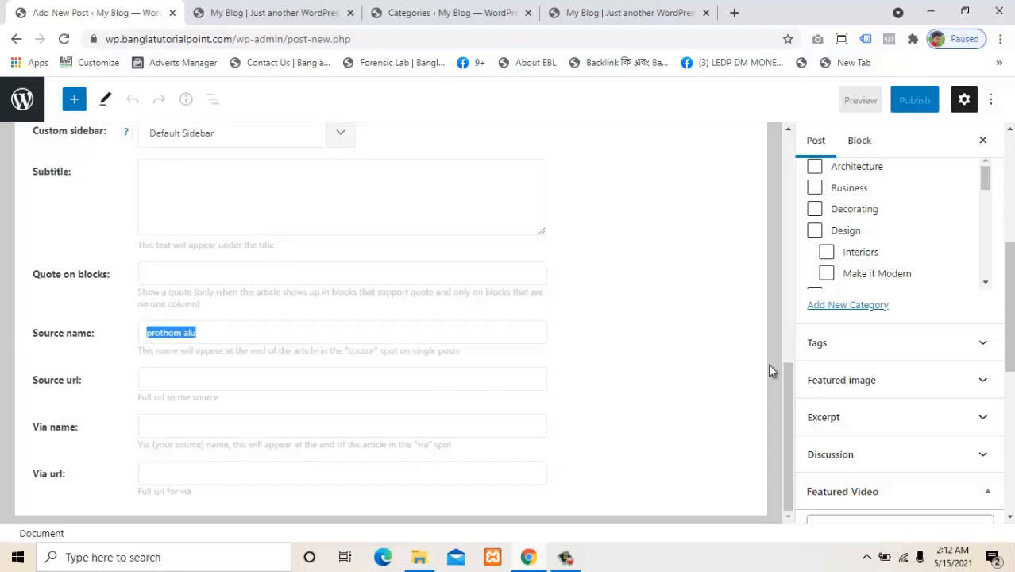
{"action": "scroll", "coordinate": [931, 188], "scroll_direction": "up", "scroll_amount": 5}
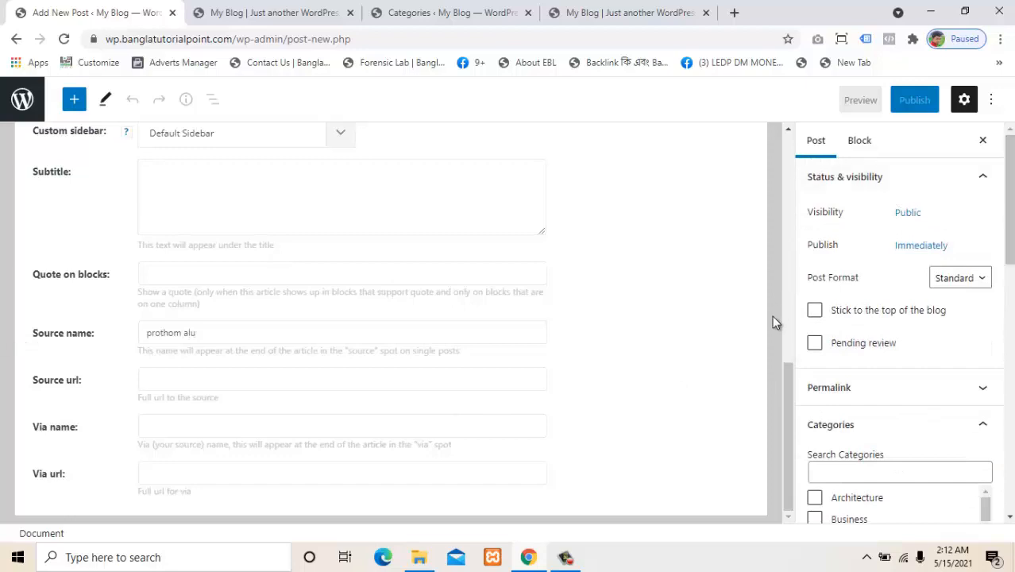
{"action": "left_click_drag", "start_coordinate": [790, 401], "coordinate": [790, 93]}
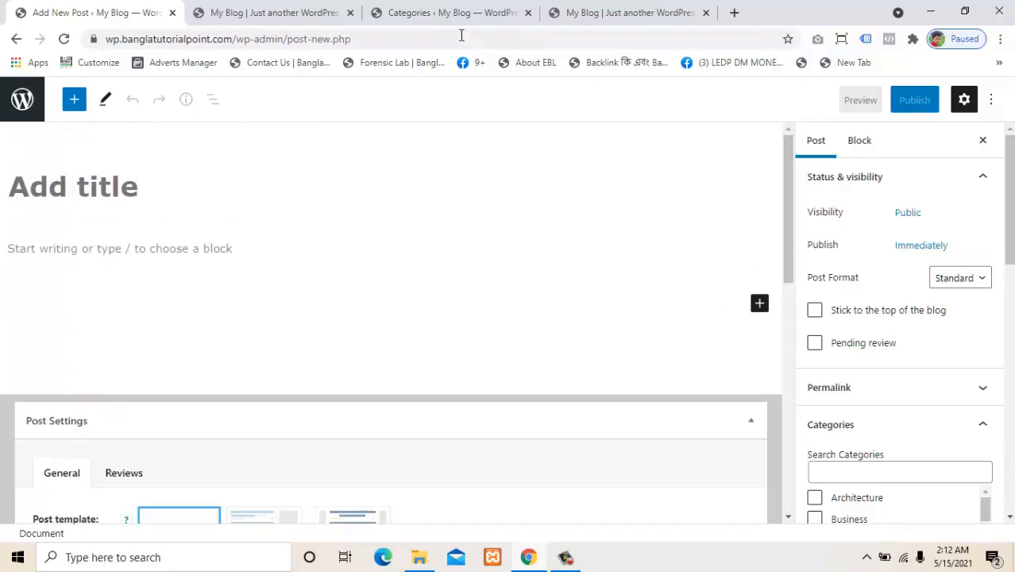
Switch to the blog's front page and examine its trending bar, featured posts, Don't Miss, Stay Connected and Lifestyle News sections
{"action": "left_click", "coordinate": [290, 13]}
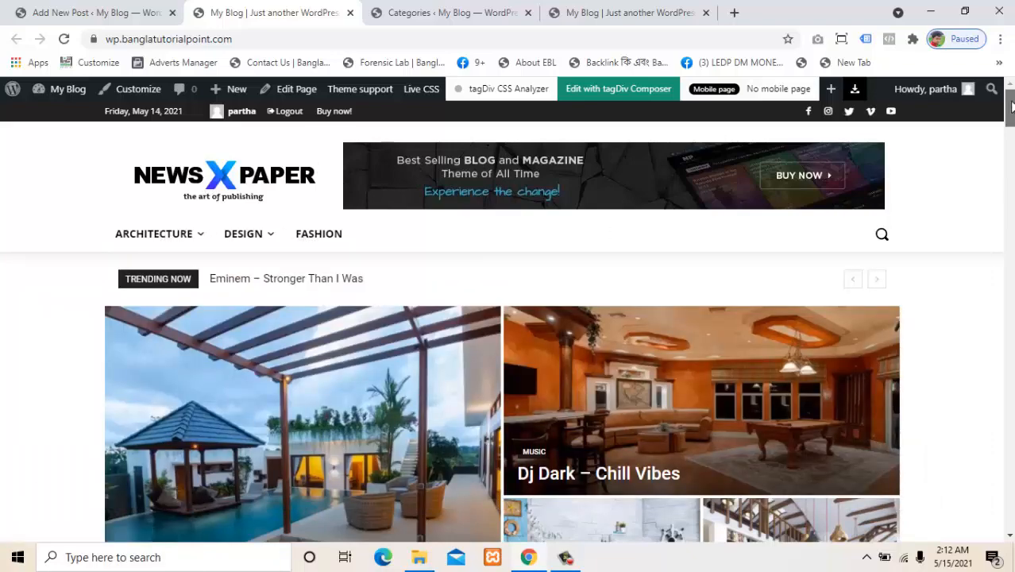
{"action": "mouse_move", "coordinate": [1010, 106]}
{"action": "left_mouse_down"}
{"action": "mouse_move", "coordinate": [1009, 135]}
{"action": "mouse_move", "coordinate": [1008, 93]}
{"action": "left_mouse_up"}
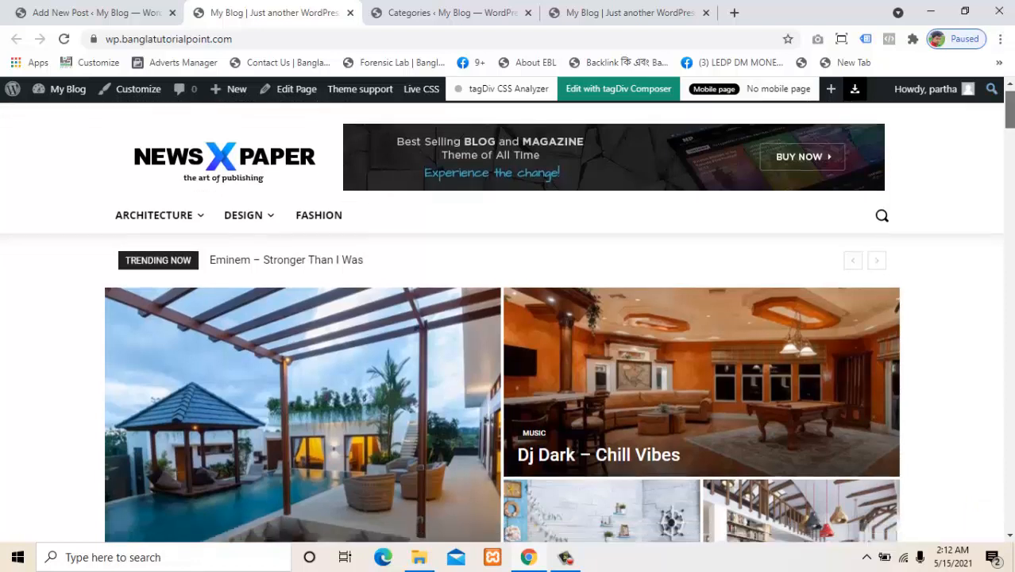
{"action": "scroll", "coordinate": [506, 317], "scroll_direction": "down", "scroll_amount": 1}
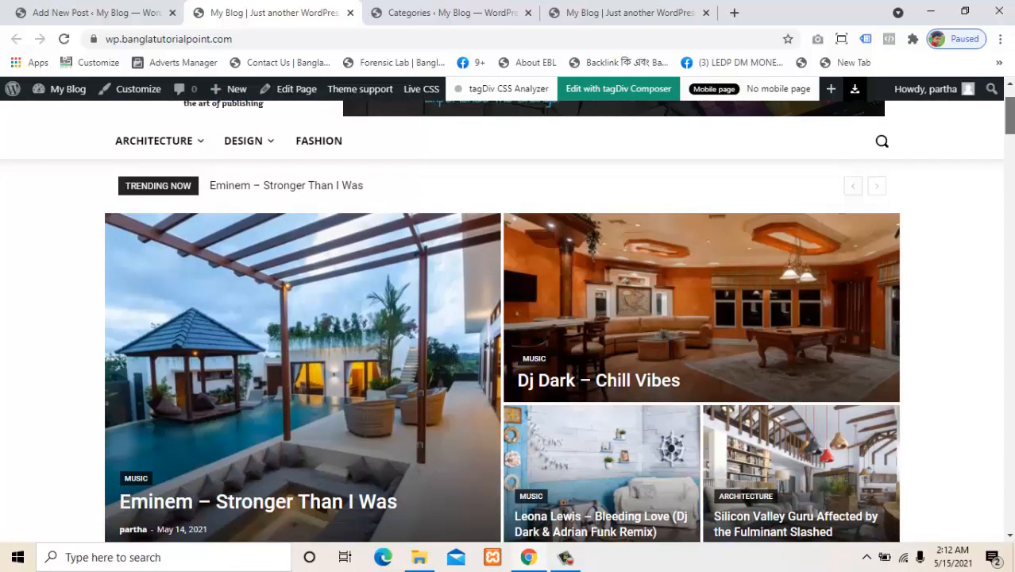
{"action": "left_click_drag", "start_coordinate": [1009, 115], "coordinate": [1009, 110]}
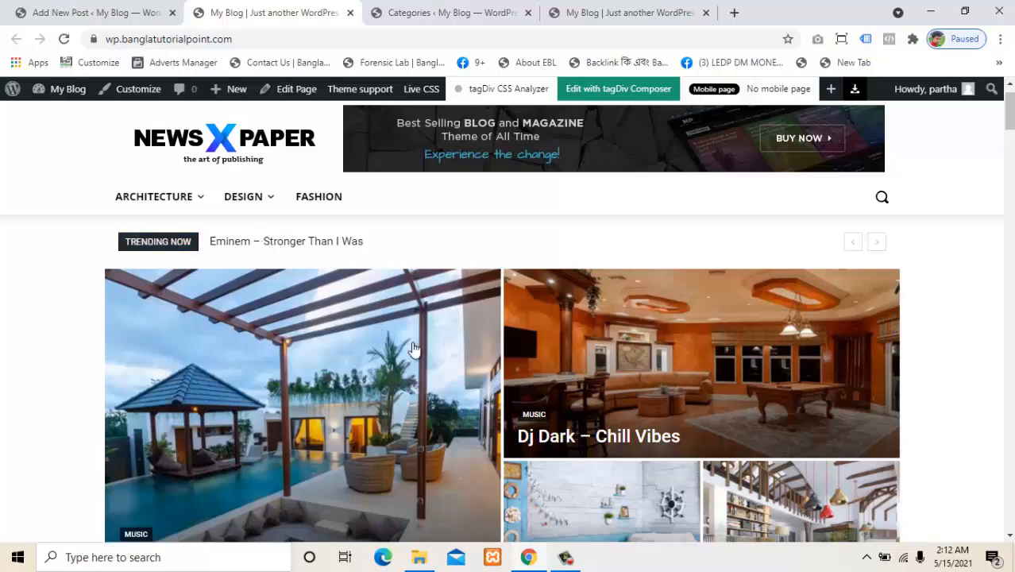
{"action": "scroll", "coordinate": [1008, 112], "scroll_direction": "down", "scroll_amount": 3}
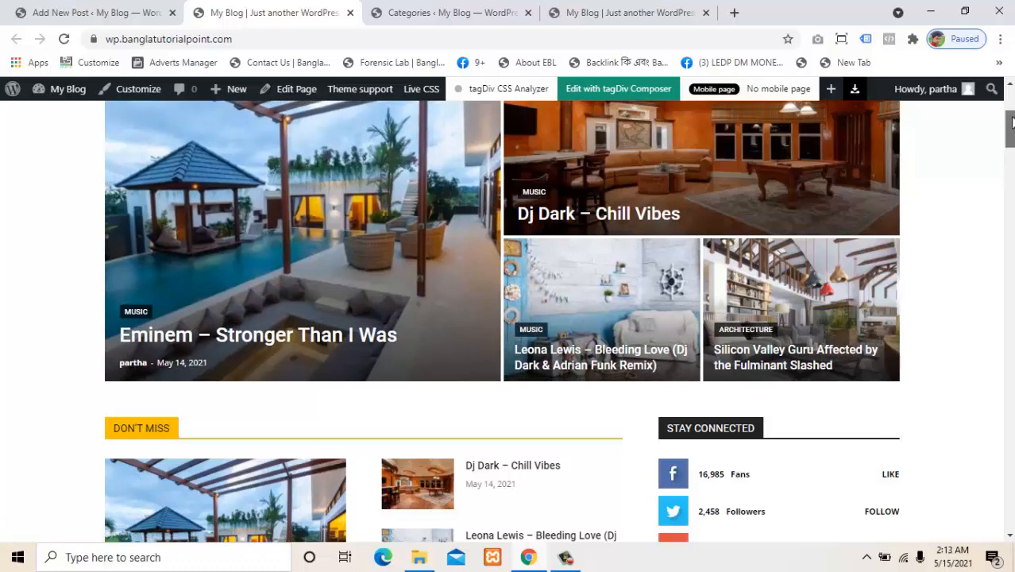
{"action": "scroll", "coordinate": [1010, 121], "scroll_direction": "down", "scroll_amount": 2}
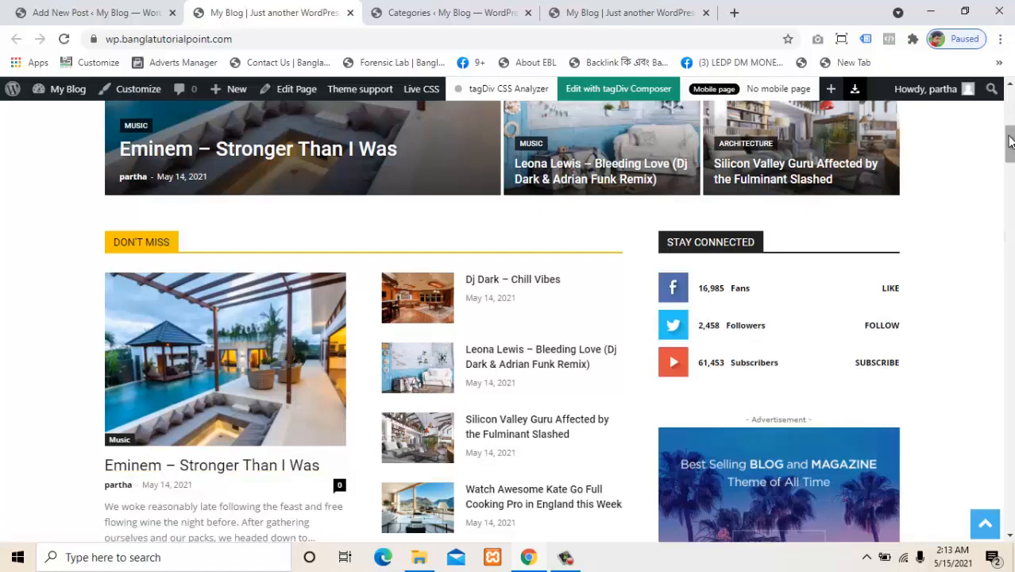
{"action": "scroll", "coordinate": [1009, 141], "scroll_direction": "down", "scroll_amount": 3}
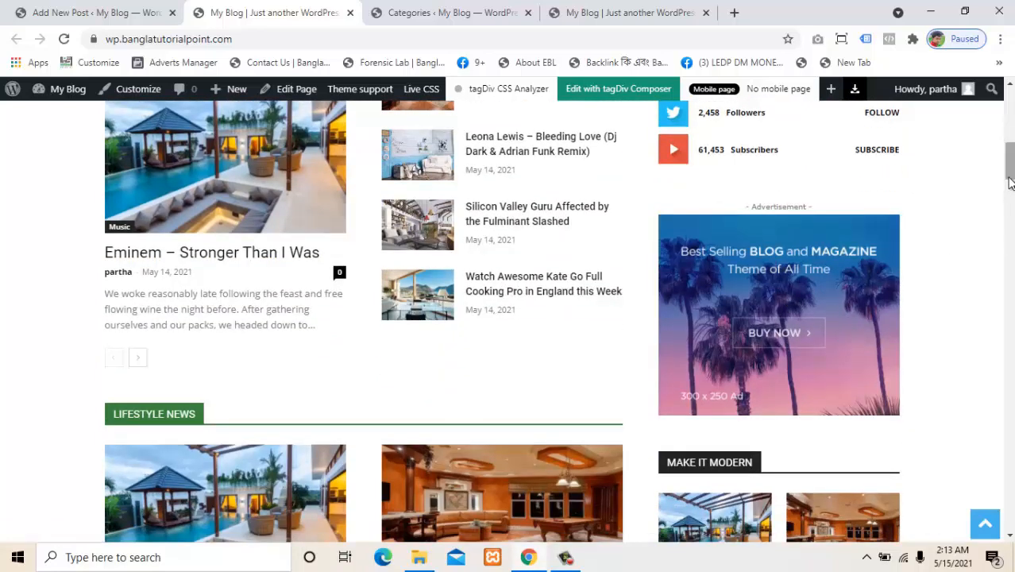
{"action": "left_click_drag", "start_coordinate": [1009, 177], "coordinate": [1009, 121]}
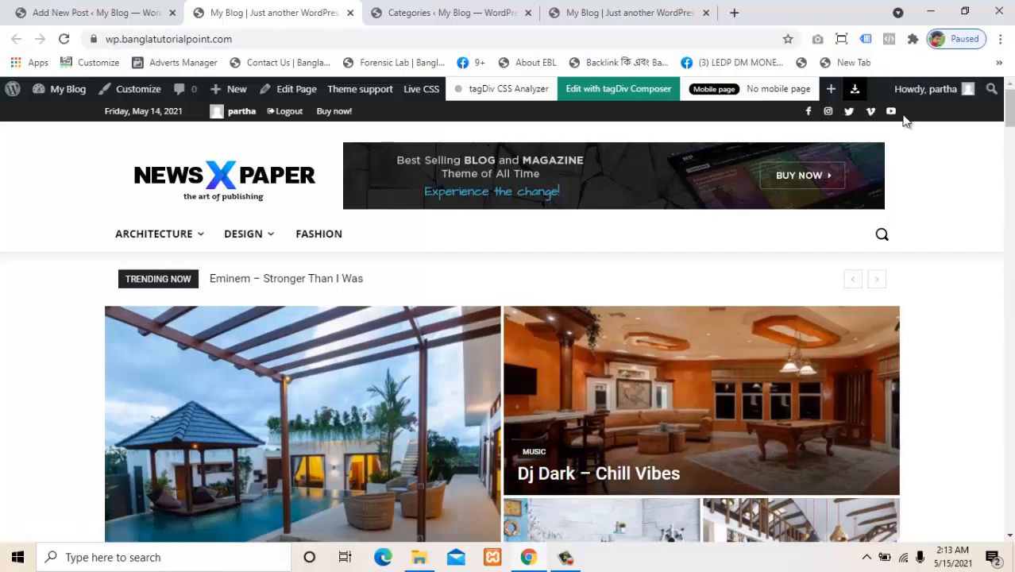
Edit the front page with tagDiv Composer and set the news ticker's custom title to Update News
{"action": "left_click", "coordinate": [599, 93]}
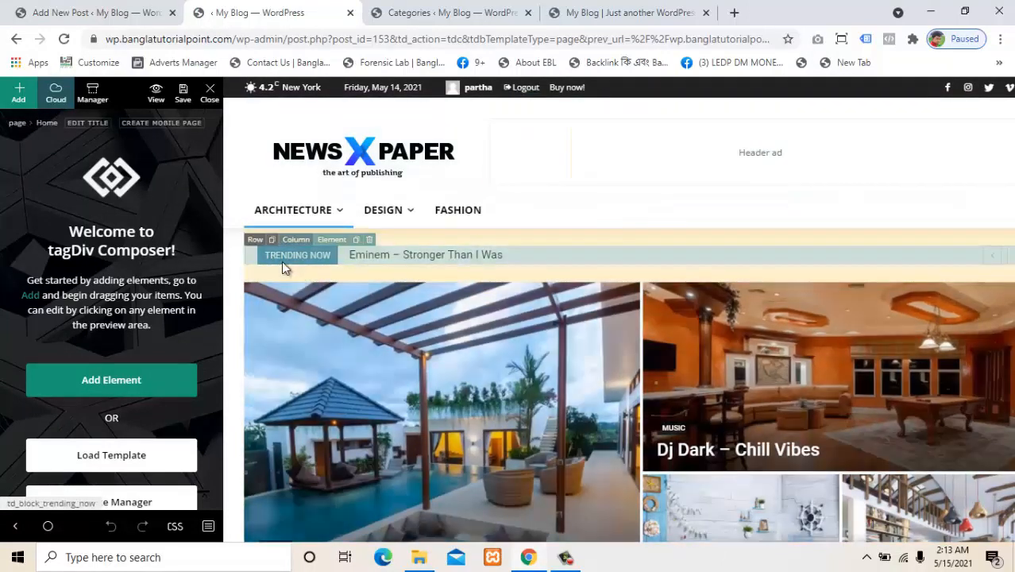
{"action": "left_click", "coordinate": [421, 265]}
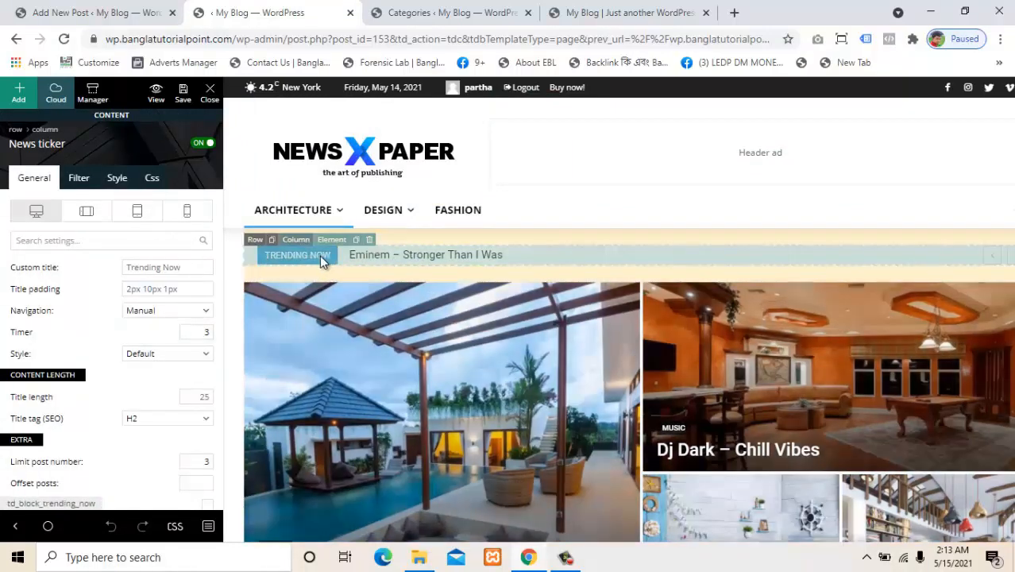
{"action": "left_click", "coordinate": [184, 269]}
{"action": "left_click", "coordinate": [154, 267]}
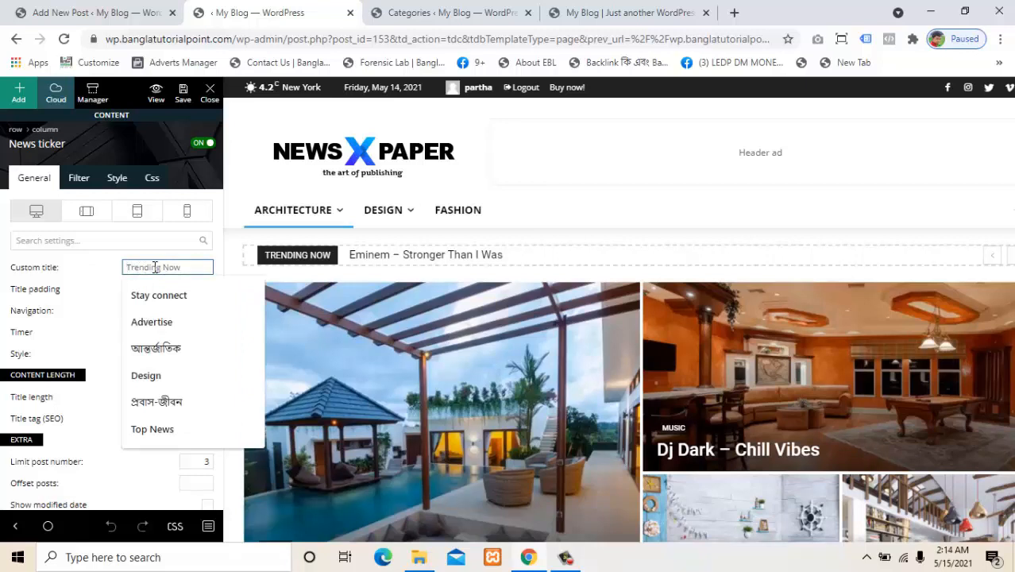
{"action": "type", "text": "Up"}
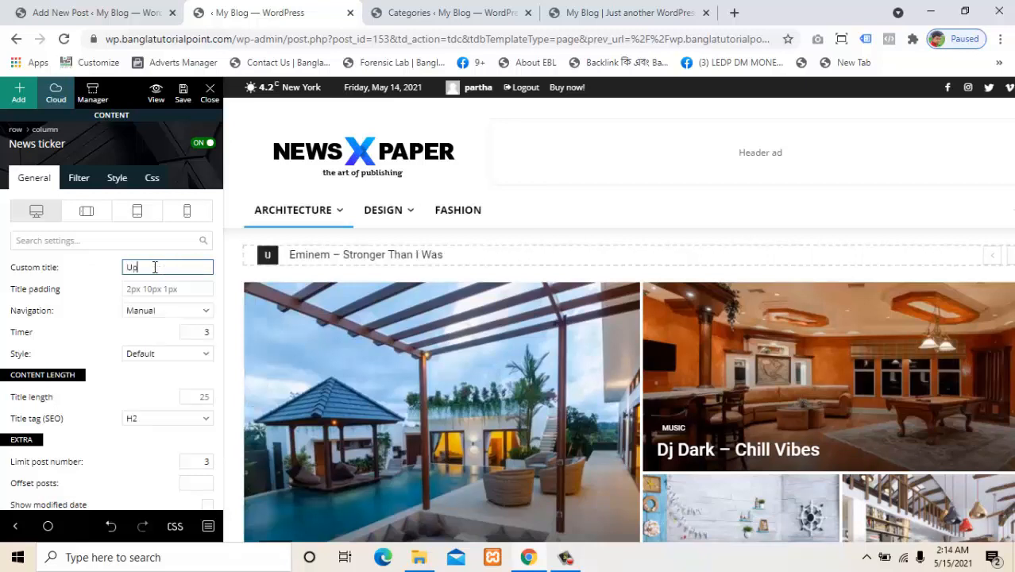
{"action": "type", "text": "date"}
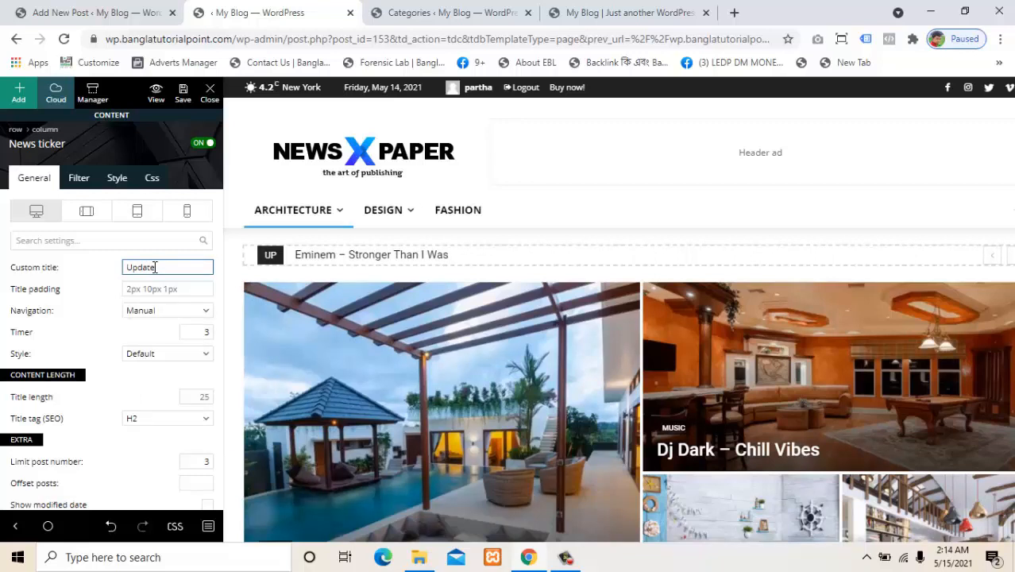
{"action": "type", "text": " Ne"}
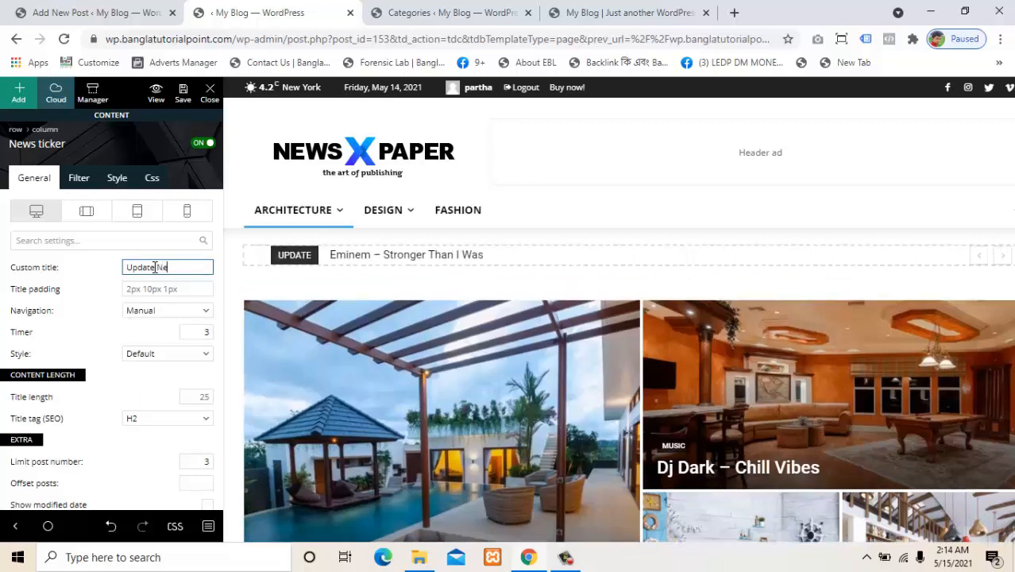
{"action": "type", "text": "ws"}
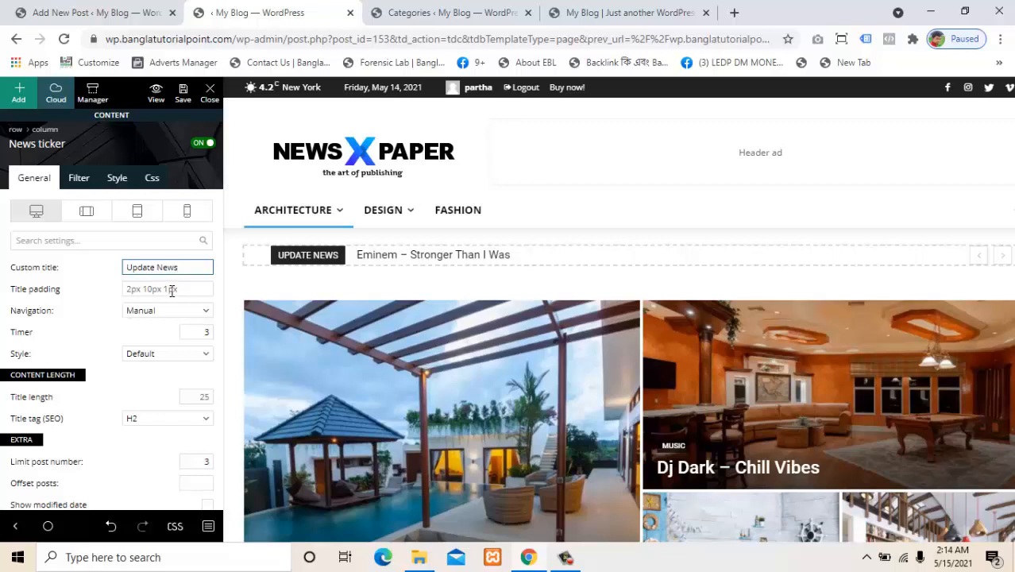
Review the news ticker's navigation setting and the choices available in its category filter
{"action": "left_click", "coordinate": [143, 314]}
{"action": "left_click", "coordinate": [141, 319]}
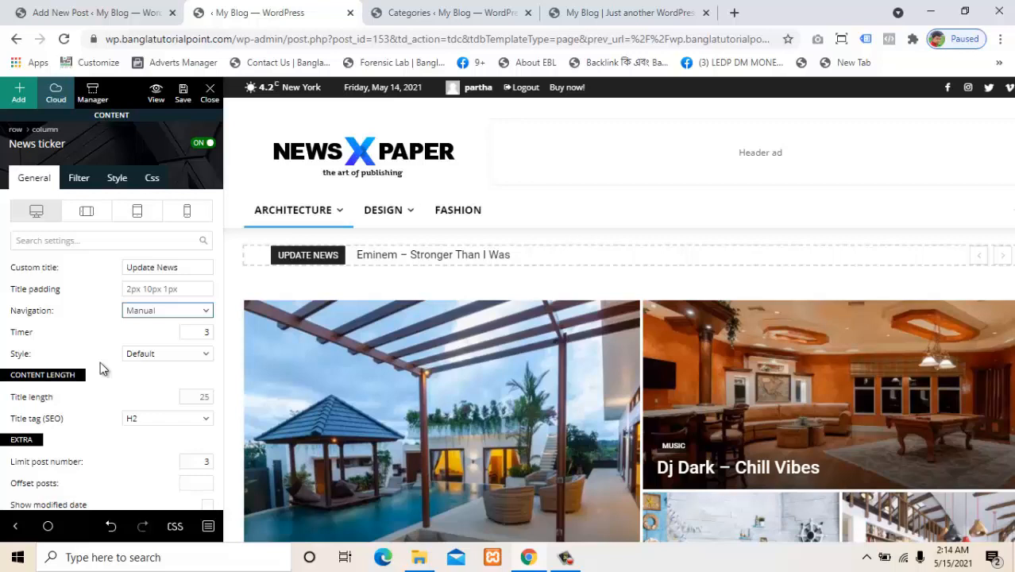
{"action": "left_click", "coordinate": [79, 176]}
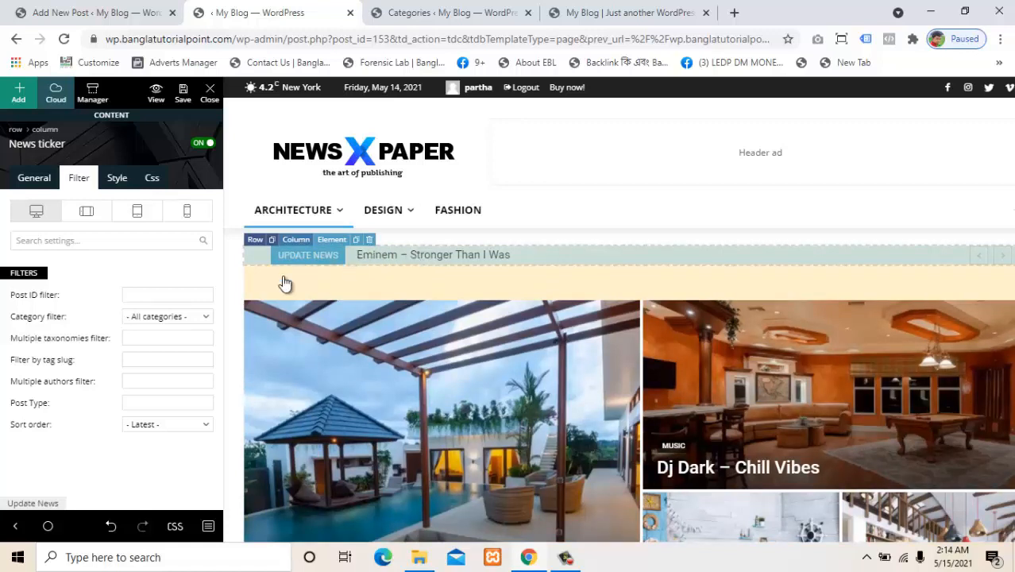
{"action": "left_click", "coordinate": [170, 320]}
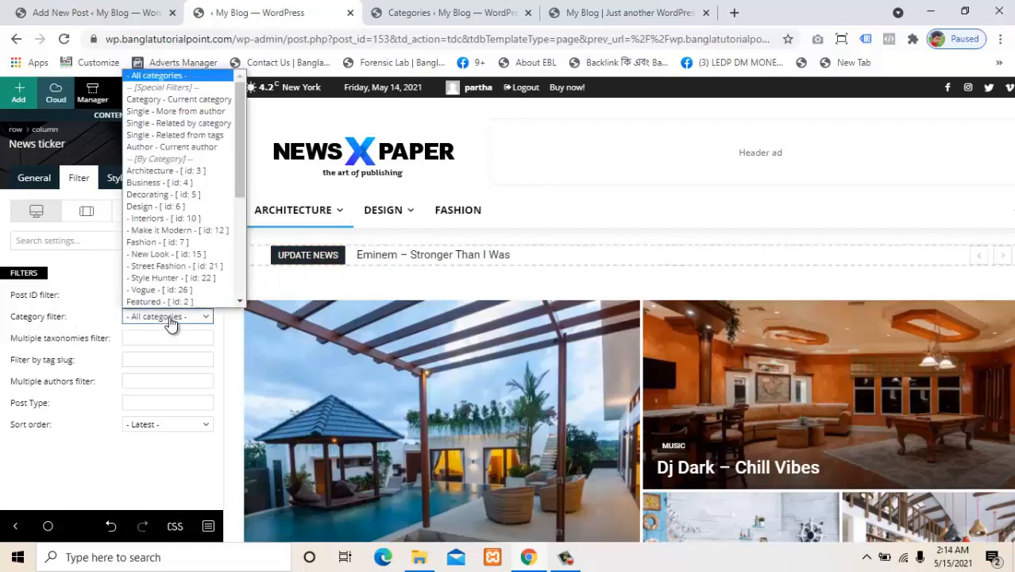
{"action": "scroll", "coordinate": [170, 301], "scroll_direction": "down", "scroll_amount": 1}
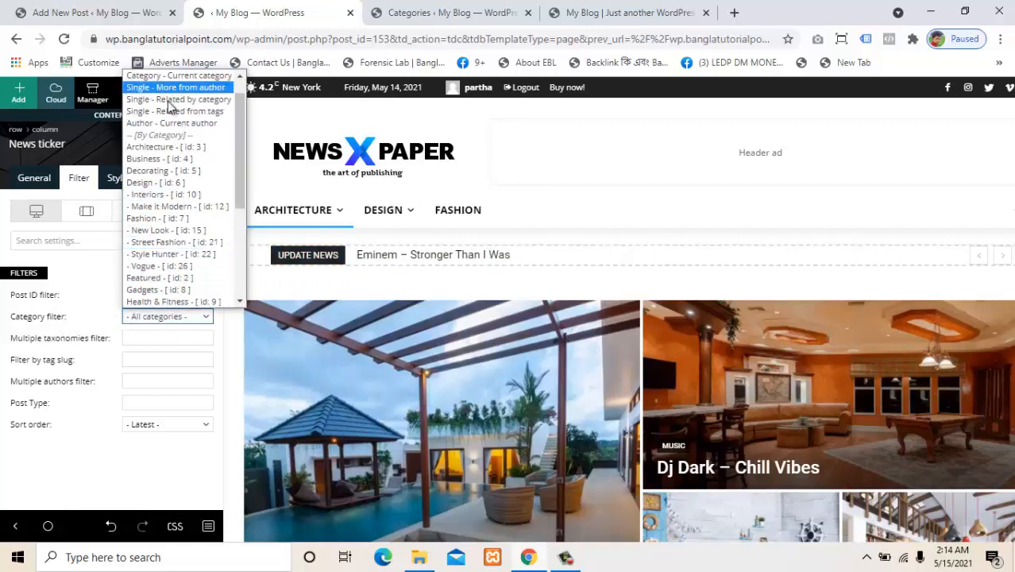
{"action": "left_click", "coordinate": [97, 283]}
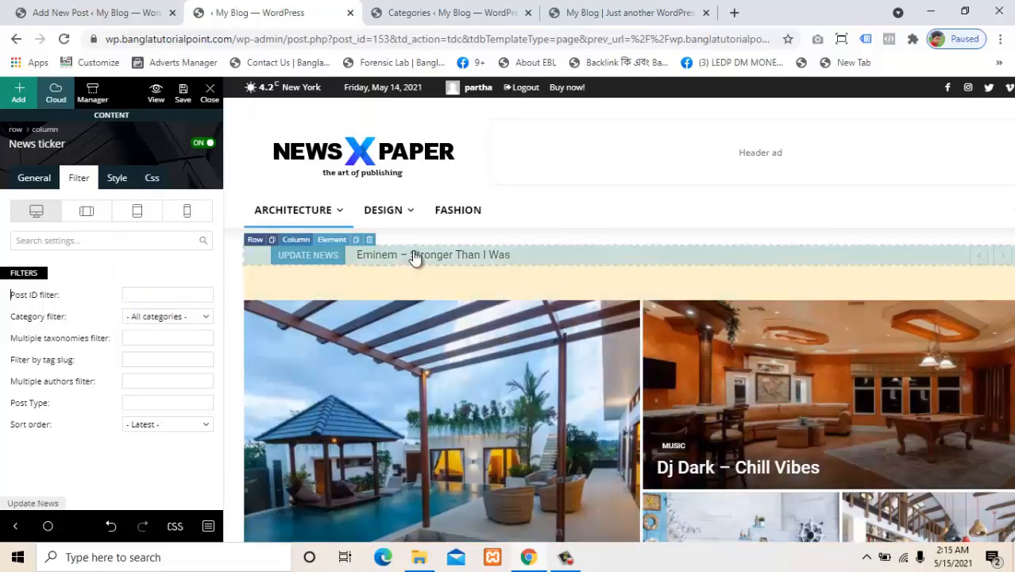
Compare the news ticker's general settings, including the limit post number, with its filter settings
{"action": "left_click", "coordinate": [44, 180]}
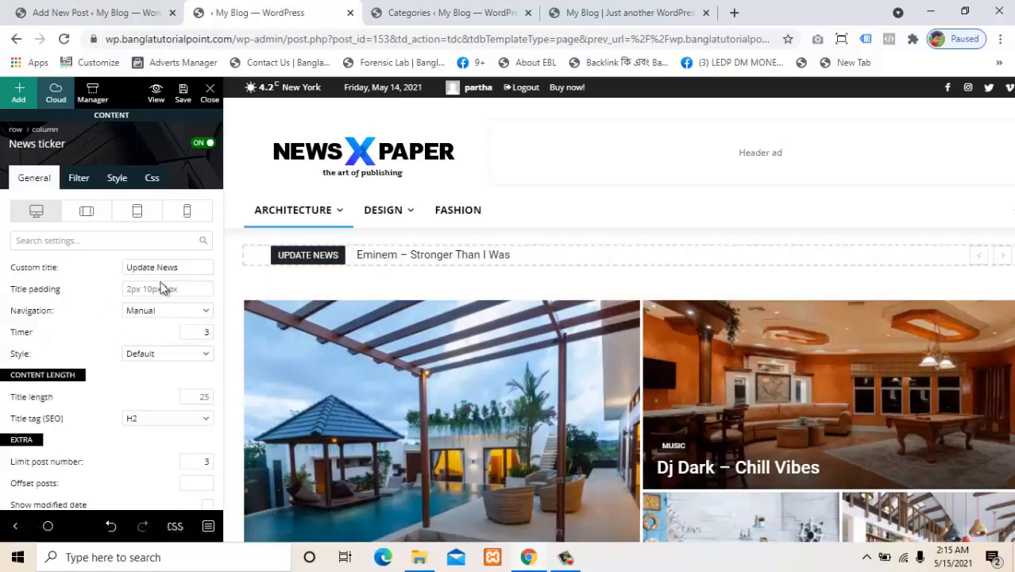
{"action": "left_click", "coordinate": [77, 182]}
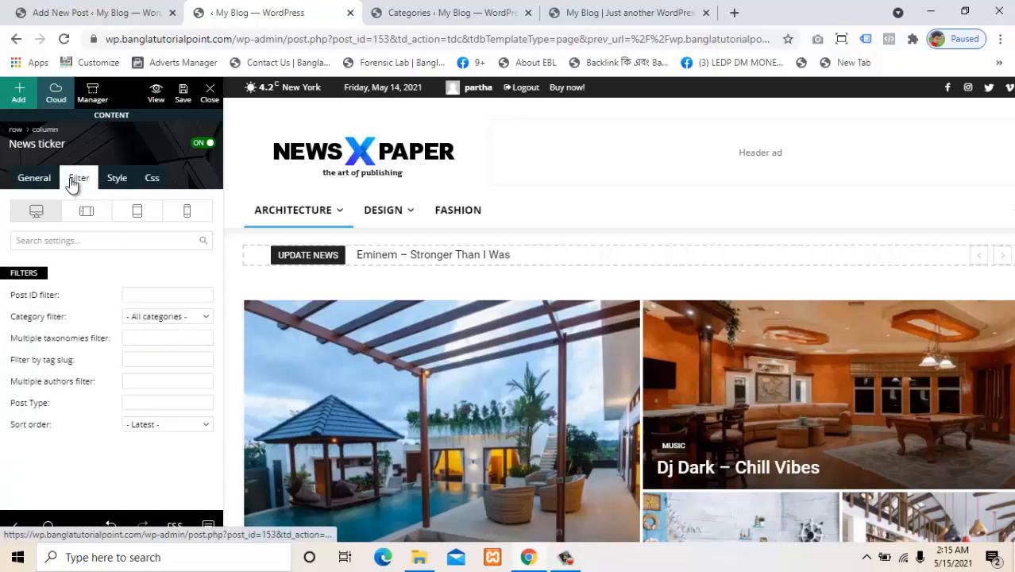
{"action": "left_click", "coordinate": [44, 178]}
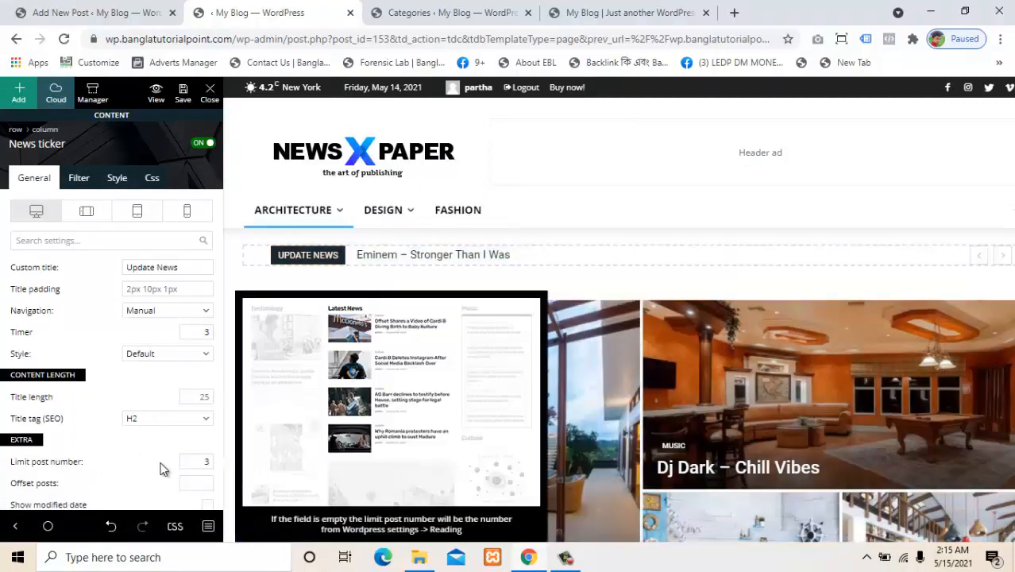
{"action": "double_click", "coordinate": [203, 461]}
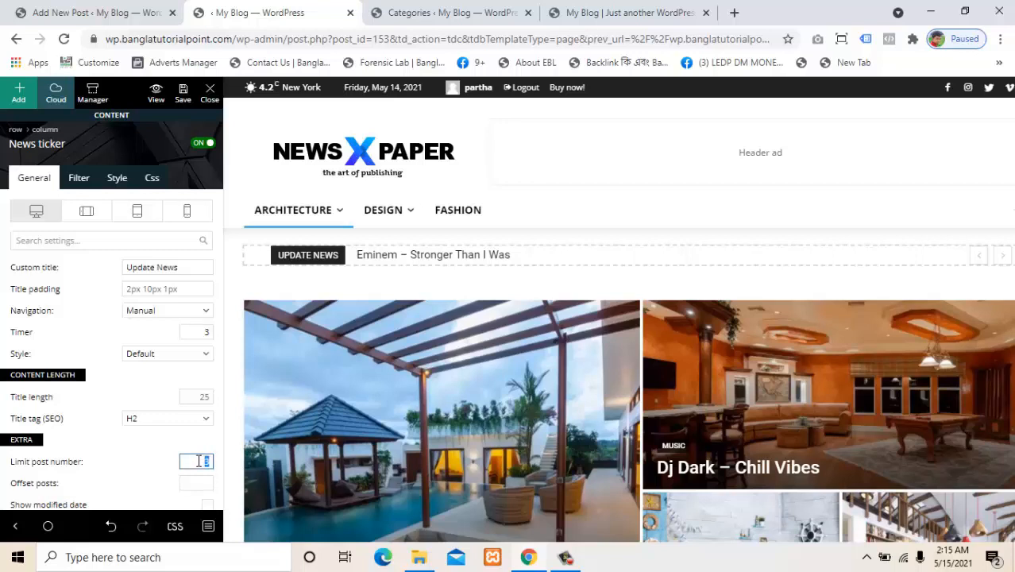
{"action": "left_click", "coordinate": [79, 187]}
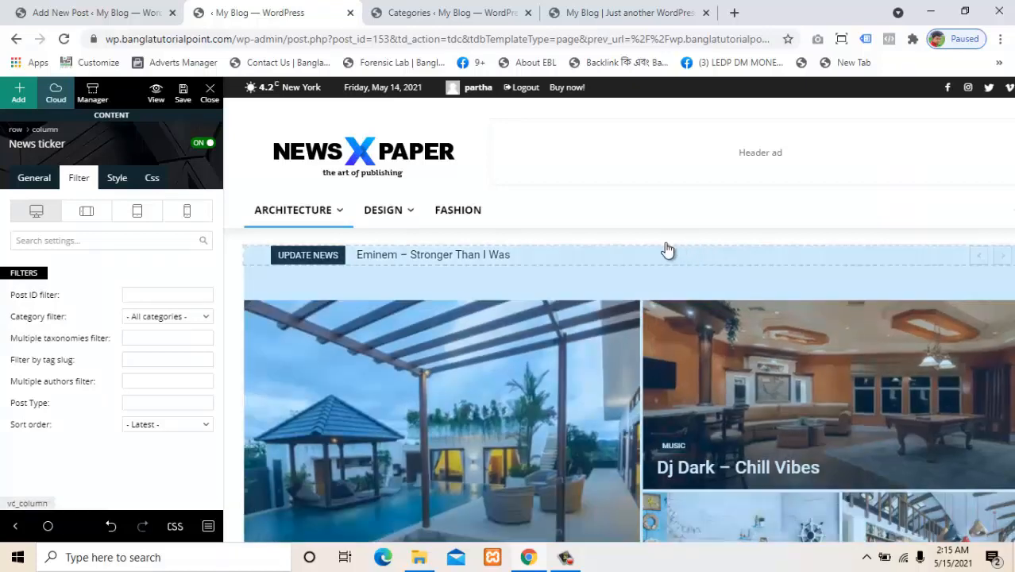
Review the news ticker's style settings, including the articles title color picker
{"action": "left_click", "coordinate": [123, 182]}
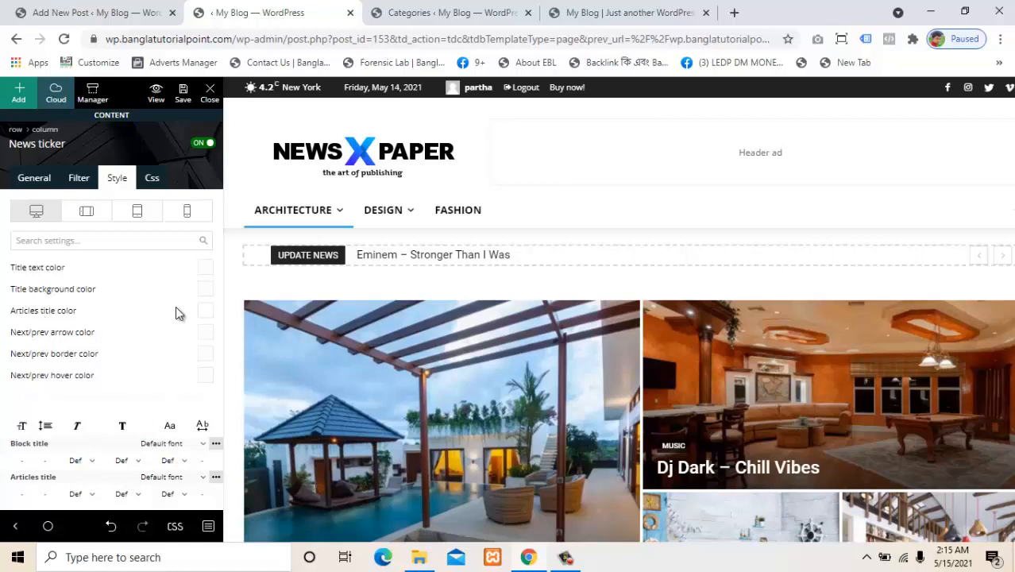
{"action": "left_click", "coordinate": [208, 311]}
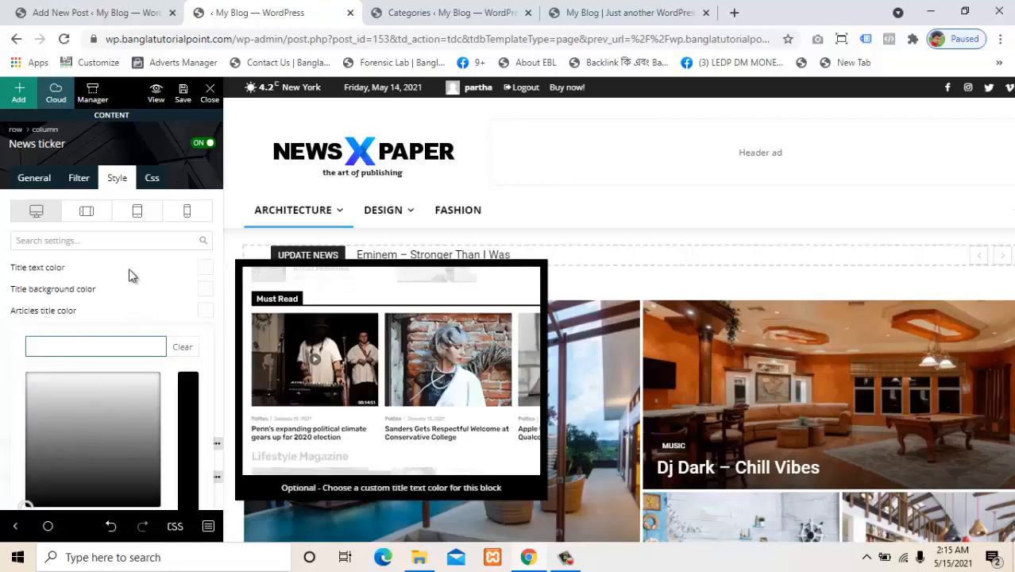
{"action": "left_click", "coordinate": [130, 270]}
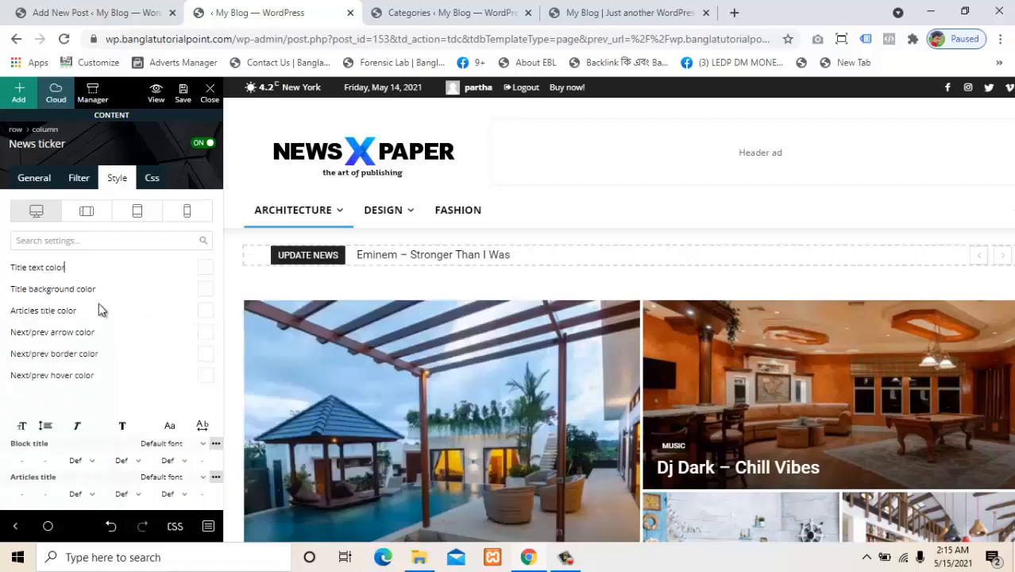
Try clearing the news ticker's top and bottom margins
{"action": "left_click", "coordinate": [157, 177]}
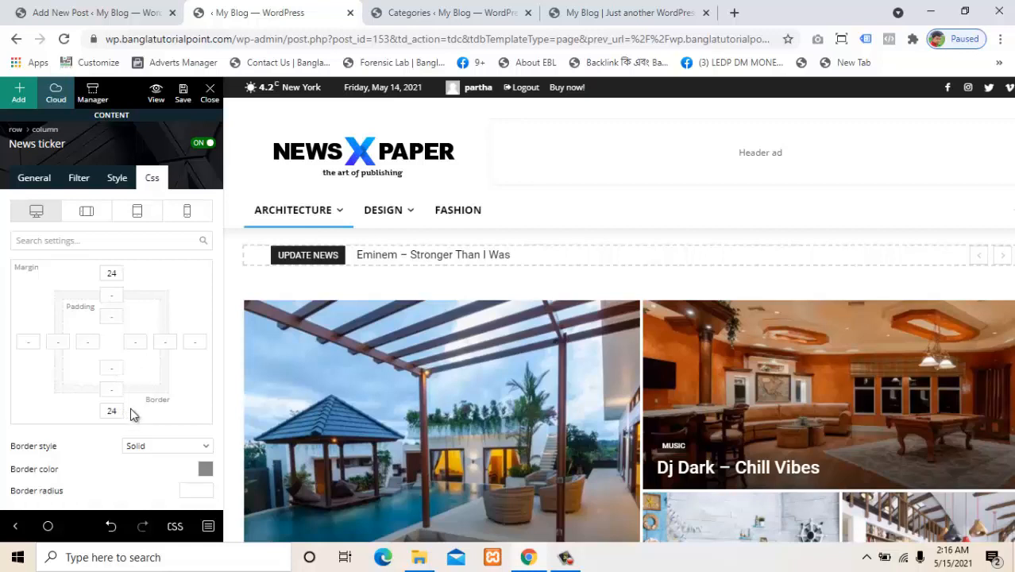
{"action": "double_click", "coordinate": [112, 274]}
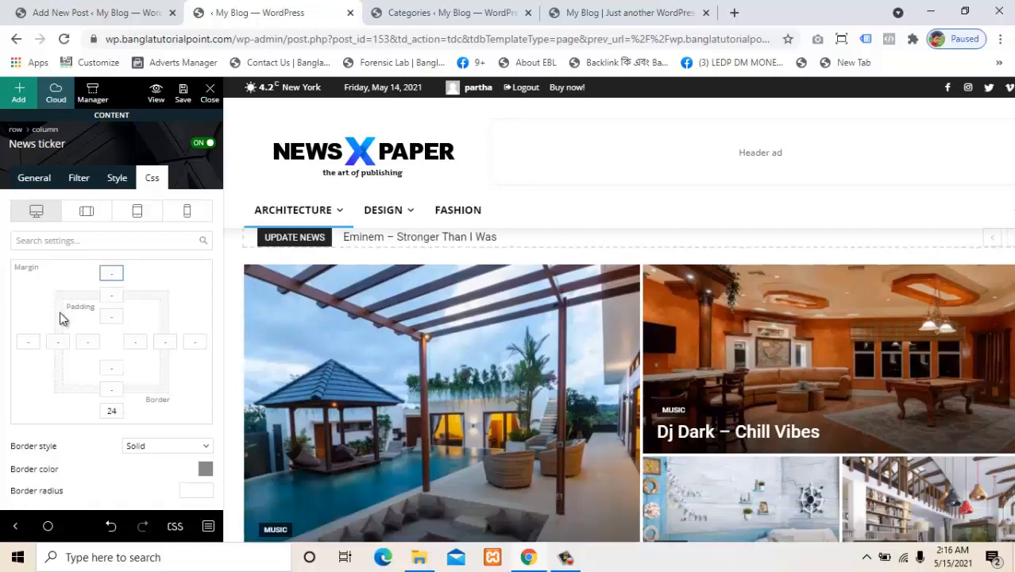
{"action": "double_click", "coordinate": [111, 410]}
{"action": "key", "text": "BackSpace"}
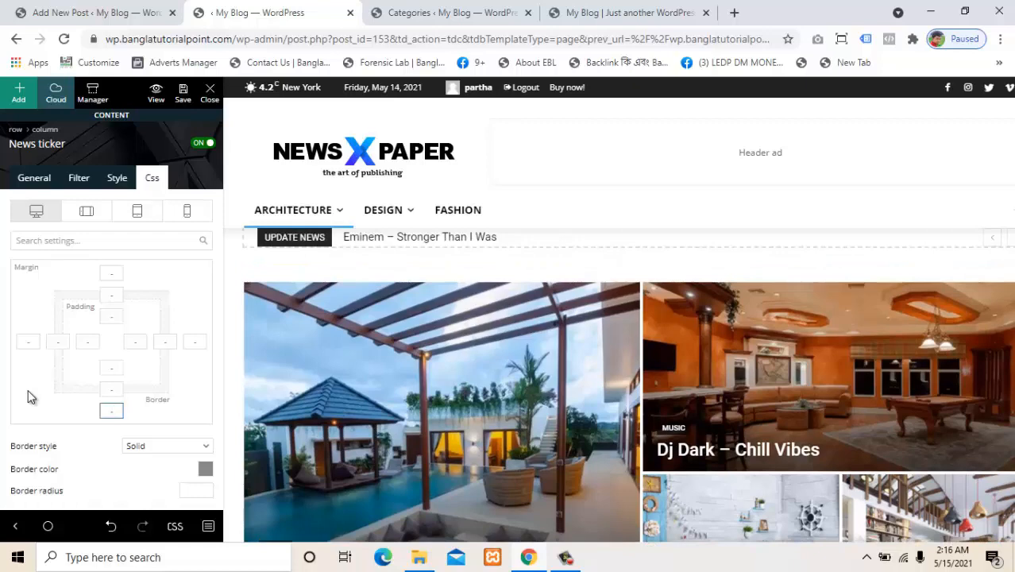
{"action": "left_click", "coordinate": [28, 397]}
{"action": "left_click", "coordinate": [289, 263]}
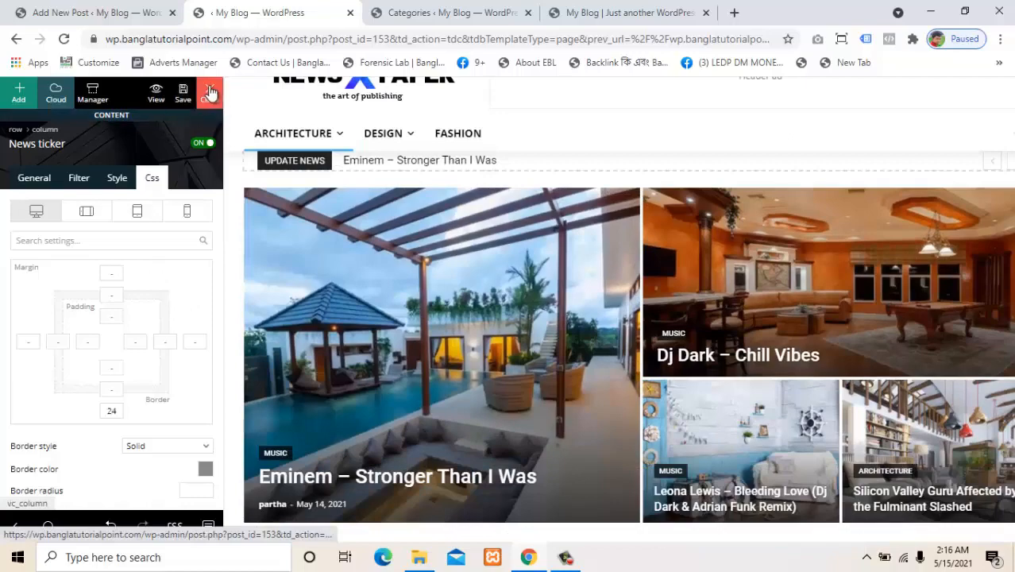
{"action": "left_click", "coordinate": [210, 93]}
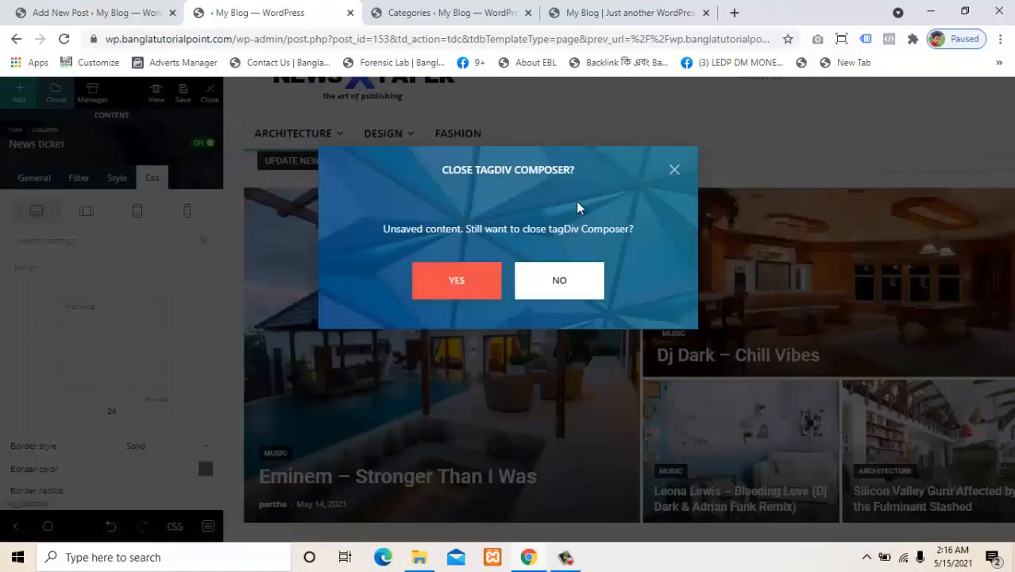
{"action": "left_click", "coordinate": [674, 170]}
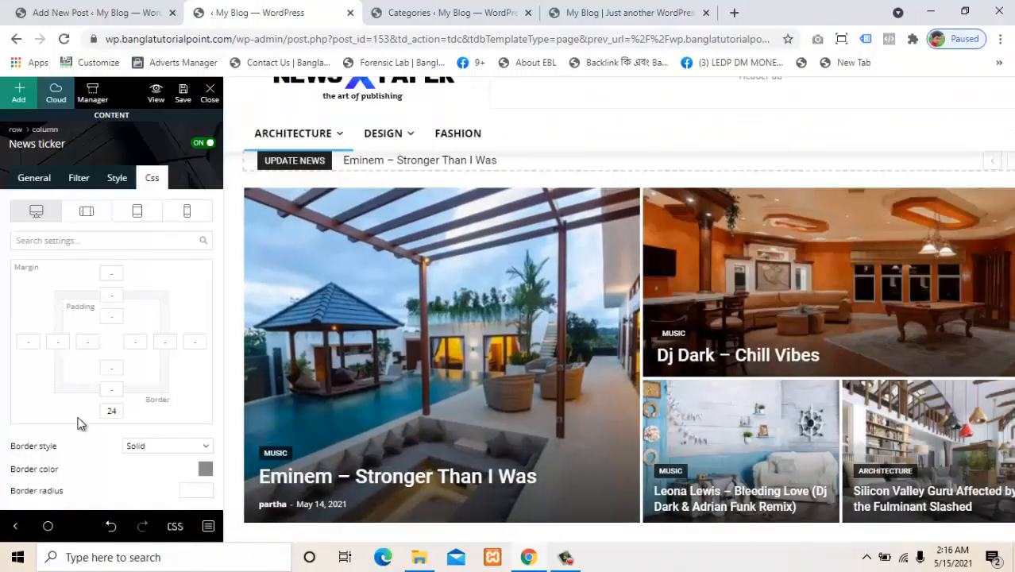
Set the news ticker's top margin to 24 and save the page content
{"action": "left_click", "coordinate": [112, 276]}
{"action": "type", "text": "24"}
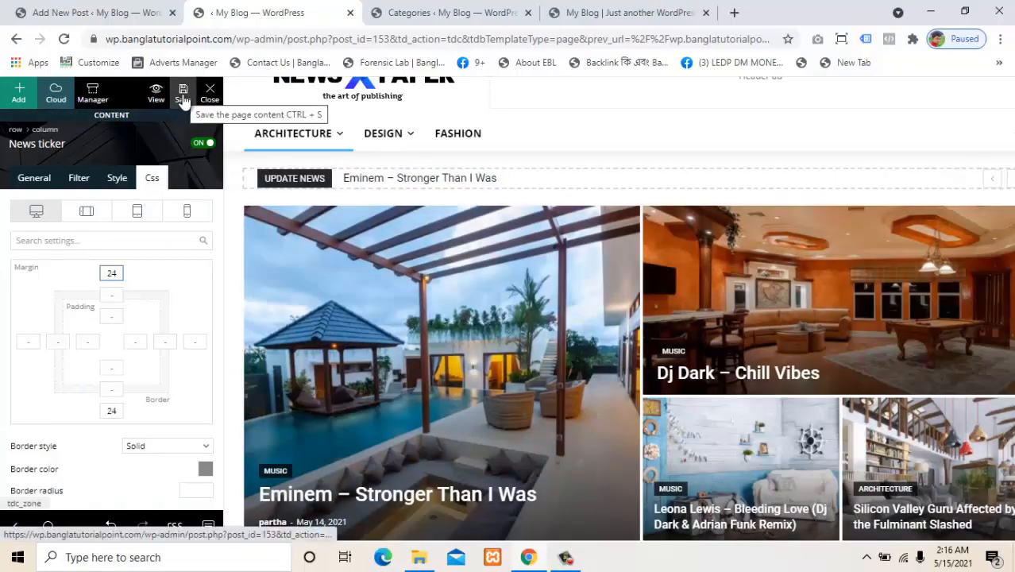
{"action": "left_click", "coordinate": [183, 101]}
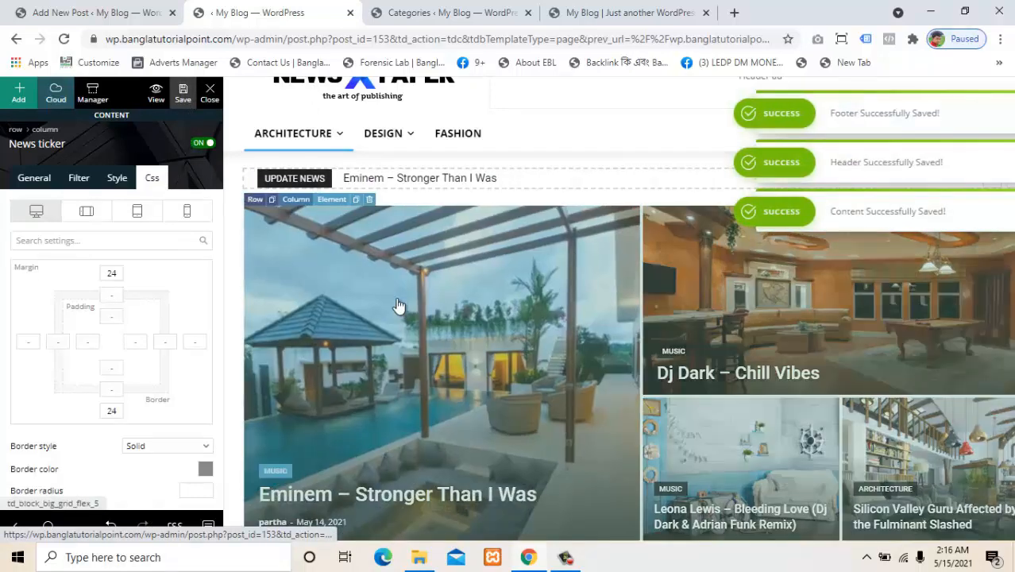
Select the Big Grid Flex 5 featured posts block and examine its general settings
{"action": "left_click", "coordinate": [451, 327]}
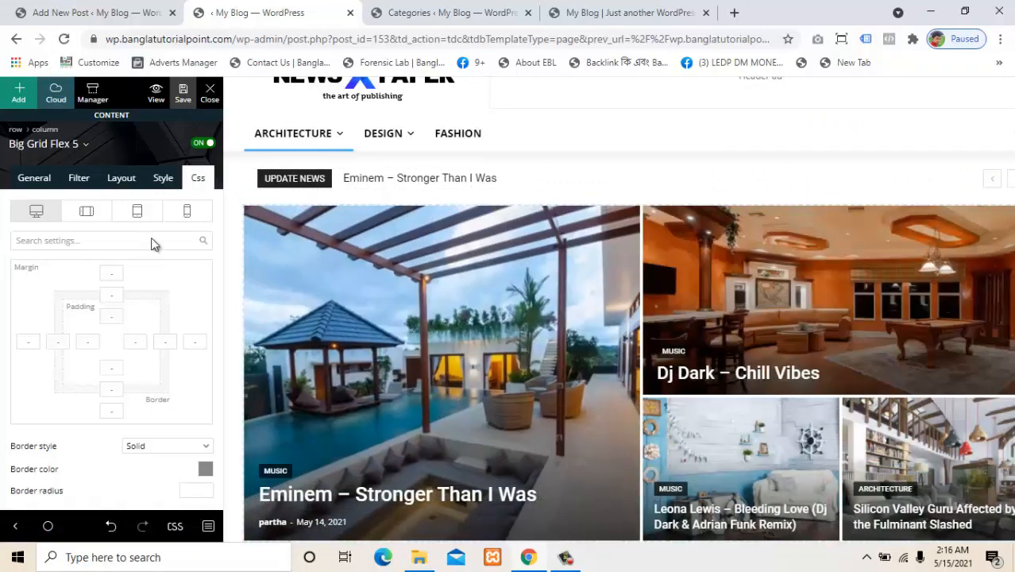
{"action": "left_click", "coordinate": [35, 182]}
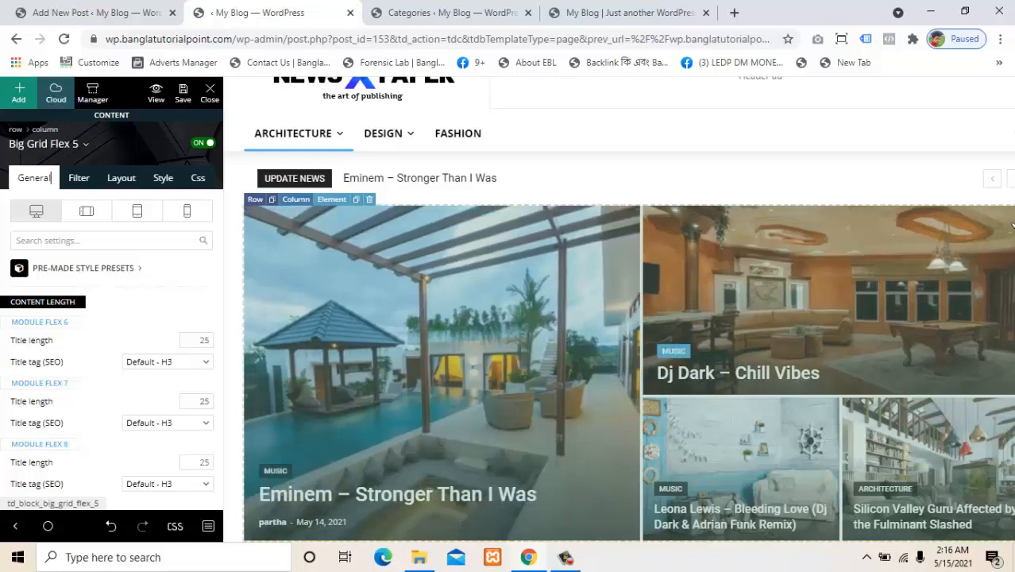
{"action": "left_click_drag", "start_coordinate": [1012, 358], "coordinate": [834, 168]}
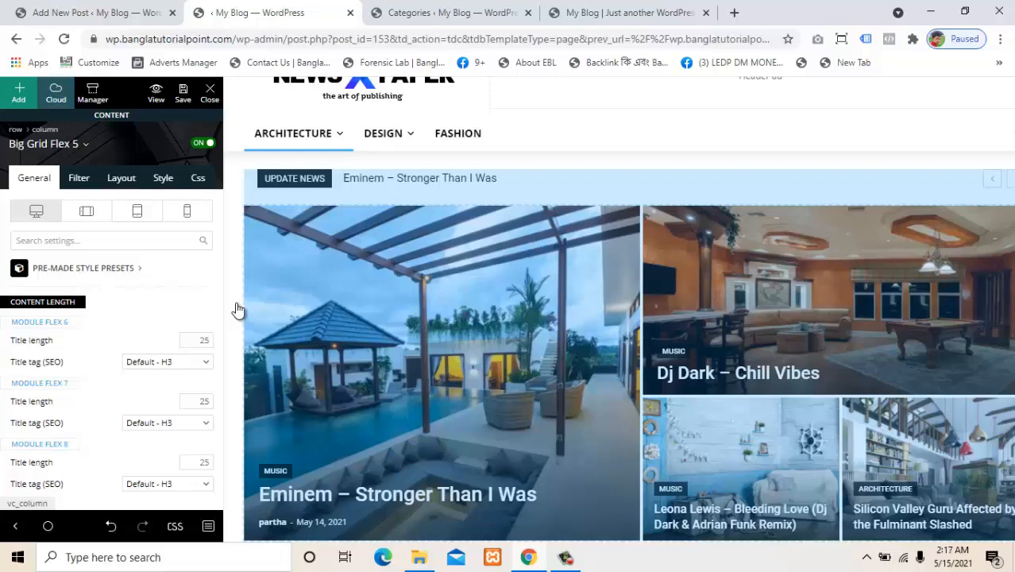
{"action": "left_click_drag", "start_coordinate": [2, 294], "coordinate": [6, 416]}
Select the column around the featured grid and look over the Don't Miss, Stay Connected and Lifestyle News sections in the composer preview
{"action": "left_click", "coordinate": [469, 324]}
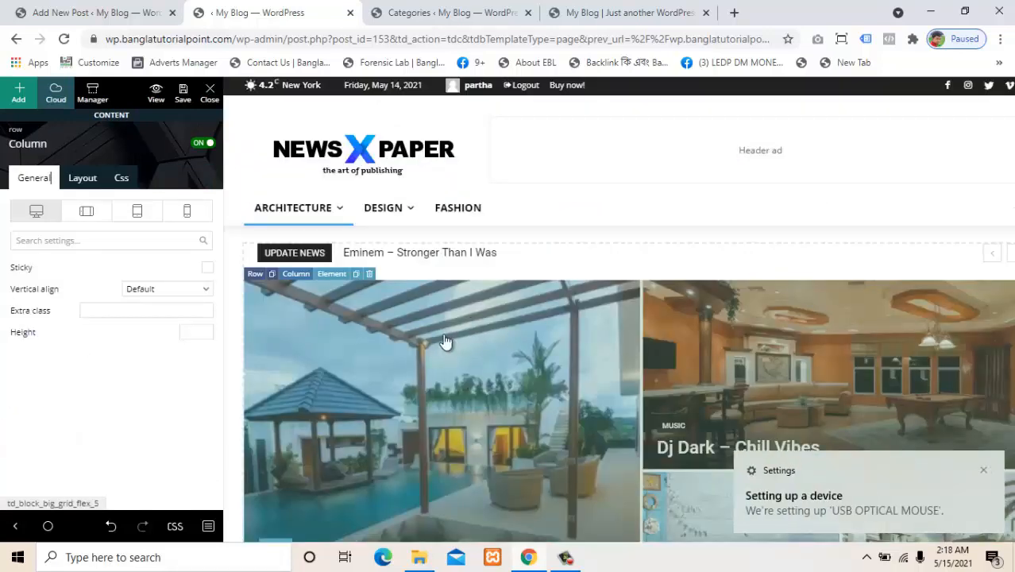
{"action": "scroll", "coordinate": [435, 340], "scroll_direction": "down", "scroll_amount": 5}
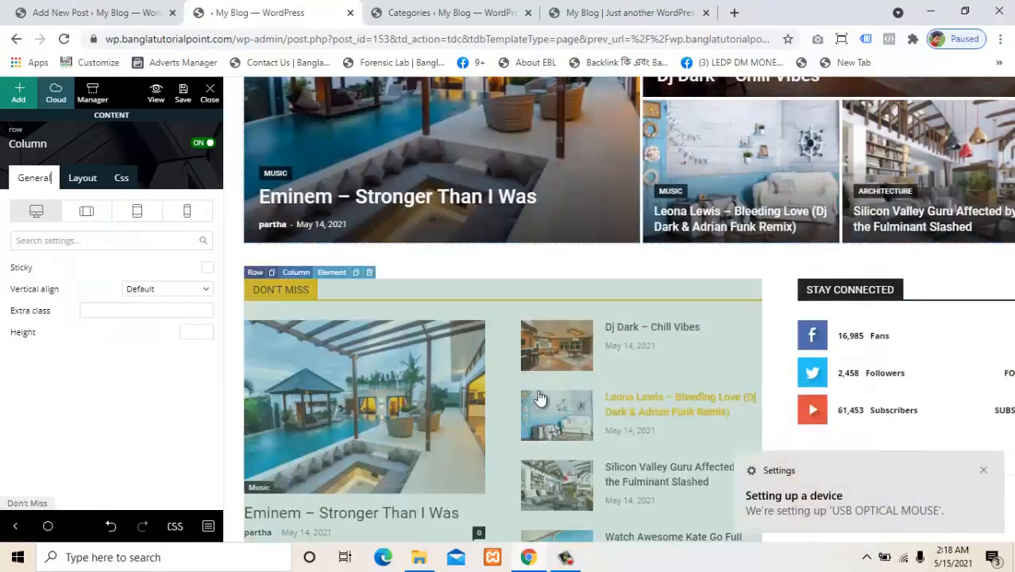
{"action": "scroll", "coordinate": [556, 391], "scroll_direction": "up", "scroll_amount": 5}
{"action": "scroll", "coordinate": [555, 404], "scroll_direction": "down", "scroll_amount": 7}
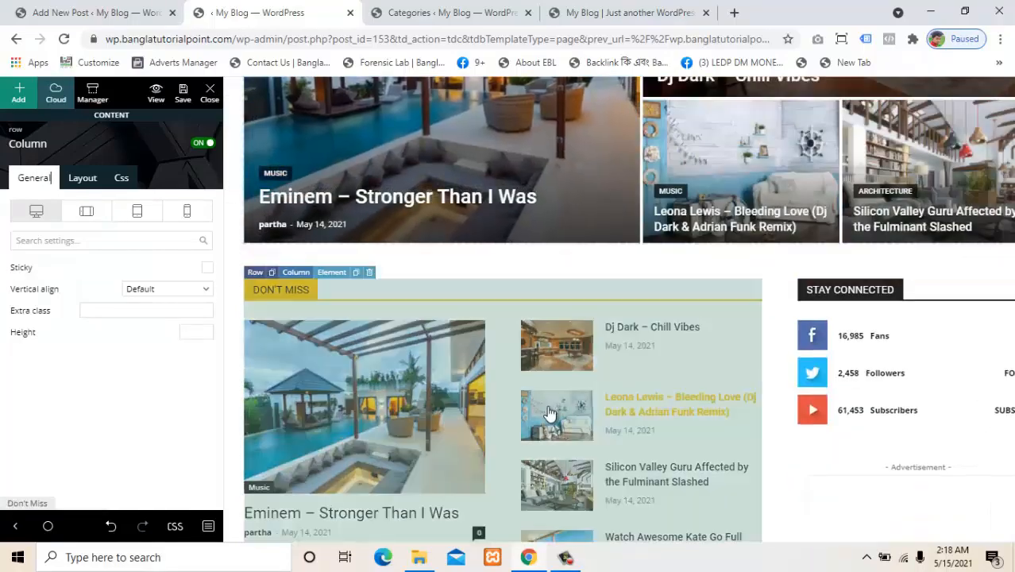
{"action": "scroll", "coordinate": [572, 335], "scroll_direction": "down", "scroll_amount": 5}
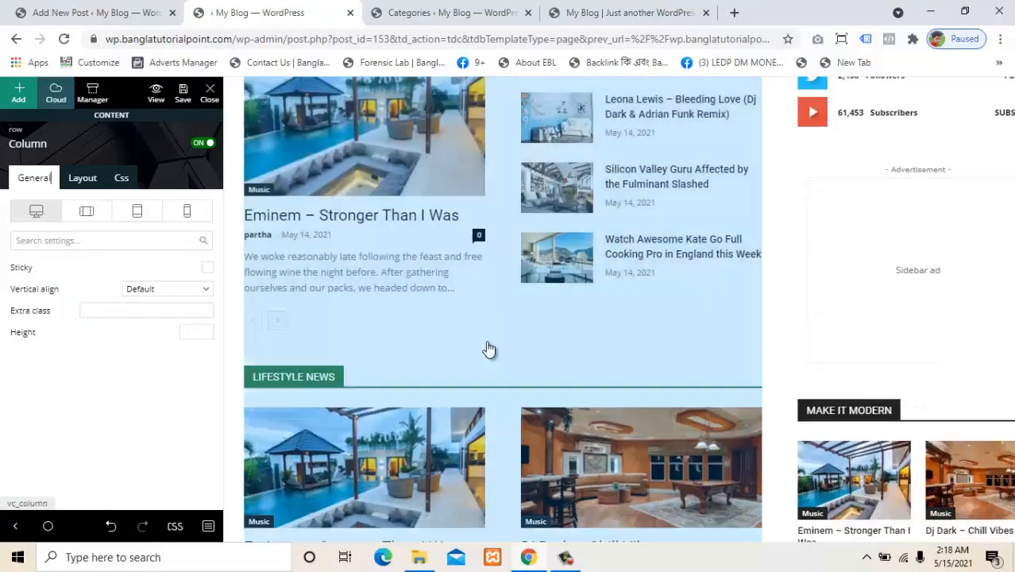
Look over the front page preview from the Tech and Gadgets section back up to the featured posts grid
{"action": "scroll", "coordinate": [523, 329], "scroll_direction": "down", "scroll_amount": 3}
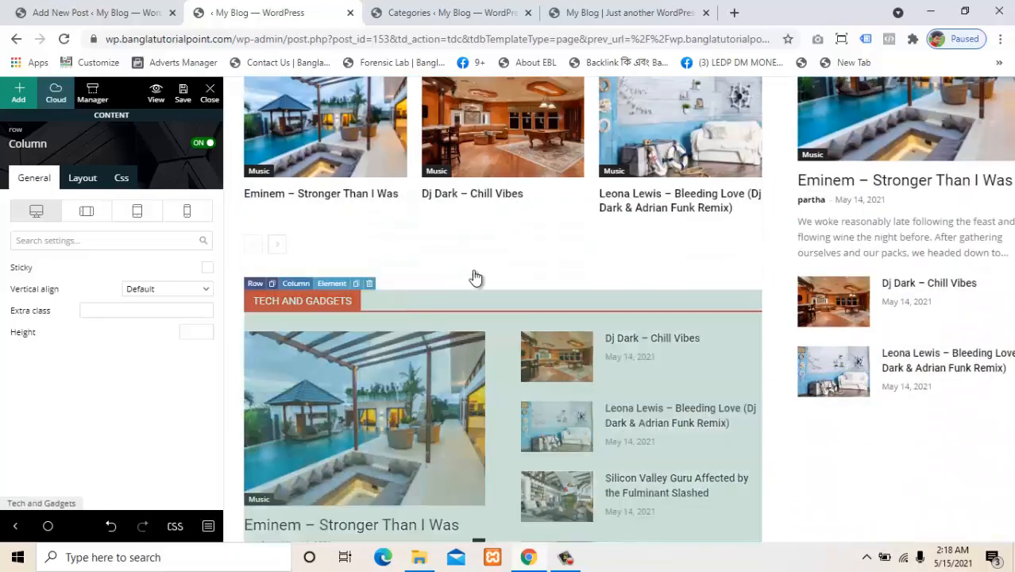
{"action": "scroll", "coordinate": [475, 278], "scroll_direction": "up", "scroll_amount": 6}
{"action": "scroll", "coordinate": [477, 282], "scroll_direction": "up", "scroll_amount": 6}
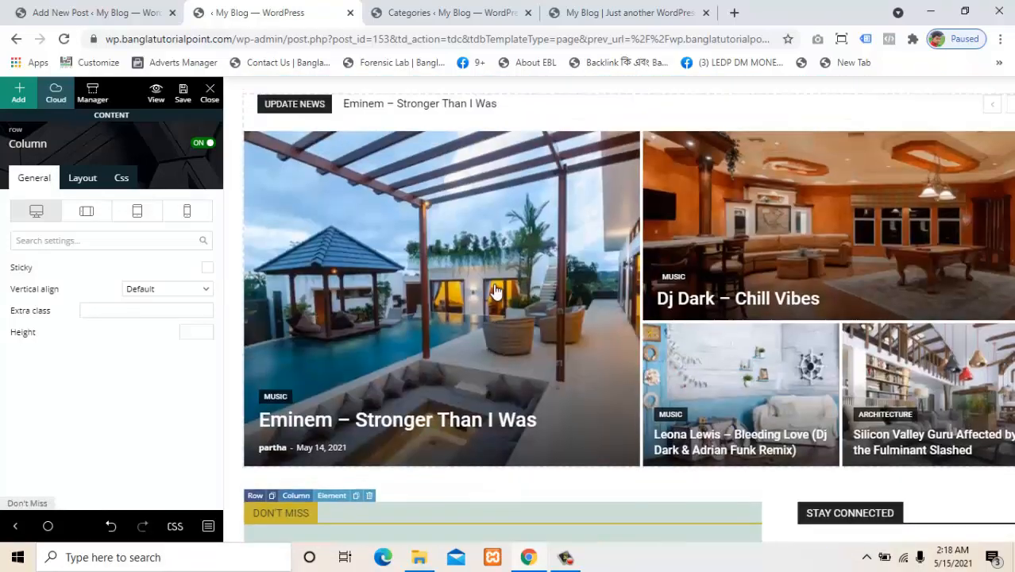
{"action": "scroll", "coordinate": [494, 289], "scroll_direction": "down", "scroll_amount": 2}
{"action": "scroll", "coordinate": [495, 292], "scroll_direction": "up", "scroll_amount": 2}
{"action": "scroll", "coordinate": [495, 292], "scroll_direction": "up", "scroll_amount": 1}
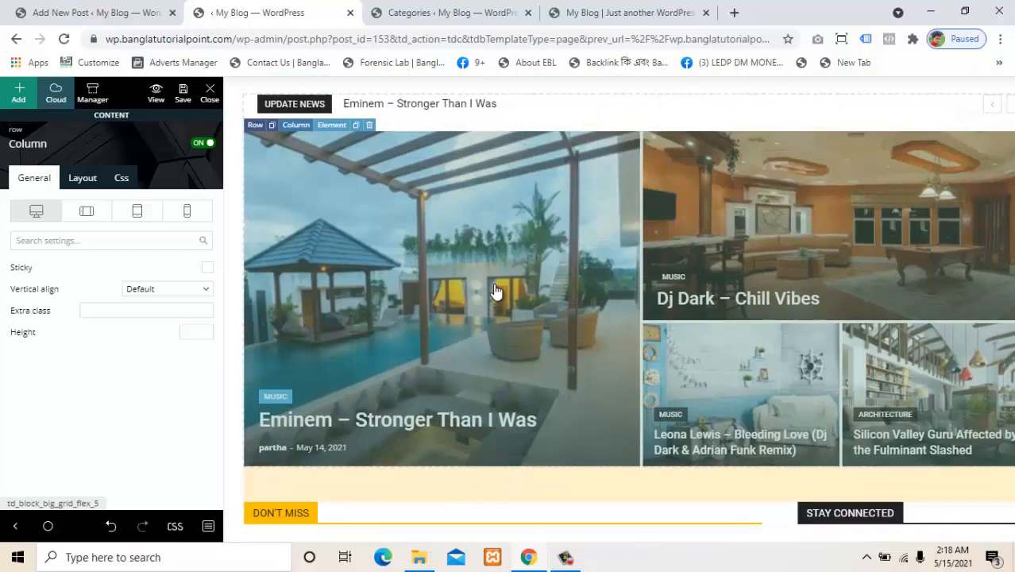
{"action": "scroll", "coordinate": [494, 292], "scroll_direction": "up", "scroll_amount": 1}
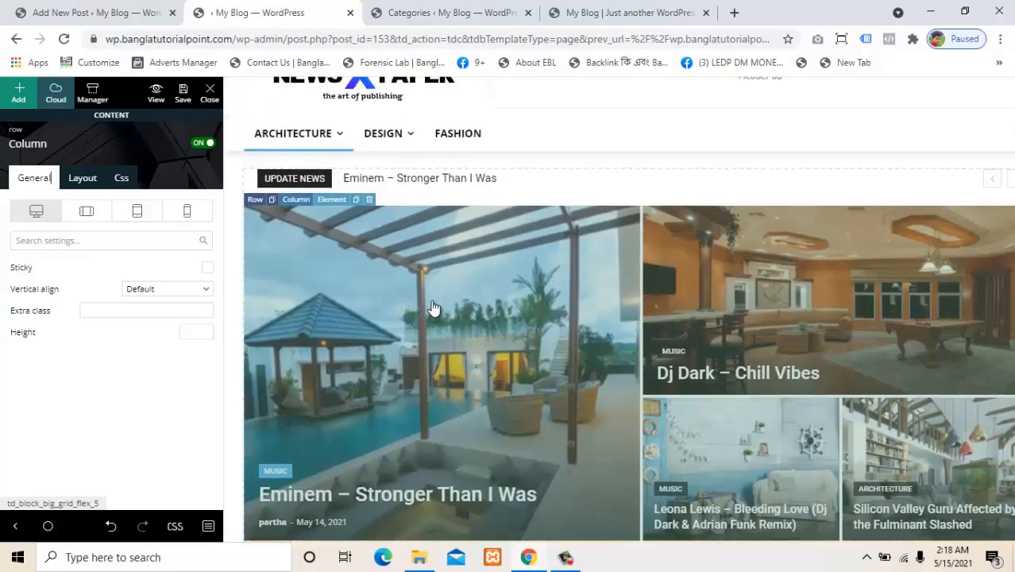
Examine the general settings of the featured grid, Don't Miss and Lifestyle News blocks
{"action": "left_click", "coordinate": [359, 292]}
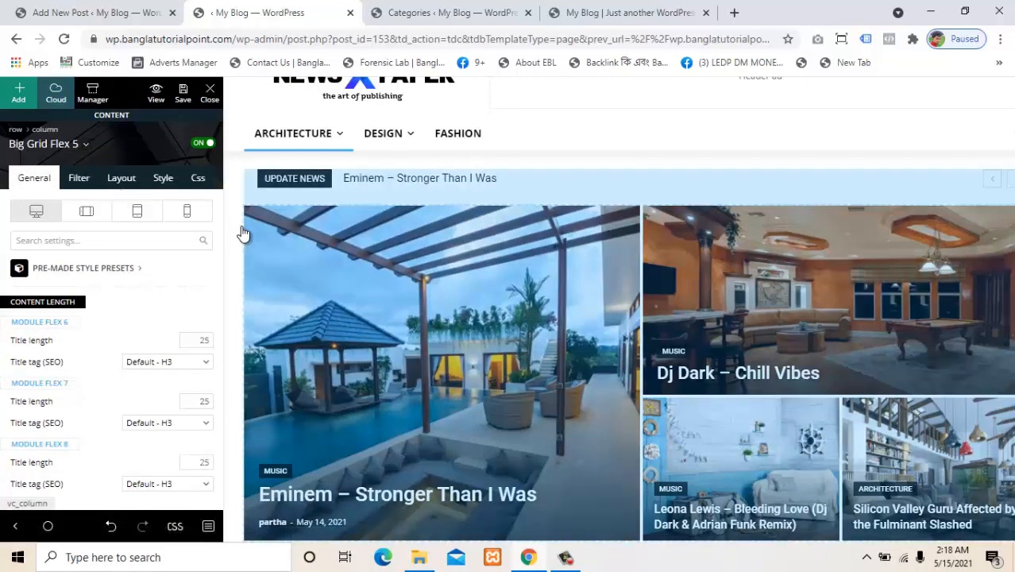
{"action": "scroll", "coordinate": [306, 262], "scroll_direction": "down", "scroll_amount": 5}
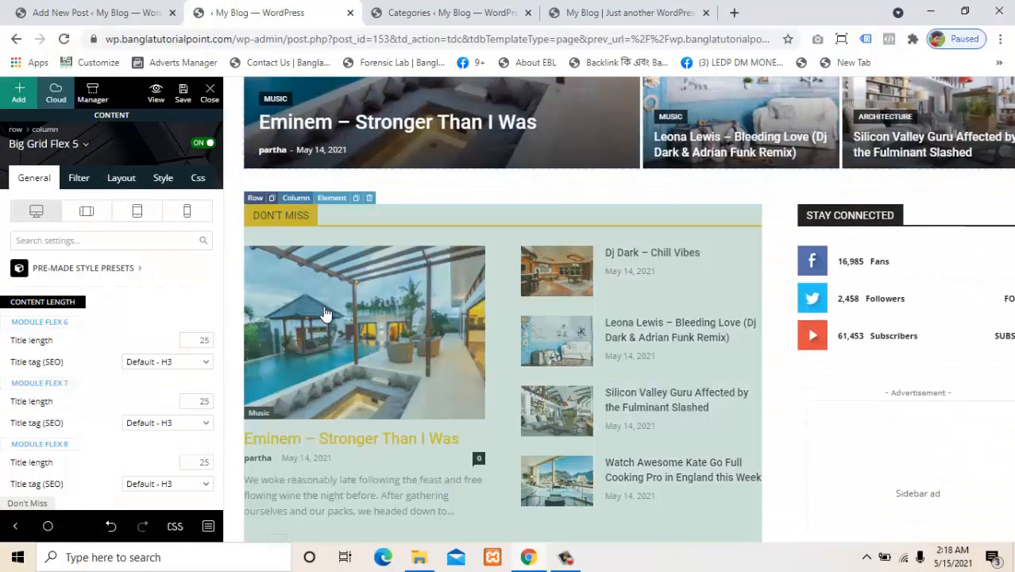
{"action": "left_click", "coordinate": [325, 314]}
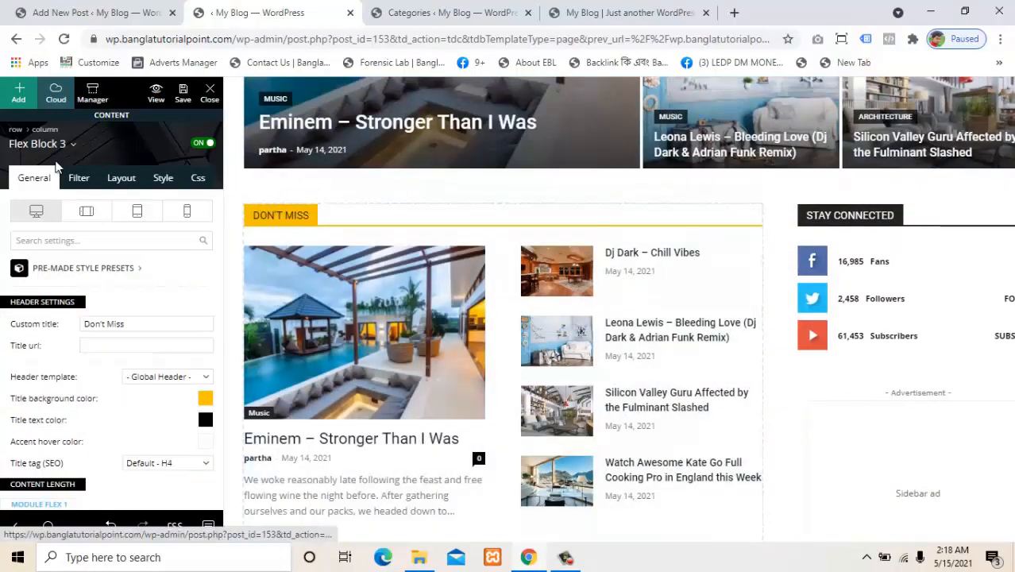
{"action": "scroll", "coordinate": [188, 245], "scroll_direction": "down", "scroll_amount": 3}
{"action": "scroll", "coordinate": [424, 351], "scroll_direction": "down", "scroll_amount": 6}
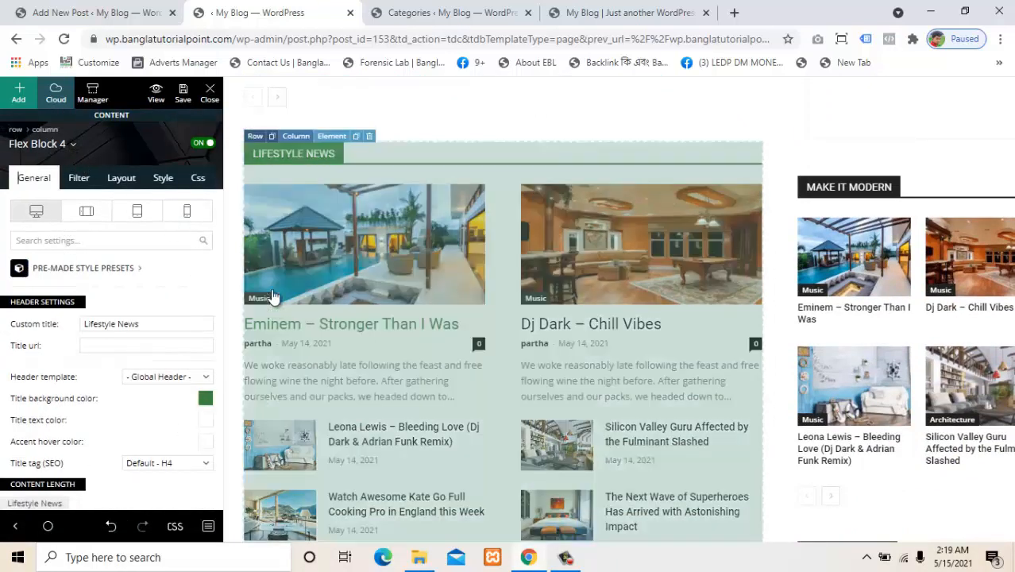
{"action": "scroll", "coordinate": [448, 264], "scroll_direction": "up", "scroll_amount": 12}
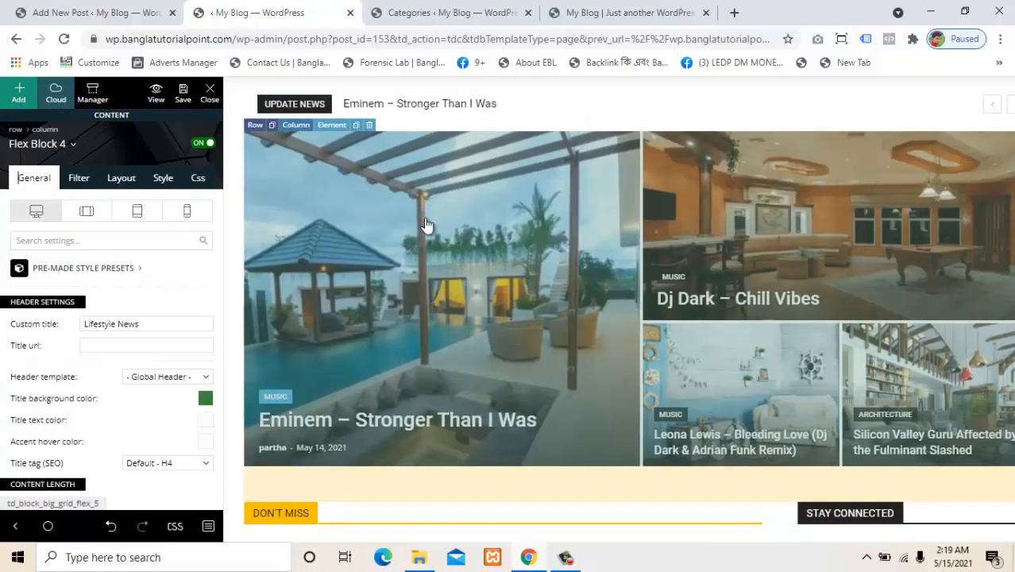
Filter the Big Grid Flex 5 featured posts block to the Business category and save the page
{"action": "left_click", "coordinate": [374, 243]}
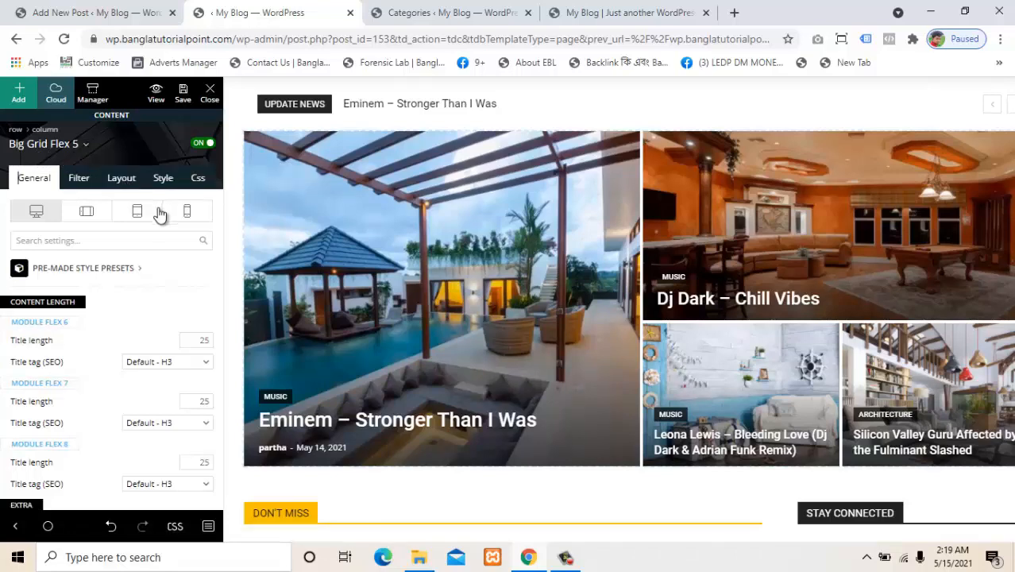
{"action": "scroll", "coordinate": [156, 267], "scroll_direction": "down", "scroll_amount": 1}
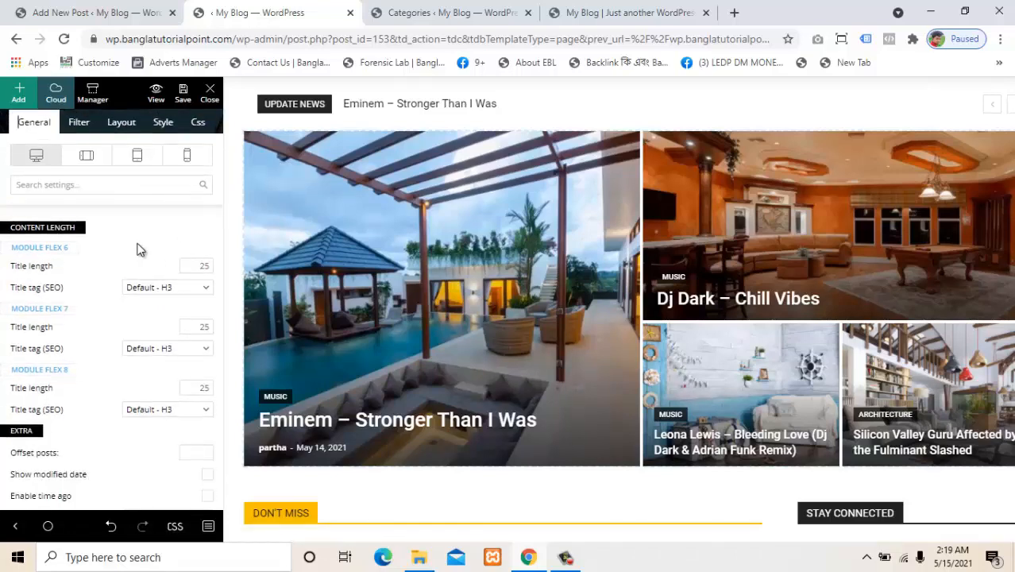
{"action": "scroll", "coordinate": [131, 250], "scroll_direction": "down", "scroll_amount": 1}
{"action": "scroll", "coordinate": [134, 349], "scroll_direction": "up", "scroll_amount": 2}
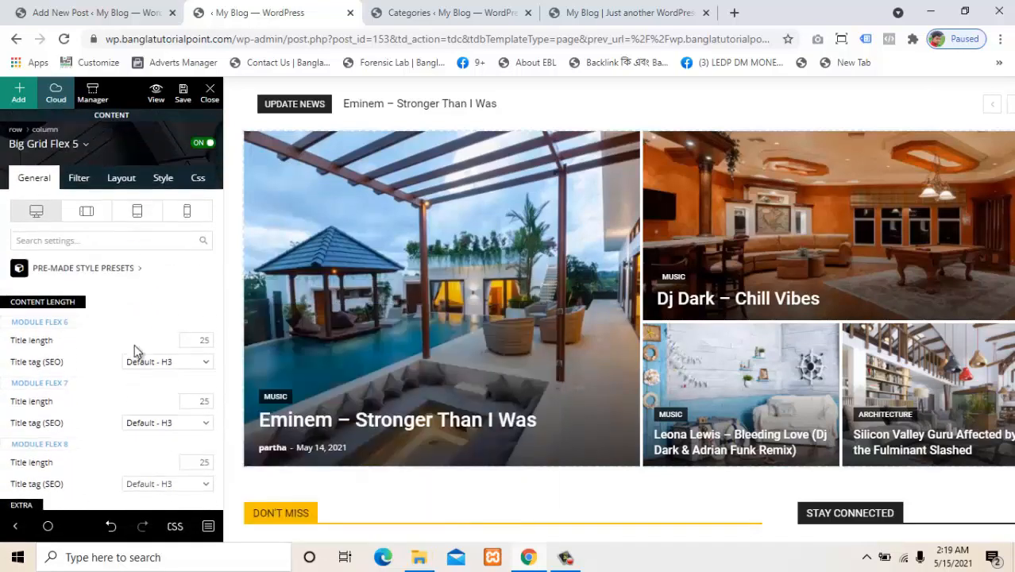
{"action": "left_click", "coordinate": [79, 179]}
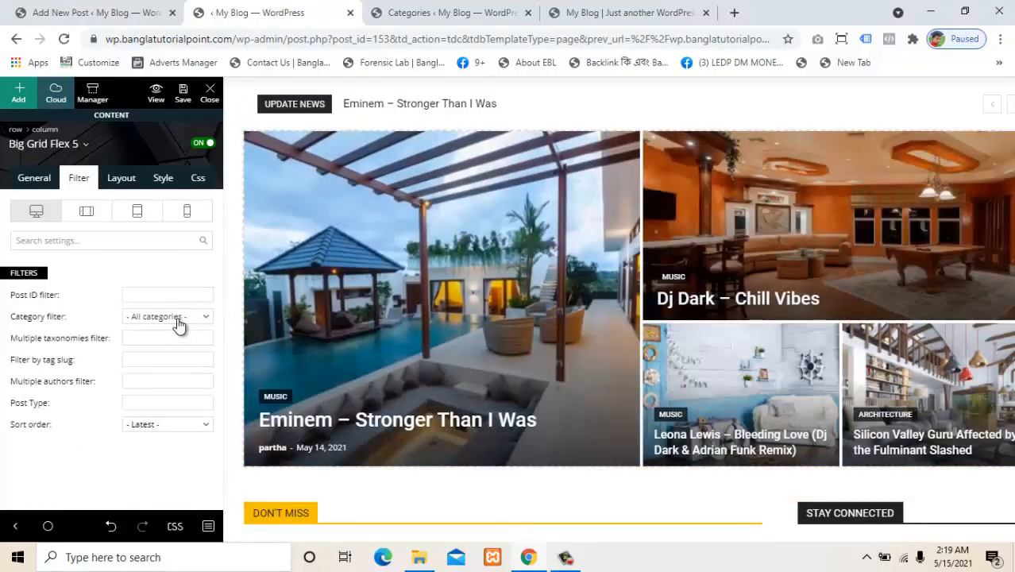
{"action": "left_click", "coordinate": [178, 318]}
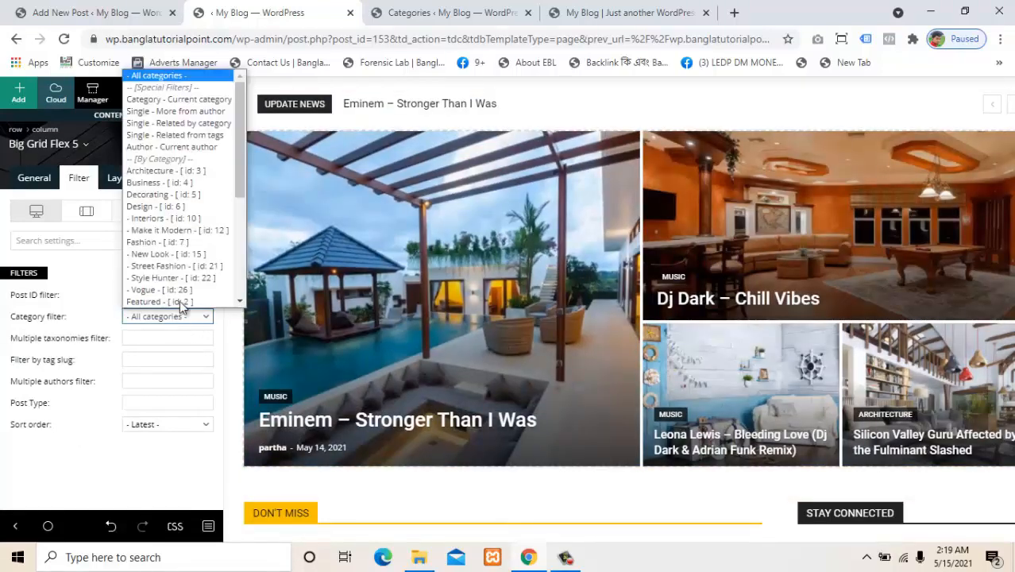
{"action": "left_click", "coordinate": [168, 185]}
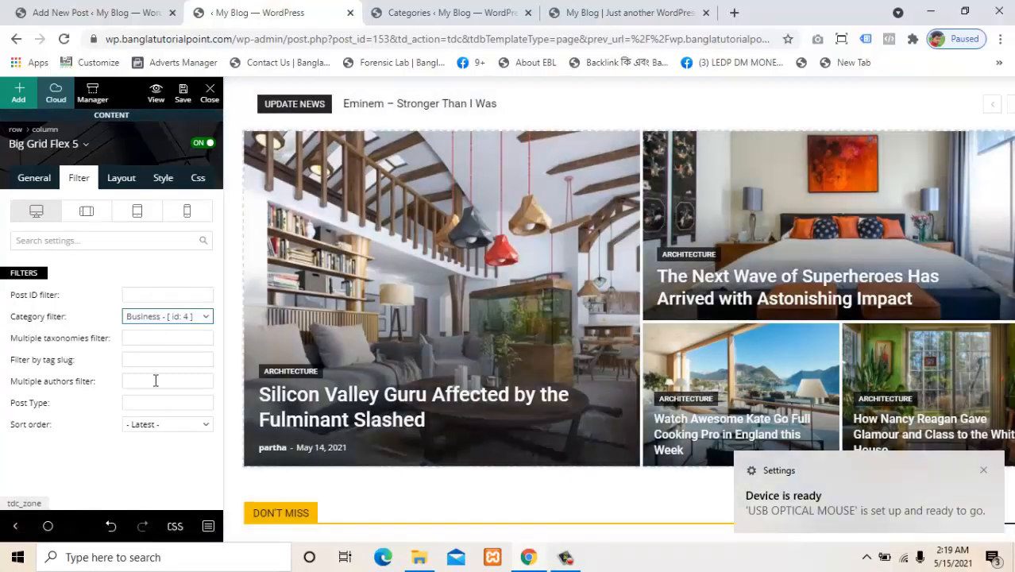
{"action": "left_click", "coordinate": [184, 93]}
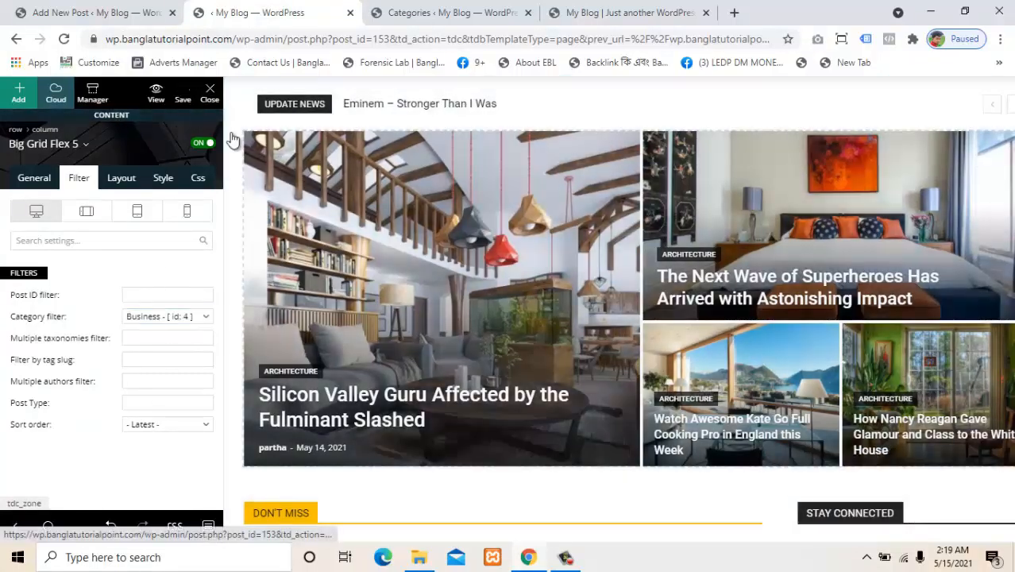
Change the custom title of the Don't Miss block below the featured grid to "Top News"
{"action": "scroll", "coordinate": [486, 256], "scroll_direction": "down", "scroll_amount": 3}
{"action": "scroll", "coordinate": [484, 257], "scroll_direction": "down", "scroll_amount": 2}
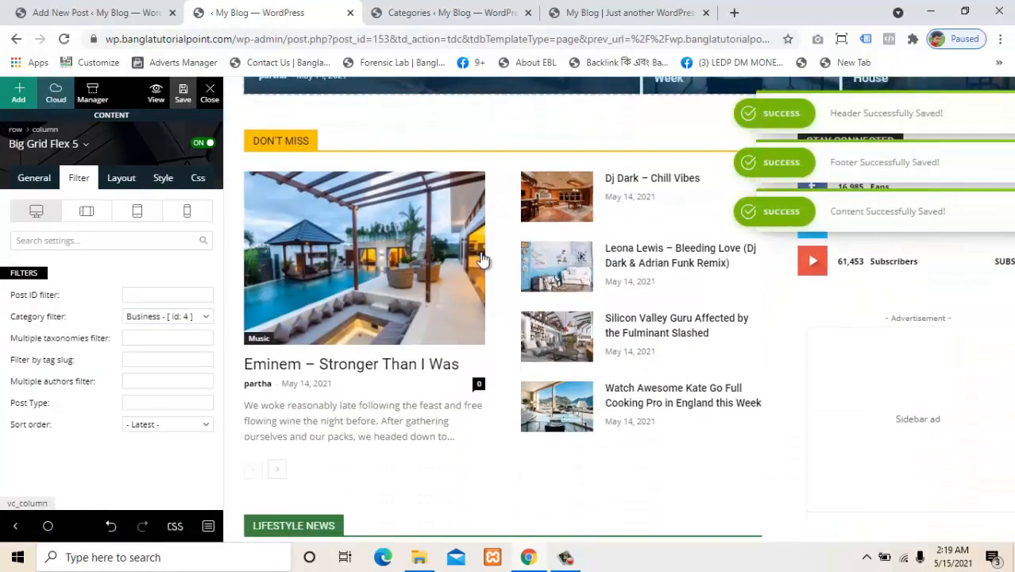
{"action": "left_click", "coordinate": [418, 262]}
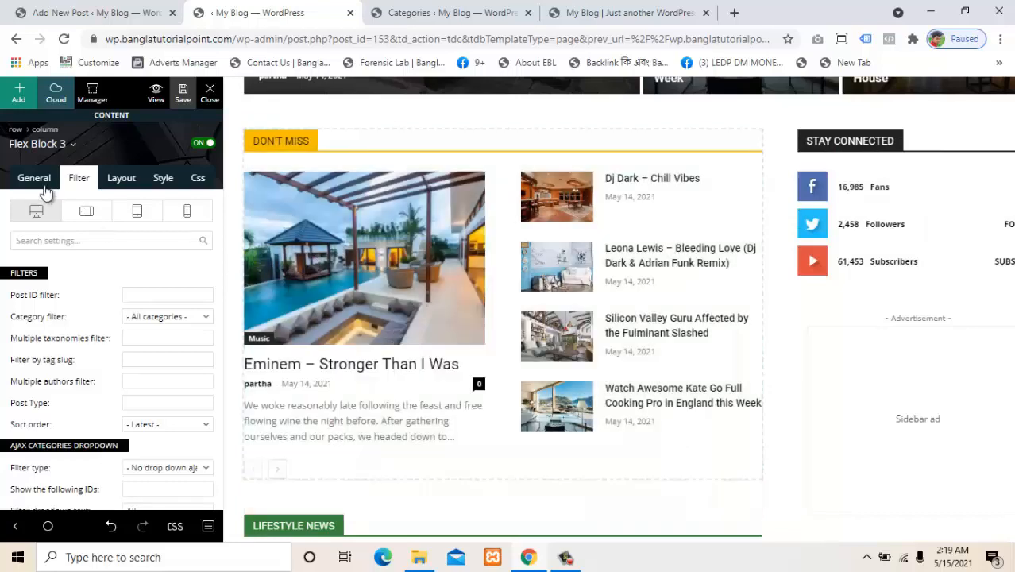
{"action": "left_click", "coordinate": [35, 179]}
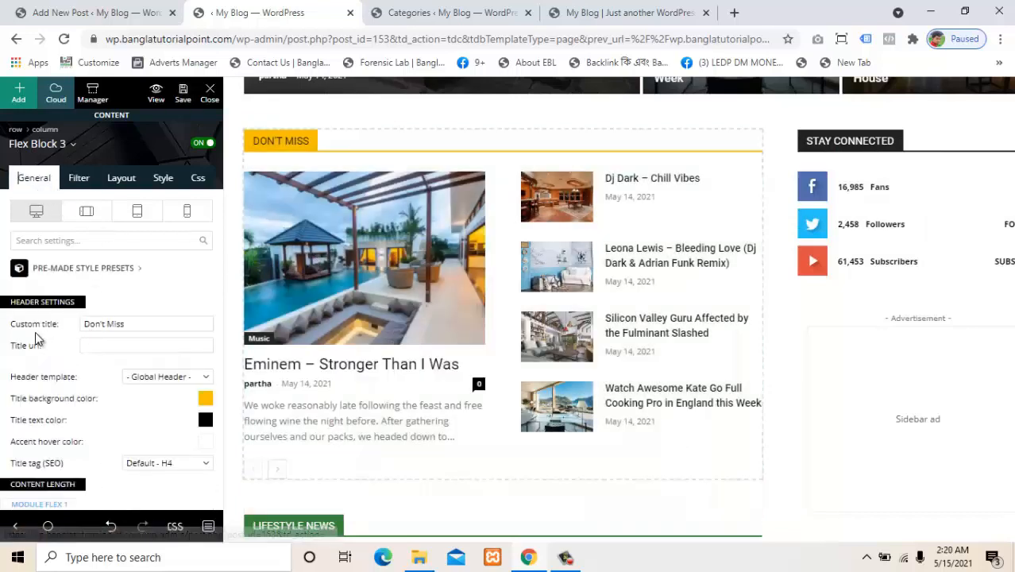
{"action": "scroll", "coordinate": [282, 230], "scroll_direction": "up", "scroll_amount": 2}
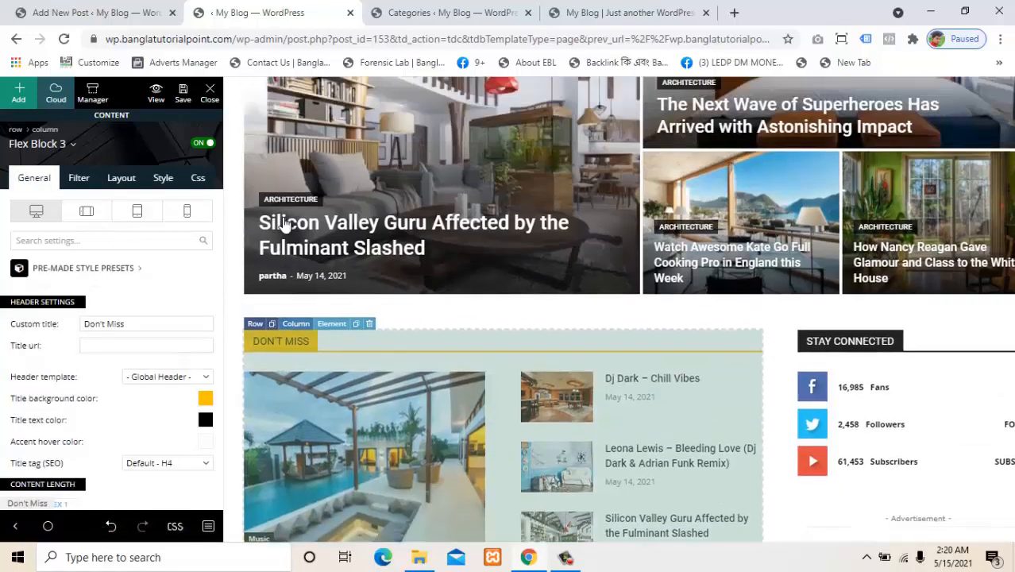
{"action": "scroll", "coordinate": [341, 226], "scroll_direction": "down", "scroll_amount": 4}
{"action": "scroll", "coordinate": [344, 246], "scroll_direction": "up", "scroll_amount": 2}
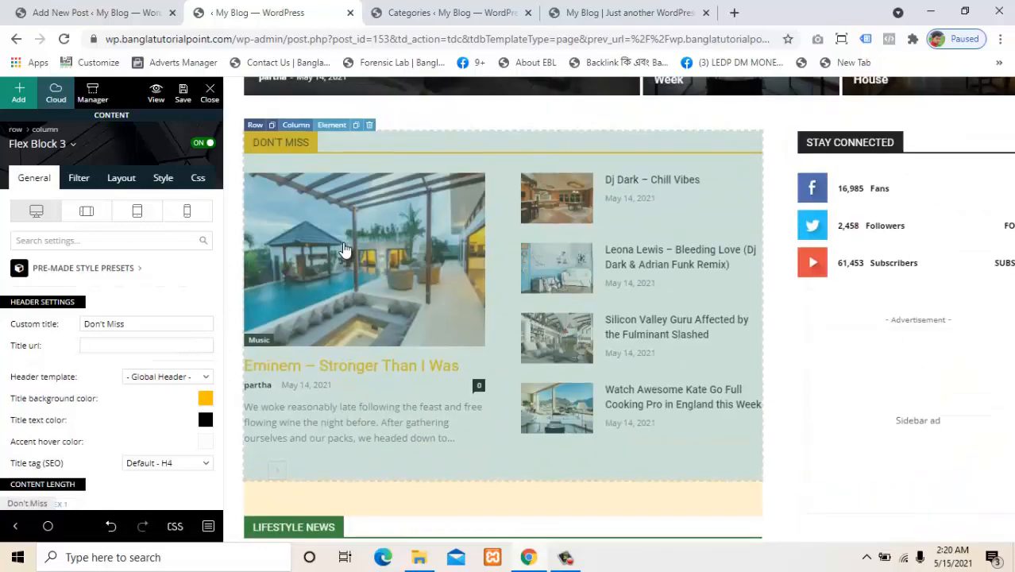
{"action": "scroll", "coordinate": [344, 250], "scroll_direction": "up", "scroll_amount": 1}
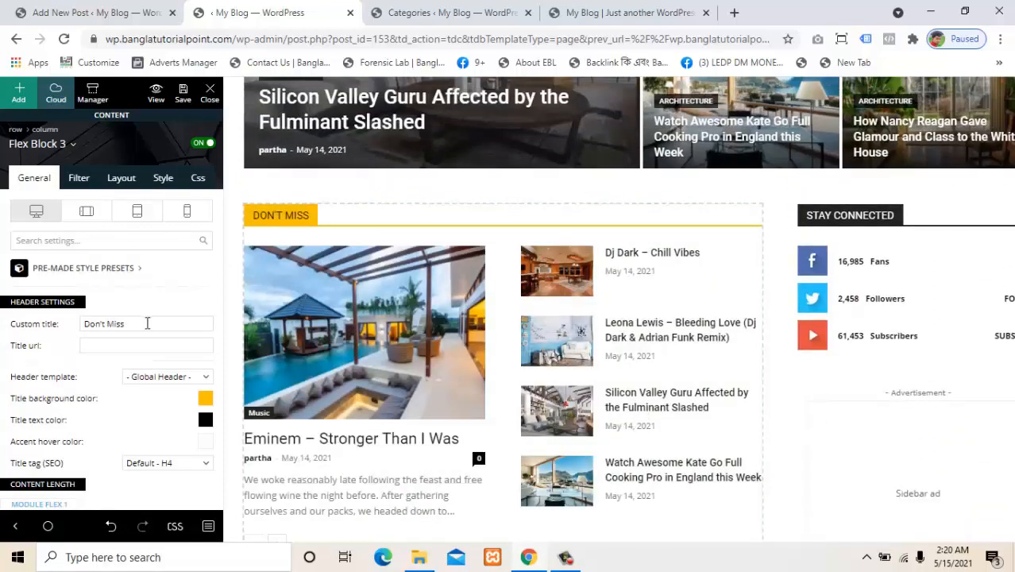
{"action": "left_click_drag", "start_coordinate": [147, 323], "coordinate": [75, 328]}
{"action": "key", "text": "BackSpace"}
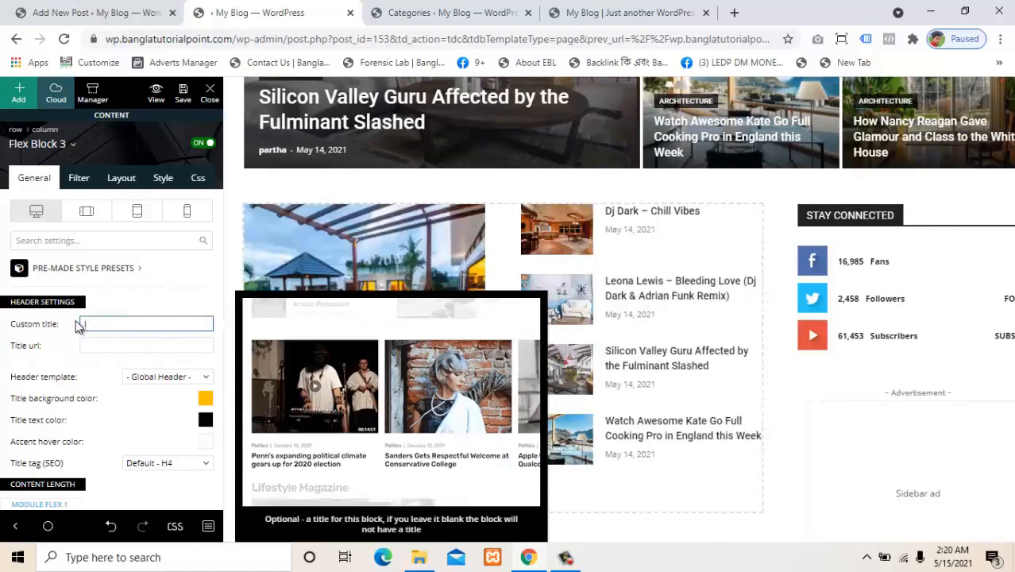
{"action": "type", "text": "L"}
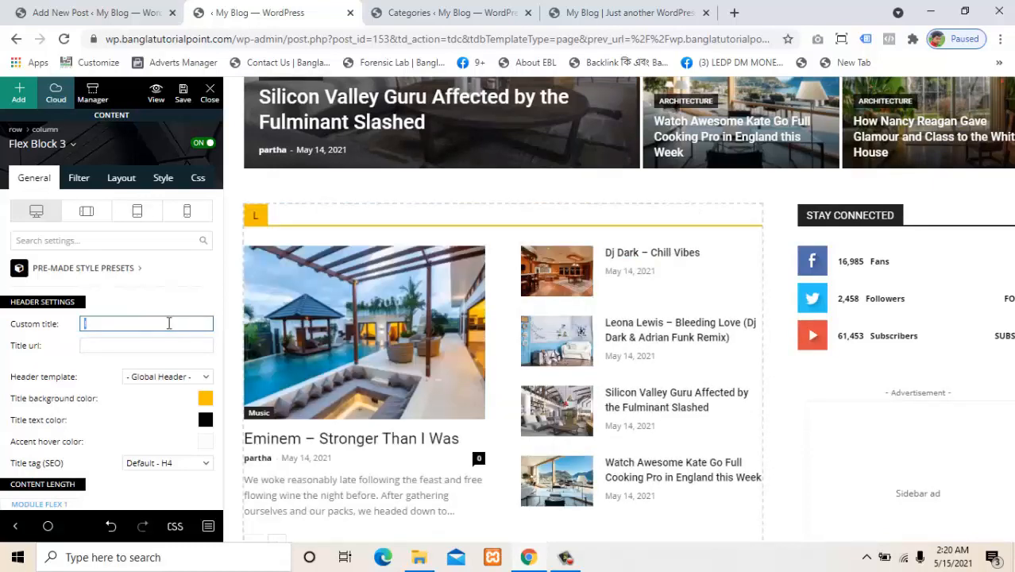
{"action": "key", "text": "BackSpace"}
{"action": "type", "text": "Top News"}
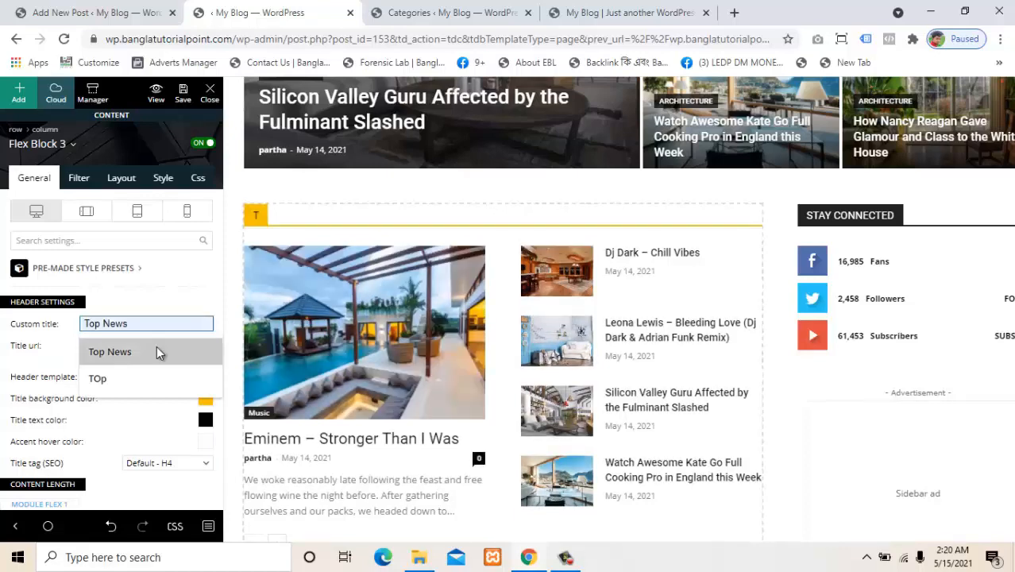
{"action": "left_click", "coordinate": [156, 351]}
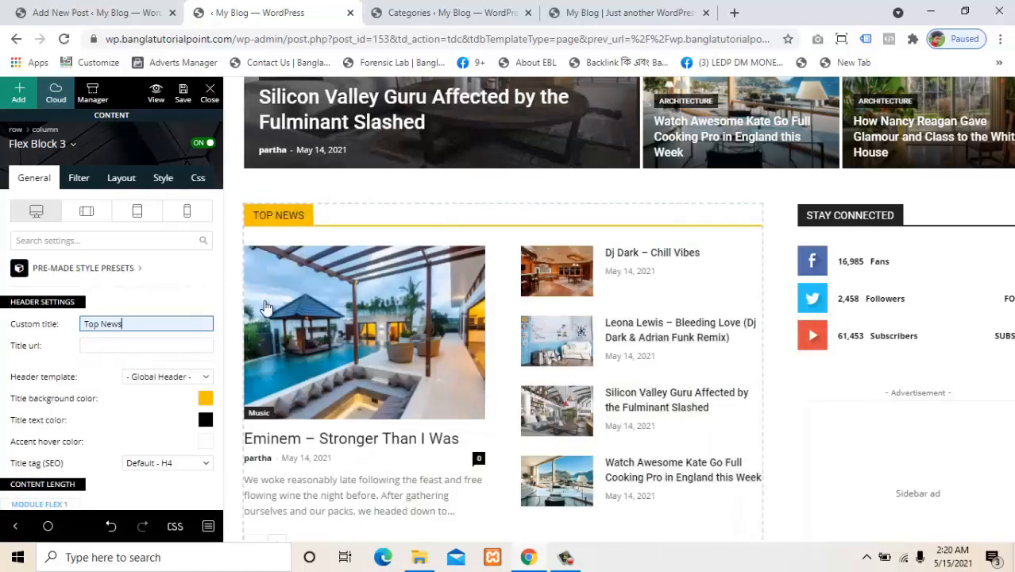
Try Block Header 4 and Block Header 13 as the Top News block's header template and restore the Global Header
{"action": "scroll", "coordinate": [79, 411], "scroll_direction": "down", "scroll_amount": 2}
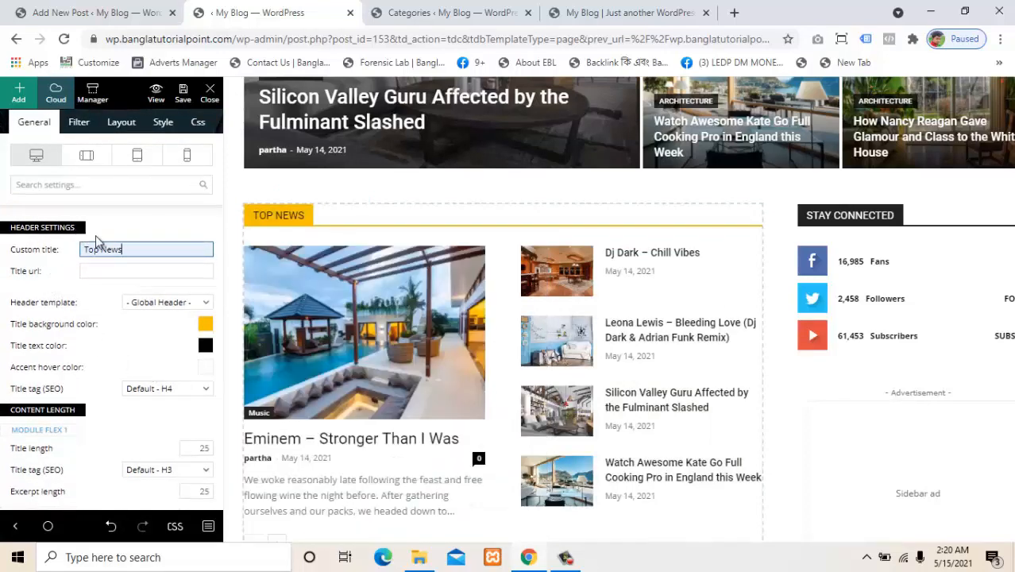
{"action": "left_click", "coordinate": [135, 310]}
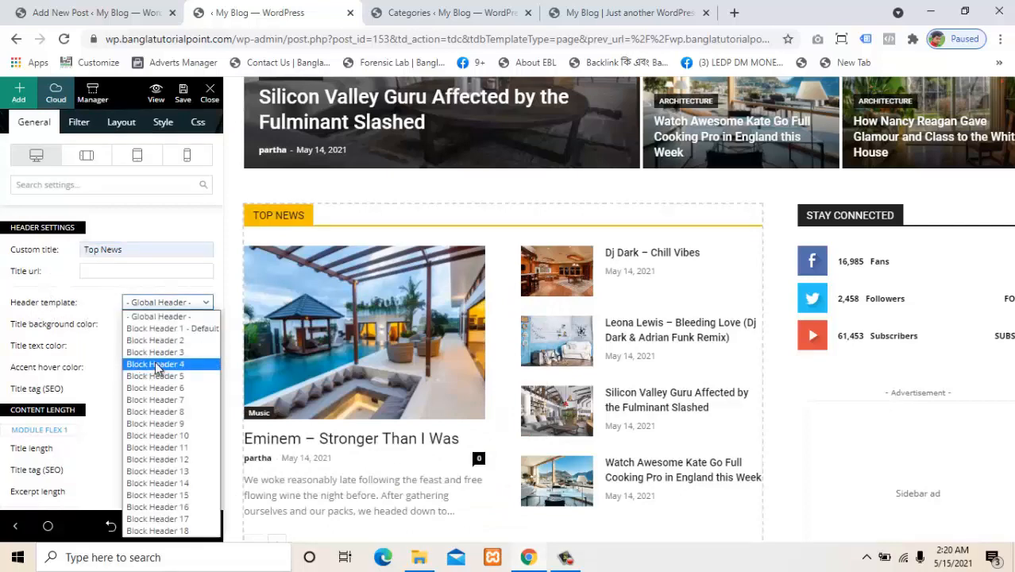
{"action": "left_click", "coordinate": [155, 364]}
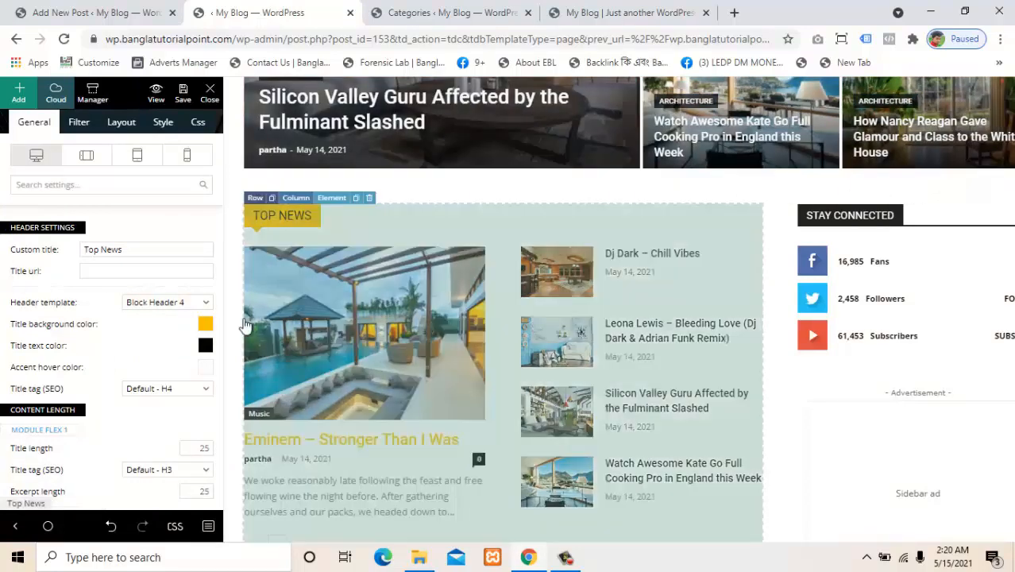
{"action": "left_click", "coordinate": [197, 303]}
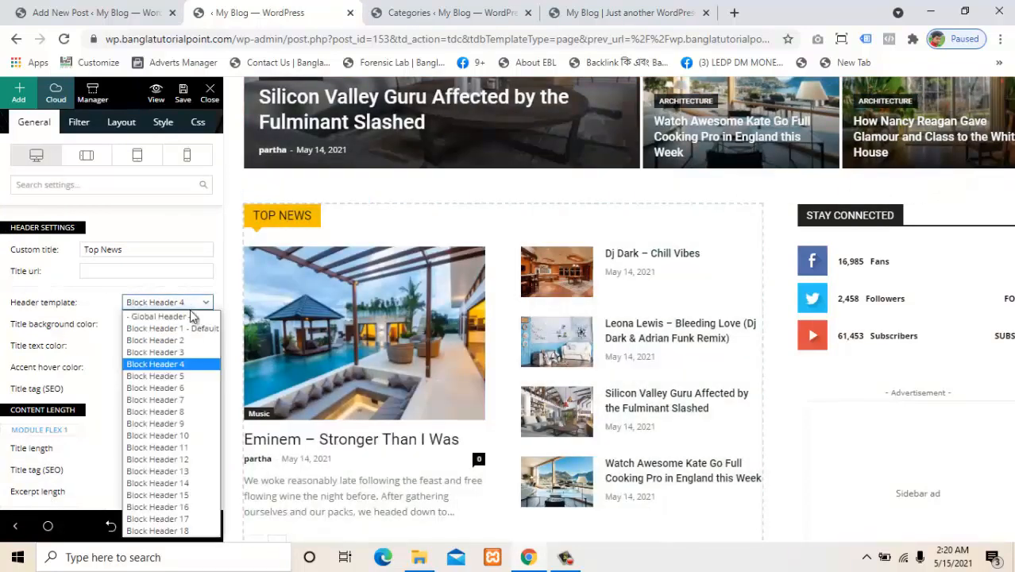
{"action": "left_click", "coordinate": [180, 471]}
{"action": "left_click", "coordinate": [992, 213]}
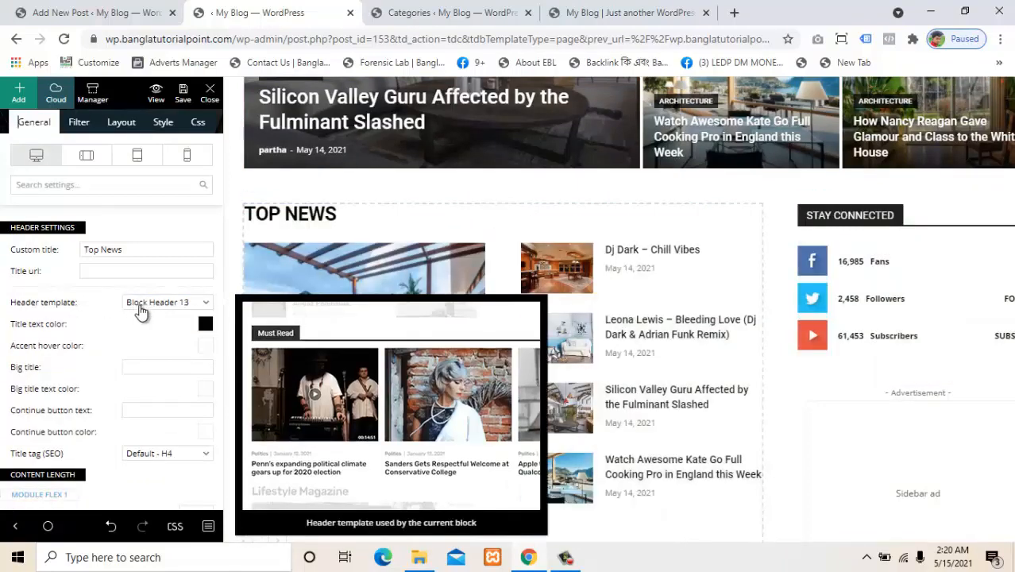
{"action": "left_click", "coordinate": [153, 305]}
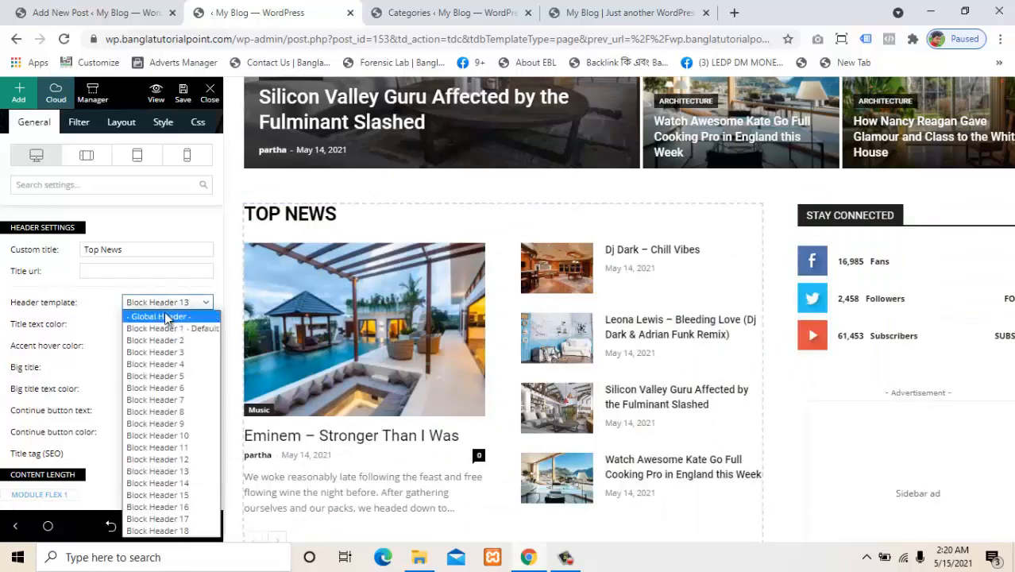
{"action": "left_click", "coordinate": [165, 315]}
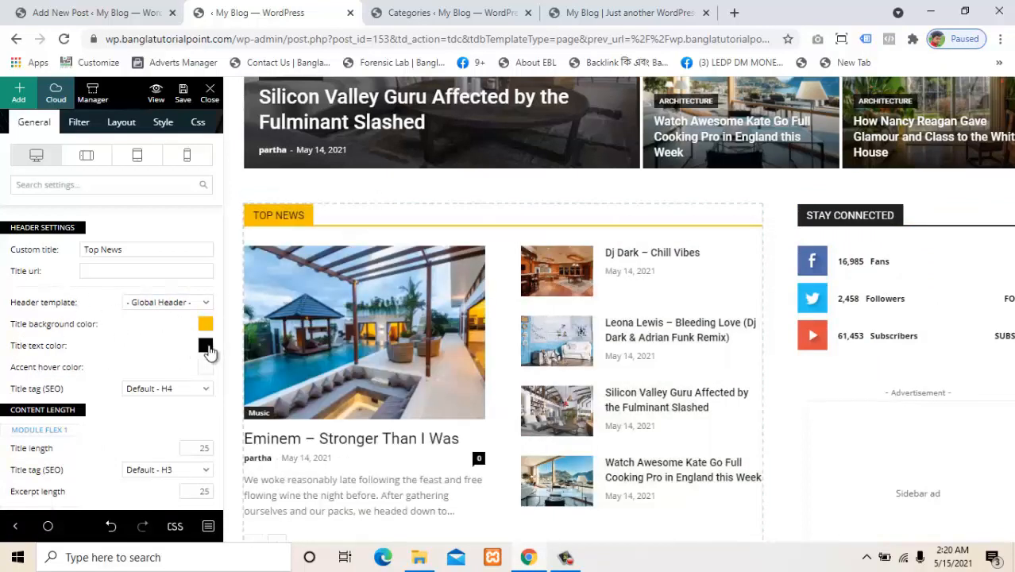
Filter the Top News block to the Decorating category
{"action": "scroll", "coordinate": [401, 355], "scroll_direction": "down", "scroll_amount": 1}
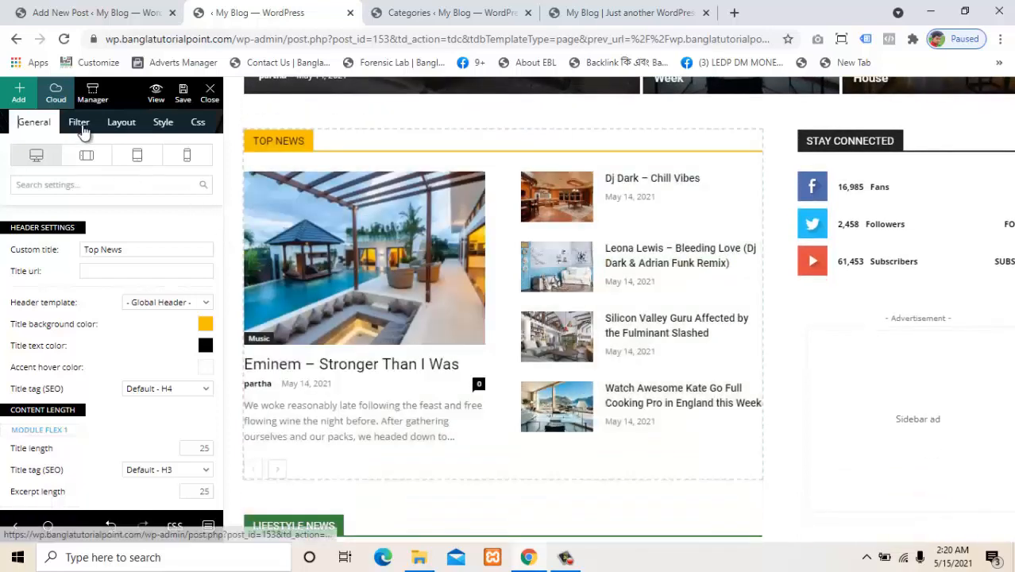
{"action": "left_click", "coordinate": [83, 125]}
{"action": "left_click", "coordinate": [149, 242]}
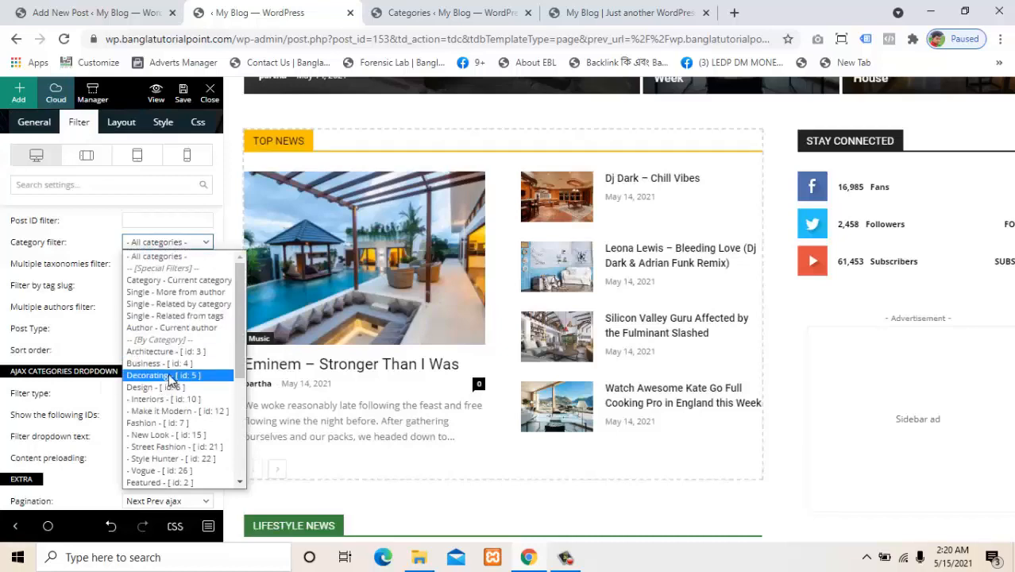
{"action": "left_click", "coordinate": [168, 375]}
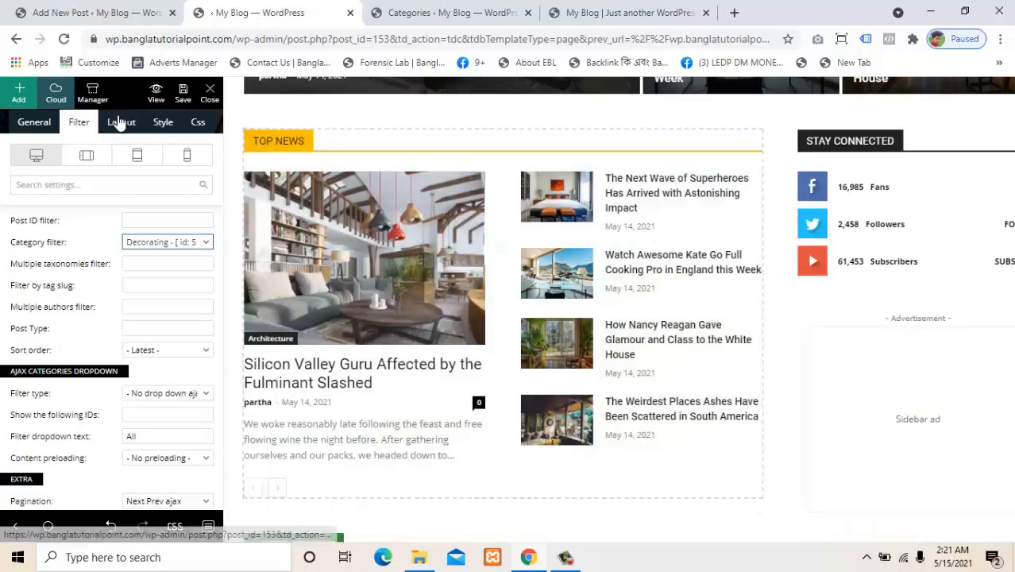
Examine the layout, style, CSS and general settings of the Top News block
{"action": "left_click", "coordinate": [119, 122]}
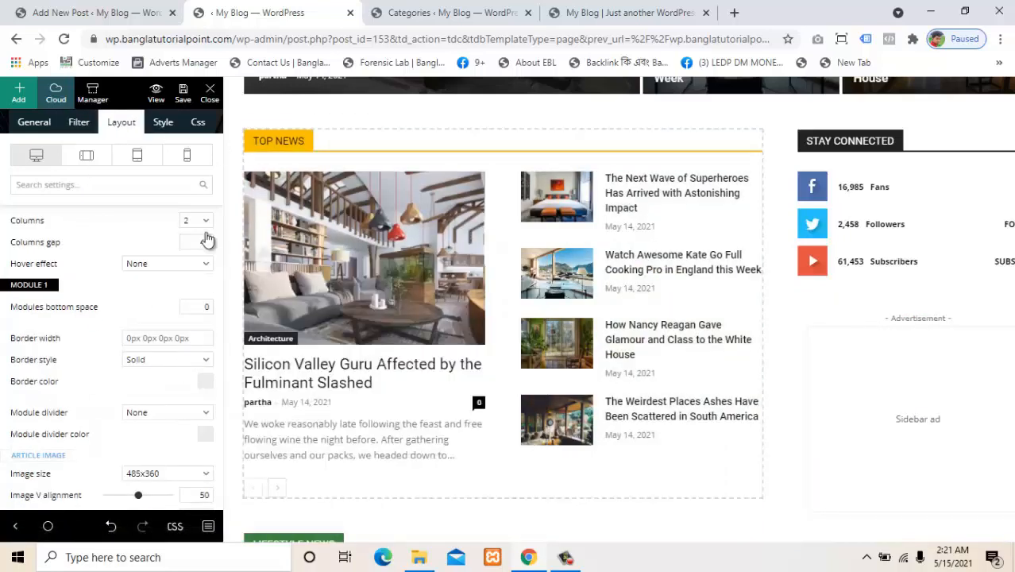
{"action": "left_click", "coordinate": [165, 127]}
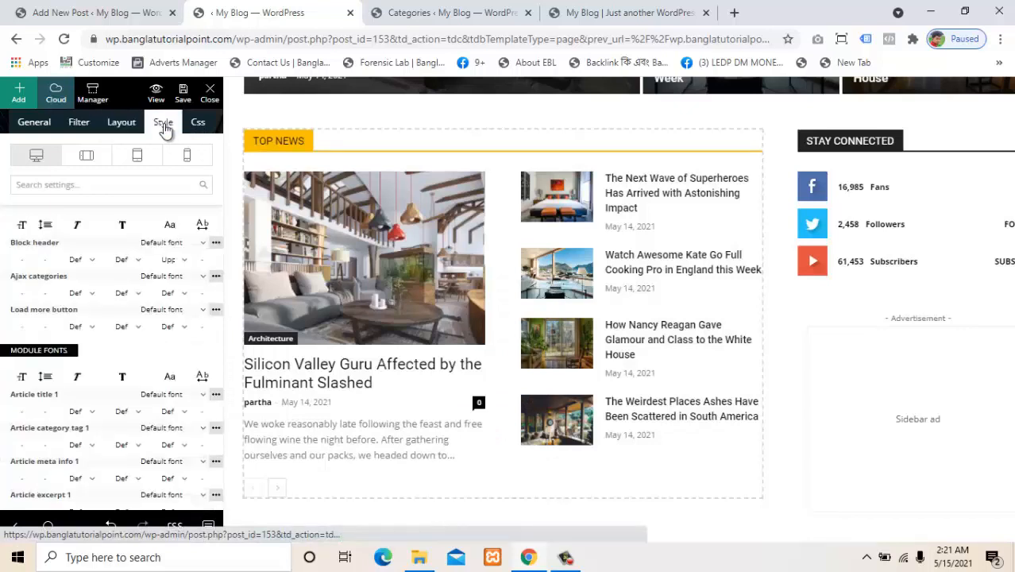
{"action": "left_click", "coordinate": [199, 126]}
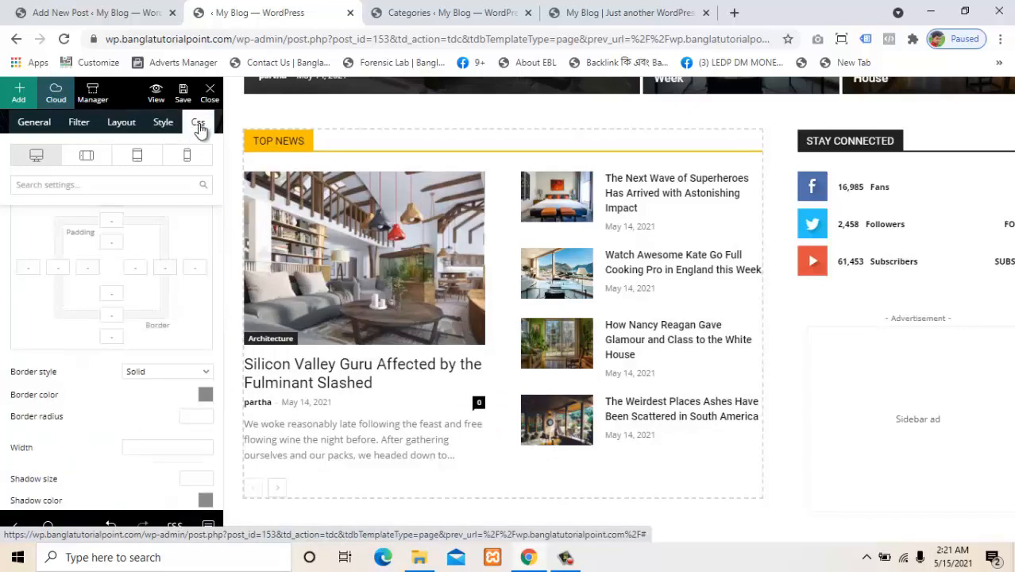
{"action": "scroll", "coordinate": [157, 262], "scroll_direction": "up", "scroll_amount": 2}
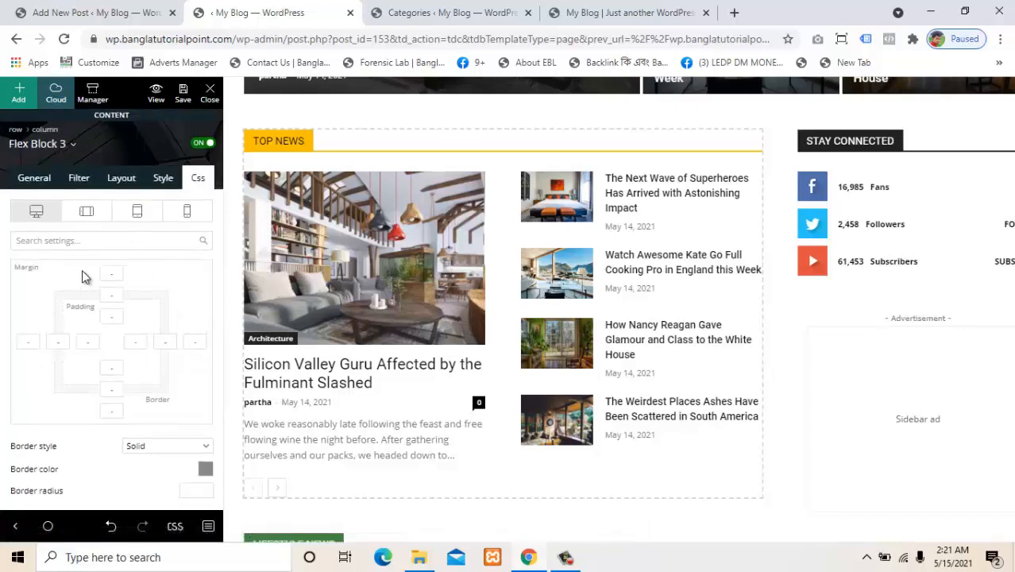
{"action": "left_click", "coordinate": [20, 179]}
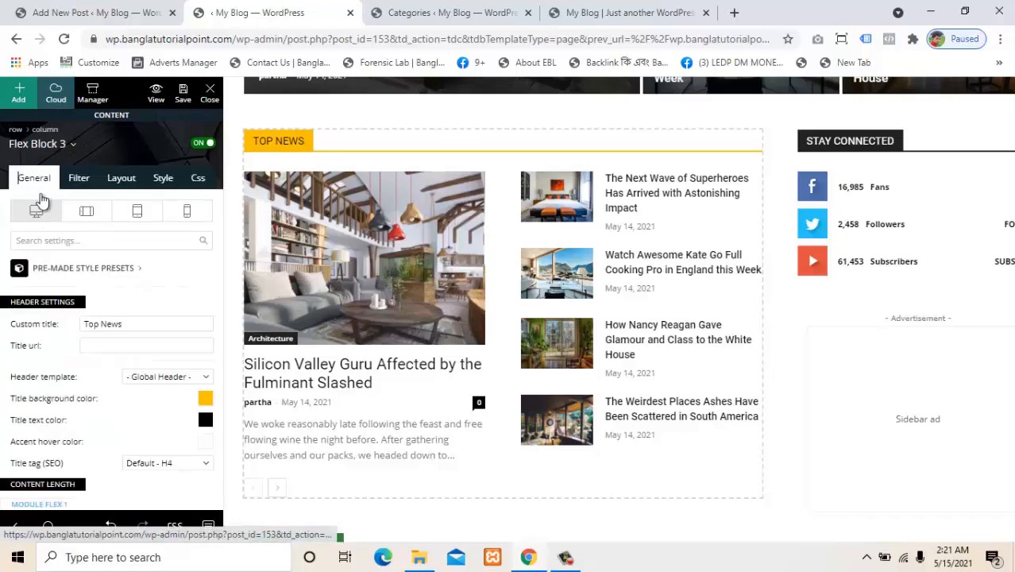
{"action": "scroll", "coordinate": [46, 208], "scroll_direction": "down", "scroll_amount": 2}
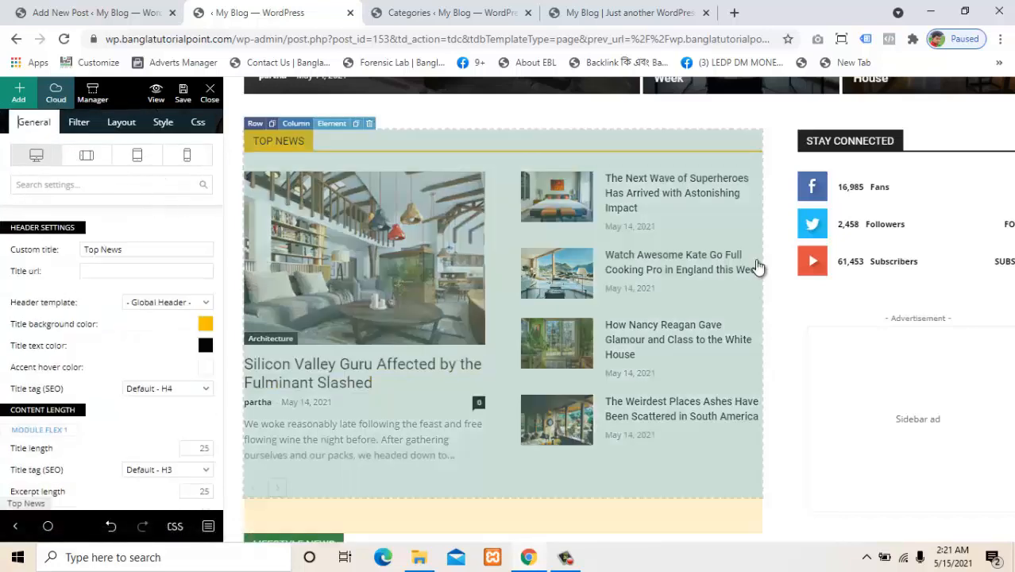
Filter the Performance Training block to the Photography category
{"action": "scroll", "coordinate": [583, 287], "scroll_direction": "down", "scroll_amount": 6}
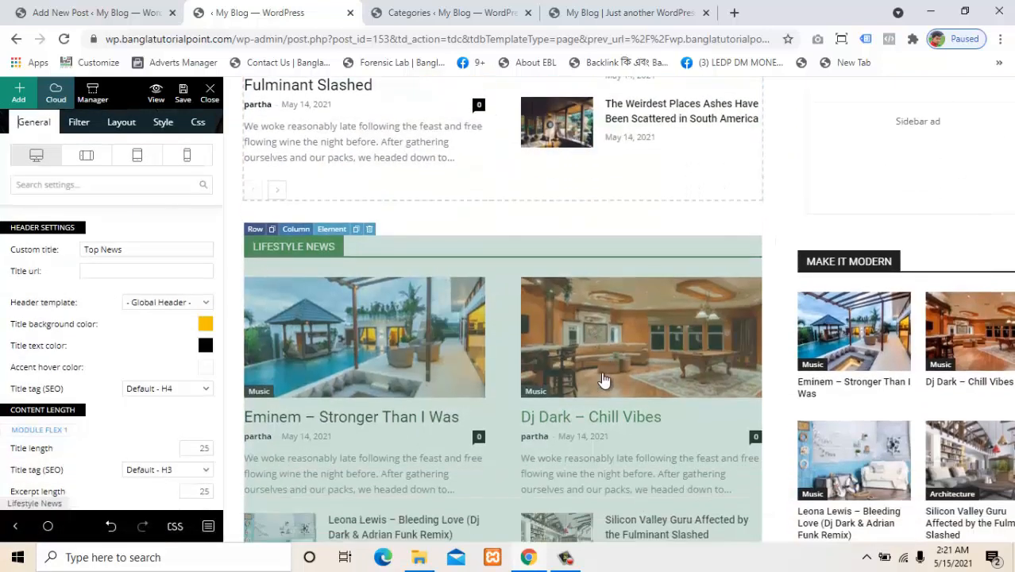
{"action": "scroll", "coordinate": [595, 374], "scroll_direction": "down", "scroll_amount": 10}
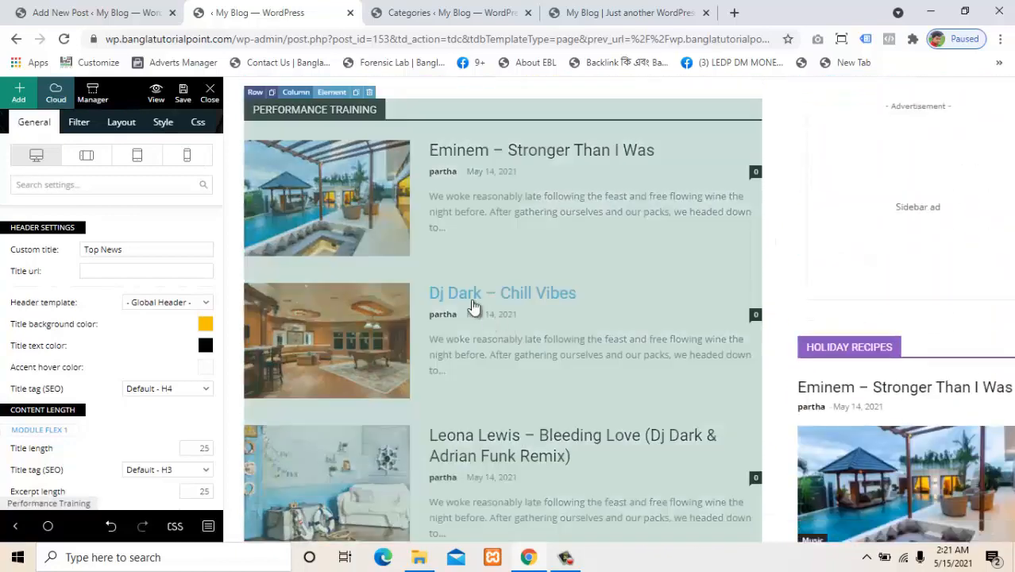
{"action": "left_click", "coordinate": [384, 198]}
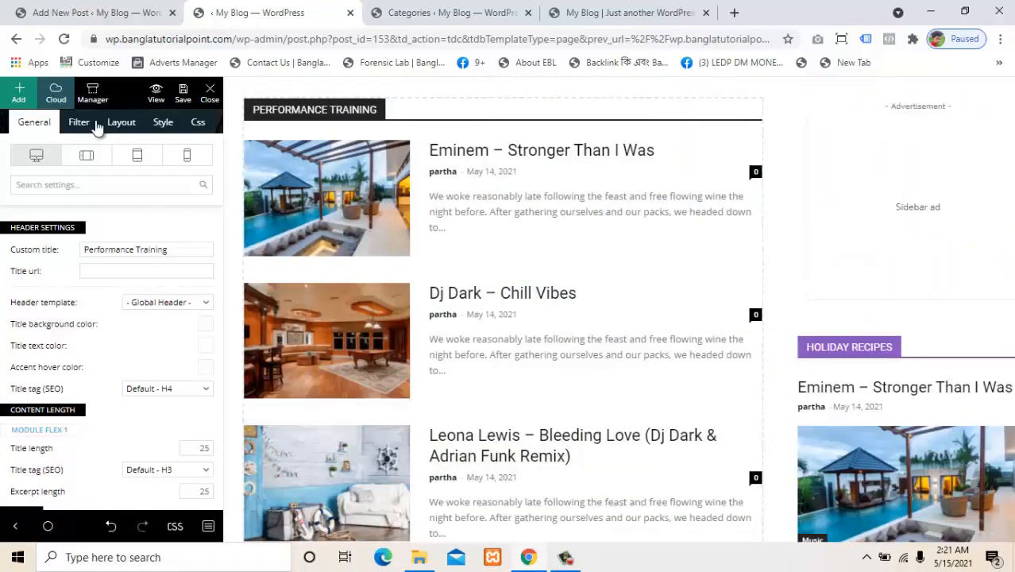
{"action": "left_click", "coordinate": [81, 125]}
{"action": "left_click", "coordinate": [164, 245]}
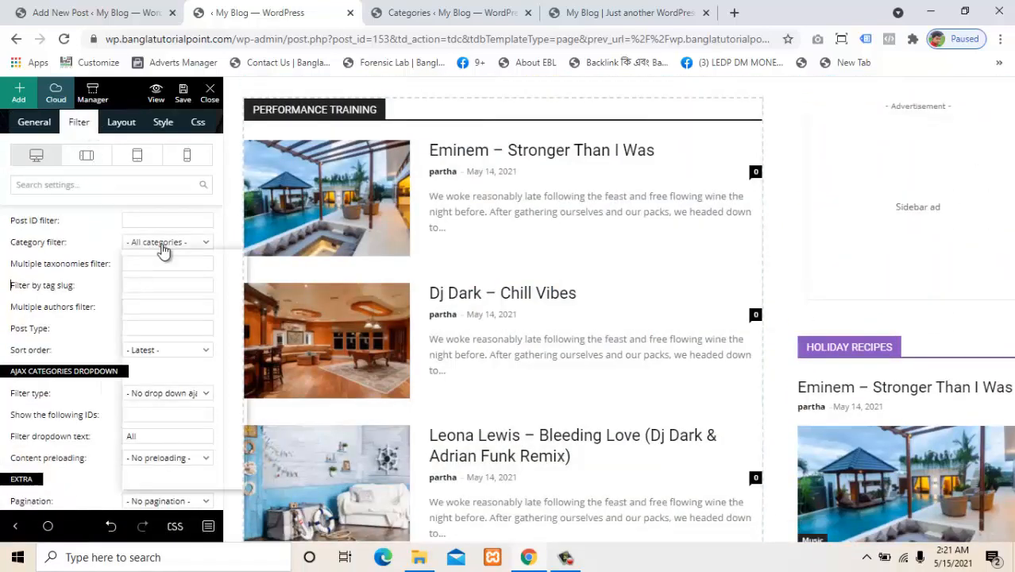
{"action": "scroll", "coordinate": [178, 449], "scroll_direction": "down", "scroll_amount": 2}
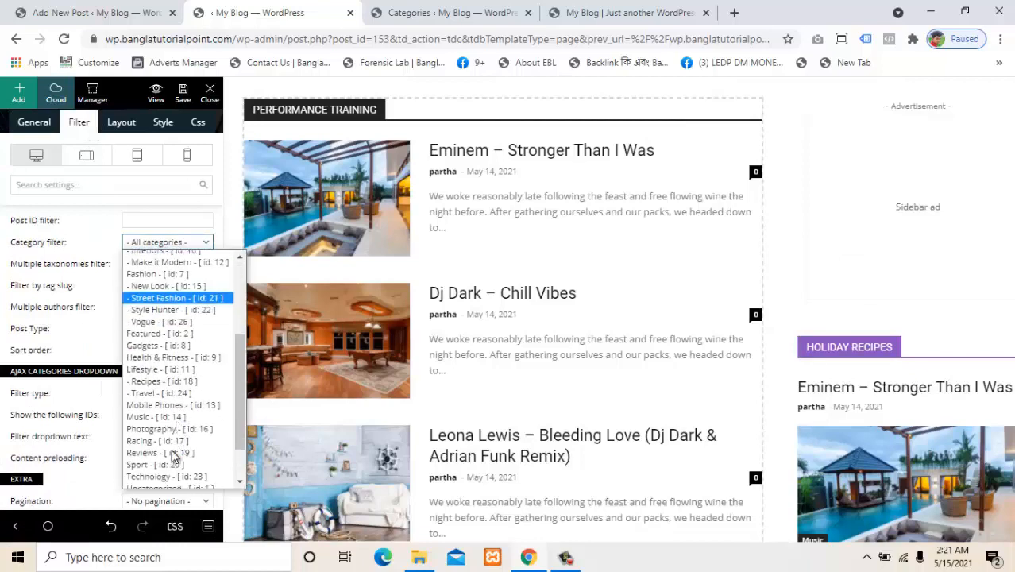
{"action": "left_click", "coordinate": [158, 428]}
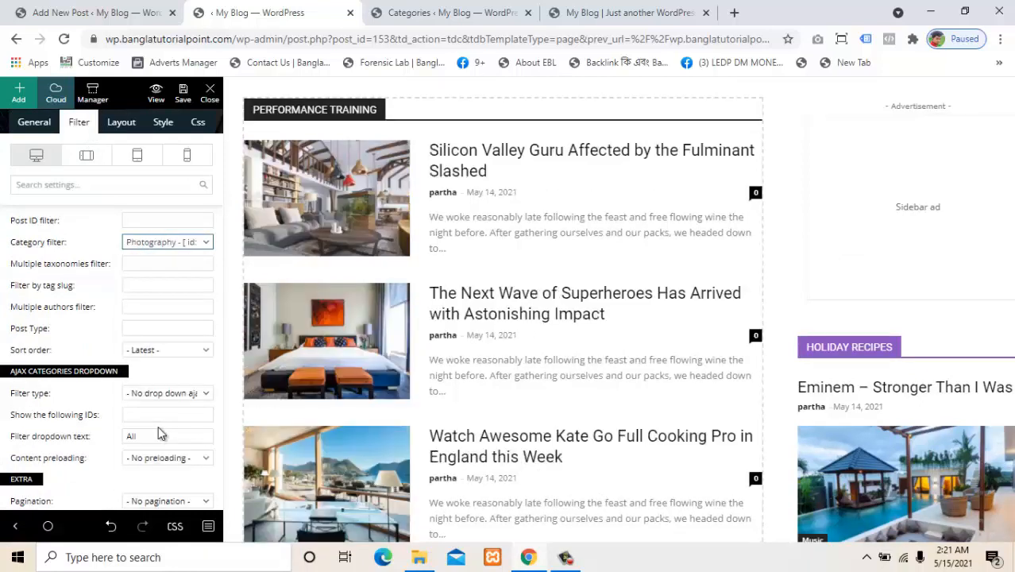
Change the custom title of the Stay Connected social counter block beside Top News to "like us"
{"action": "scroll", "coordinate": [516, 344], "scroll_direction": "down", "scroll_amount": 5}
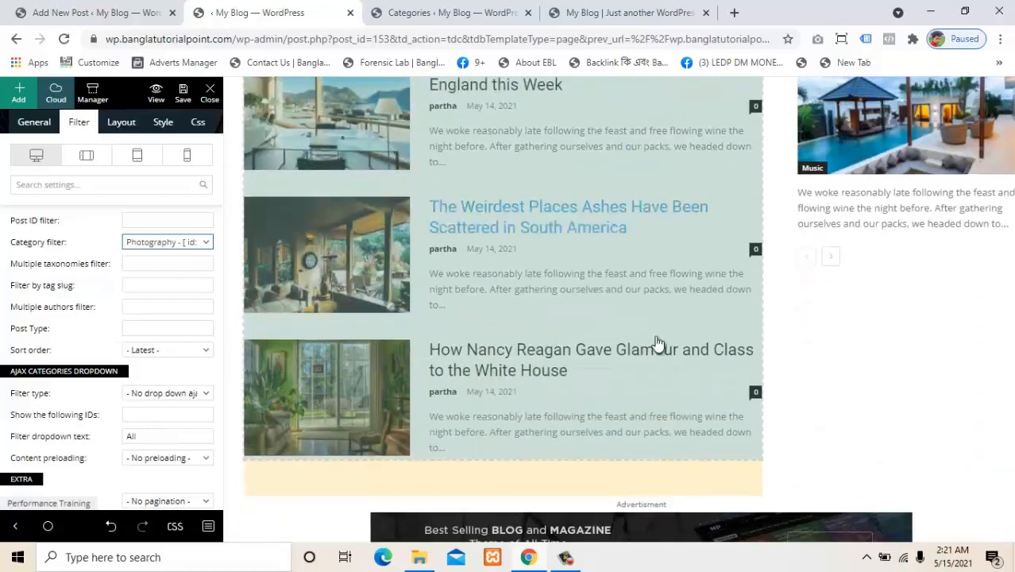
{"action": "scroll", "coordinate": [910, 268], "scroll_direction": "down", "scroll_amount": 12}
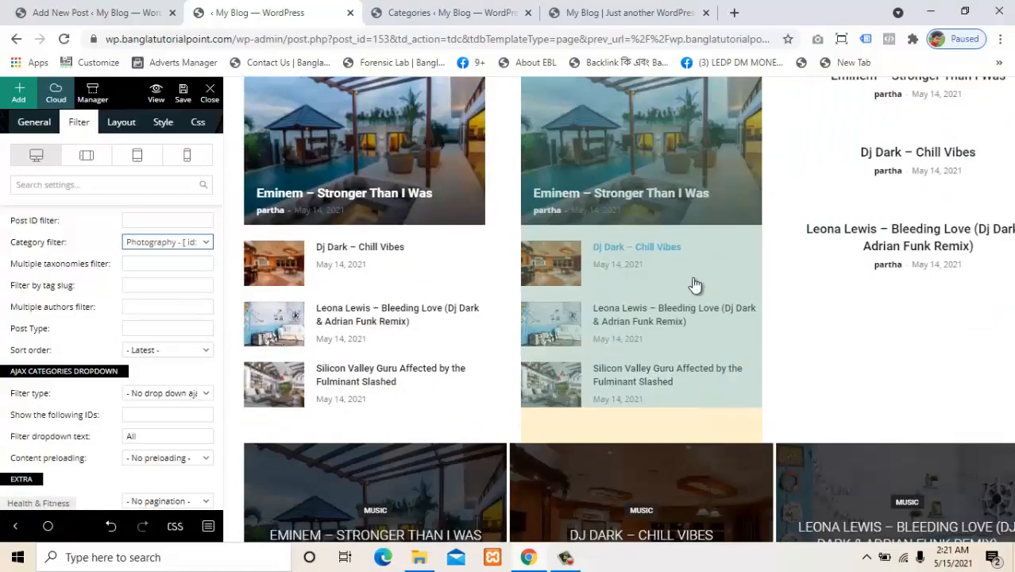
{"action": "scroll", "coordinate": [673, 327], "scroll_direction": "up", "scroll_amount": 15}
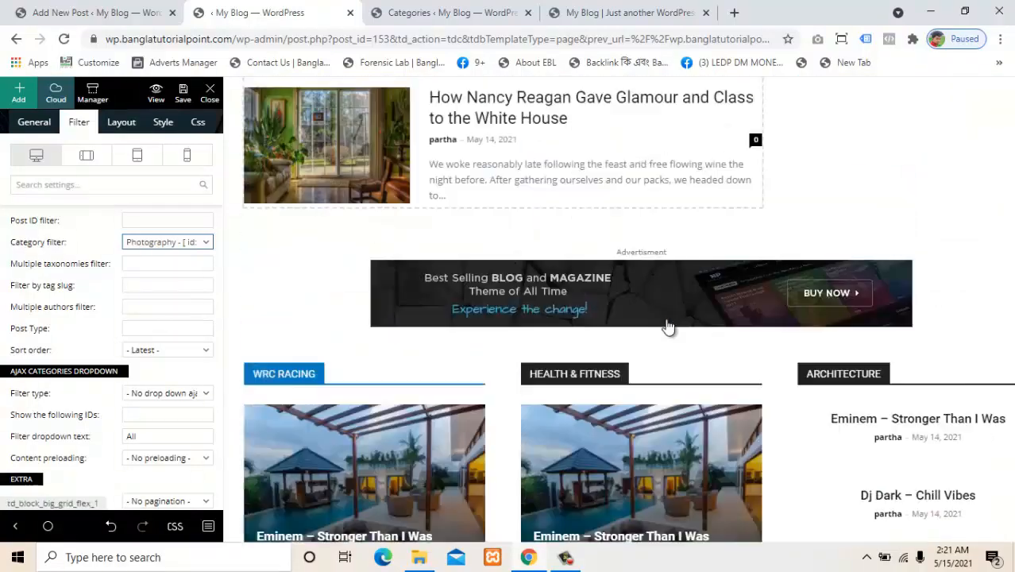
{"action": "scroll", "coordinate": [680, 321], "scroll_direction": "up", "scroll_amount": 15}
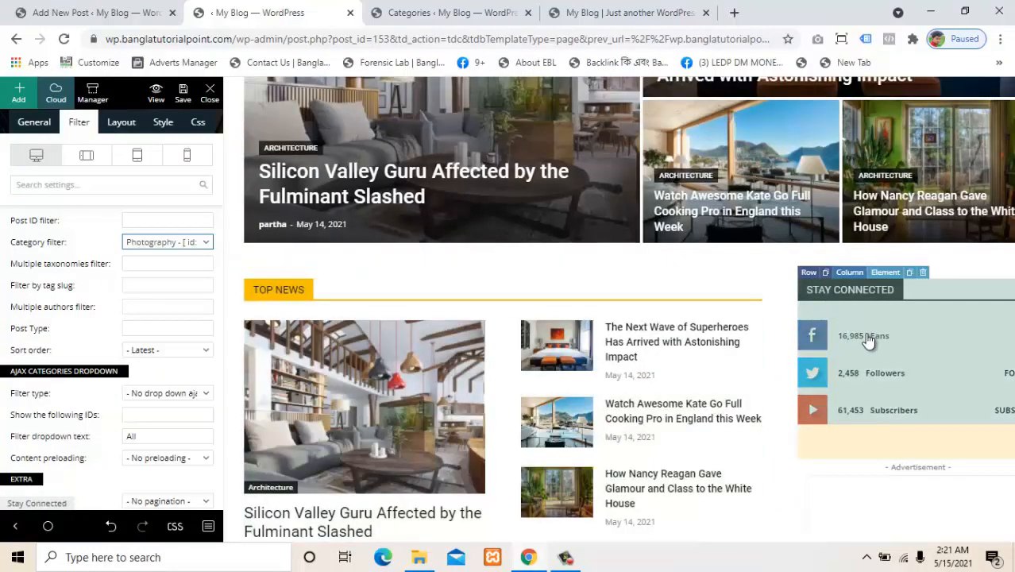
{"action": "left_click", "coordinate": [877, 360]}
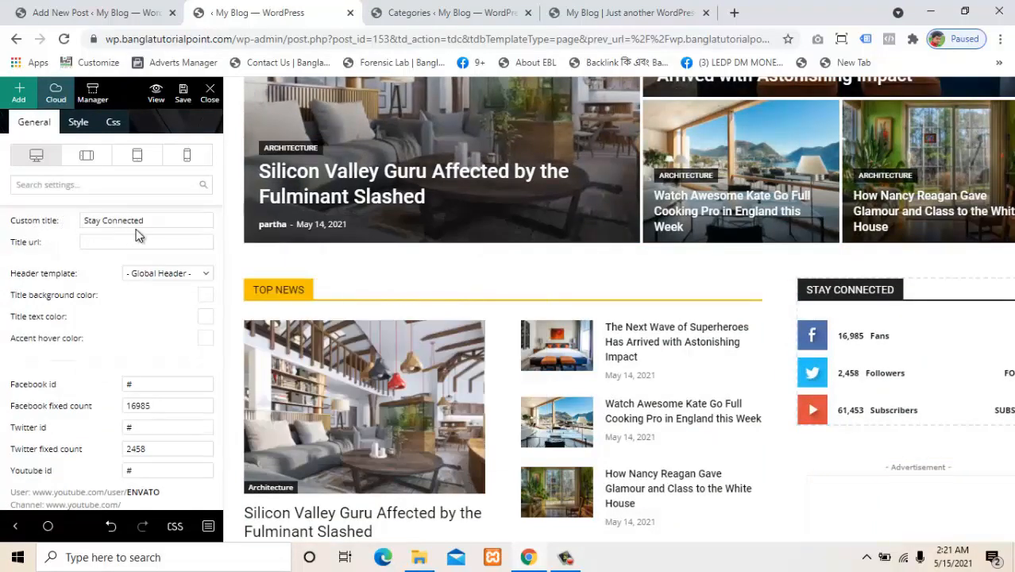
{"action": "left_click_drag", "start_coordinate": [150, 220], "coordinate": [58, 221]}
{"action": "key", "text": "BackSpace"}
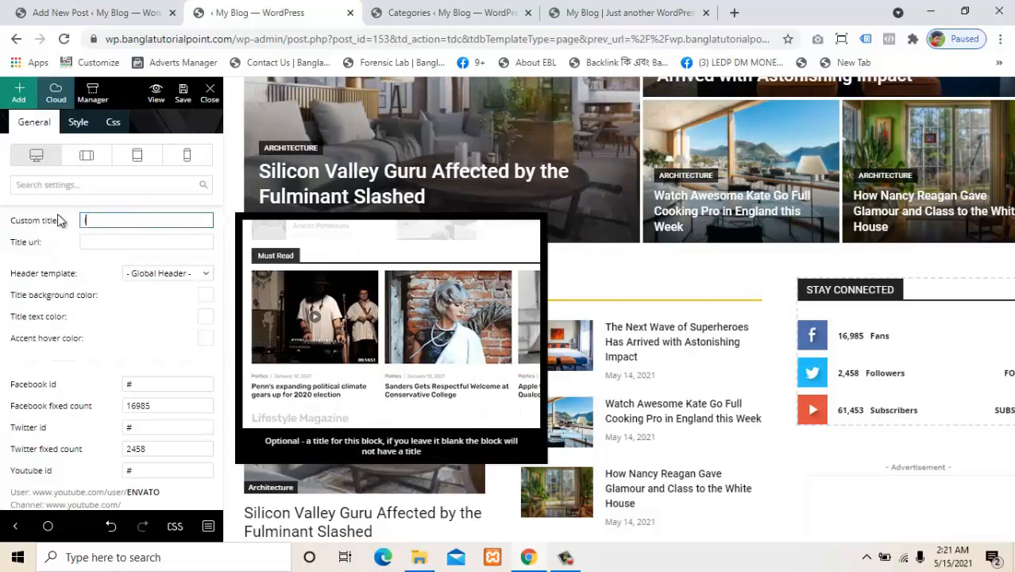
{"action": "type", "text": "like us"}
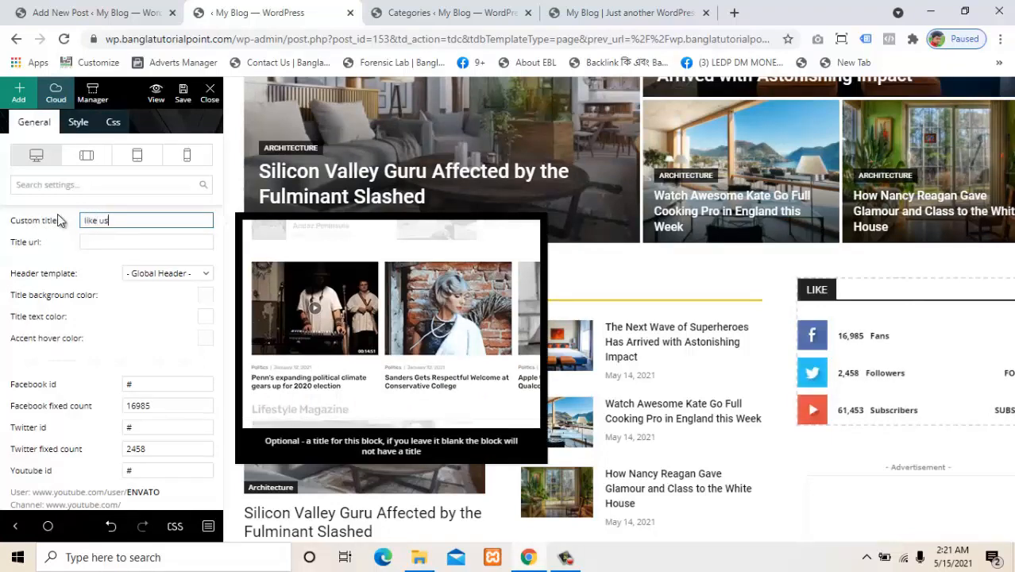
{"action": "left_click", "coordinate": [139, 316]}
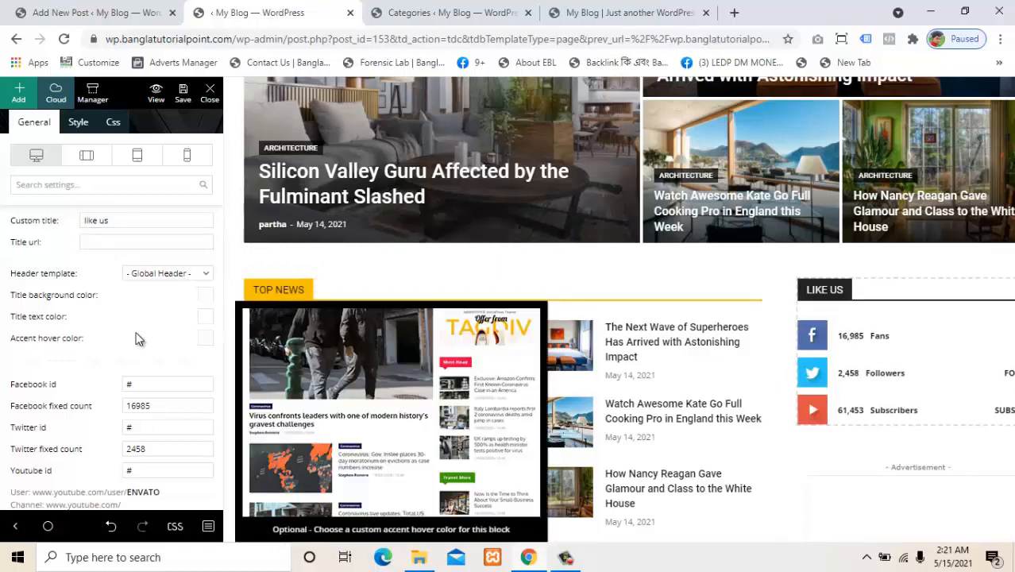
Set the social counter block's Facebook fixed count to 5000
{"action": "scroll", "coordinate": [137, 336], "scroll_direction": "down", "scroll_amount": 1}
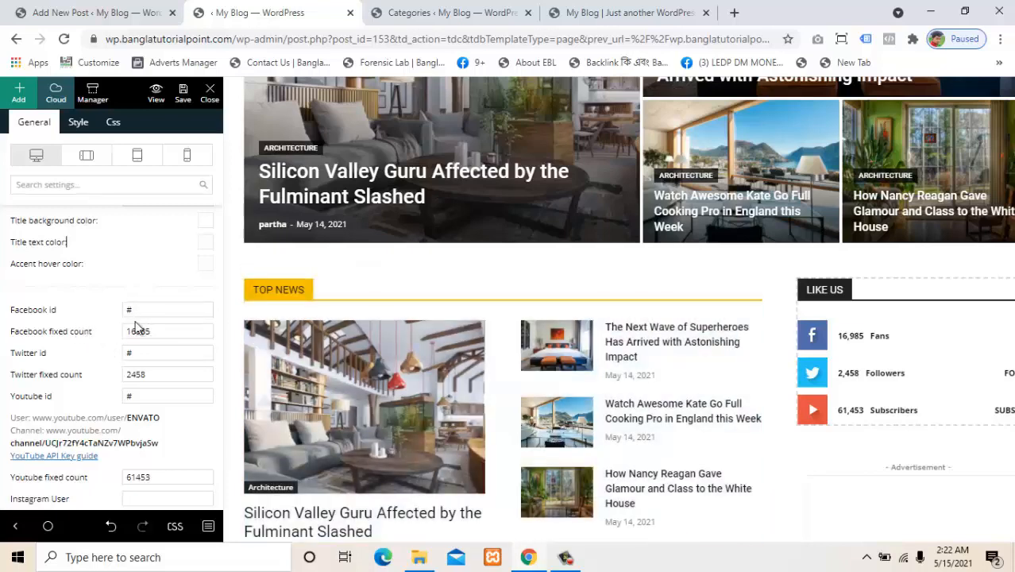
{"action": "left_click_drag", "start_coordinate": [168, 334], "coordinate": [87, 346]}
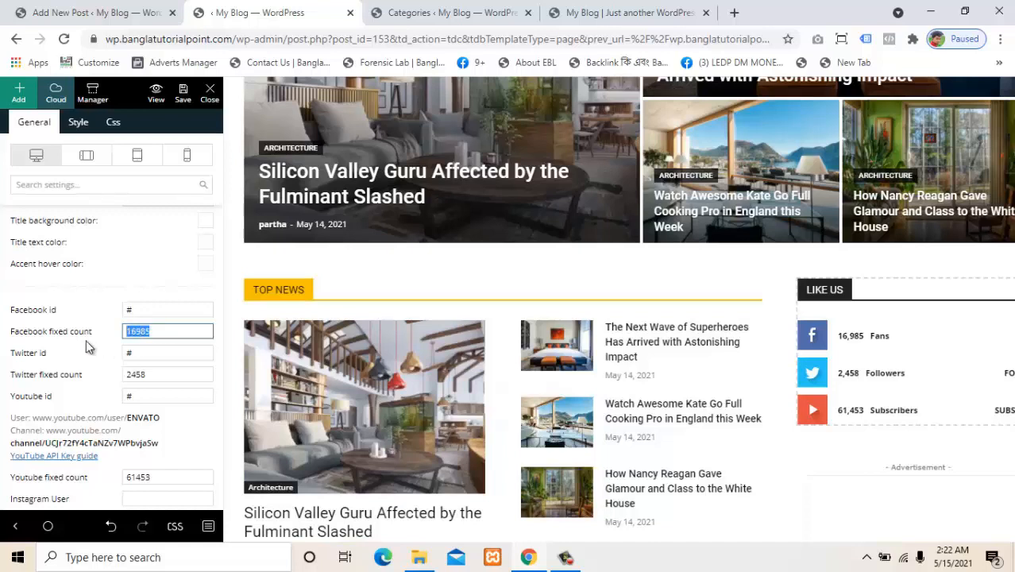
{"action": "type", "text": "5000"}
{"action": "left_click", "coordinate": [87, 346]}
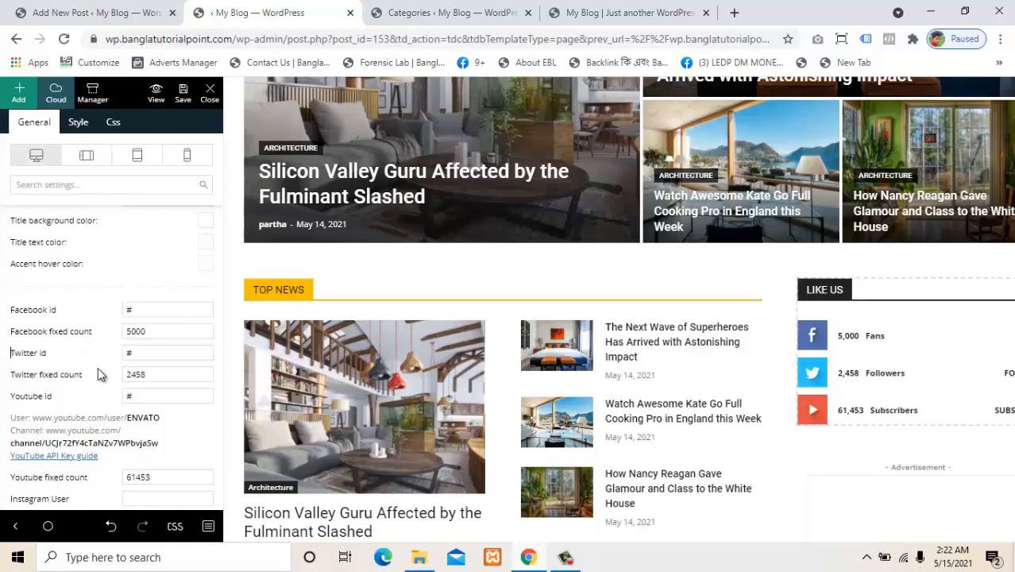
Examine the social counter block's remaining network ID and fixed count fields, including the Twitter and Facebook IDs
{"action": "scroll", "coordinate": [98, 367], "scroll_direction": "down", "scroll_amount": 1}
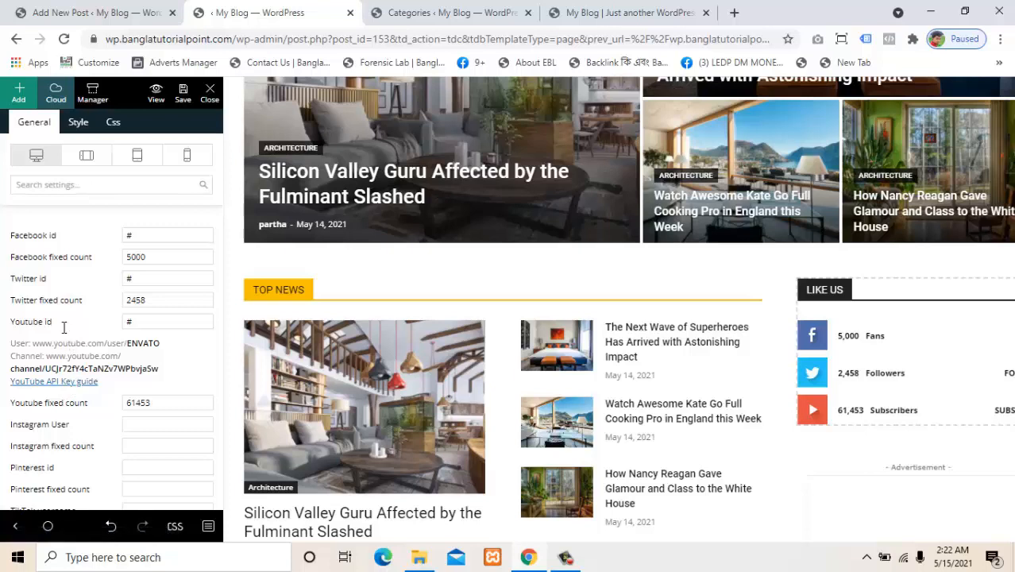
{"action": "scroll", "coordinate": [52, 286], "scroll_direction": "down", "scroll_amount": 3}
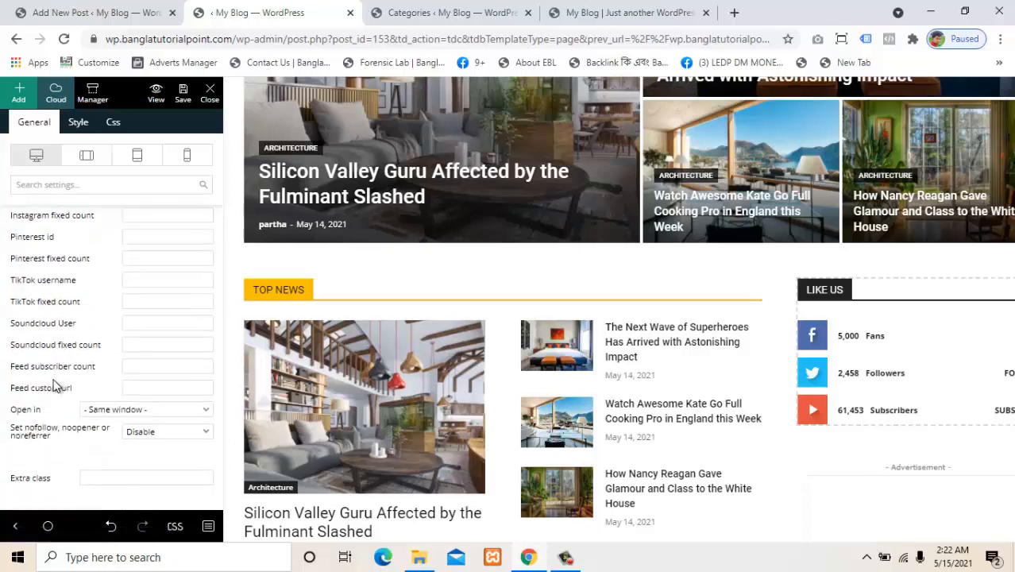
{"action": "scroll", "coordinate": [45, 424], "scroll_direction": "up", "scroll_amount": 3}
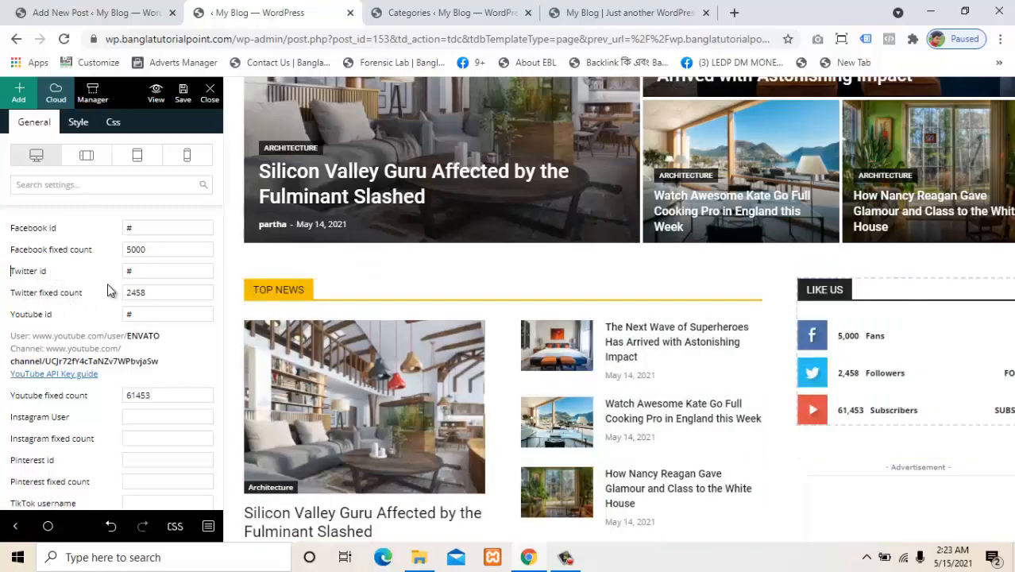
{"action": "left_click", "coordinate": [139, 270]}
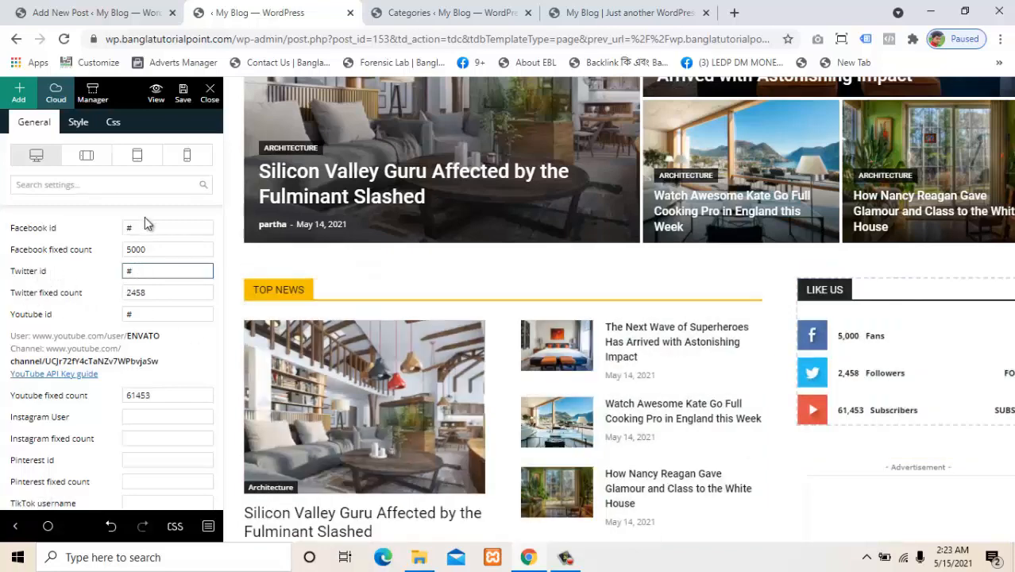
{"action": "left_click", "coordinate": [150, 225]}
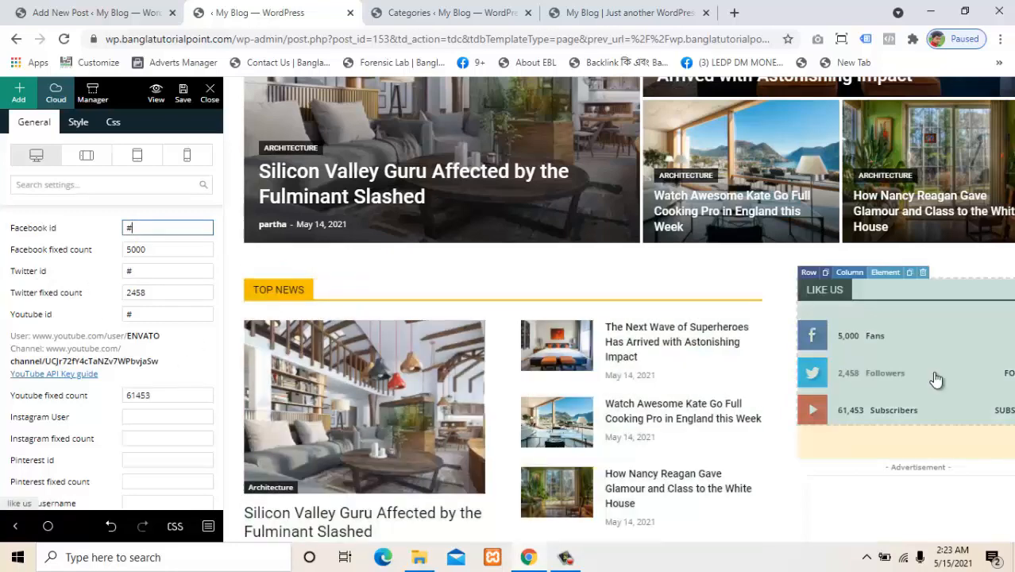
Open the sidebar ad box below the social counter and examine its header and ad content settings
{"action": "scroll", "coordinate": [968, 397], "scroll_direction": "down", "scroll_amount": 3}
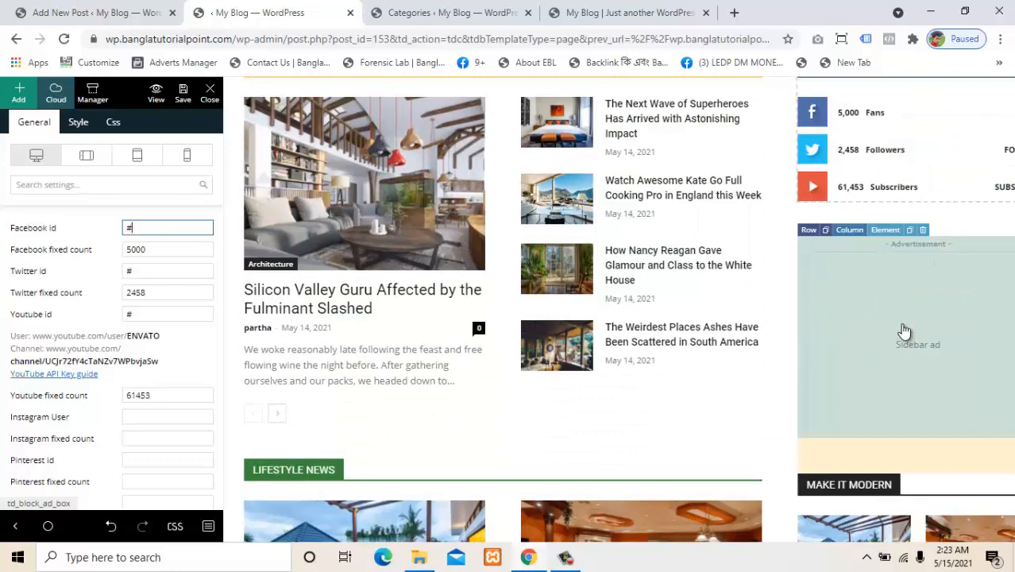
{"action": "left_click", "coordinate": [903, 331]}
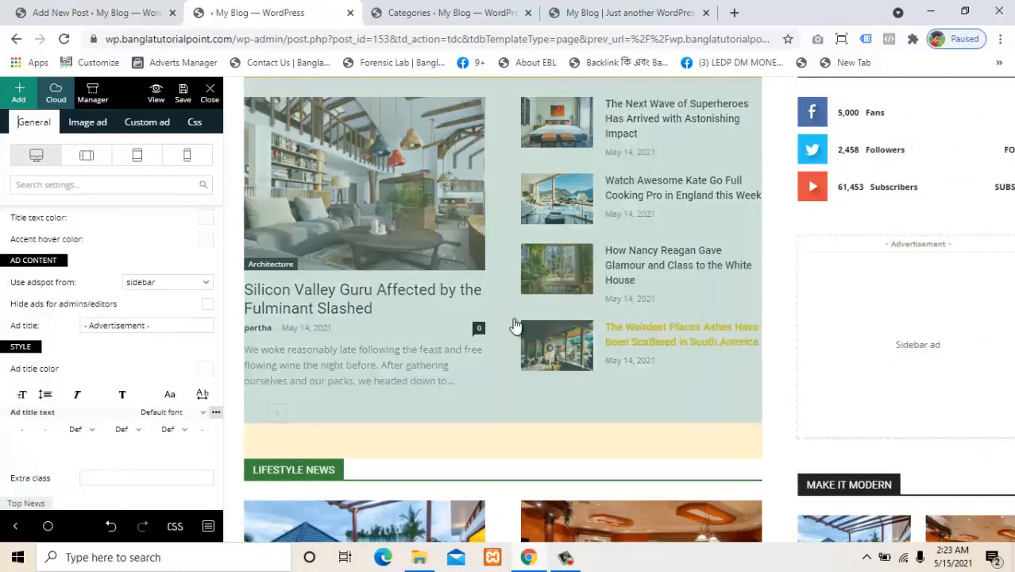
{"action": "scroll", "coordinate": [112, 256], "scroll_direction": "up", "scroll_amount": 1}
{"action": "scroll", "coordinate": [112, 255], "scroll_direction": "up", "scroll_amount": 4}
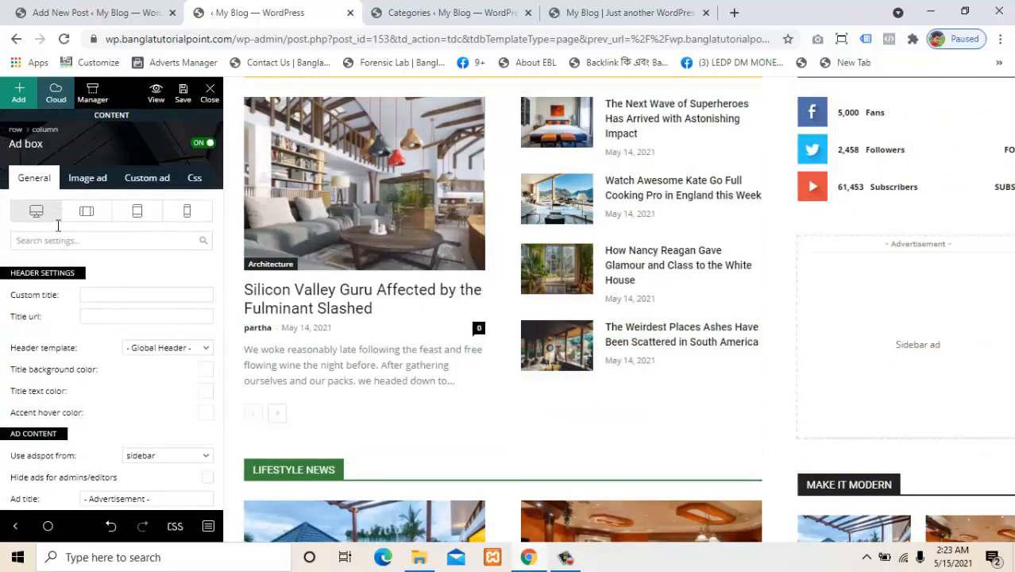
{"action": "scroll", "coordinate": [125, 234], "scroll_direction": "down", "scroll_amount": 3}
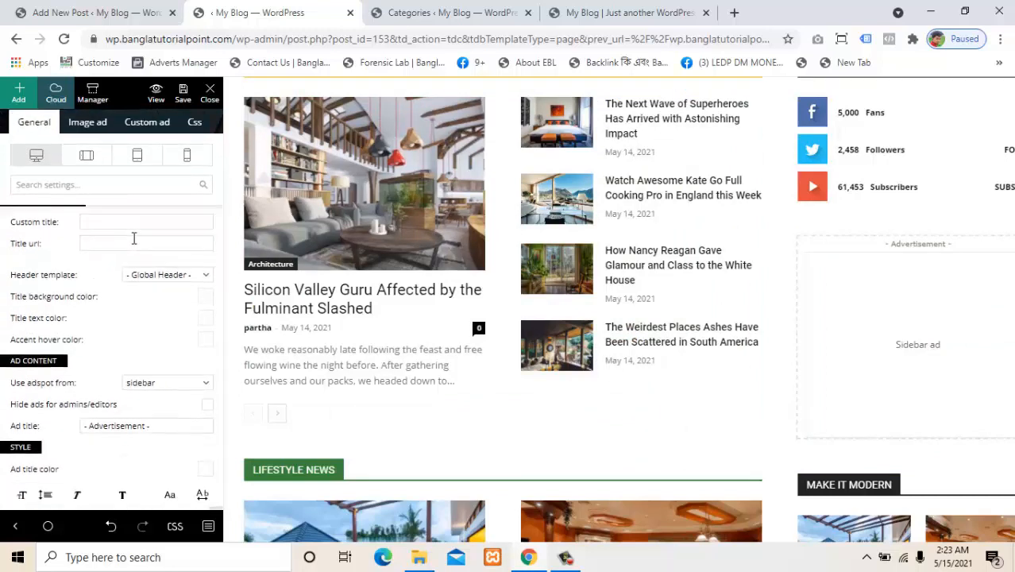
Check the ad box's adspot setting, and open the Ads settings of the Newspaper theme panel
{"action": "scroll", "coordinate": [117, 252], "scroll_direction": "down", "scroll_amount": 1}
{"action": "mouse_move", "coordinate": [27, 287]}
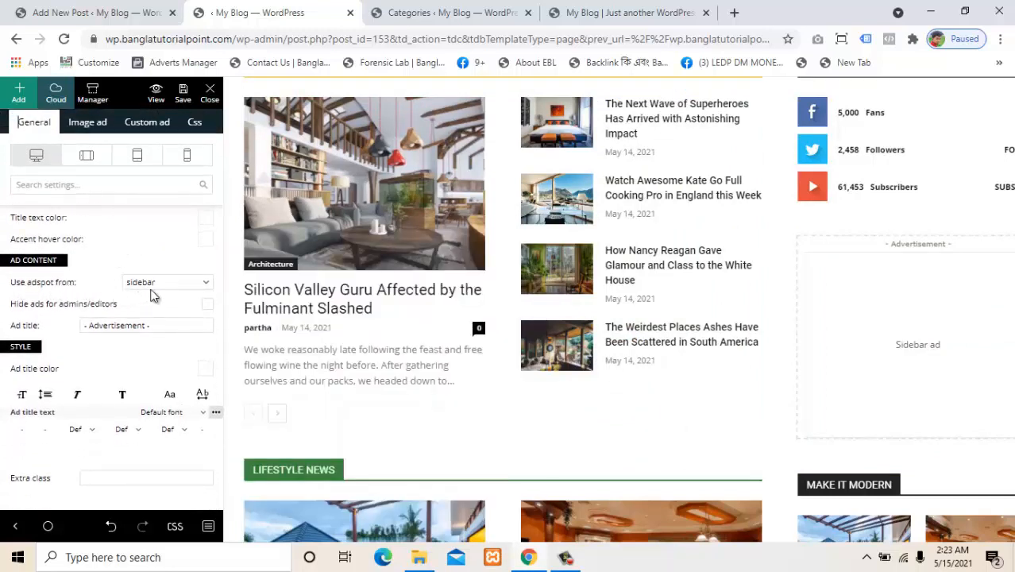
{"action": "left_click", "coordinate": [95, 11]}
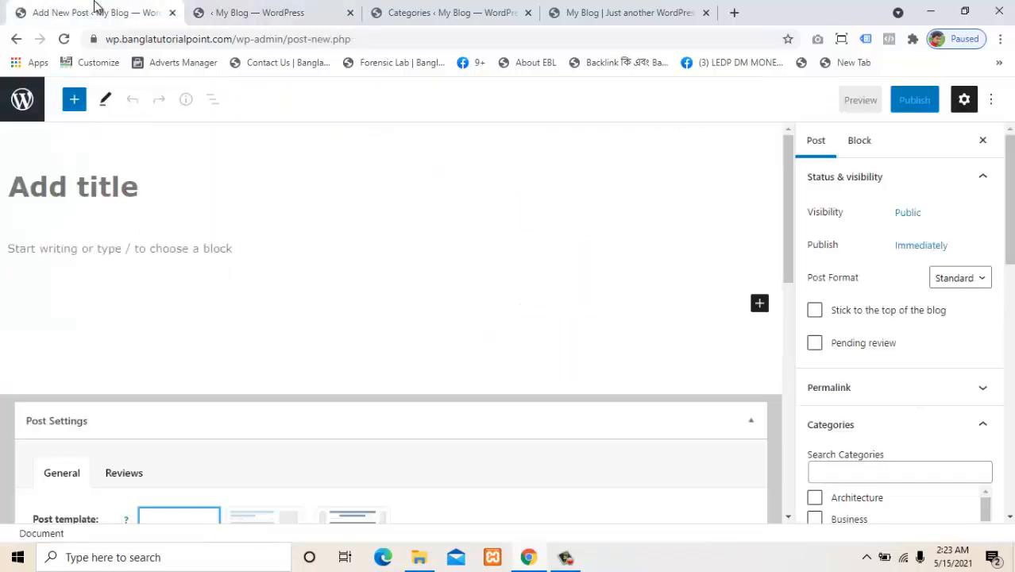
{"action": "left_click", "coordinate": [22, 104]}
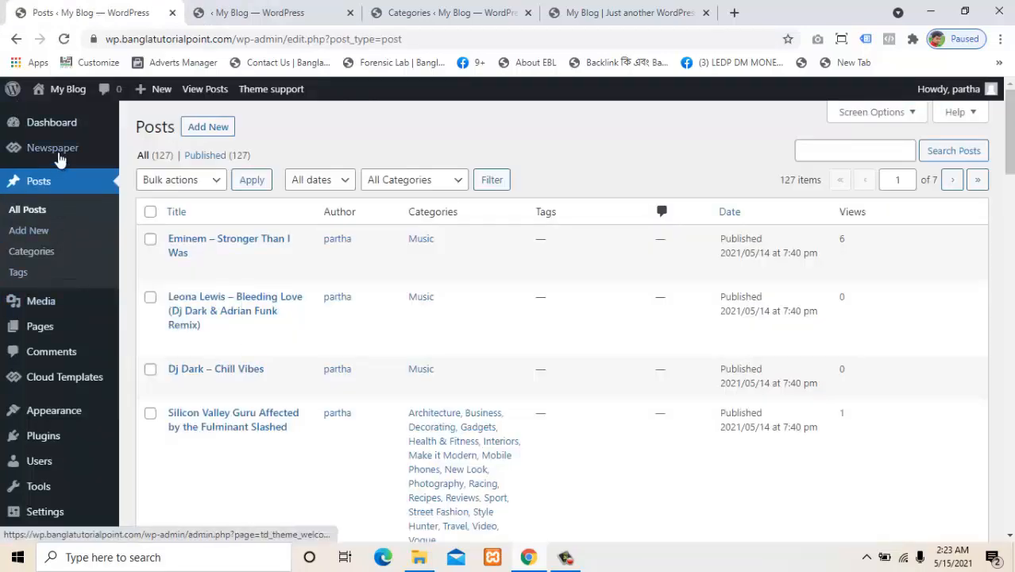
{"action": "mouse_move", "coordinate": [60, 152]}
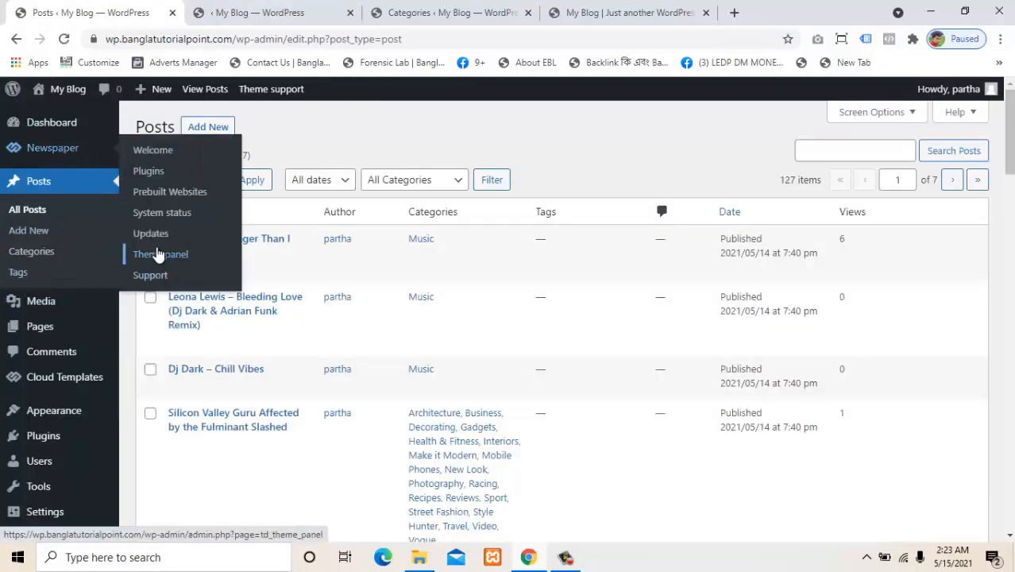
{"action": "left_click", "coordinate": [158, 253]}
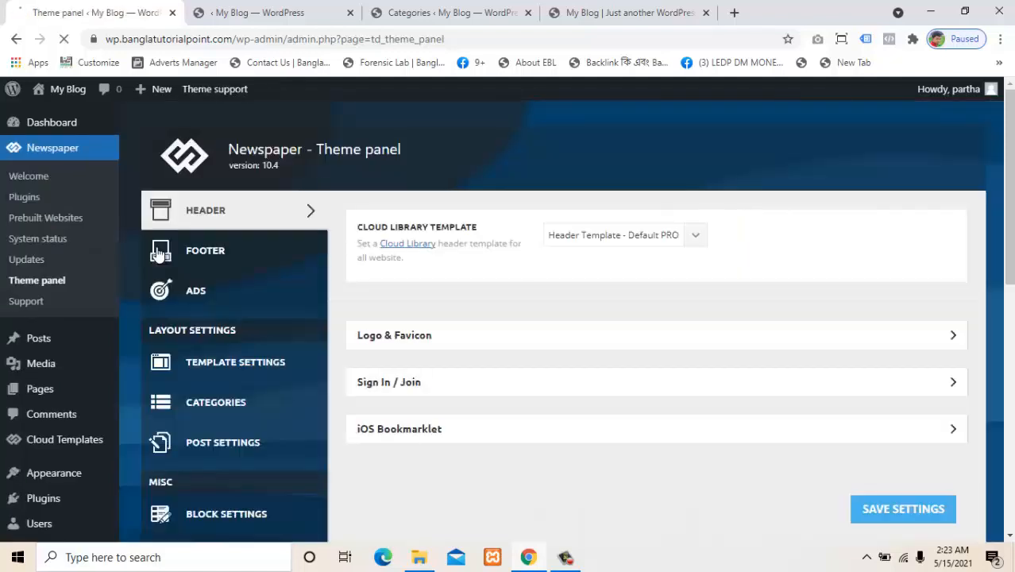
{"action": "left_click", "coordinate": [202, 291]}
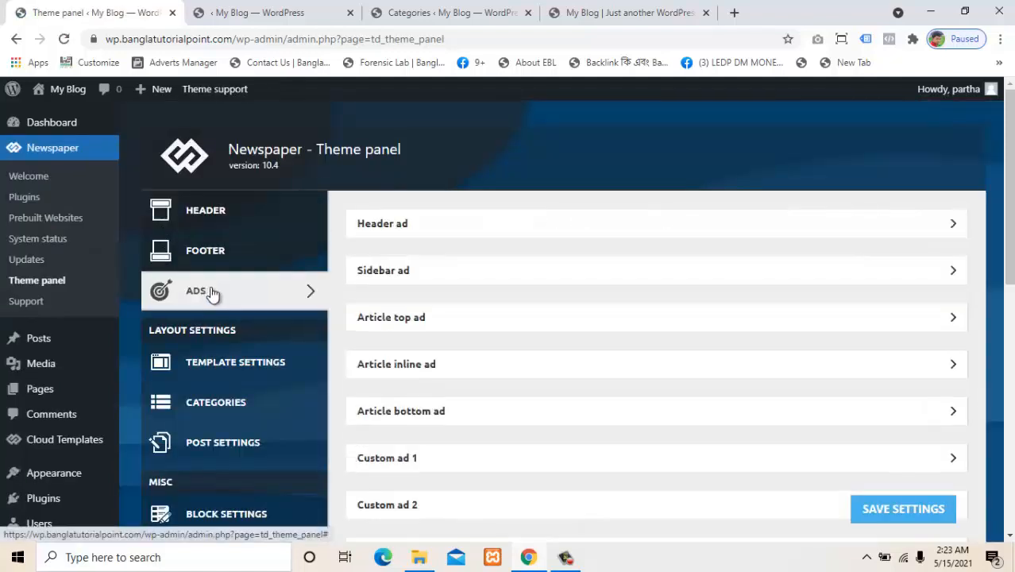
Expand the Sidebar ad settings in the theme panel to show the ad code
{"action": "left_click", "coordinate": [262, 11]}
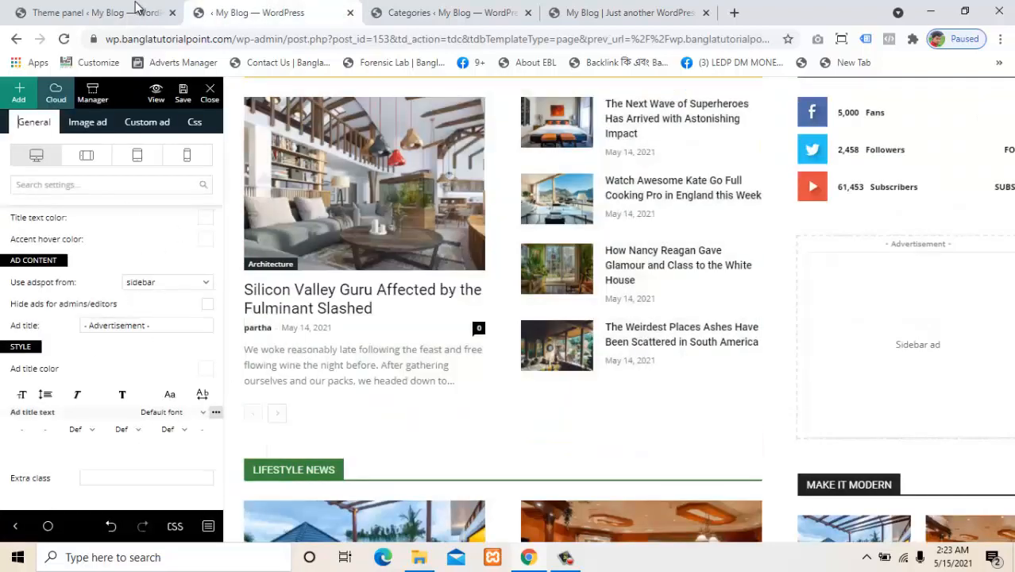
{"action": "left_click", "coordinate": [143, 11]}
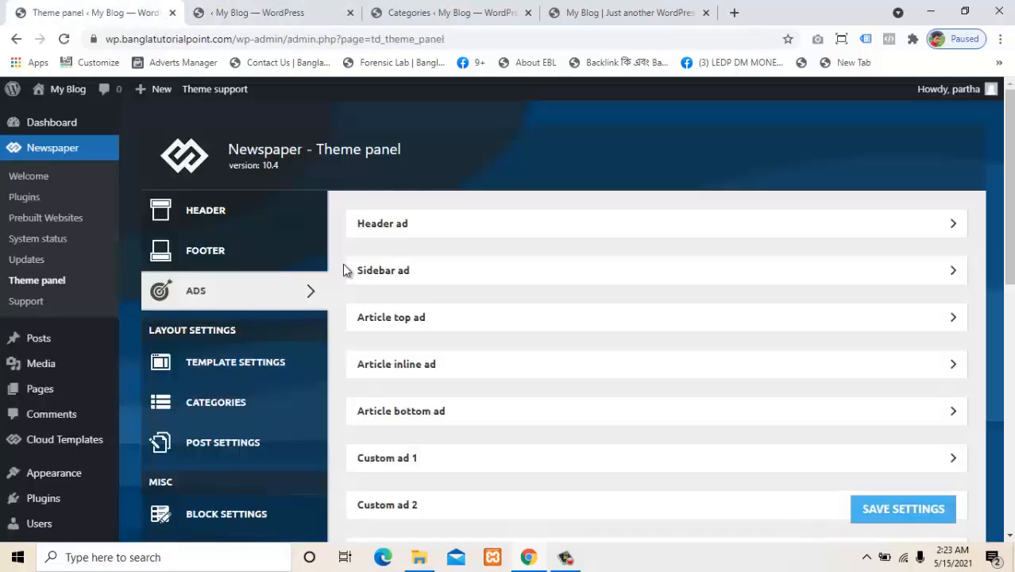
{"action": "left_click", "coordinate": [391, 281]}
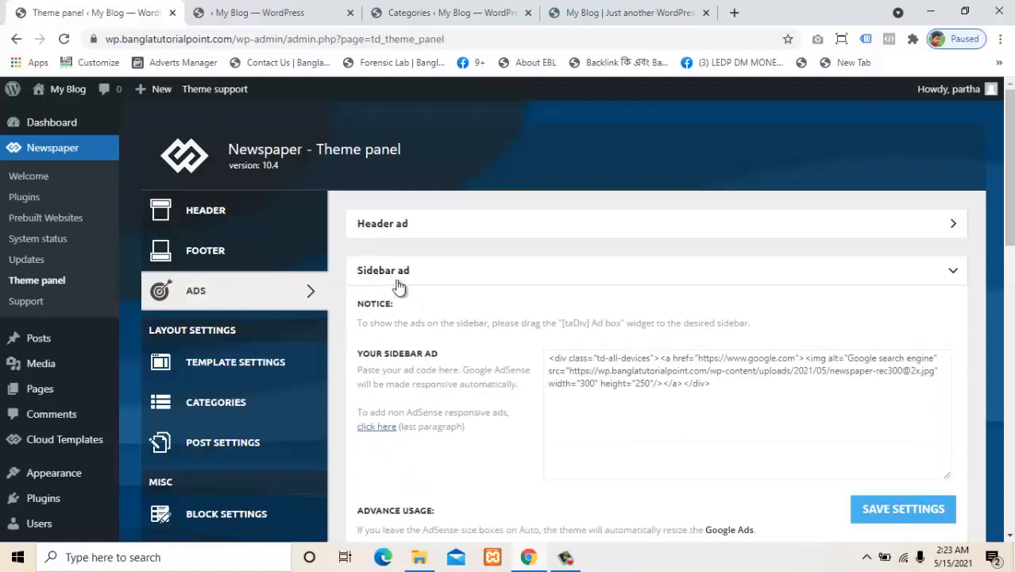
{"action": "scroll", "coordinate": [405, 279], "scroll_direction": "down", "scroll_amount": 1}
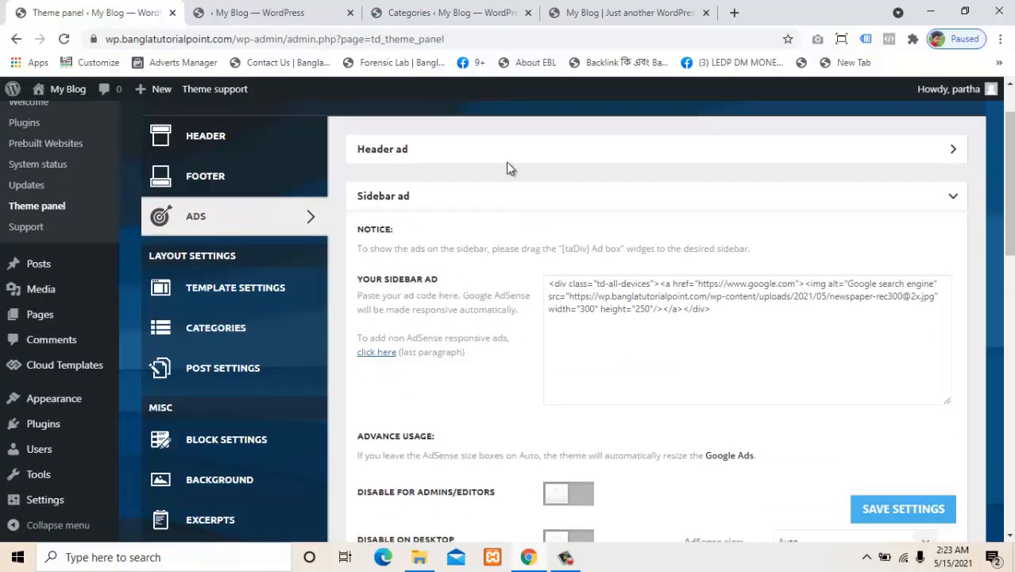
{"action": "left_click", "coordinate": [453, 11]}
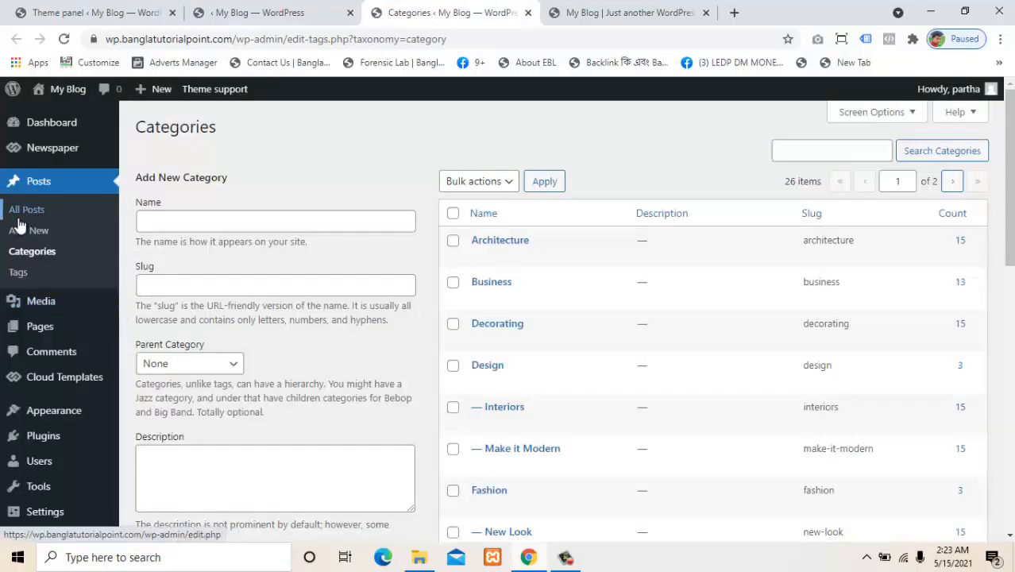
{"action": "mouse_move", "coordinate": [59, 161]}
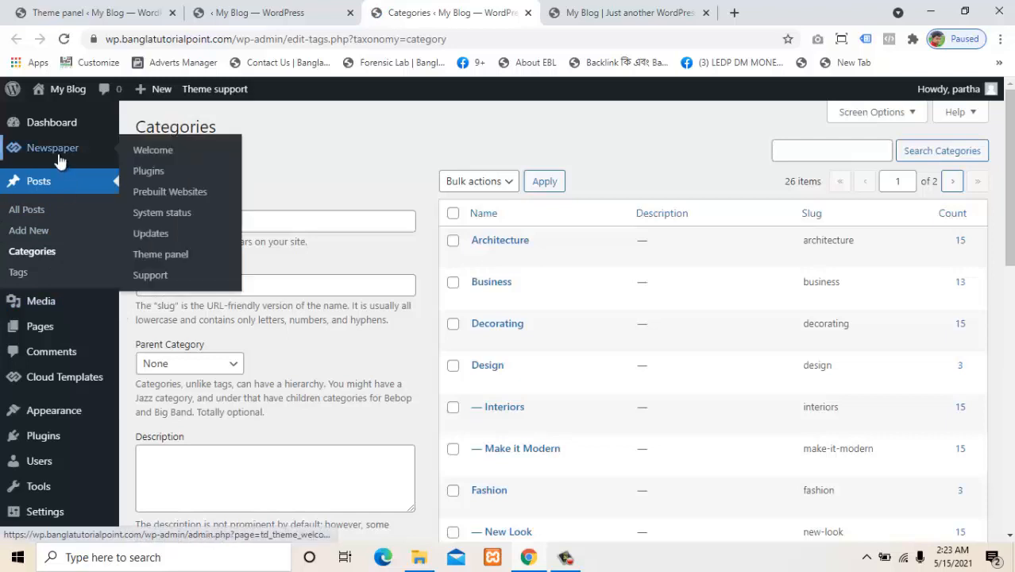
{"action": "left_click", "coordinate": [51, 300]}
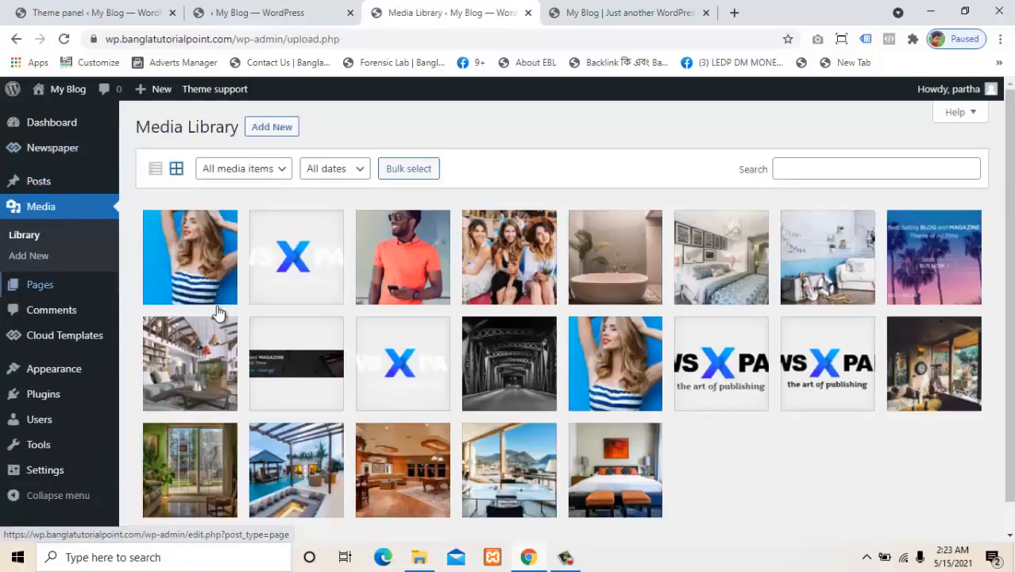
{"action": "scroll", "coordinate": [435, 385], "scroll_direction": "down", "scroll_amount": 1}
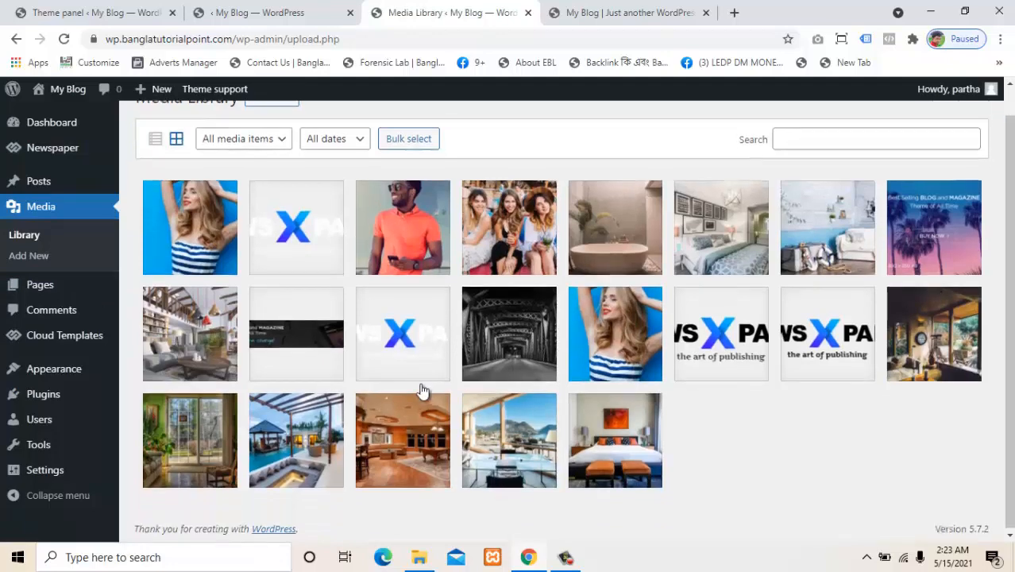
{"action": "scroll", "coordinate": [967, 314], "scroll_direction": "up", "scroll_amount": 1}
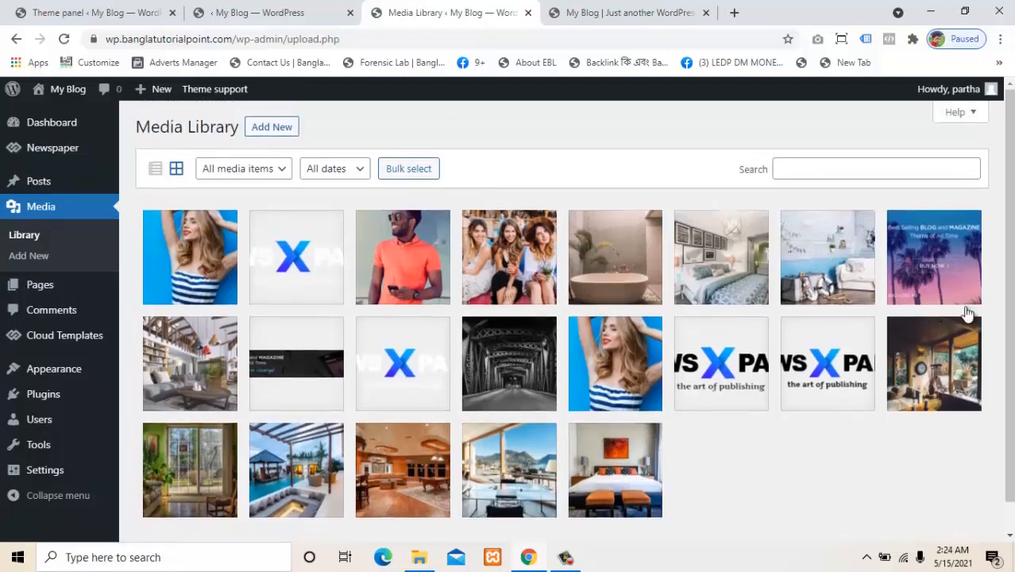
{"action": "left_click", "coordinate": [947, 277]}
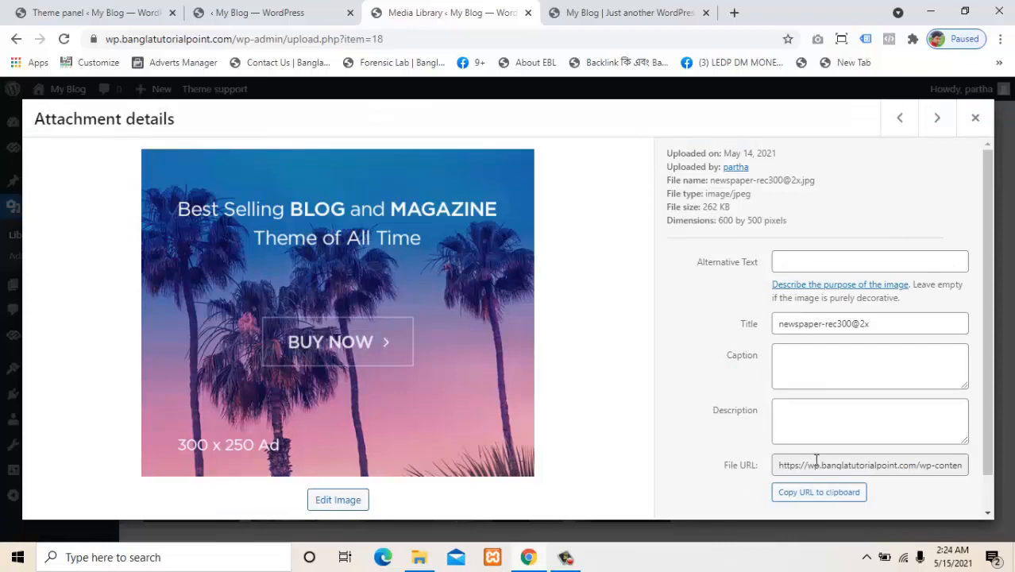
{"action": "left_click", "coordinate": [812, 494]}
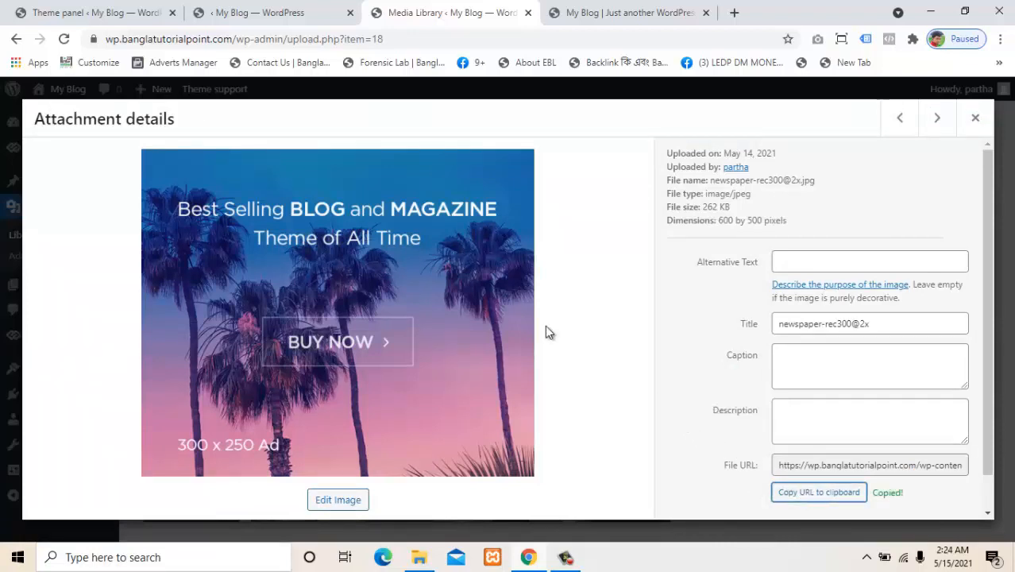
{"action": "left_click", "coordinate": [157, 11]}
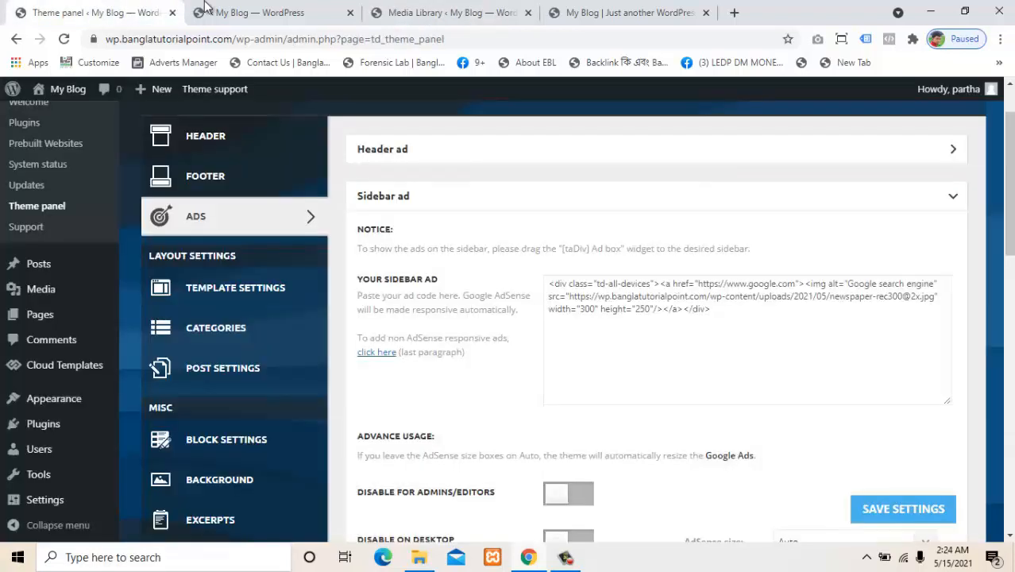
{"action": "left_click", "coordinate": [614, 334]}
{"action": "key", "text": "ctrl+a"}
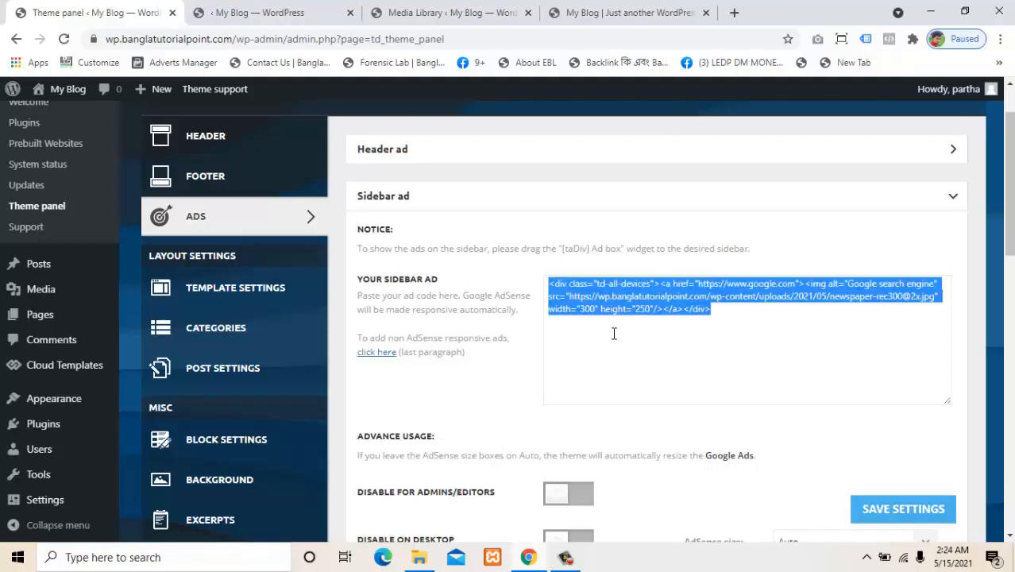
{"action": "key", "text": "BackSpace"}
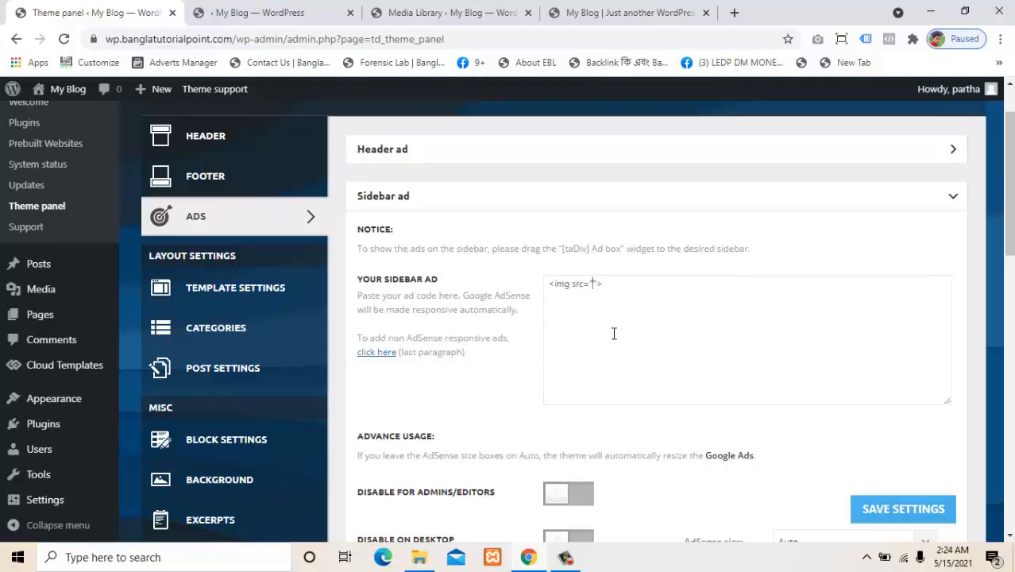
{"action": "key", "text": "ctrl+v"}
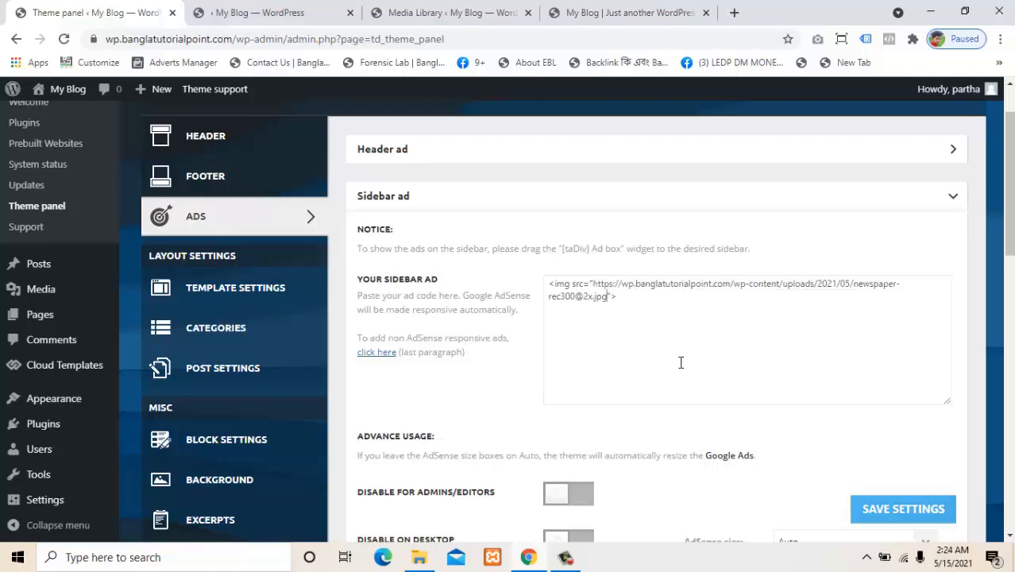
{"action": "left_click", "coordinate": [862, 506]}
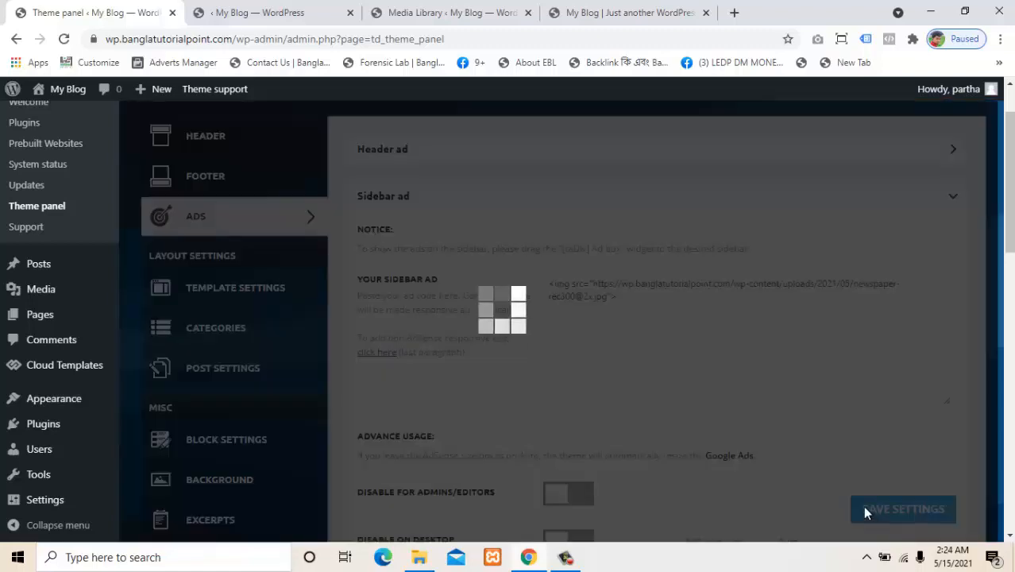
Reload the live front page and check the sidebar ad below the social counters
{"action": "left_click", "coordinate": [461, 8]}
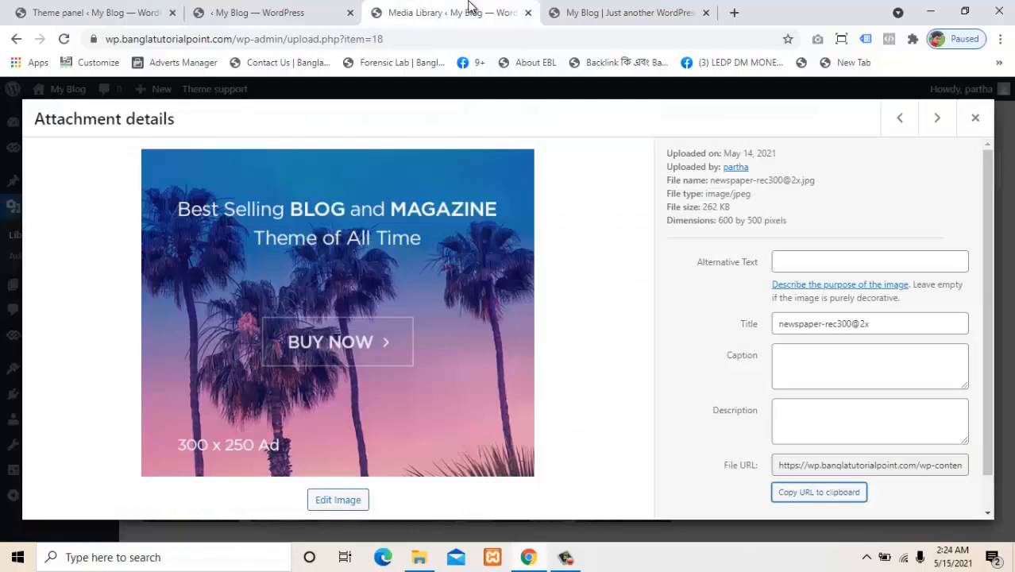
{"action": "left_click", "coordinate": [552, 10]}
{"action": "left_click", "coordinate": [186, 8]}
{"action": "left_click", "coordinate": [324, 16]}
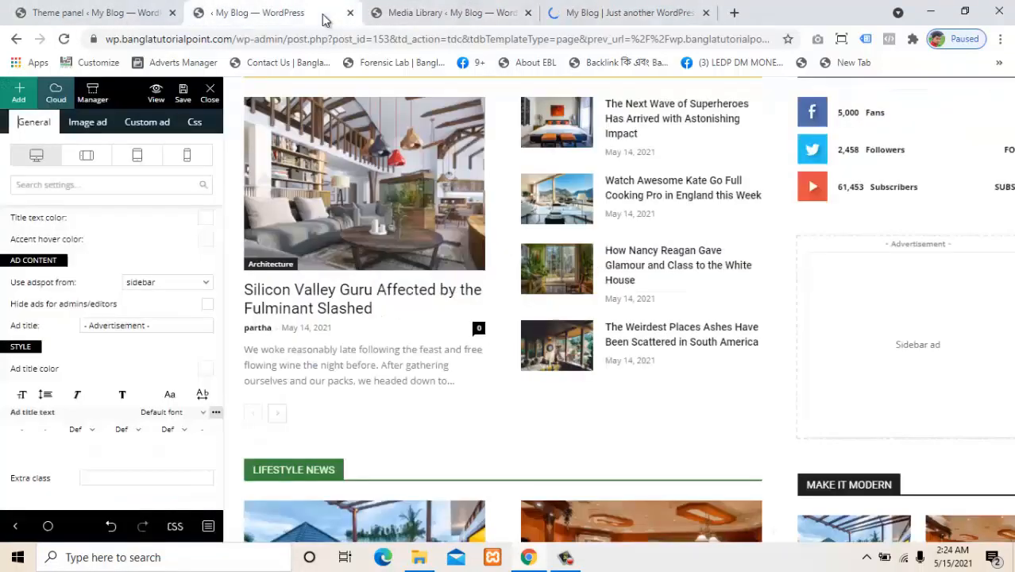
{"action": "left_click", "coordinate": [636, 11]}
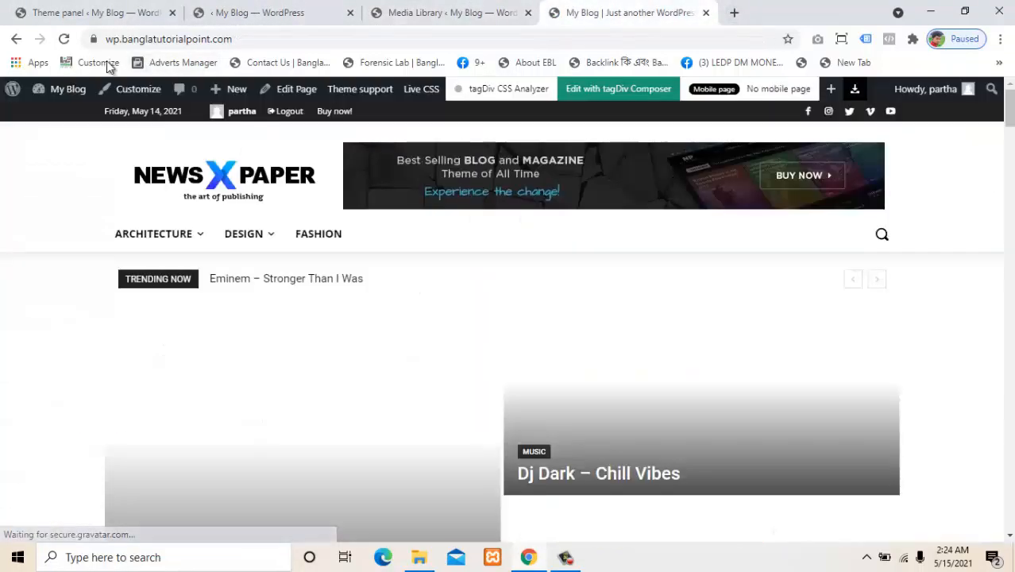
{"action": "scroll", "coordinate": [678, 298], "scroll_direction": "down", "scroll_amount": 10}
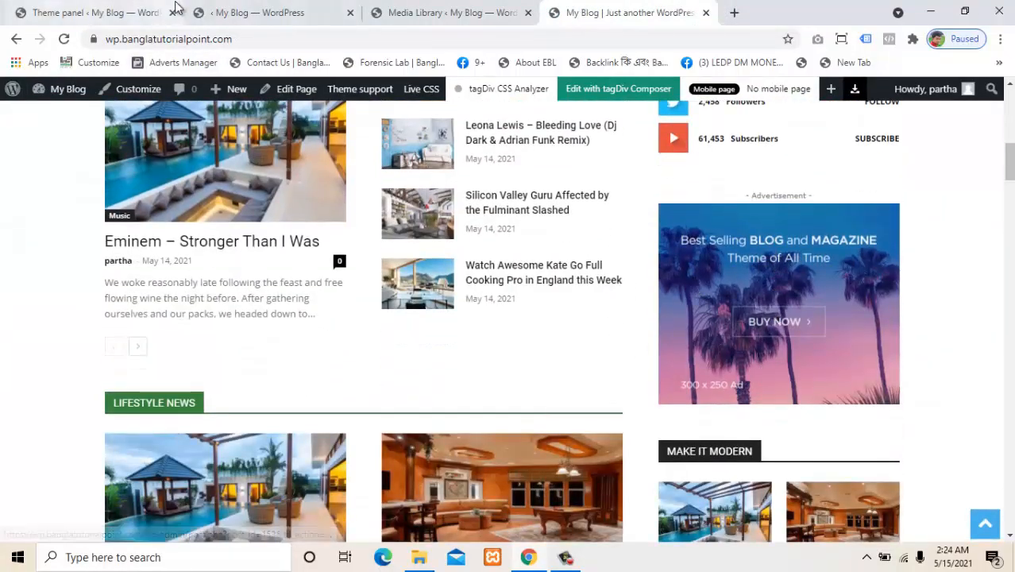
Save the front page in tagDiv Composer, reload the editor and compare its sidebar ad with the live page
{"action": "left_click", "coordinate": [208, 11]}
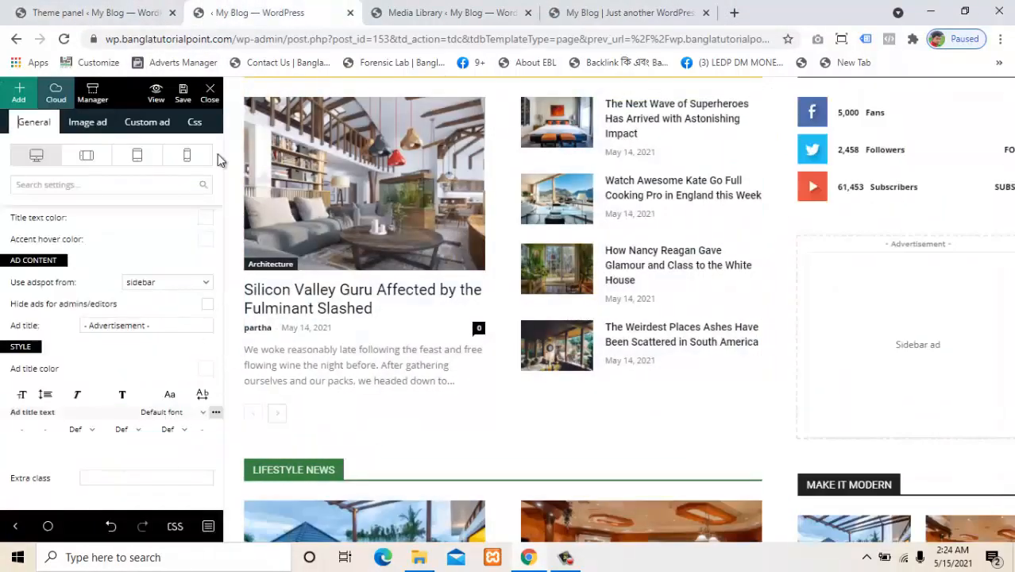
{"action": "left_click", "coordinate": [183, 93]}
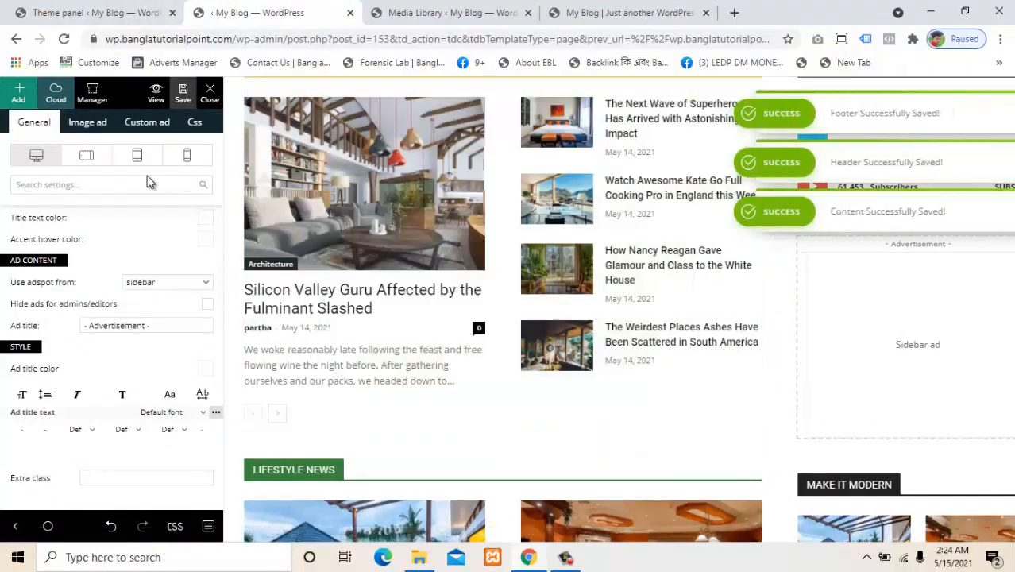
{"action": "left_click", "coordinate": [67, 44]}
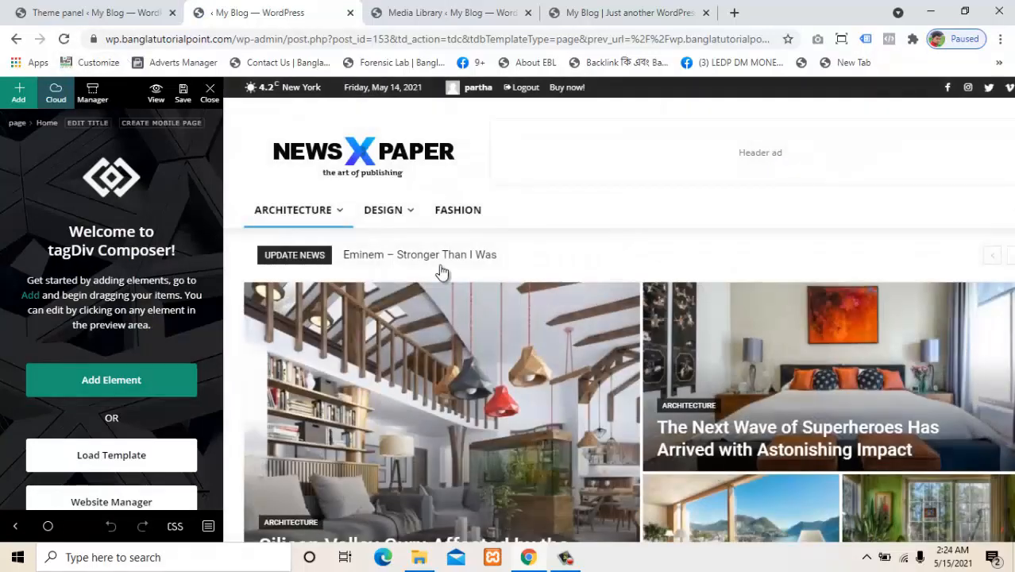
{"action": "scroll", "coordinate": [507, 300], "scroll_direction": "down", "scroll_amount": 5}
{"action": "scroll", "coordinate": [531, 327], "scroll_direction": "down", "scroll_amount": 2}
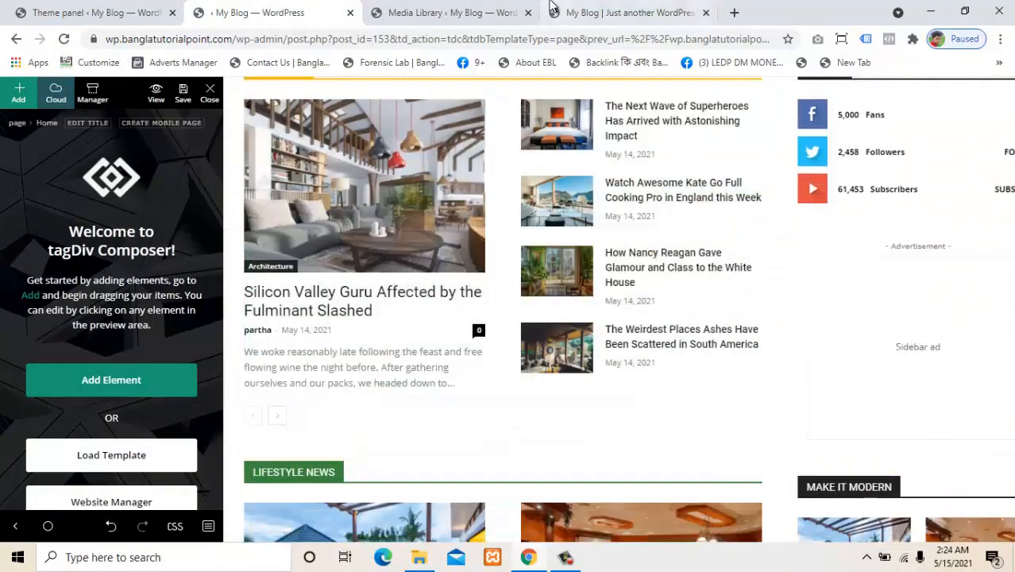
{"action": "left_click", "coordinate": [553, 8]}
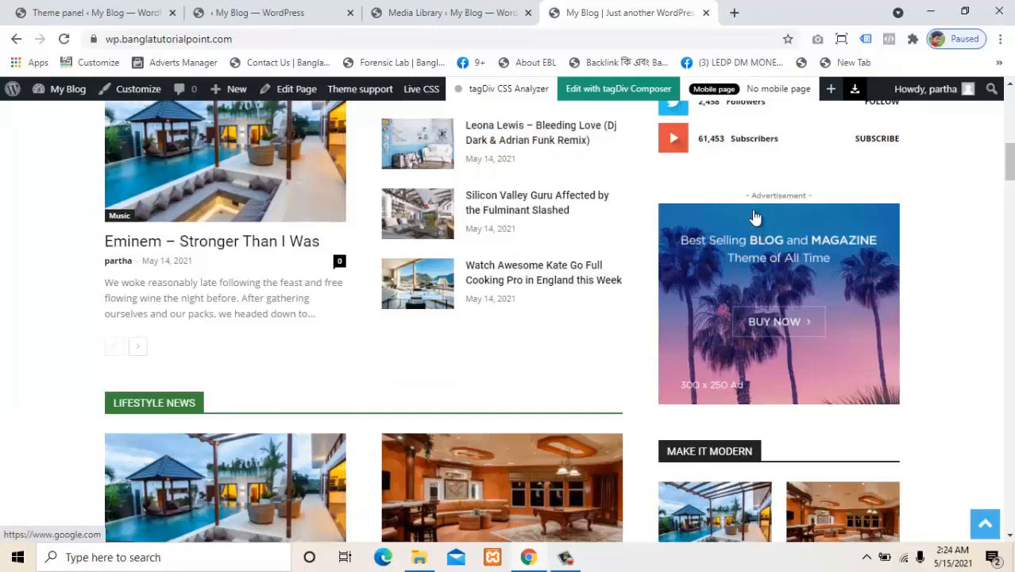
Close the ad image's attachment details and return to the Lifestyle News area of the page in tagDiv Composer
{"action": "left_click", "coordinate": [375, 9]}
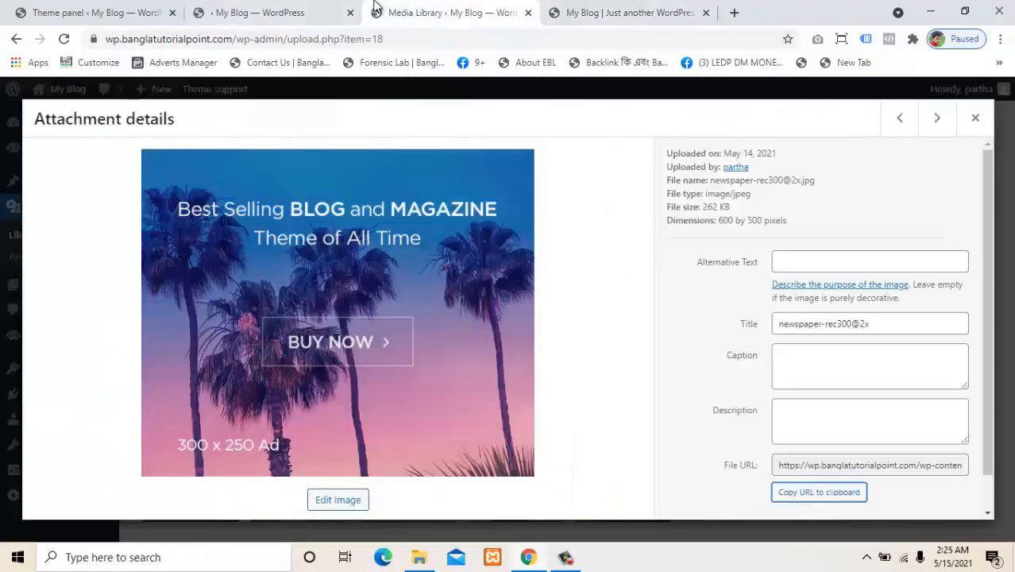
{"action": "left_click", "coordinate": [976, 117]}
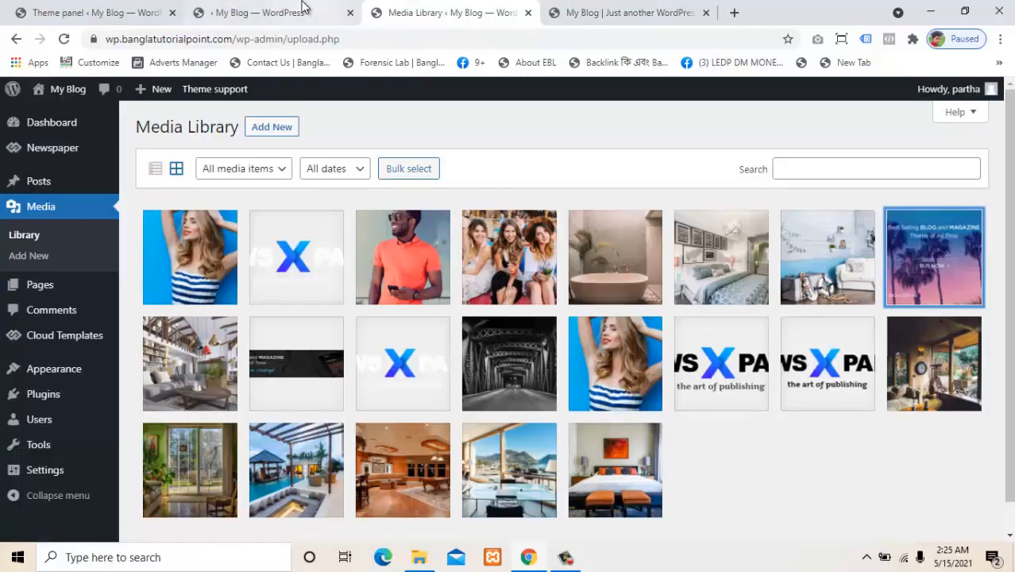
{"action": "left_click", "coordinate": [46, 8]}
{"action": "left_click", "coordinate": [241, 7]}
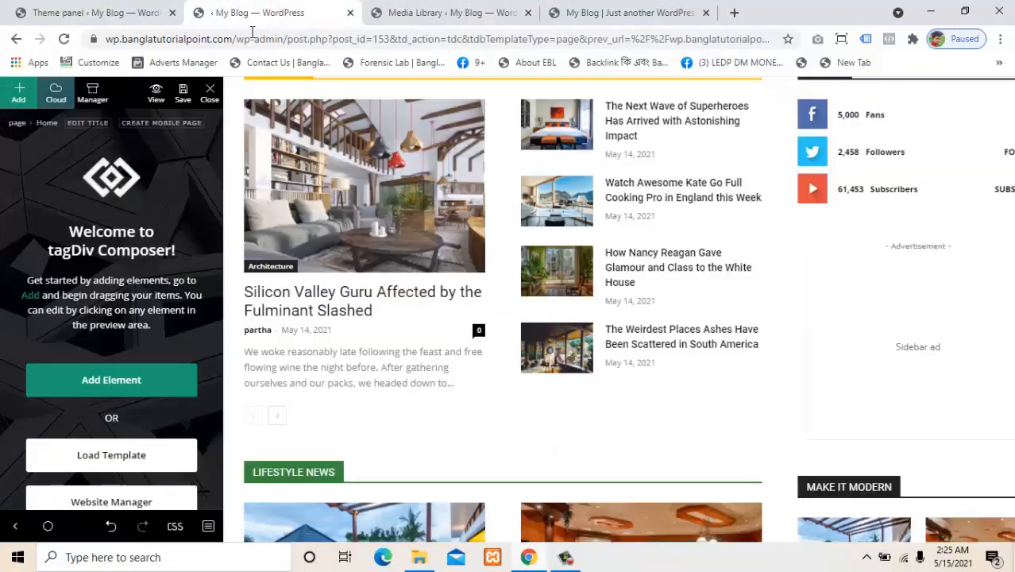
{"action": "scroll", "coordinate": [841, 319], "scroll_direction": "down", "scroll_amount": 4}
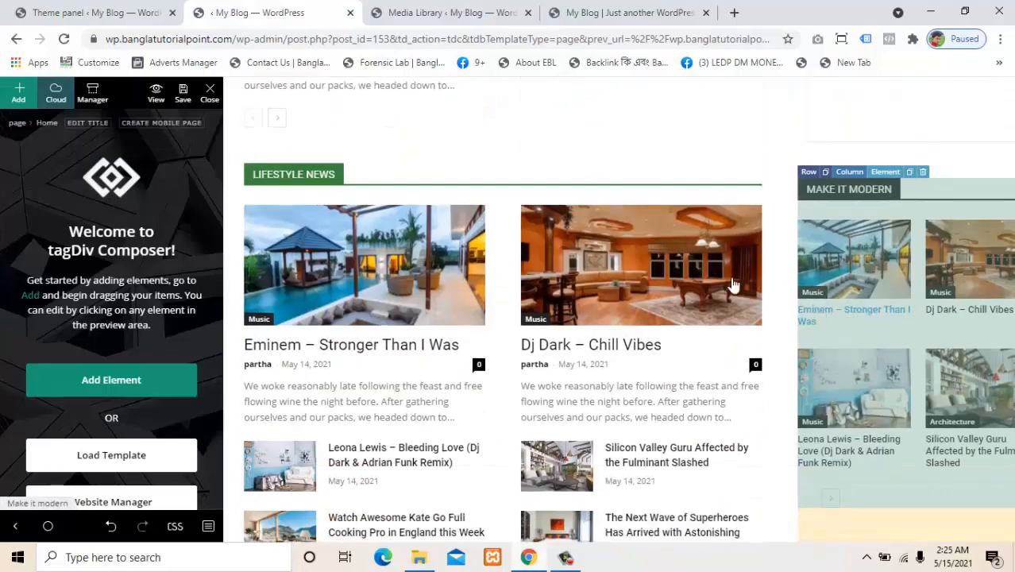
Set the Make It Modern block's category filter to Style Hunter and save the page
{"action": "scroll", "coordinate": [894, 329], "scroll_direction": "down", "scroll_amount": 5}
{"action": "scroll", "coordinate": [895, 406], "scroll_direction": "up", "scroll_amount": 3}
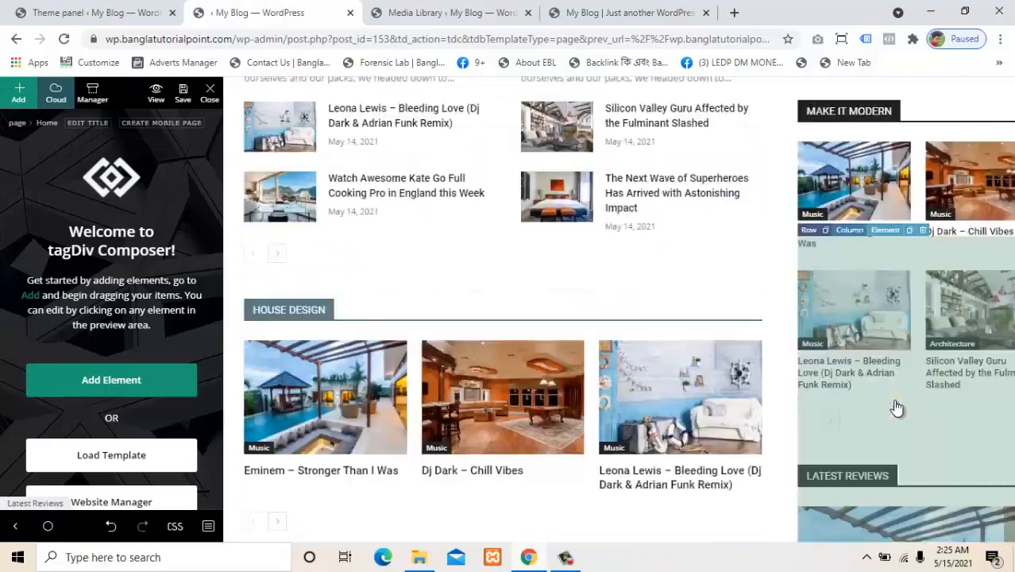
{"action": "left_click", "coordinate": [870, 315]}
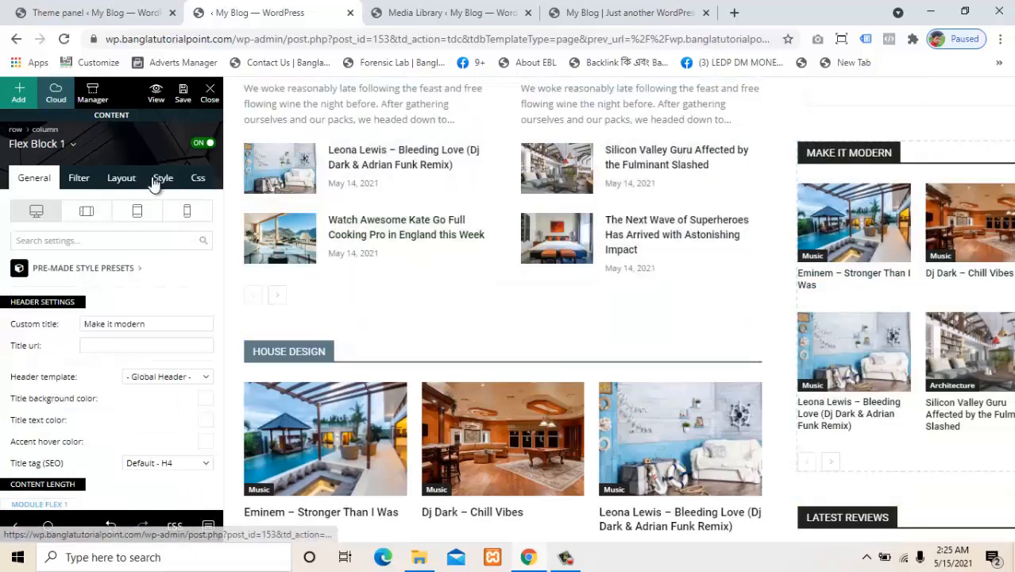
{"action": "left_click", "coordinate": [80, 179]}
{"action": "left_click", "coordinate": [171, 317]}
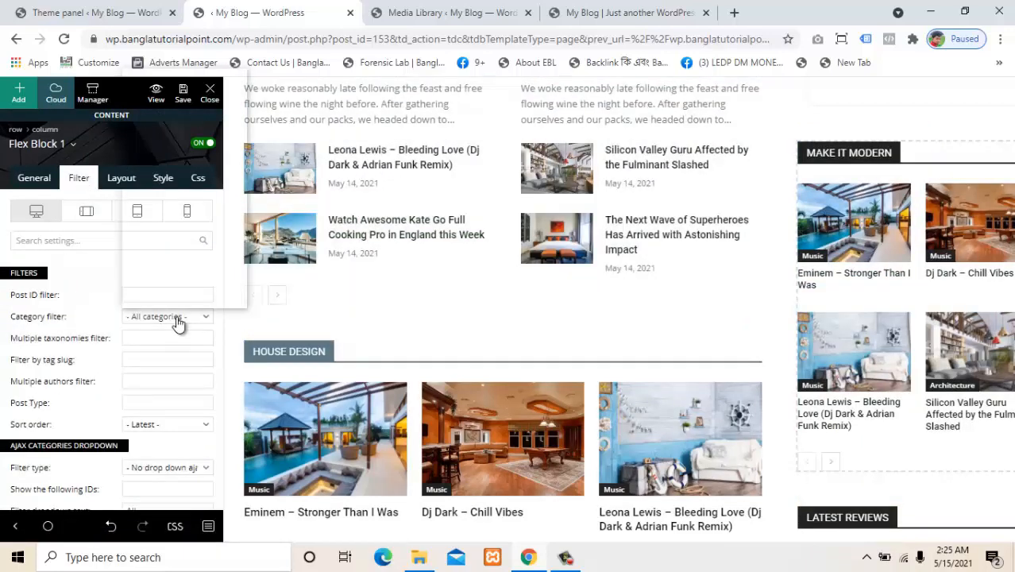
{"action": "left_click", "coordinate": [166, 278]}
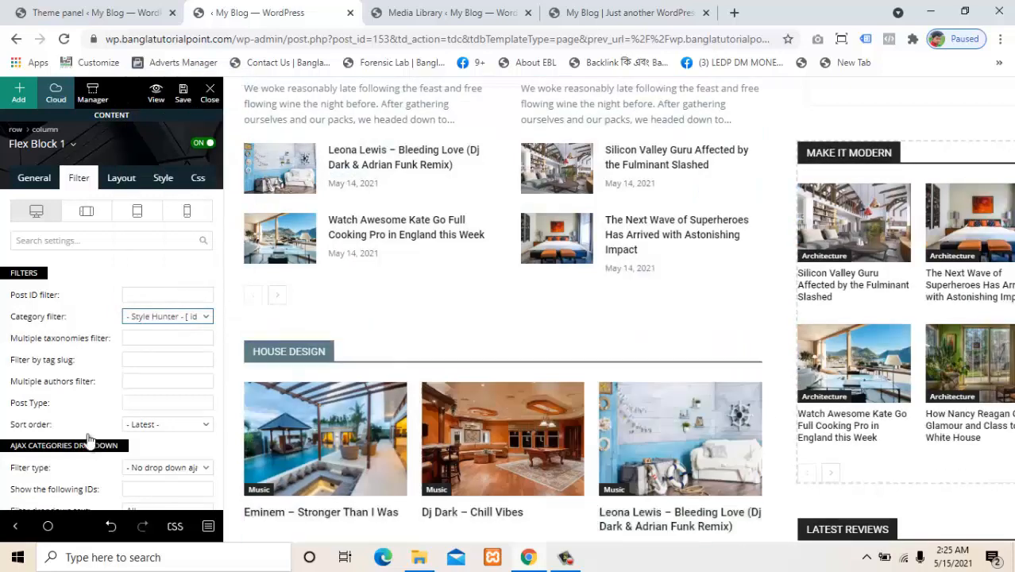
{"action": "left_click", "coordinate": [183, 93]}
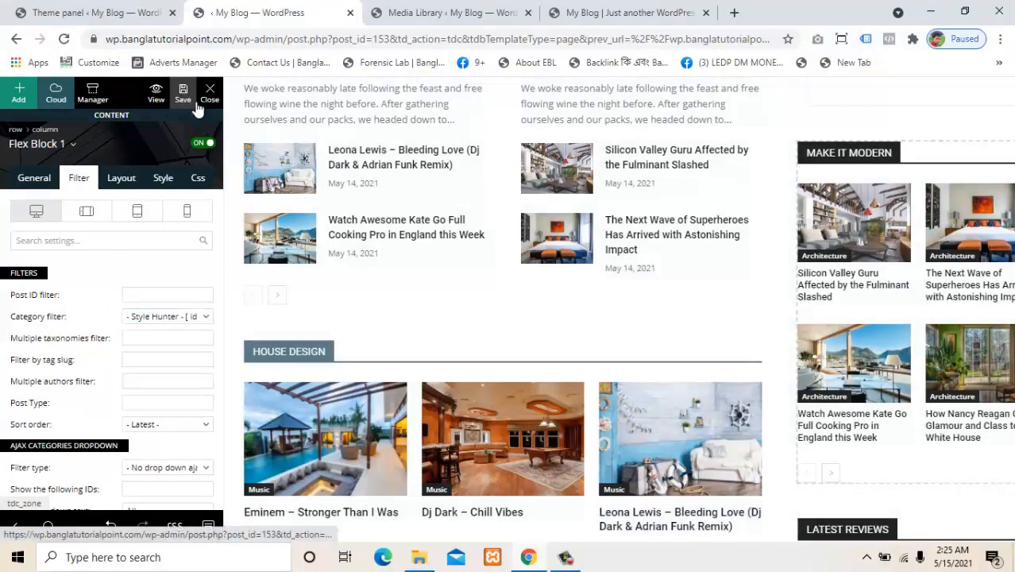
Check the Logo & Favicon section in the theme panel's header settings
{"action": "scroll", "coordinate": [554, 357], "scroll_direction": "up", "scroll_amount": 15}
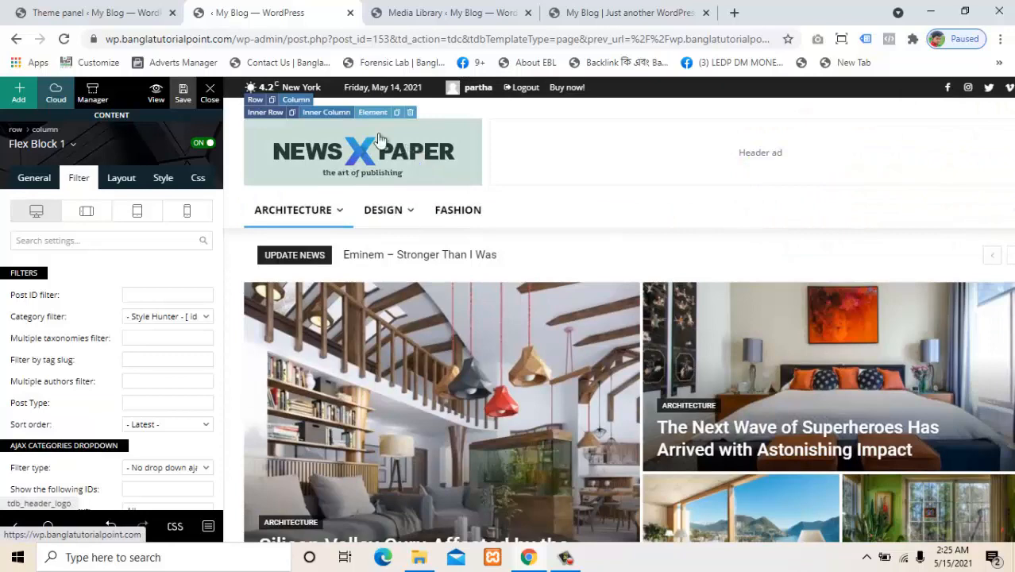
{"action": "left_click", "coordinate": [52, 12]}
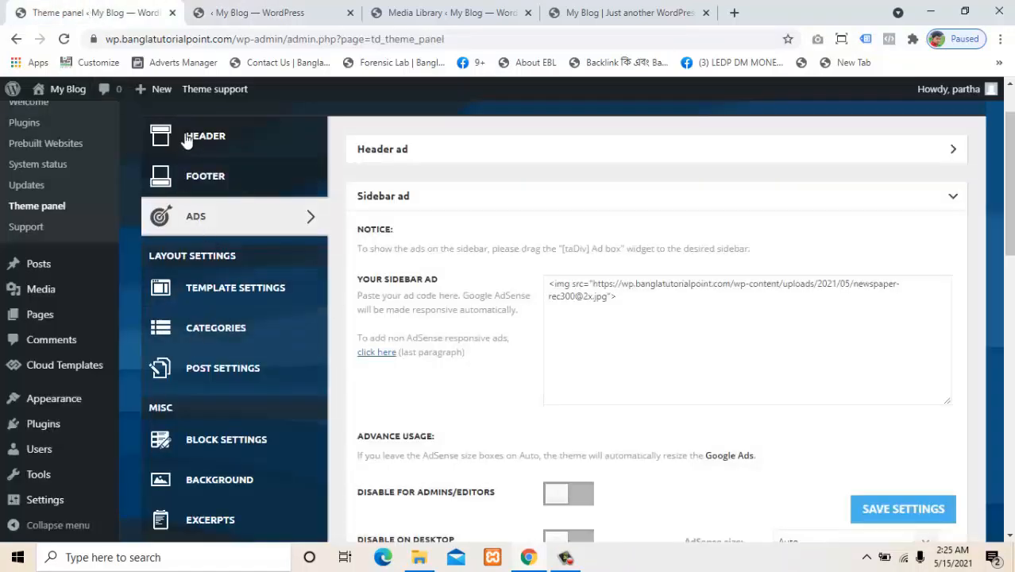
{"action": "scroll", "coordinate": [226, 222], "scroll_direction": "up", "scroll_amount": 1}
{"action": "left_click", "coordinate": [230, 211]}
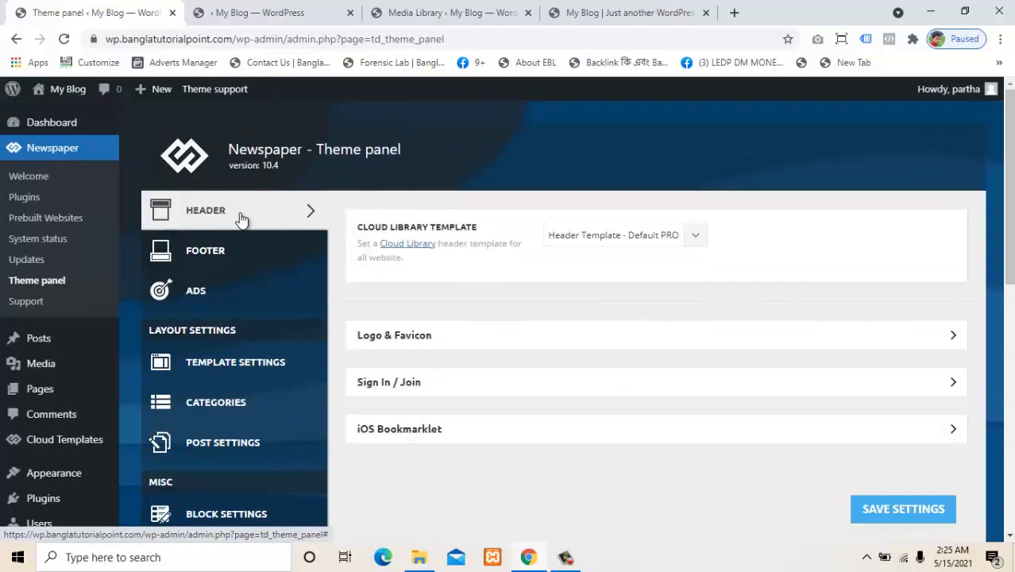
{"action": "left_click", "coordinate": [418, 355]}
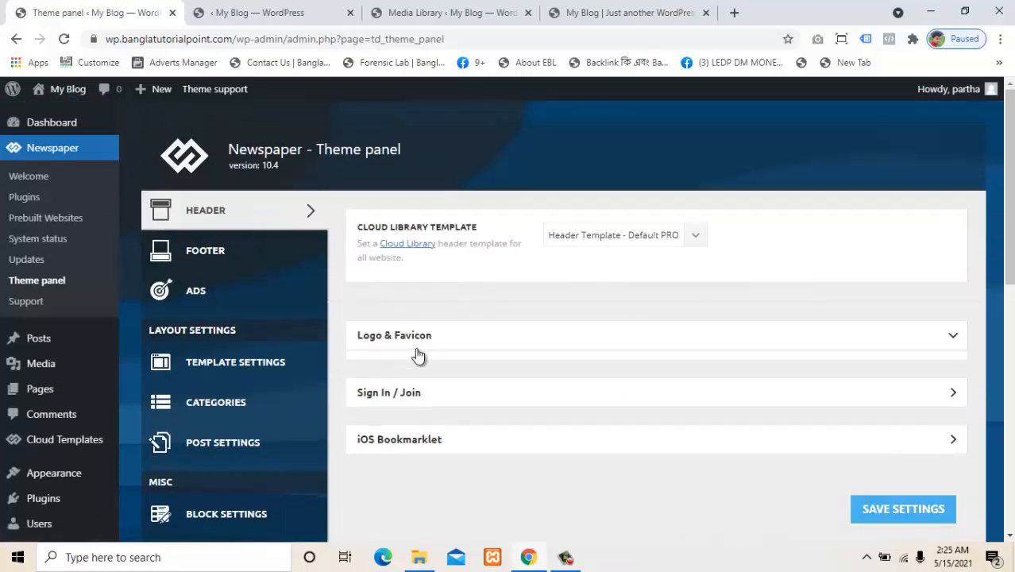
{"action": "left_click", "coordinate": [420, 355]}
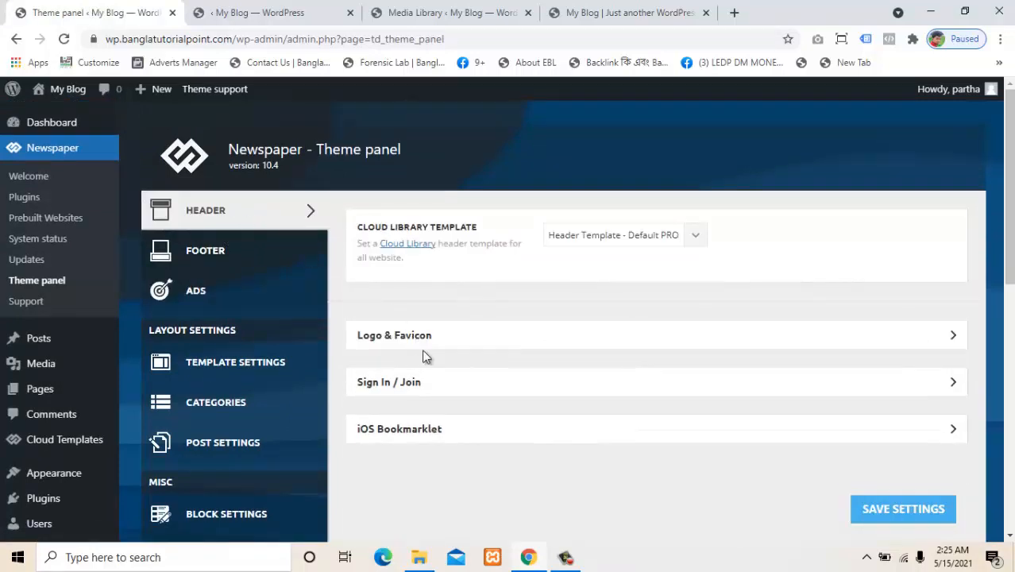
Open the header logo element's settings in tagDiv Composer and go to its Logo url field
{"action": "left_click", "coordinate": [294, 10]}
{"action": "left_click", "coordinate": [460, 10]}
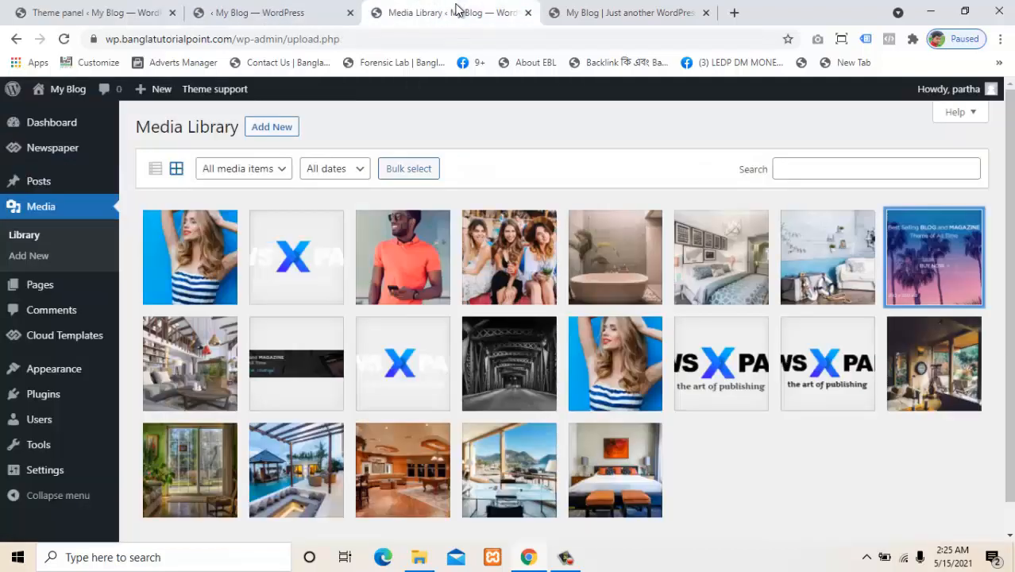
{"action": "left_click", "coordinate": [346, 11]}
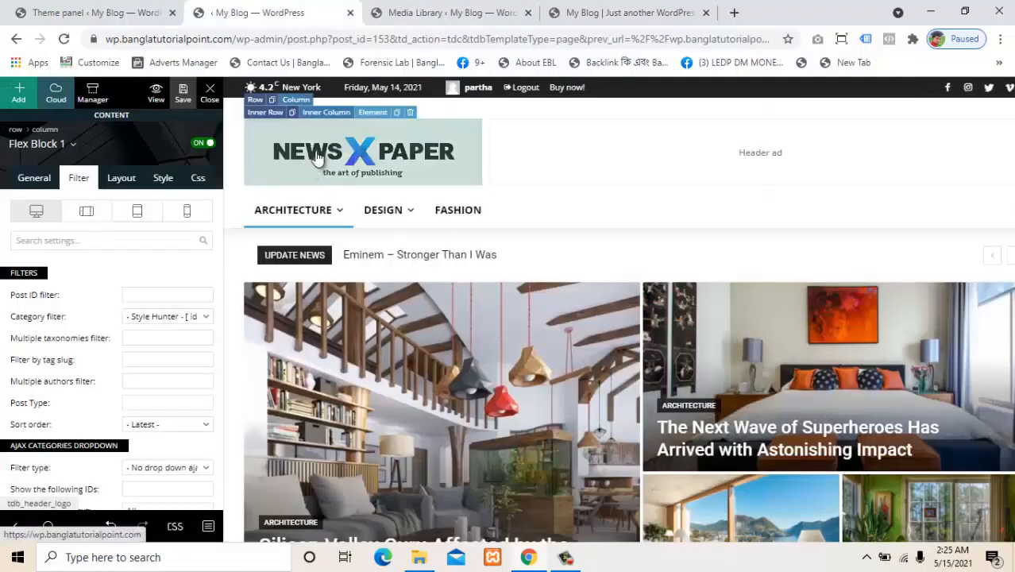
{"action": "left_click", "coordinate": [311, 162]}
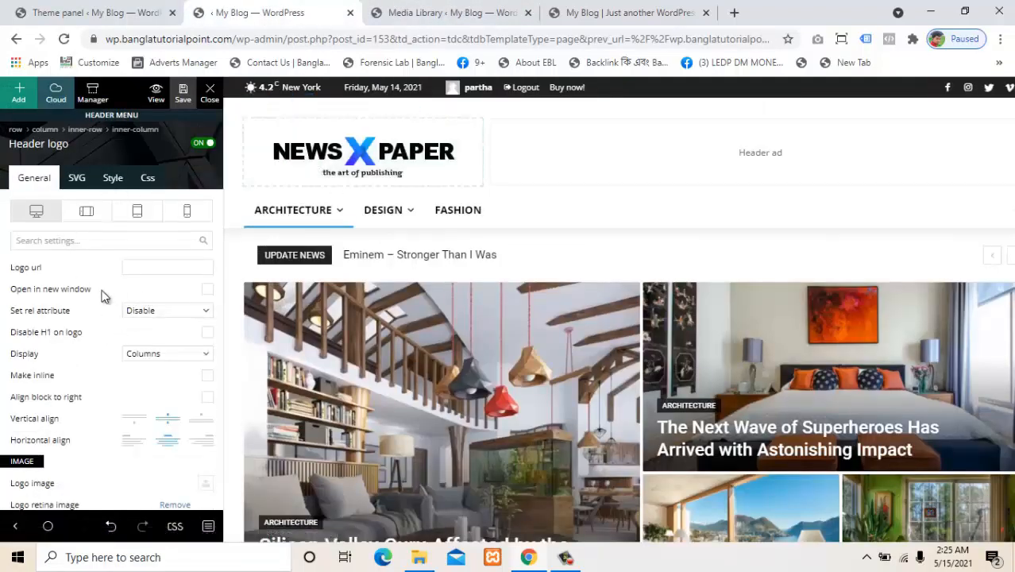
{"action": "left_click", "coordinate": [159, 267]}
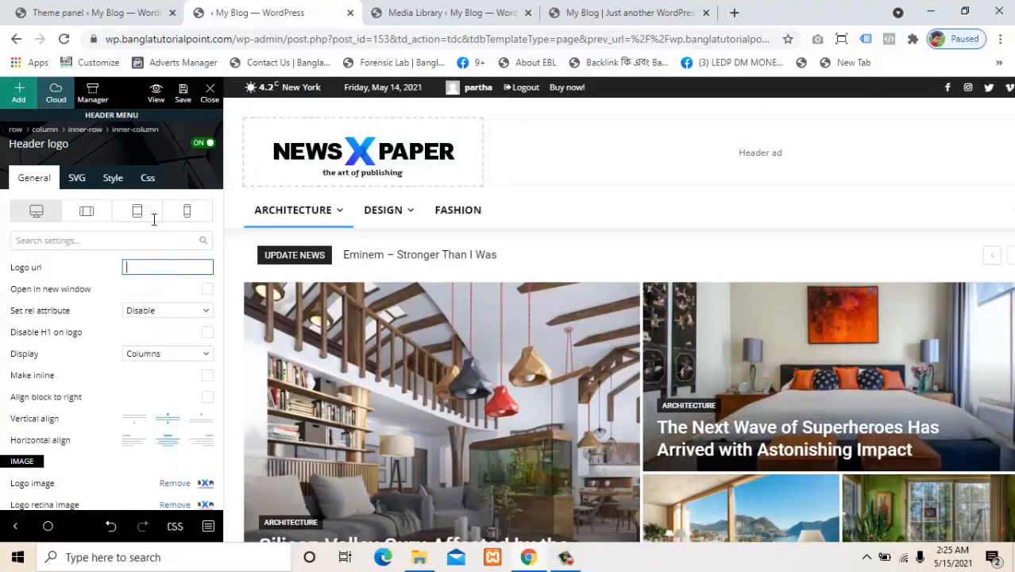
View the attachment details of np10blue-white-retina.png in the Media Library, and return to the header logo settings in tagDiv Composer
{"action": "left_click", "coordinate": [110, 11]}
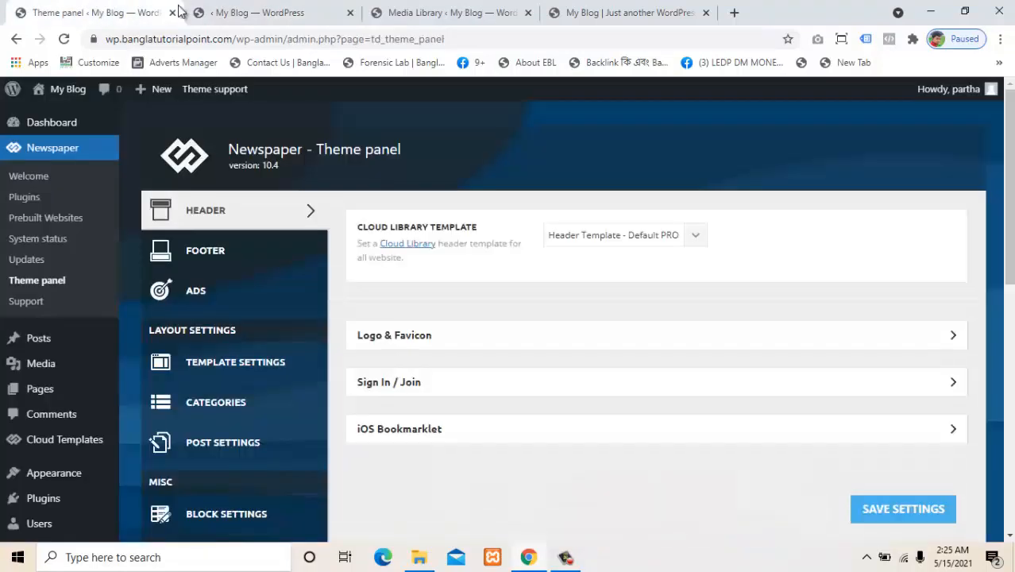
{"action": "left_click", "coordinate": [468, 10]}
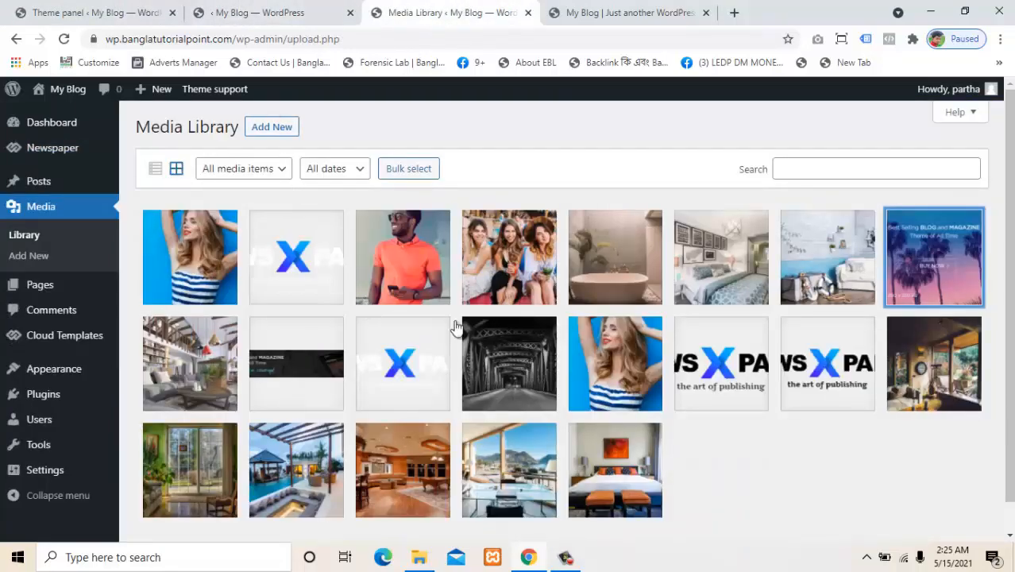
{"action": "left_click", "coordinate": [340, 240]}
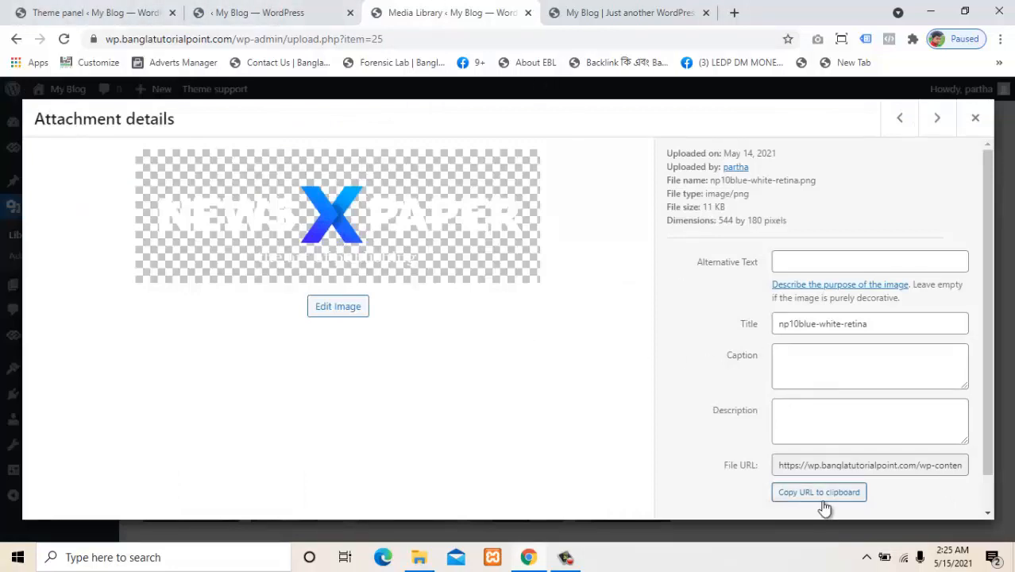
{"action": "left_click", "coordinate": [80, 11]}
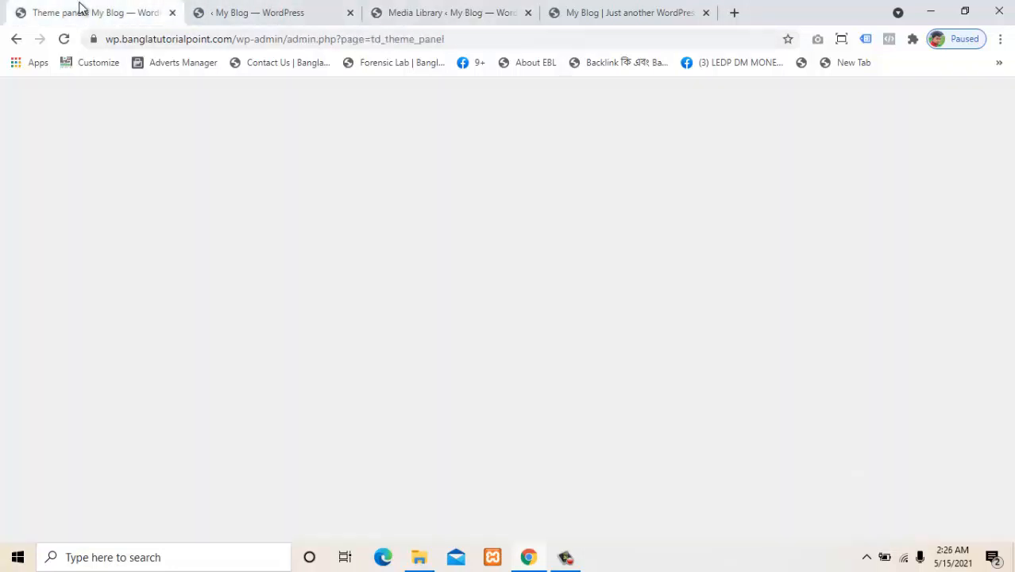
{"action": "left_click", "coordinate": [272, 11]}
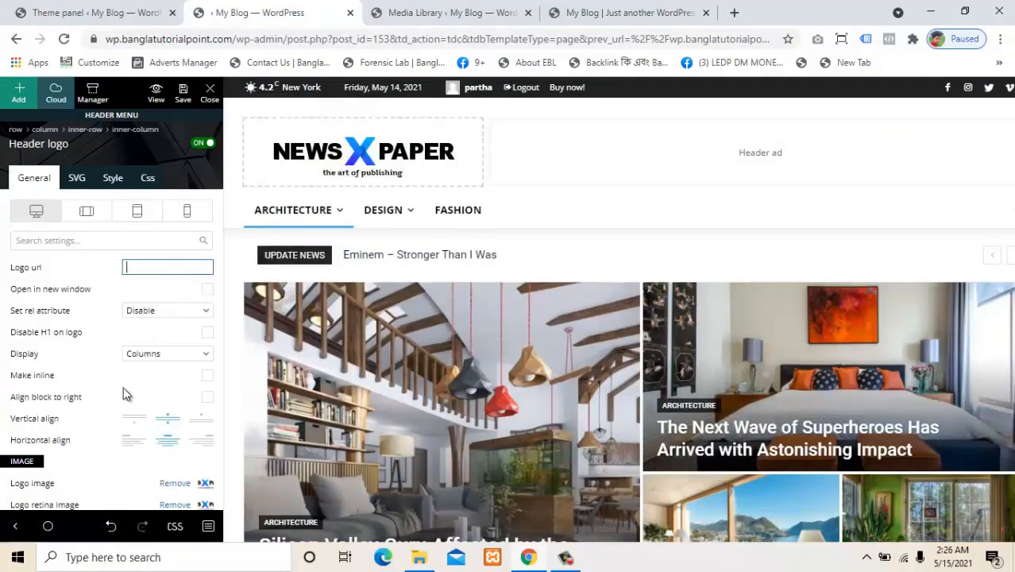
{"action": "scroll", "coordinate": [670, 355], "scroll_direction": "down", "scroll_amount": 5}
{"action": "scroll", "coordinate": [603, 254], "scroll_direction": "up", "scroll_amount": 5}
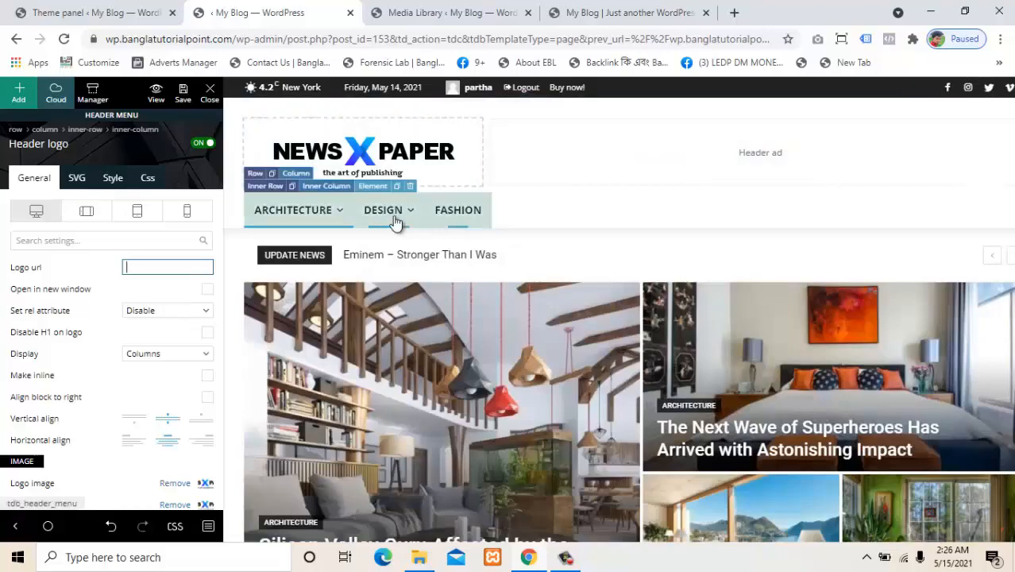
Inspect the settings of the footer's Editor Picks block, logo and About Us description text
{"action": "scroll", "coordinate": [550, 329], "scroll_direction": "down", "scroll_amount": 5}
{"action": "scroll", "coordinate": [598, 335], "scroll_direction": "down", "scroll_amount": 15}
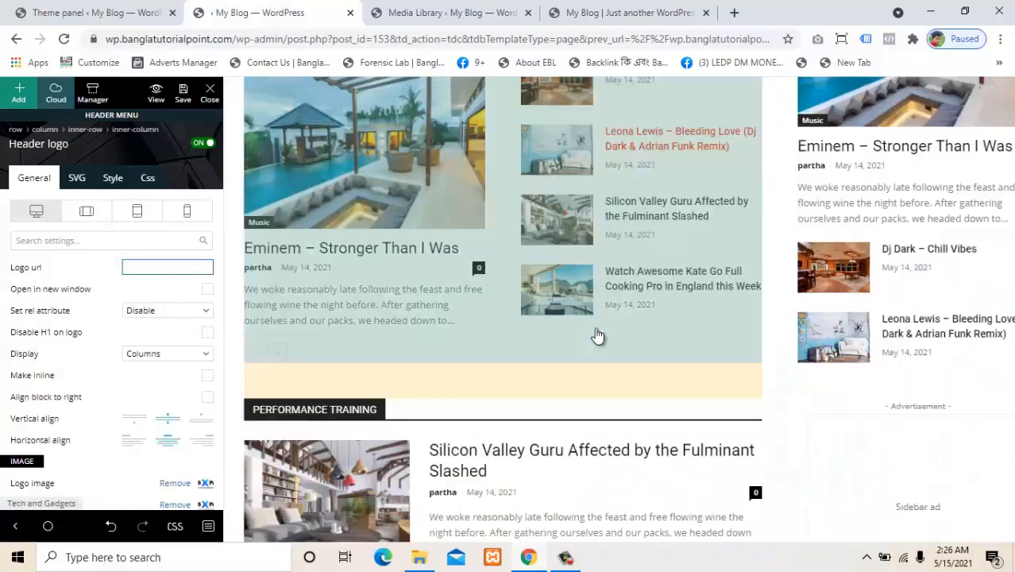
{"action": "scroll", "coordinate": [598, 334], "scroll_direction": "down", "scroll_amount": 15}
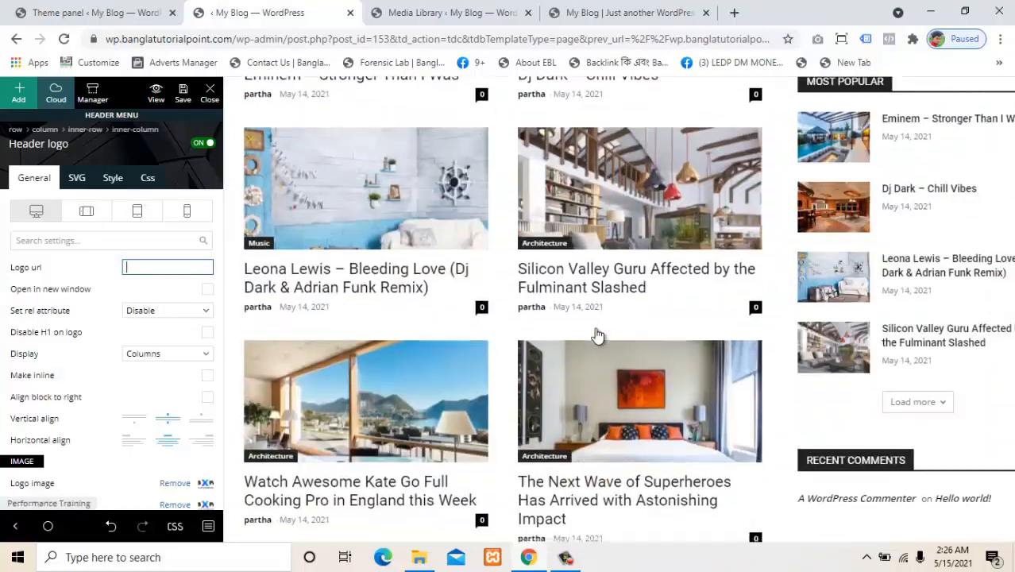
{"action": "scroll", "coordinate": [598, 335], "scroll_direction": "down", "scroll_amount": 1}
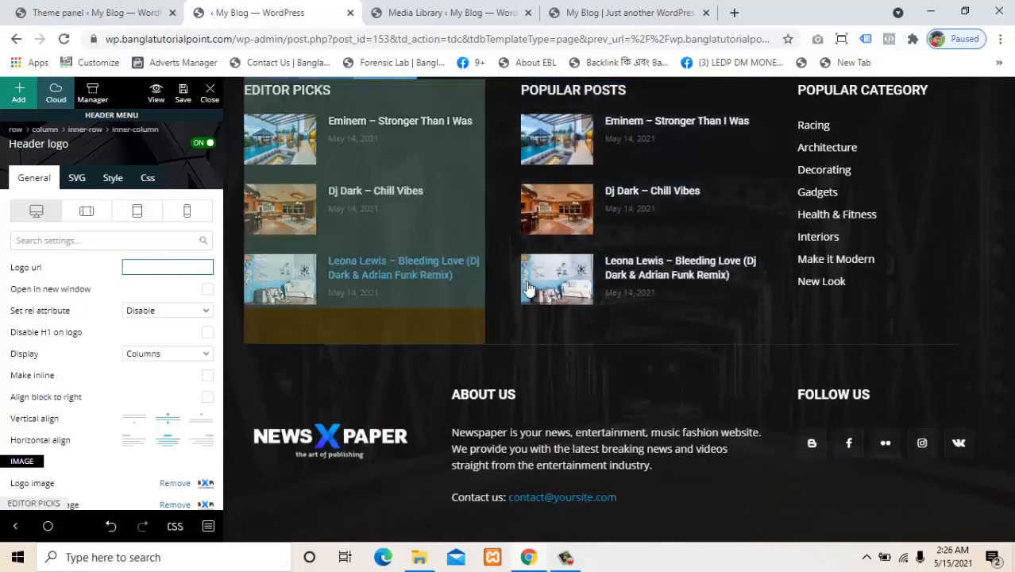
{"action": "scroll", "coordinate": [340, 290], "scroll_direction": "up", "scroll_amount": 4}
{"action": "scroll", "coordinate": [371, 345], "scroll_direction": "down", "scroll_amount": 3}
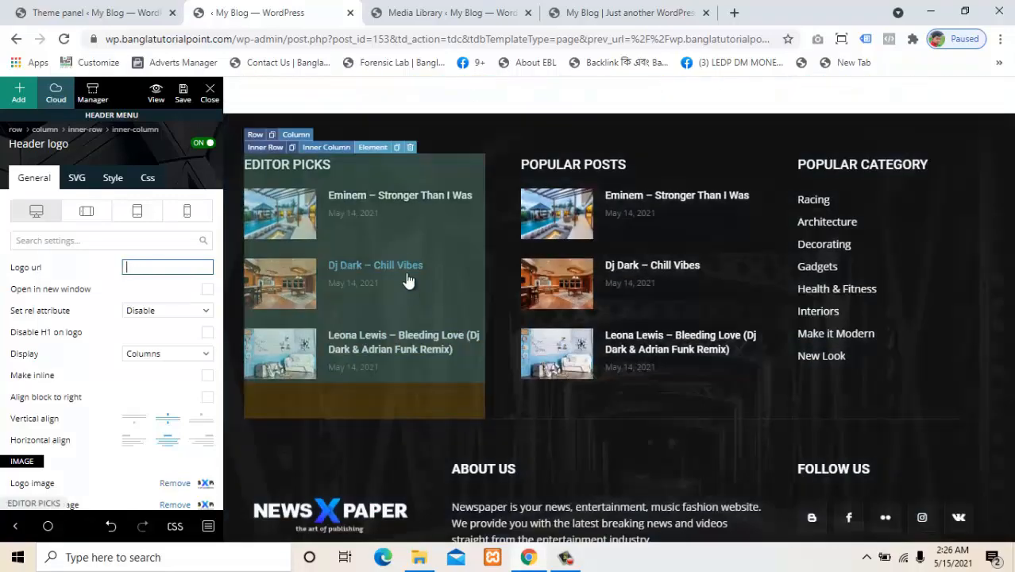
{"action": "left_click", "coordinate": [434, 243]}
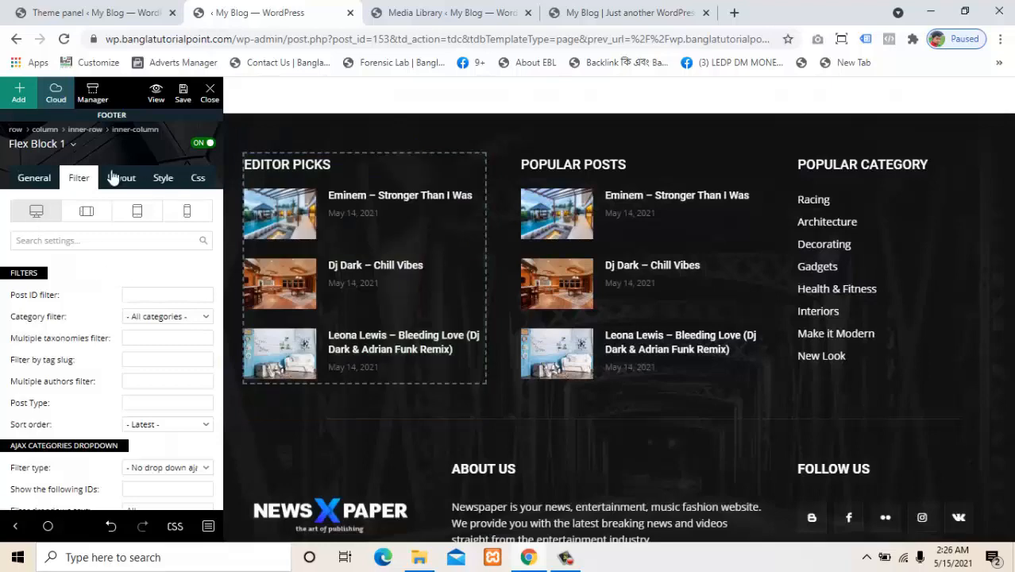
{"action": "scroll", "coordinate": [734, 347], "scroll_direction": "down", "scroll_amount": 2}
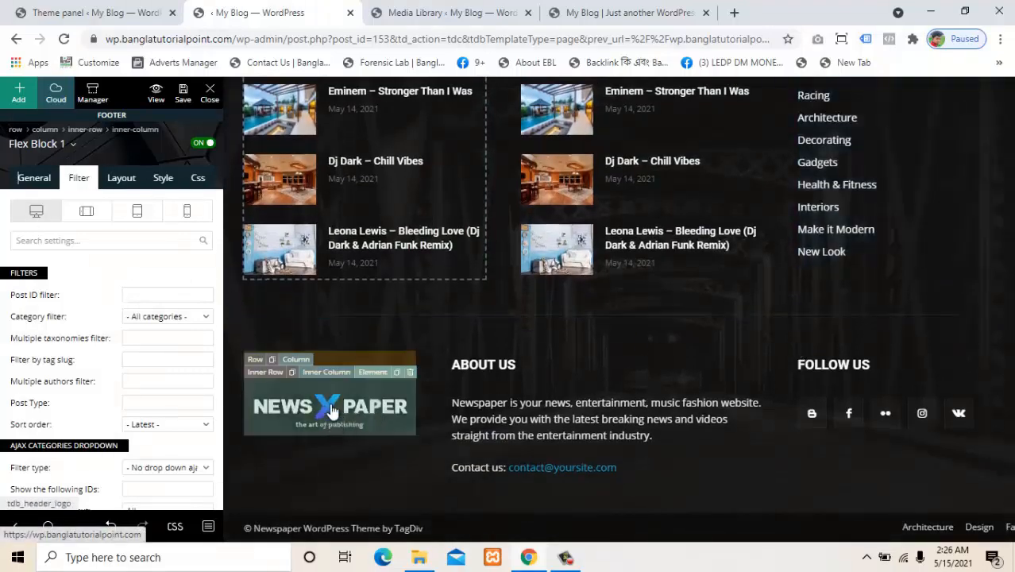
{"action": "left_click", "coordinate": [384, 428]}
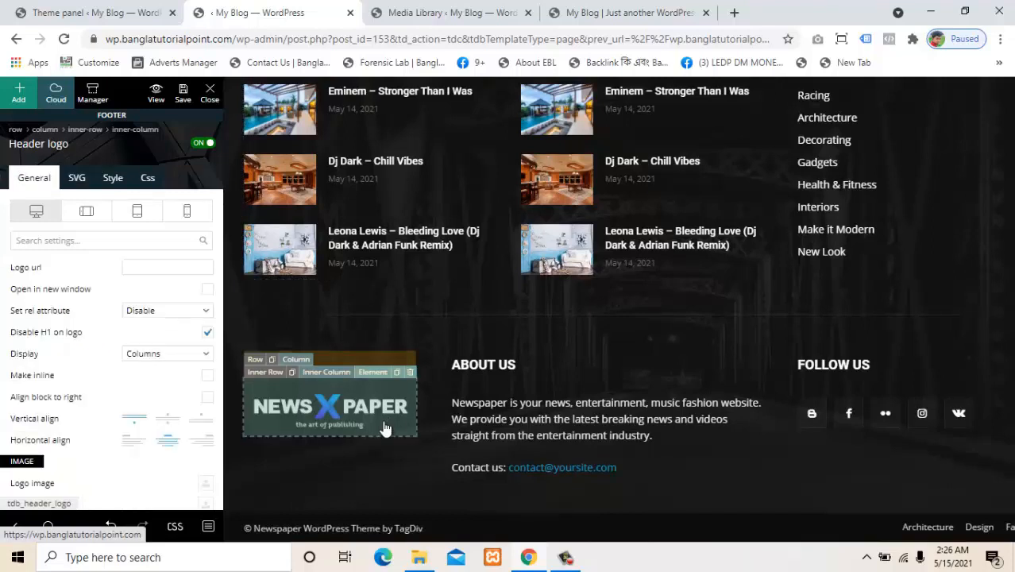
{"action": "left_click", "coordinate": [532, 415]}
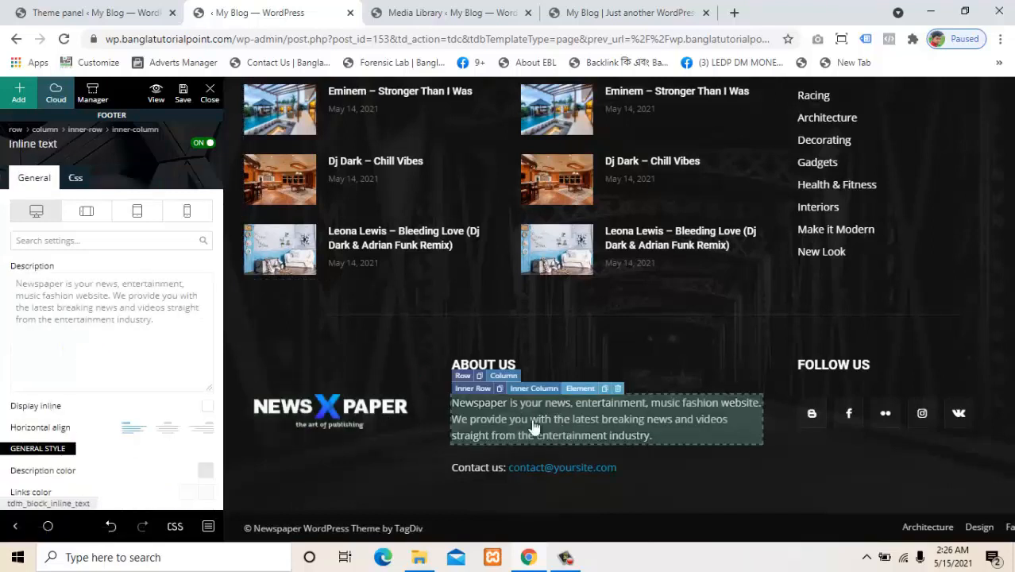
{"action": "left_click_drag", "start_coordinate": [161, 337], "coordinate": [22, 276]}
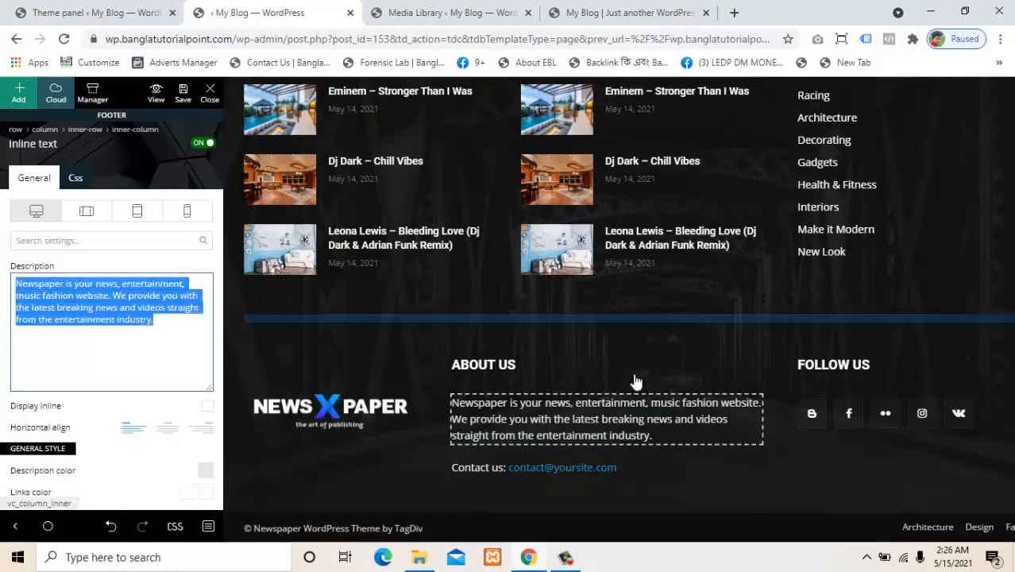
Clear the Instagram link from the footer's Follow Us social icons and save the page
{"action": "left_click", "coordinate": [876, 428]}
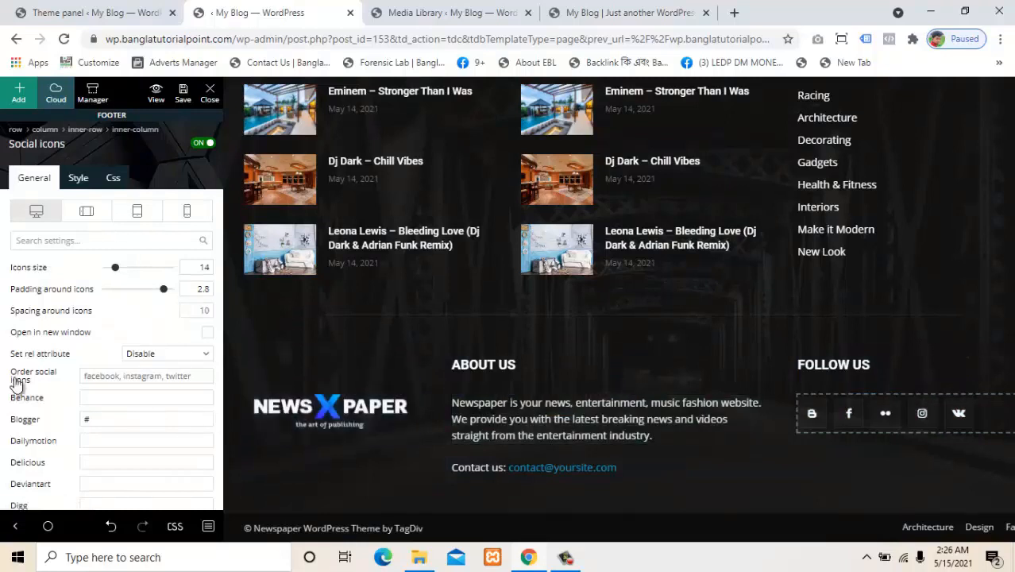
{"action": "scroll", "coordinate": [68, 399], "scroll_direction": "down", "scroll_amount": 1}
{"action": "scroll", "coordinate": [68, 400], "scroll_direction": "down", "scroll_amount": 1}
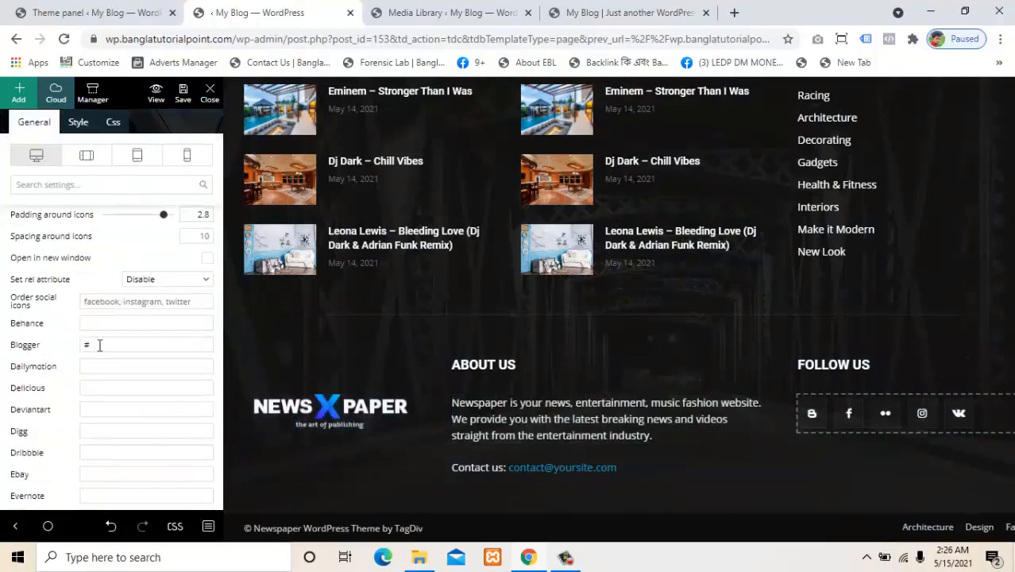
{"action": "scroll", "coordinate": [99, 343], "scroll_direction": "down", "scroll_amount": 4}
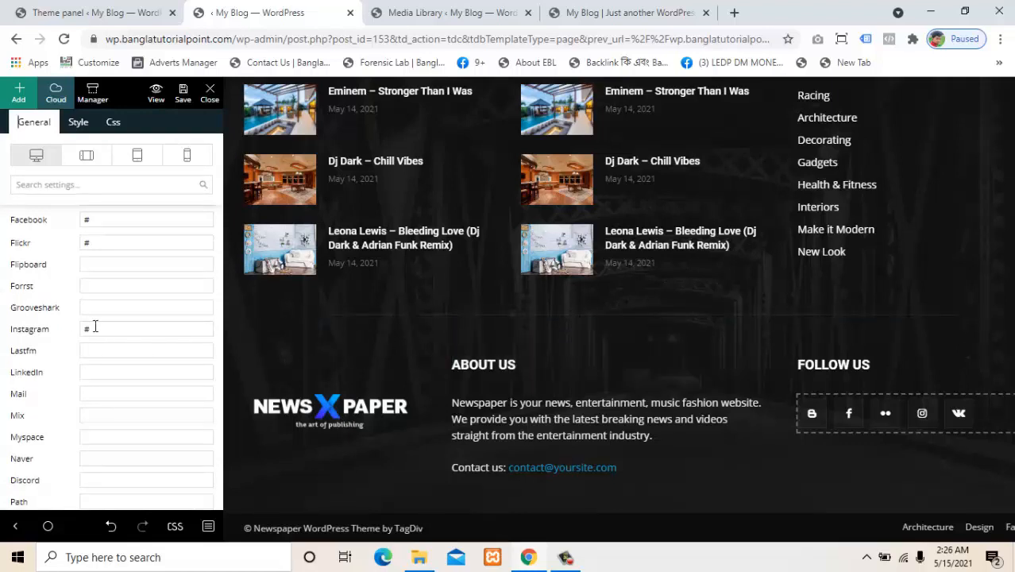
{"action": "left_click", "coordinate": [96, 328]}
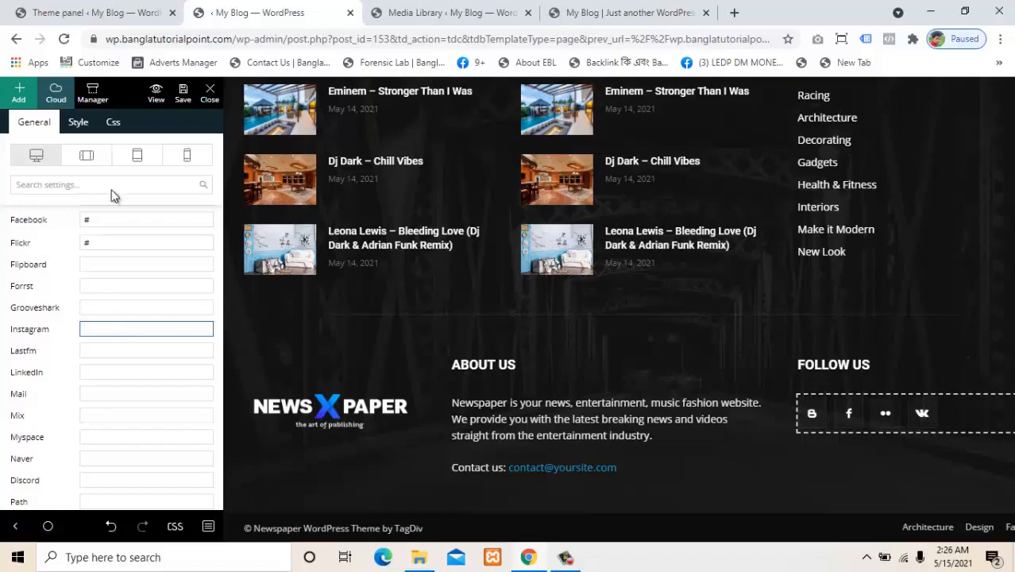
{"action": "left_click", "coordinate": [182, 99]}
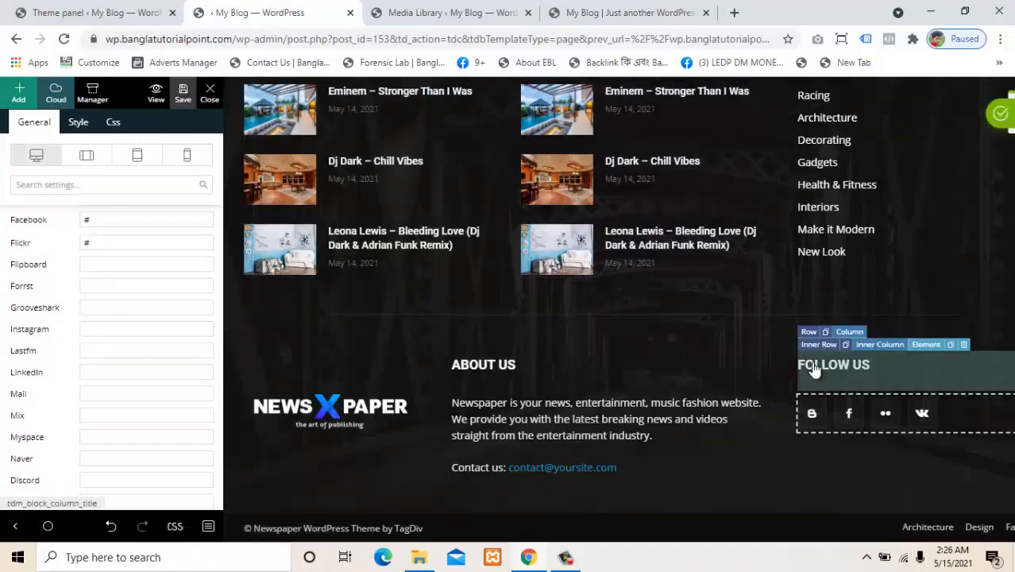
Go back up from the footer to the Top News area of the front page
{"action": "scroll", "coordinate": [871, 324], "scroll_direction": "up", "scroll_amount": 5}
{"action": "scroll", "coordinate": [871, 324], "scroll_direction": "up", "scroll_amount": 15}
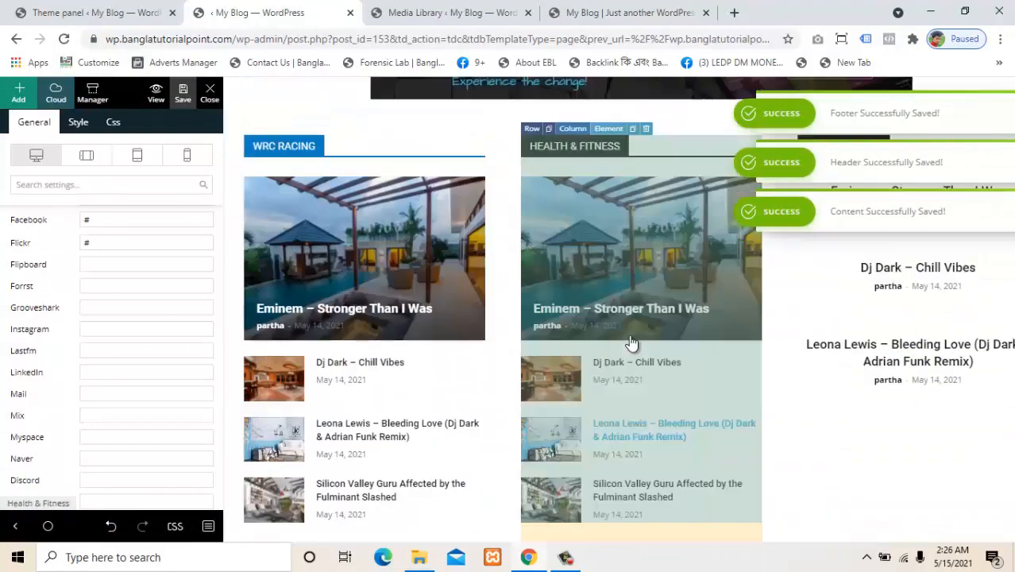
{"action": "scroll", "coordinate": [629, 341], "scroll_direction": "up", "scroll_amount": 15}
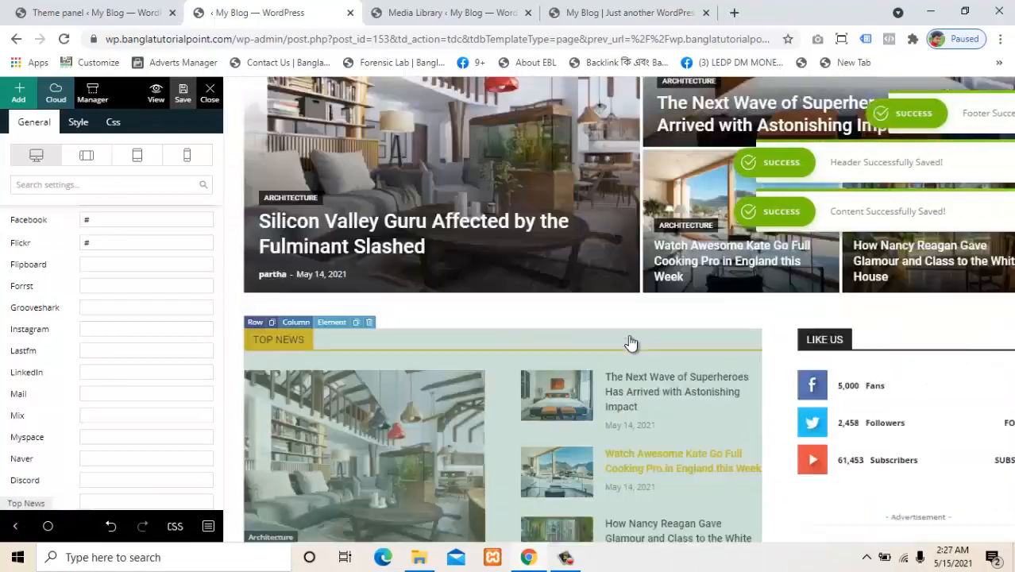